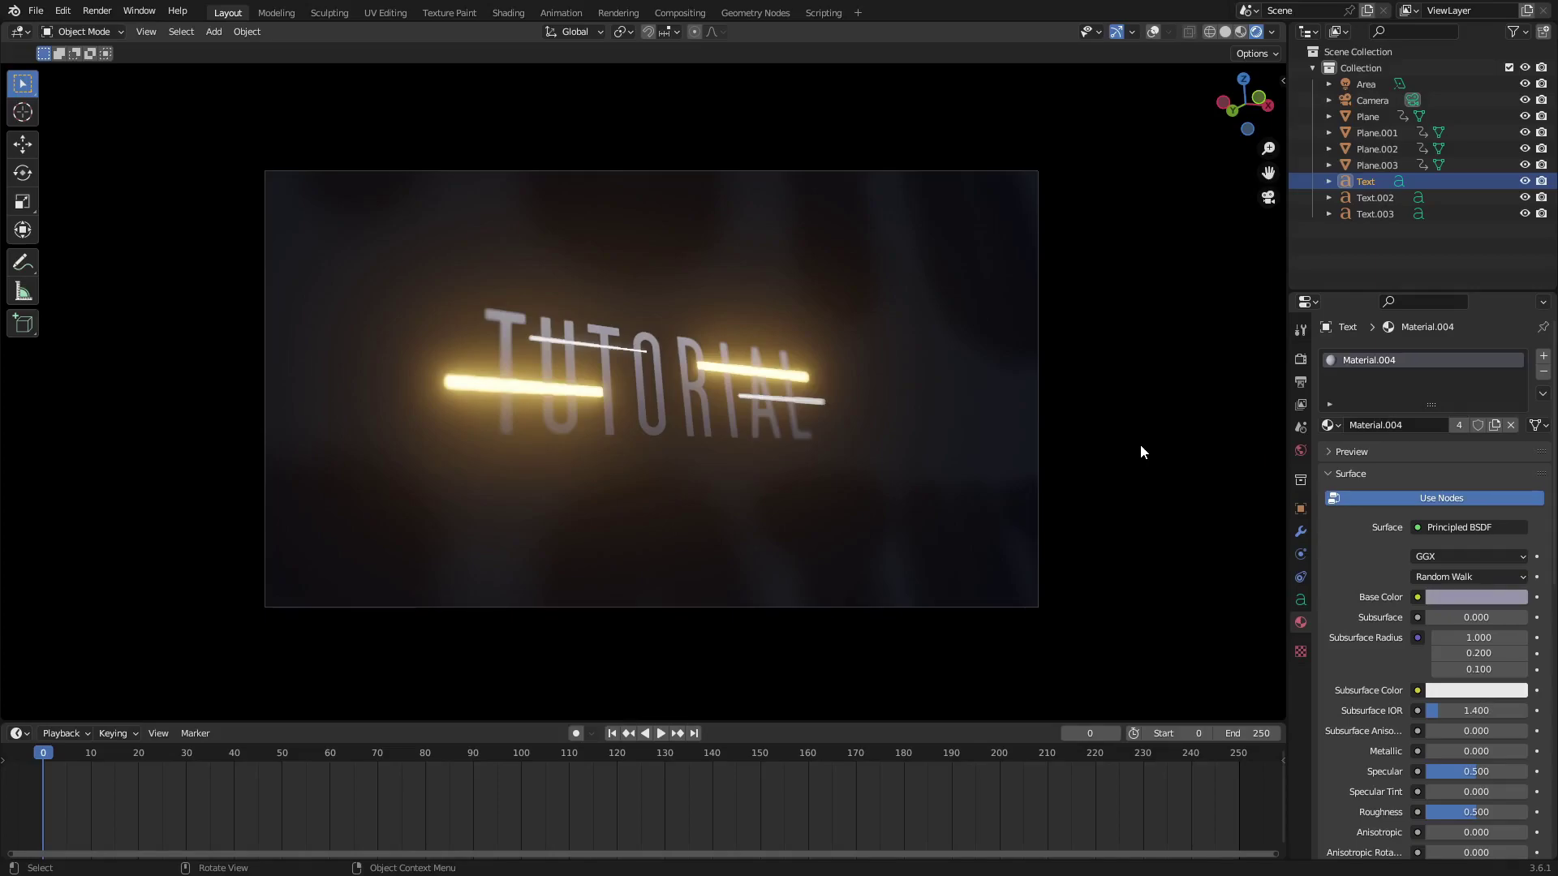
{"action": "scroll", "coordinate": [771, 426], "scroll_direction": "up", "scroll_amount": 2}
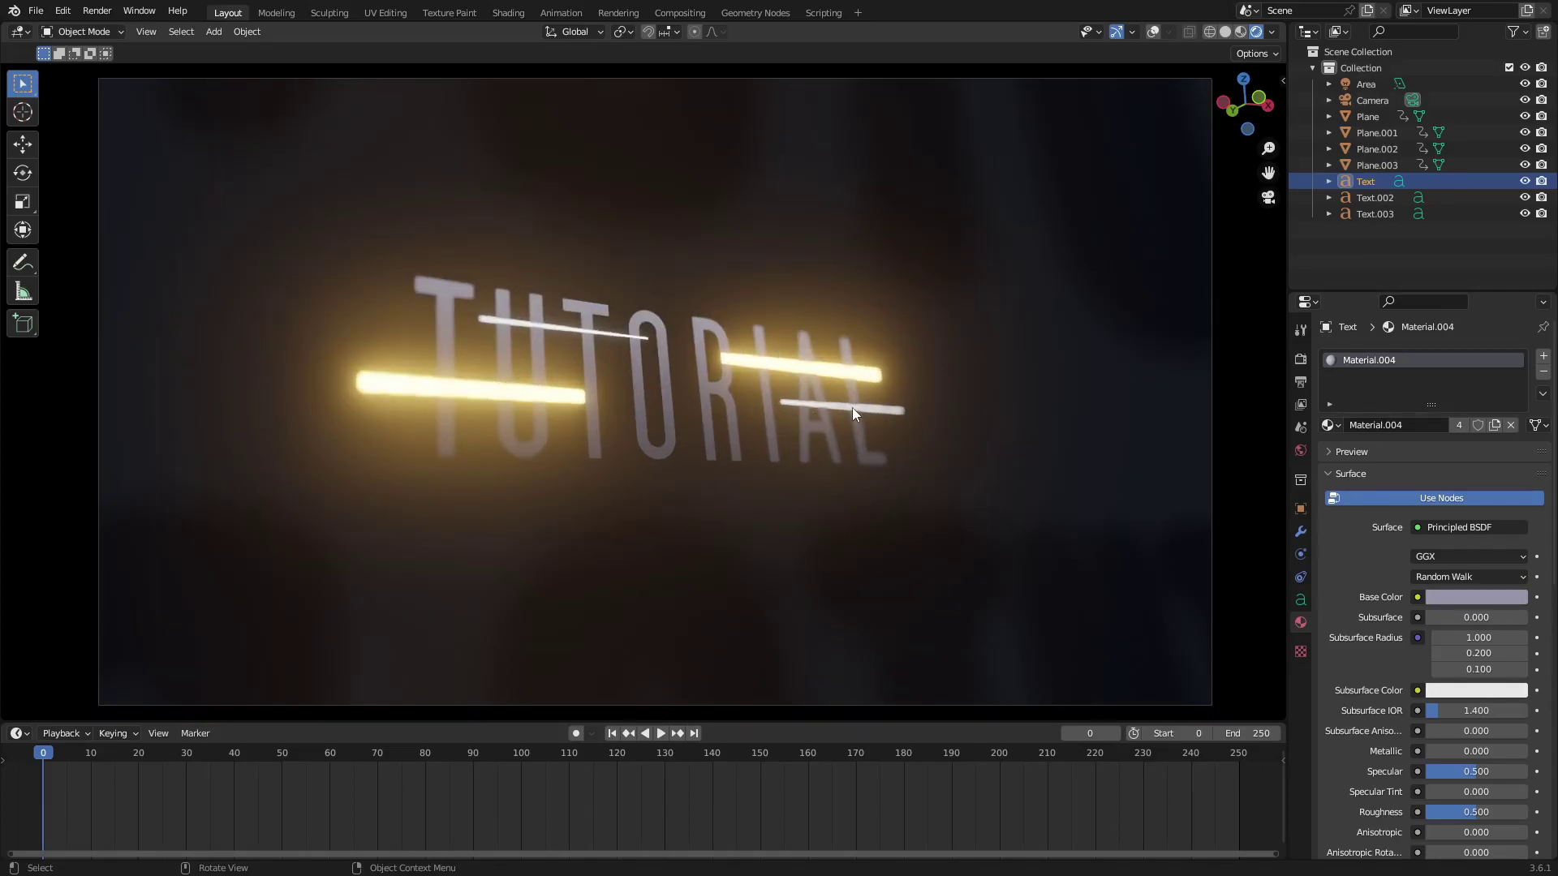
{"action": "middle_click_drag", "start_coordinate": [971, 427], "coordinate": [640, 406]}
{"action": "scroll", "coordinate": [740, 424], "scroll_direction": "up", "scroll_amount": 1}
{"action": "scroll", "coordinate": [547, 393], "scroll_direction": "down", "scroll_amount": 1}
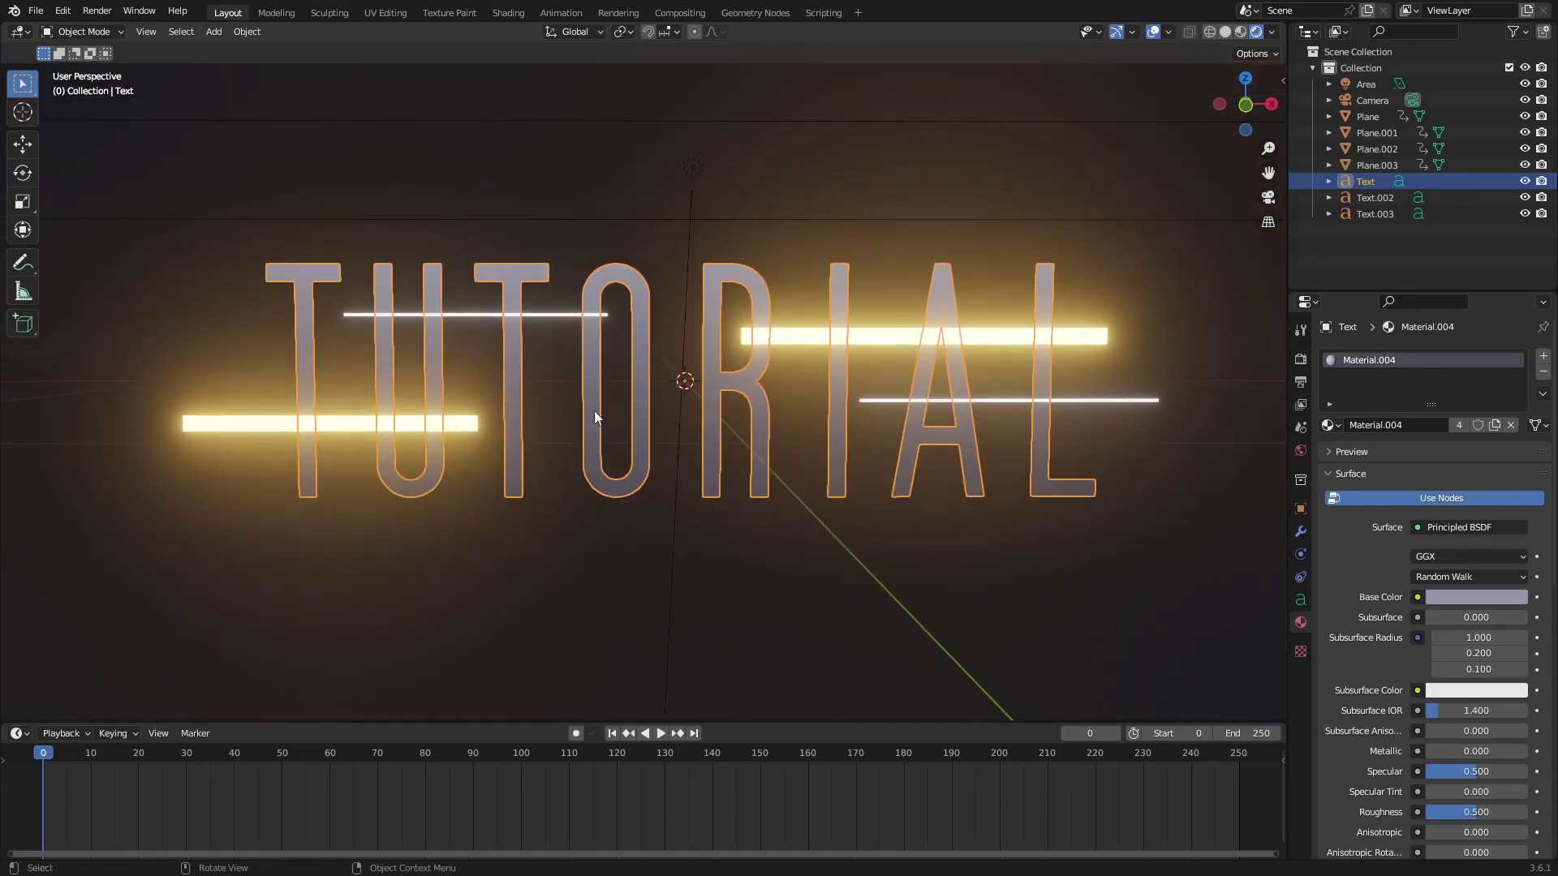
{"action": "left_click", "coordinate": [458, 423]}
{"action": "middle_click_drag", "start_coordinate": [466, 435], "coordinate": [548, 445]}
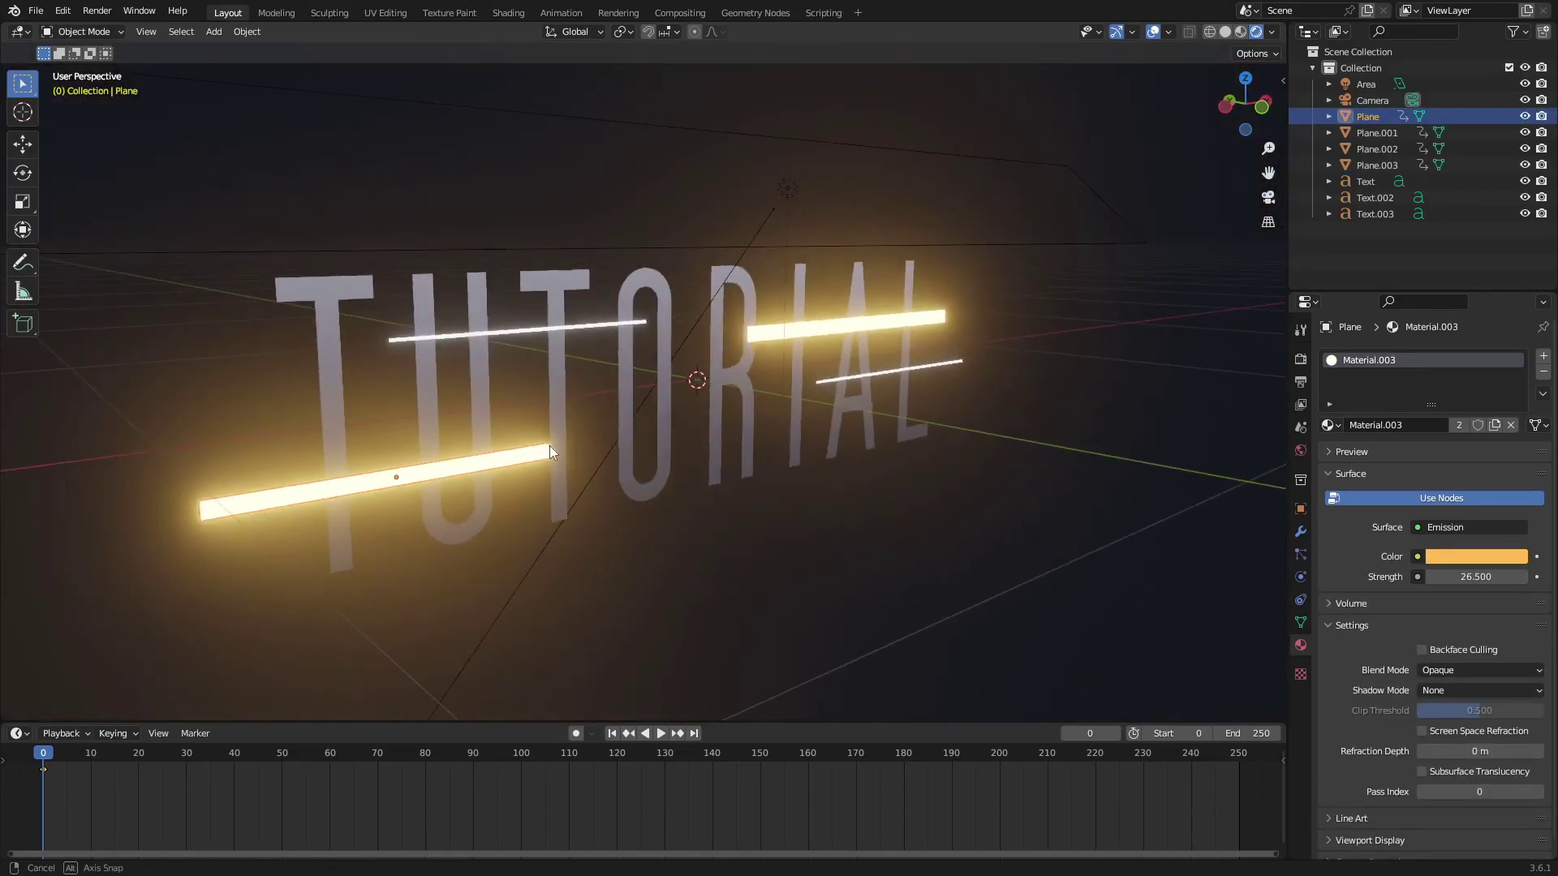
Add a mesh plane and rotate it 90° about the global X axis
{"action": "key", "text": "shift+a"}
{"action": "mouse_move", "coordinate": [659, 152]}
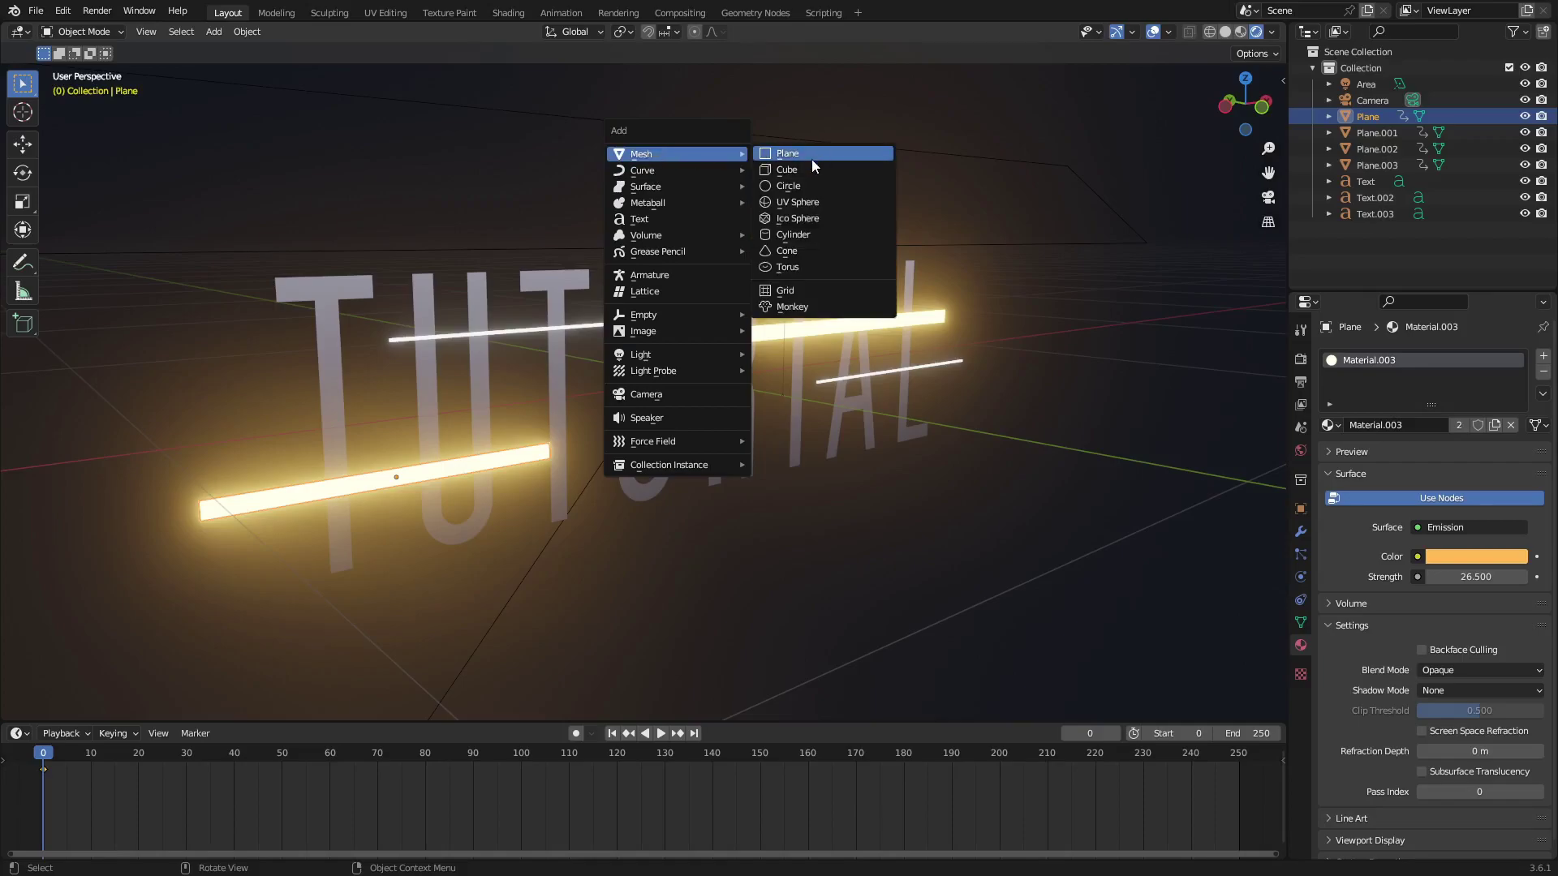
{"action": "left_click", "coordinate": [813, 156]}
{"action": "type", "text": "rx"}
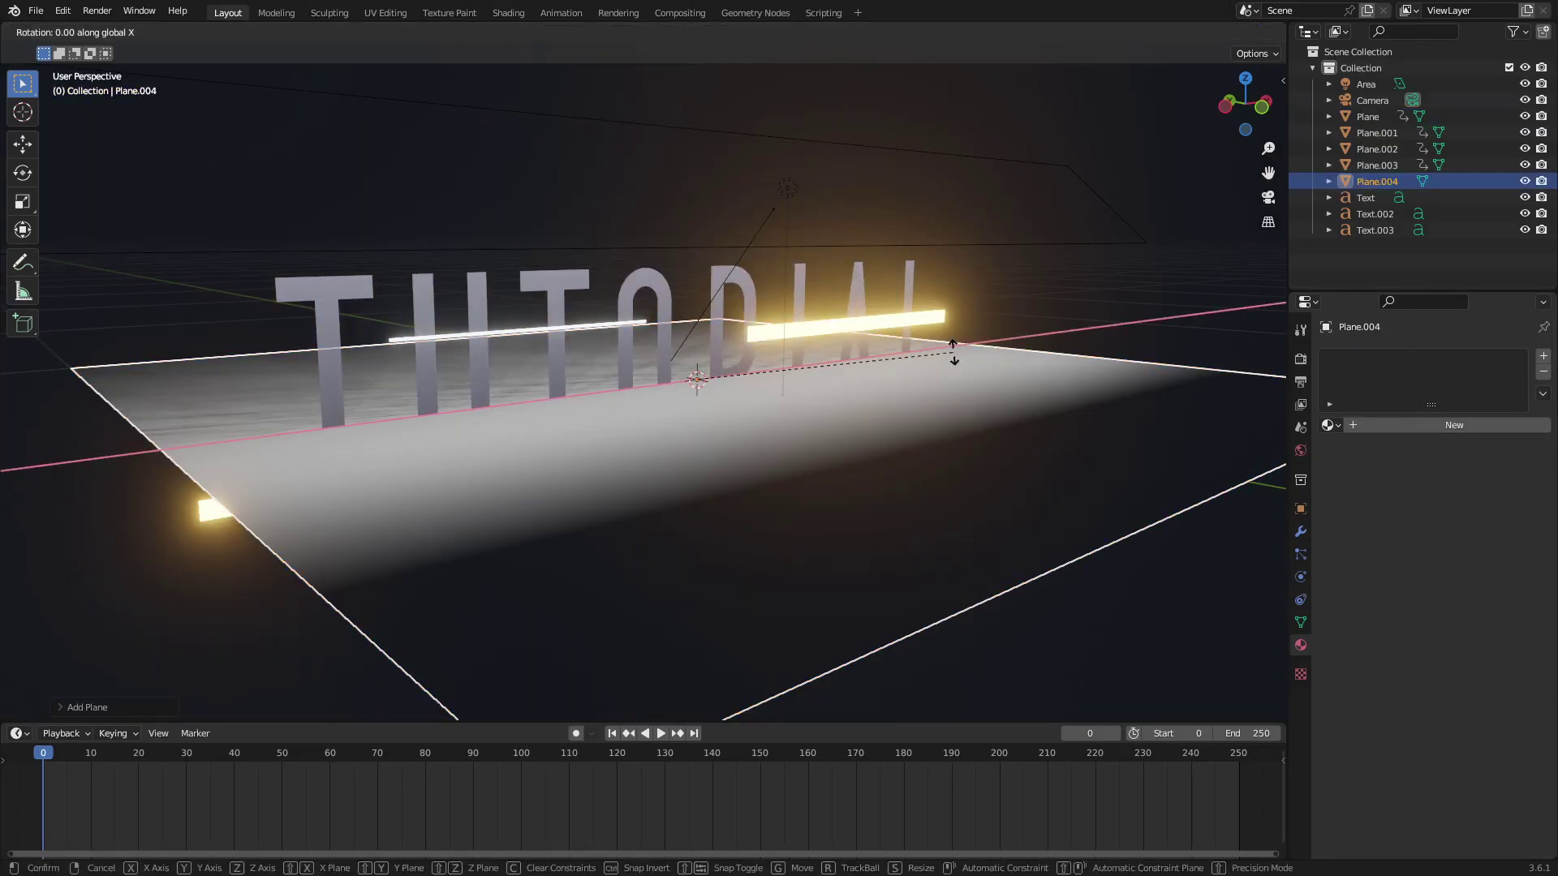
{"action": "type", "text": "90"}
{"action": "key", "text": "Return"}
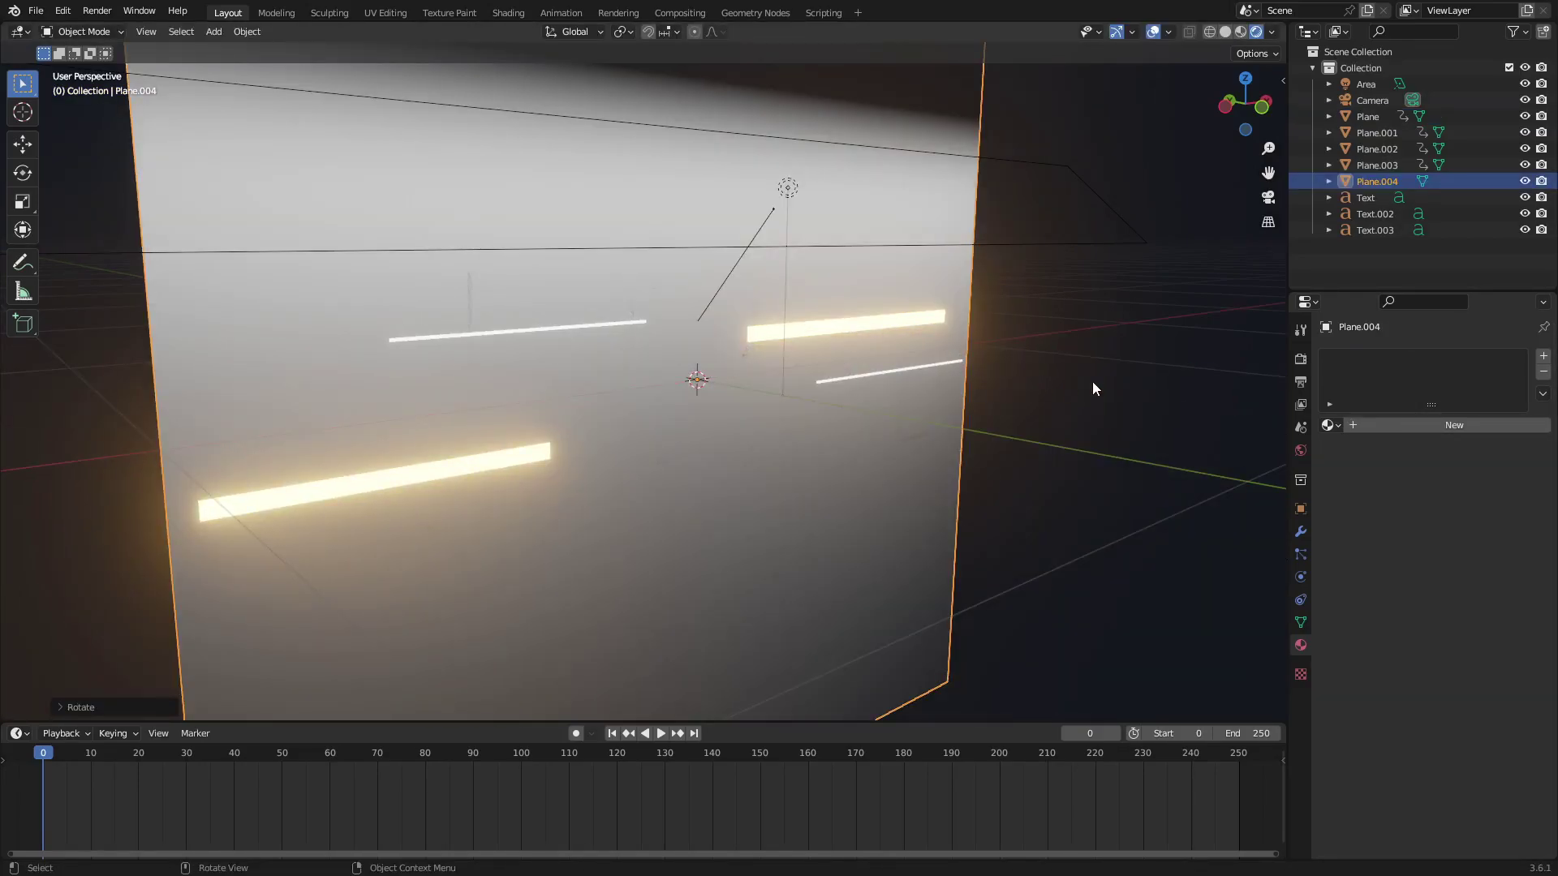
Flatten the new plane along the Z axis and scale it down into a thin horizontal bar
{"action": "key", "text": "s"}
{"action": "key", "text": "z"}
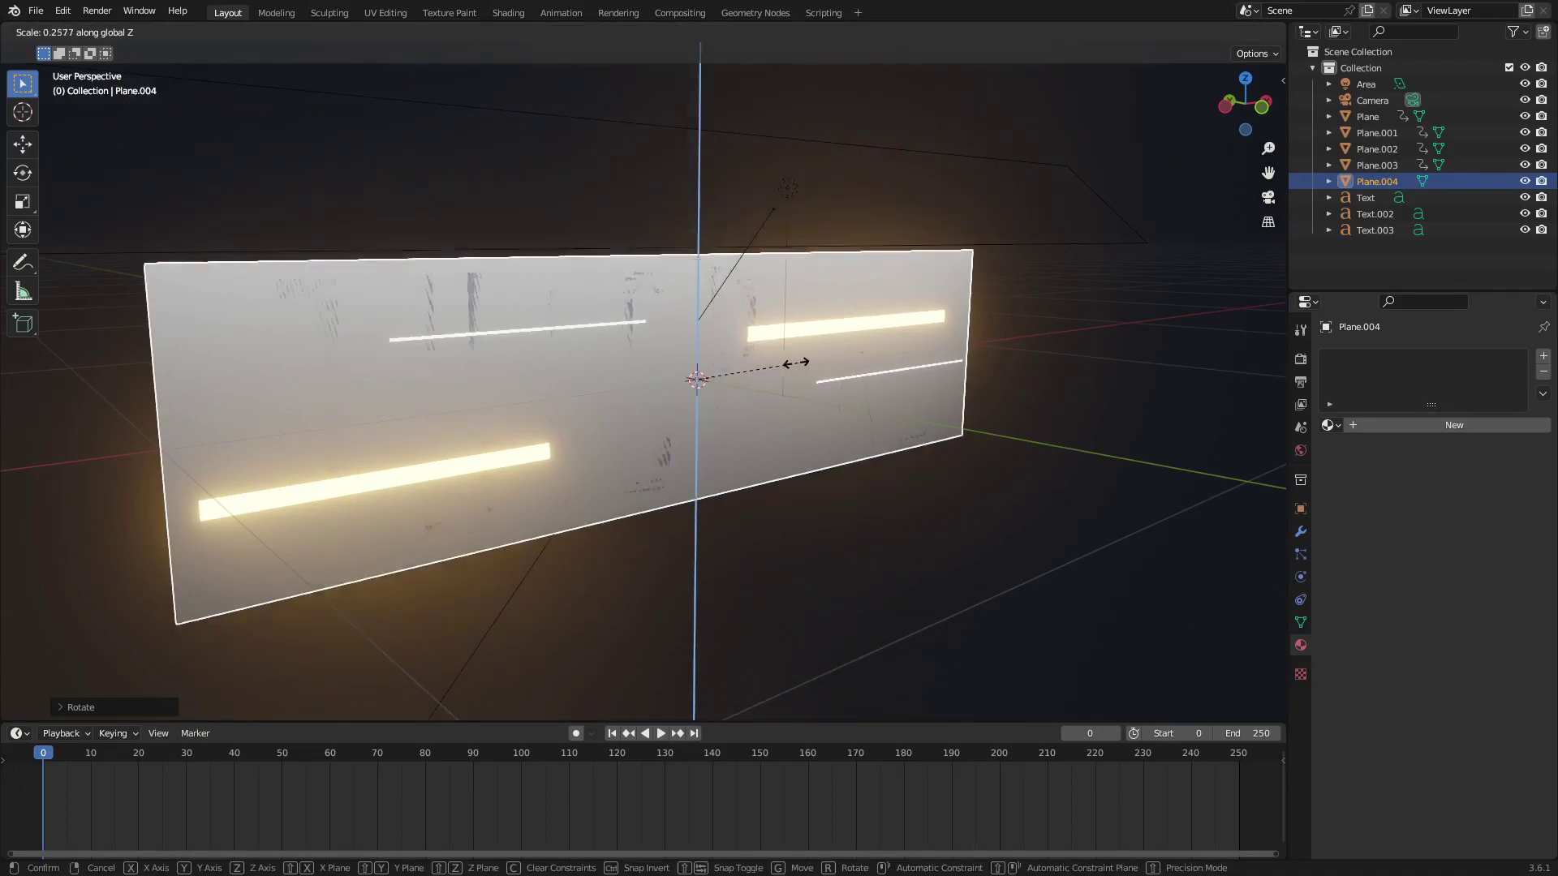
{"action": "left_click", "coordinate": [694, 378]}
{"action": "middle_click_drag", "start_coordinate": [1123, 375], "coordinate": [1053, 370]}
{"action": "key", "text": "s"}
Move the thin bar just above the lower glowing bar, and delete it
{"action": "key", "text": "g"}
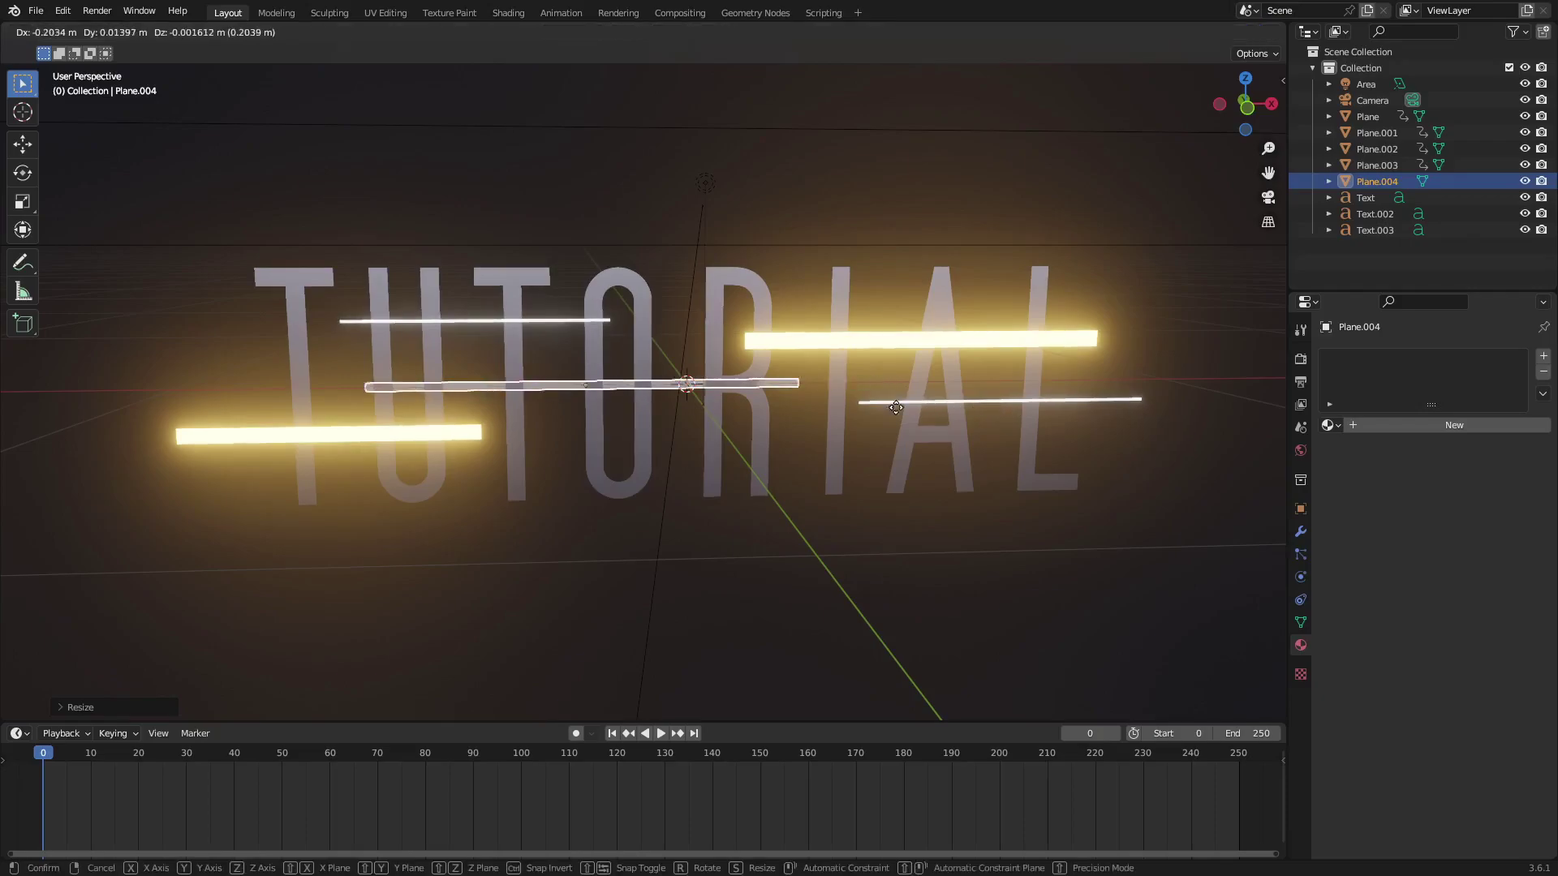
{"action": "left_click", "coordinate": [671, 435]}
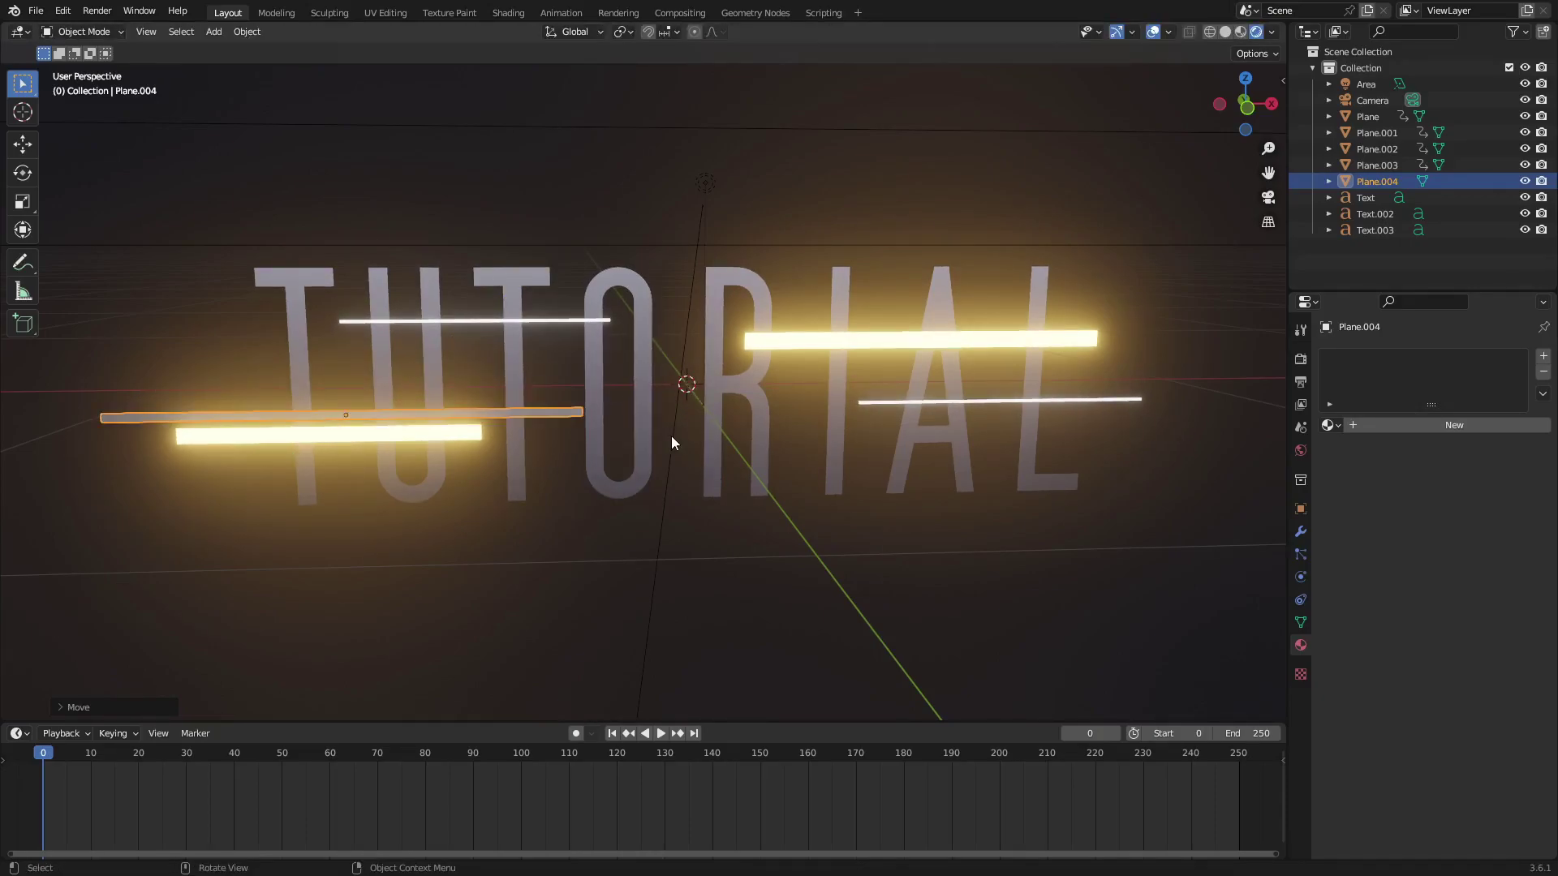
{"action": "key", "text": "Delete"}
Inspect the Emission surface, colour and strength settings on the materials of the yellow and white glowing bars
{"action": "middle_click_drag", "start_coordinate": [670, 442], "coordinate": [539, 435]}
{"action": "left_click", "coordinate": [459, 446]}
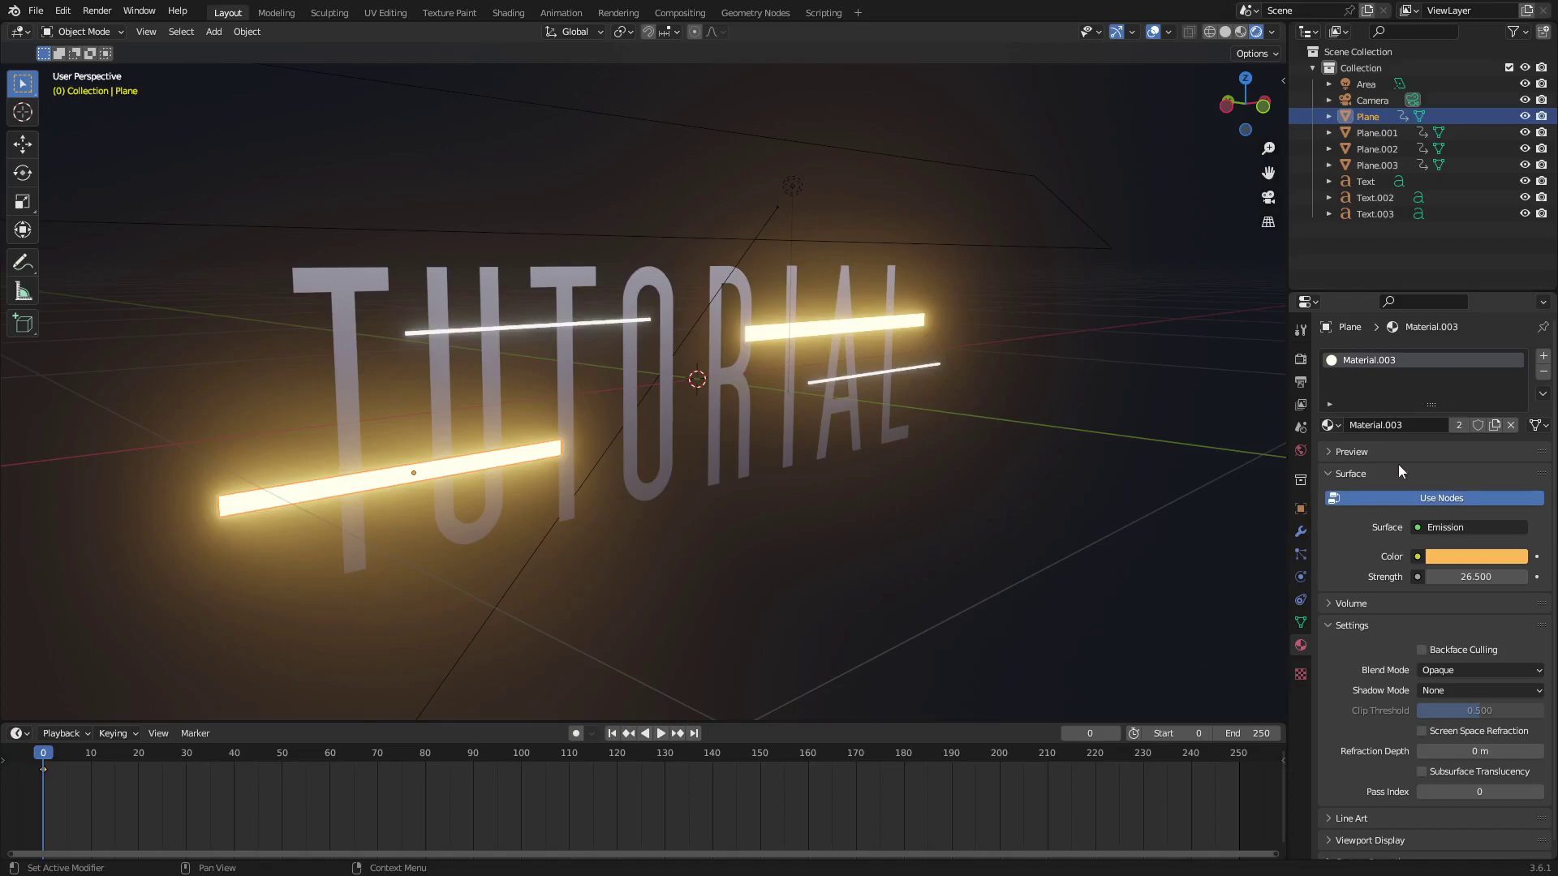
{"action": "left_click", "coordinate": [1467, 526]}
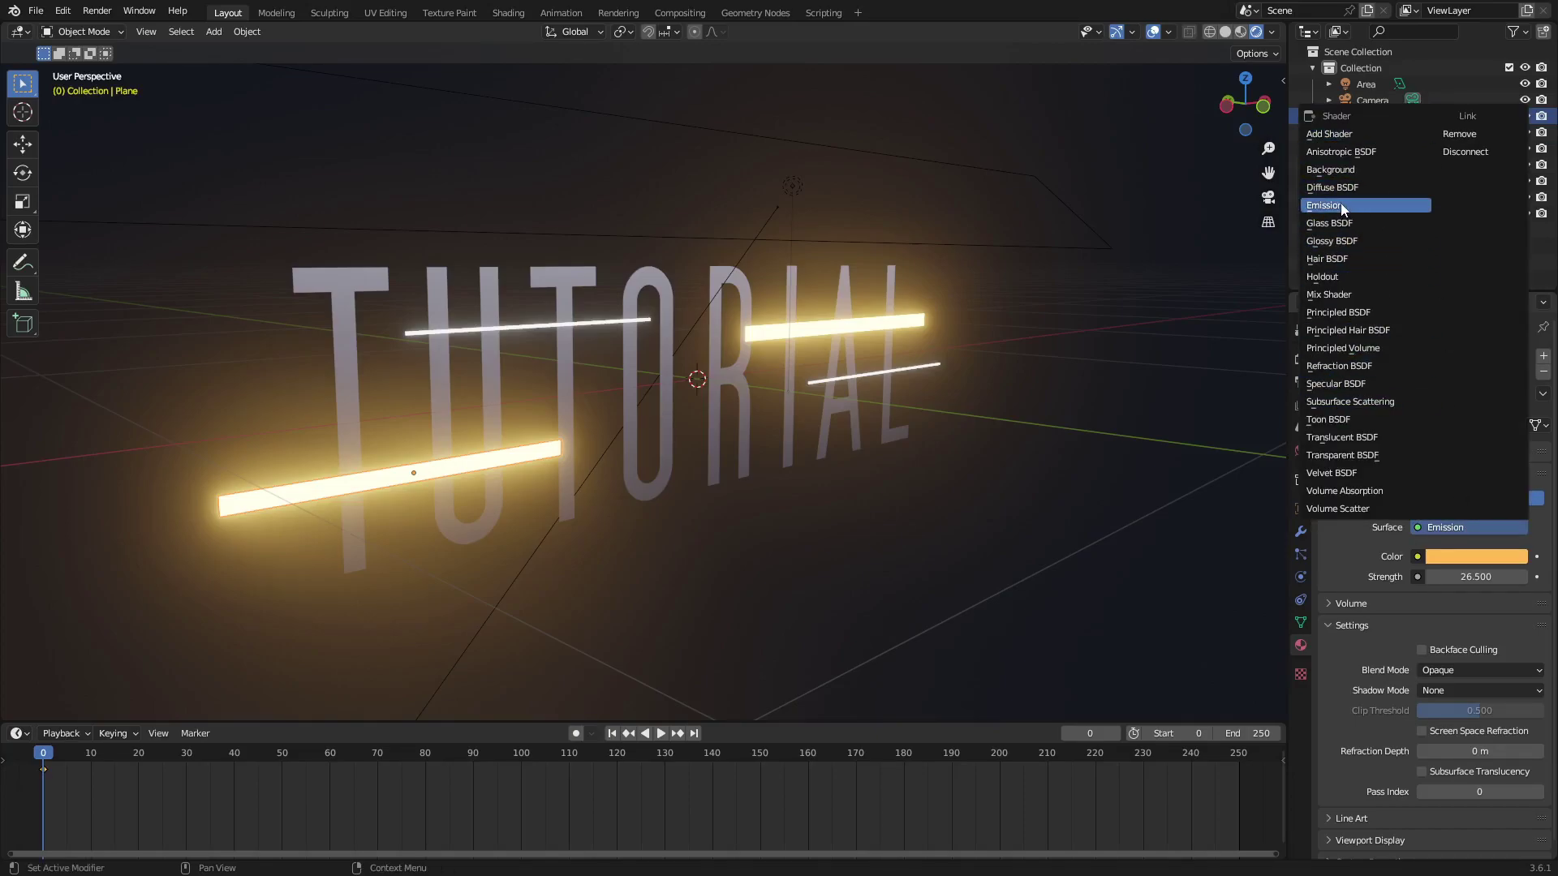
{"action": "left_click", "coordinate": [1449, 560]}
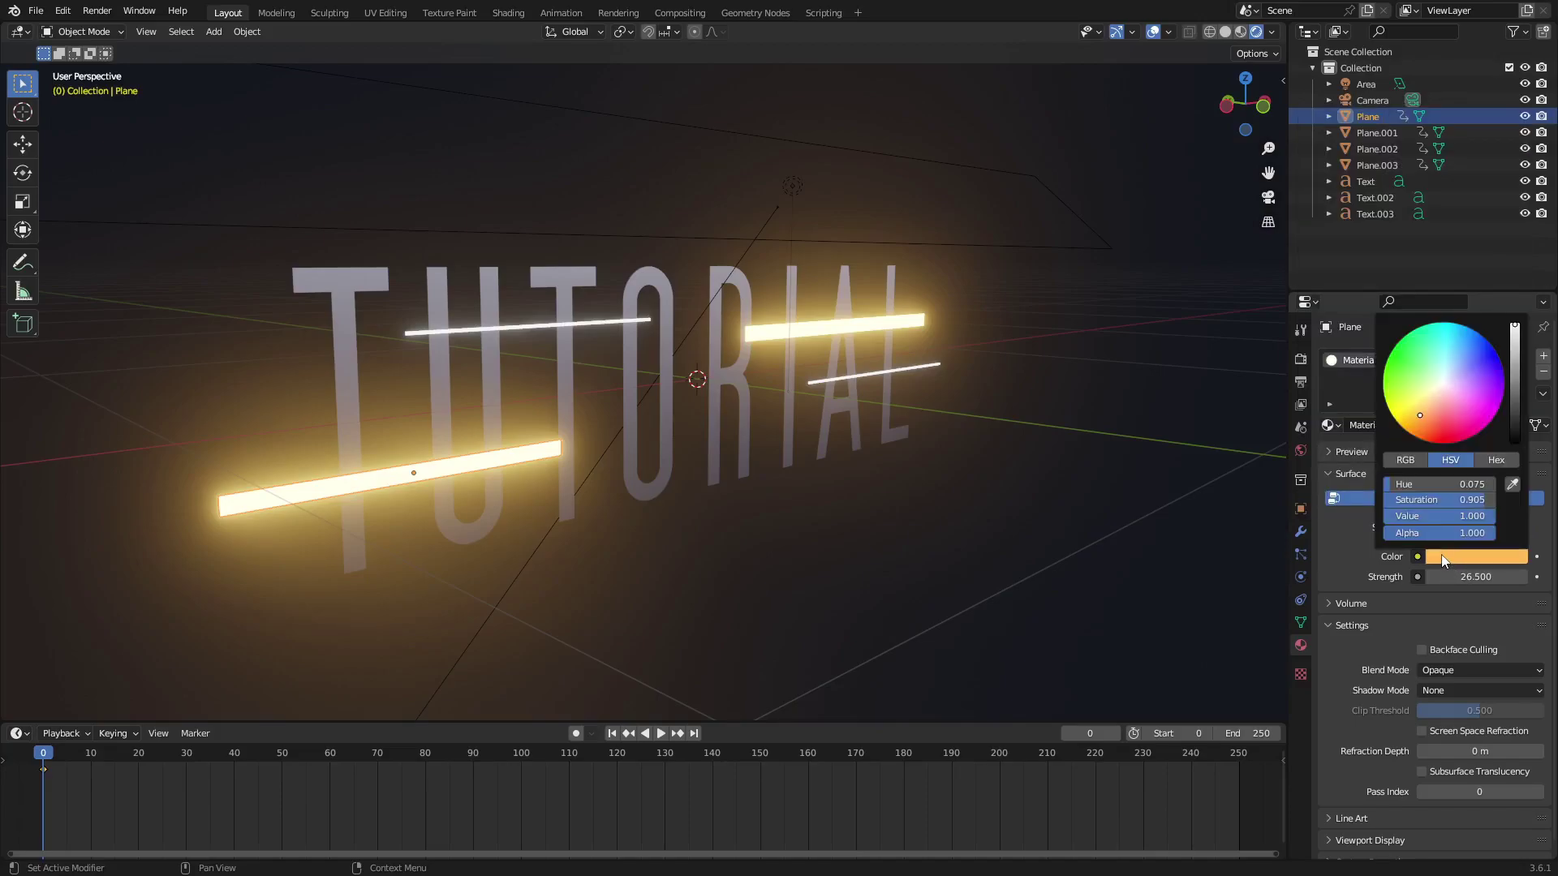
{"action": "left_click", "coordinate": [1478, 578]}
{"action": "key", "text": "Return"}
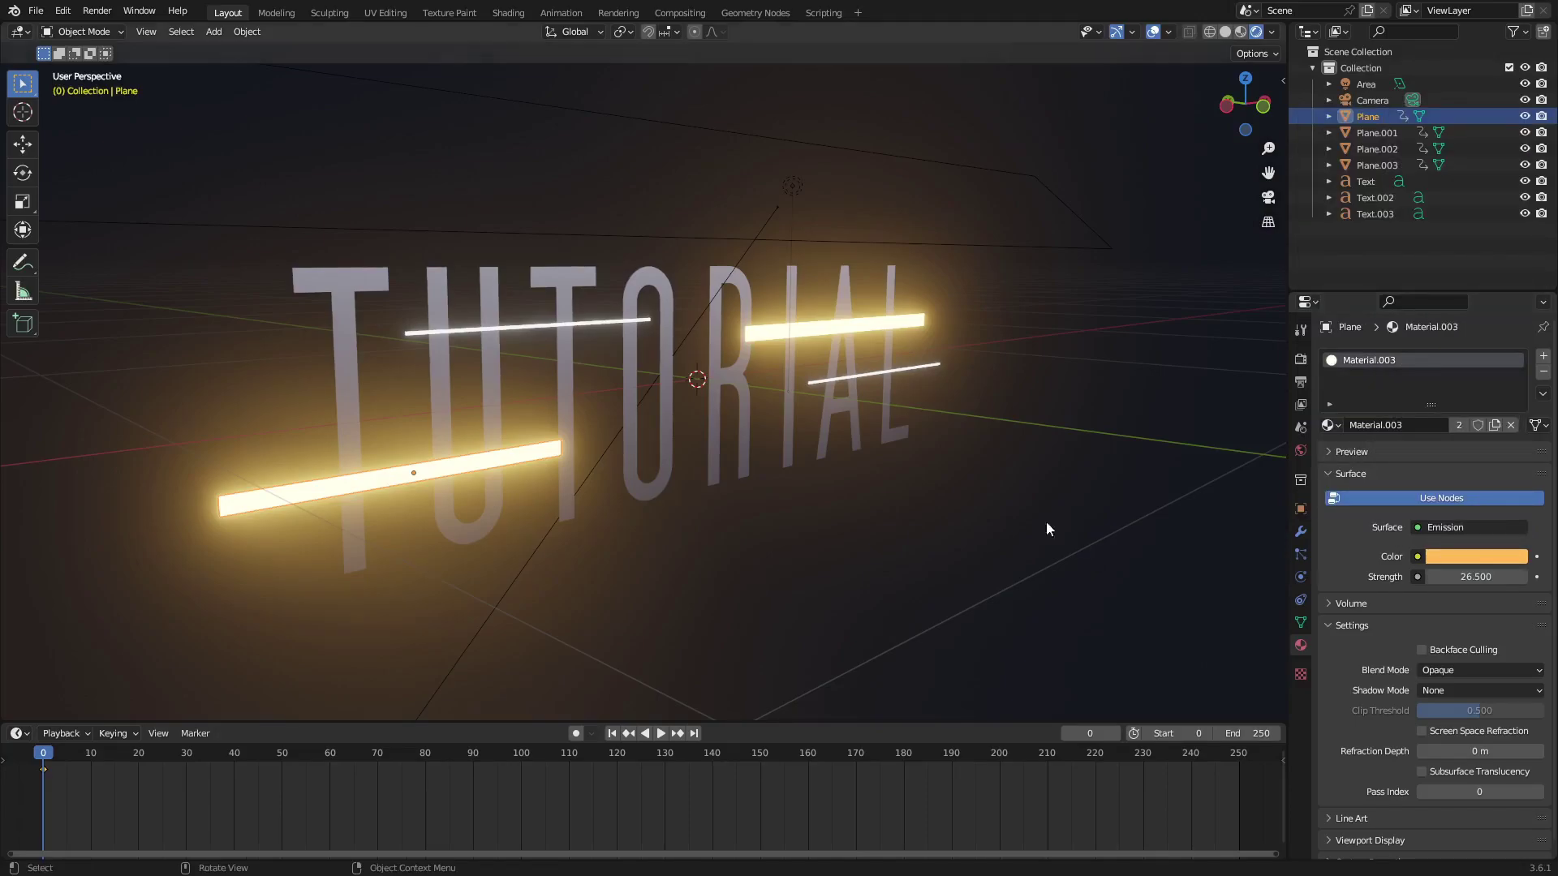
{"action": "left_click", "coordinate": [808, 333]}
{"action": "left_click", "coordinate": [535, 460]}
{"action": "left_click", "coordinate": [816, 336]}
{"action": "left_click", "coordinate": [601, 323]}
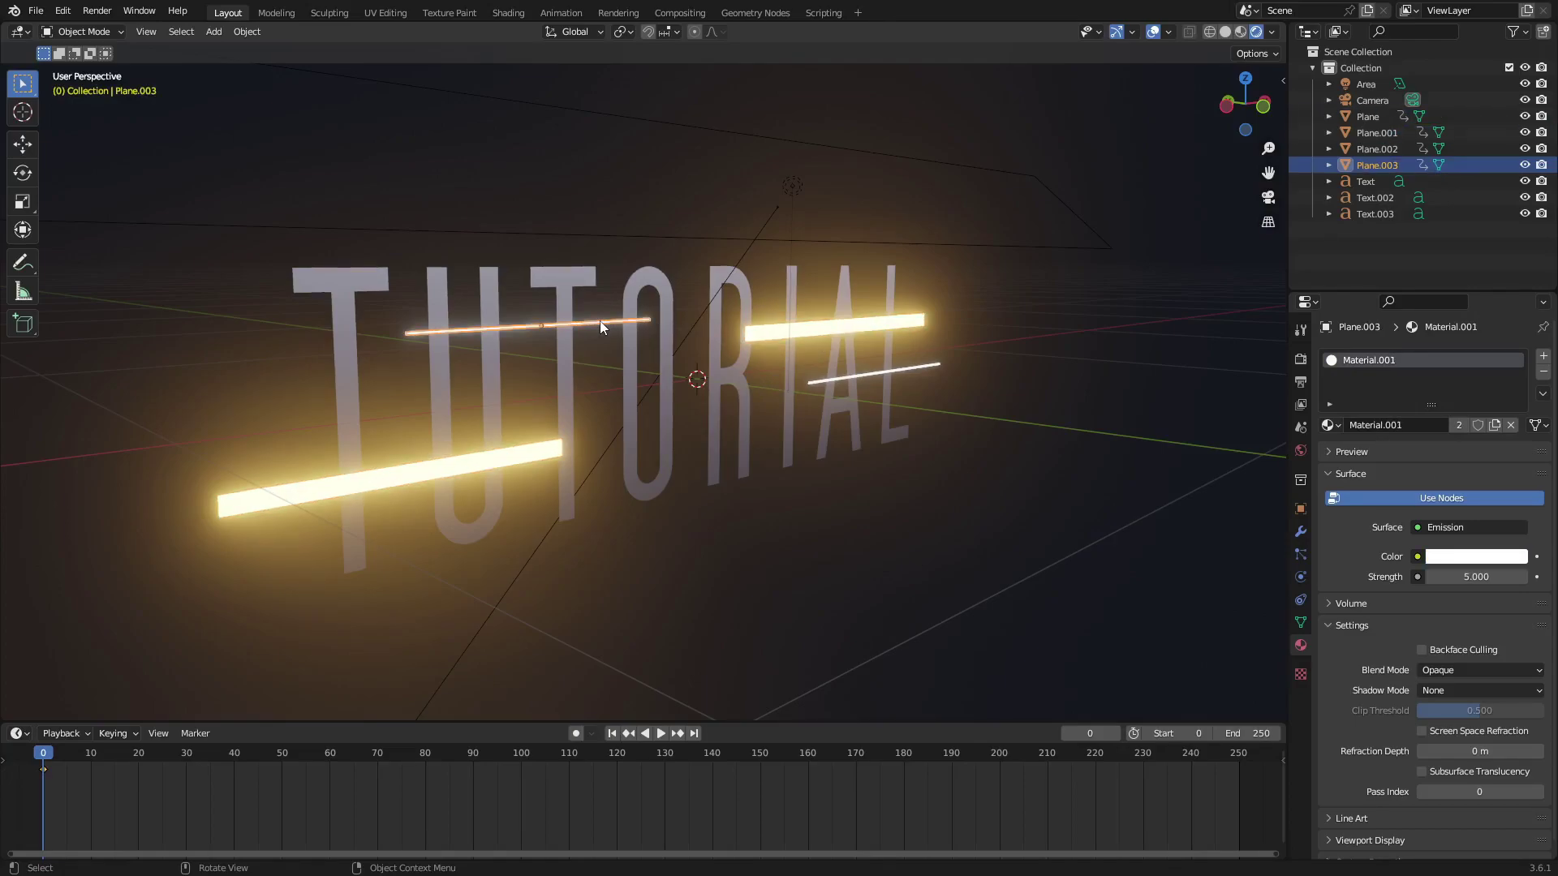
{"action": "left_click", "coordinate": [878, 373]}
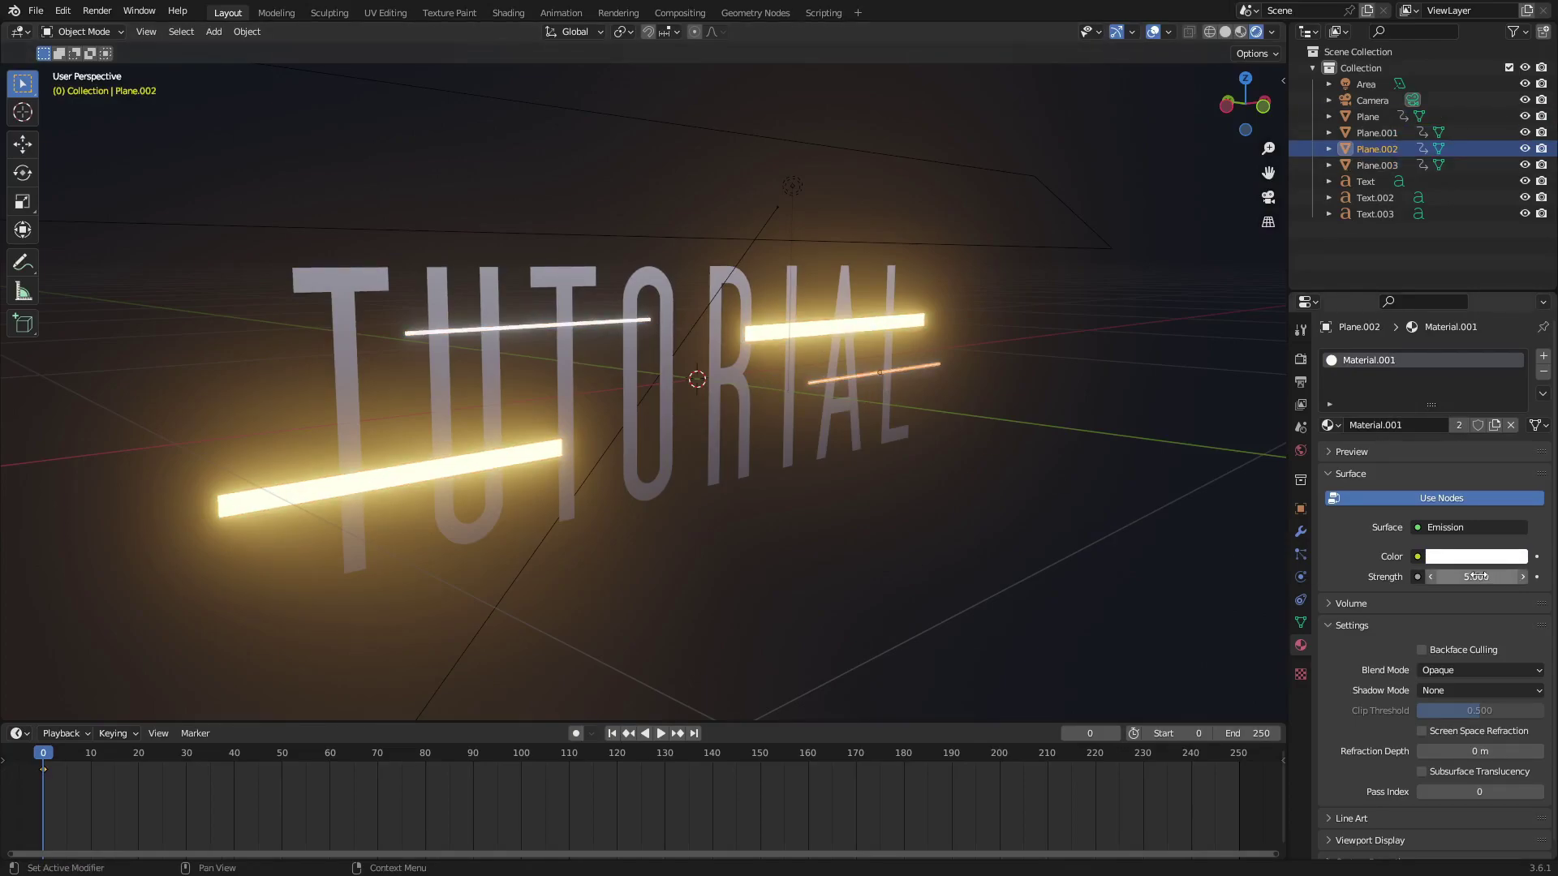
Examine the area light above the text and the additional TUTORIAL text objects placed away from it
{"action": "middle_click_drag", "start_coordinate": [1250, 511], "coordinate": [858, 486]}
{"action": "scroll", "coordinate": [774, 364], "scroll_direction": "down", "scroll_amount": 4}
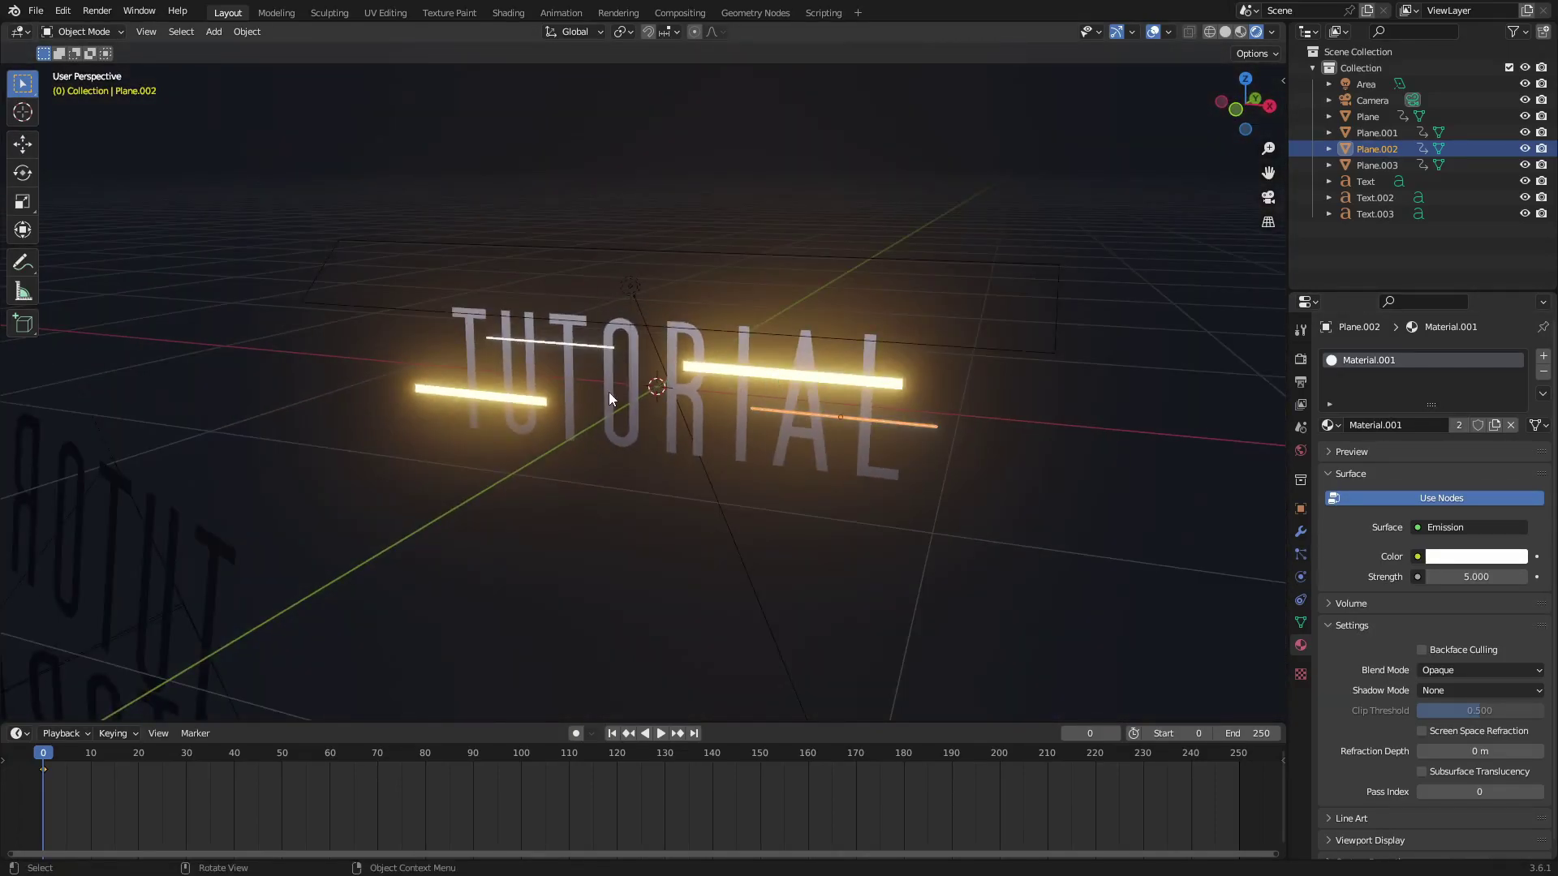
{"action": "left_click", "coordinate": [636, 342]}
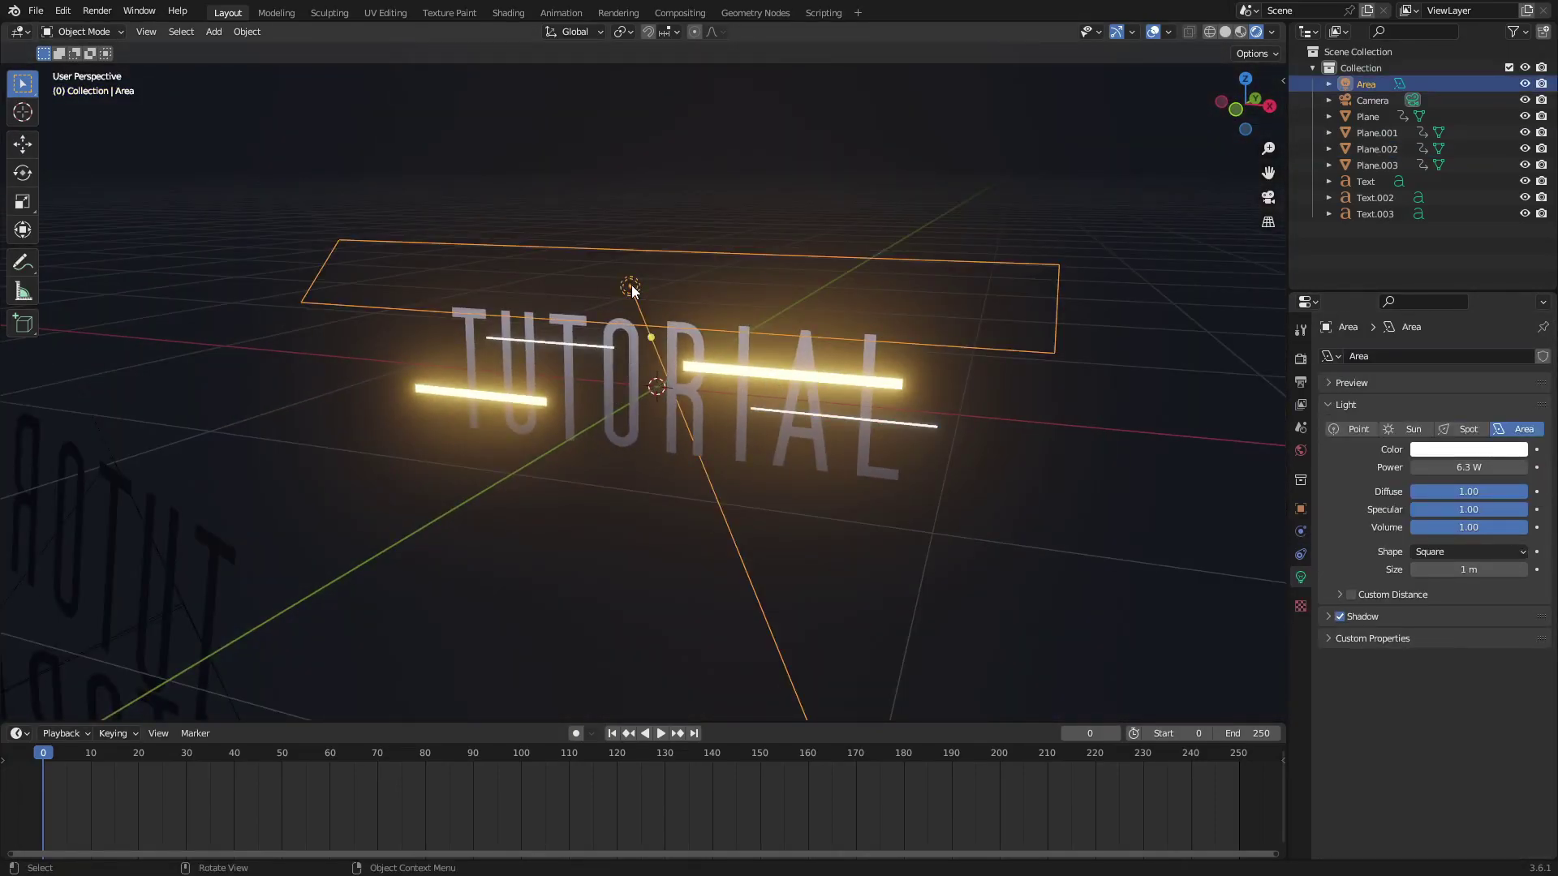
{"action": "middle_click_drag", "start_coordinate": [676, 310], "coordinate": [680, 251]}
{"action": "middle_click_drag", "start_coordinate": [788, 534], "coordinate": [779, 444]}
{"action": "left_click", "coordinate": [904, 478]}
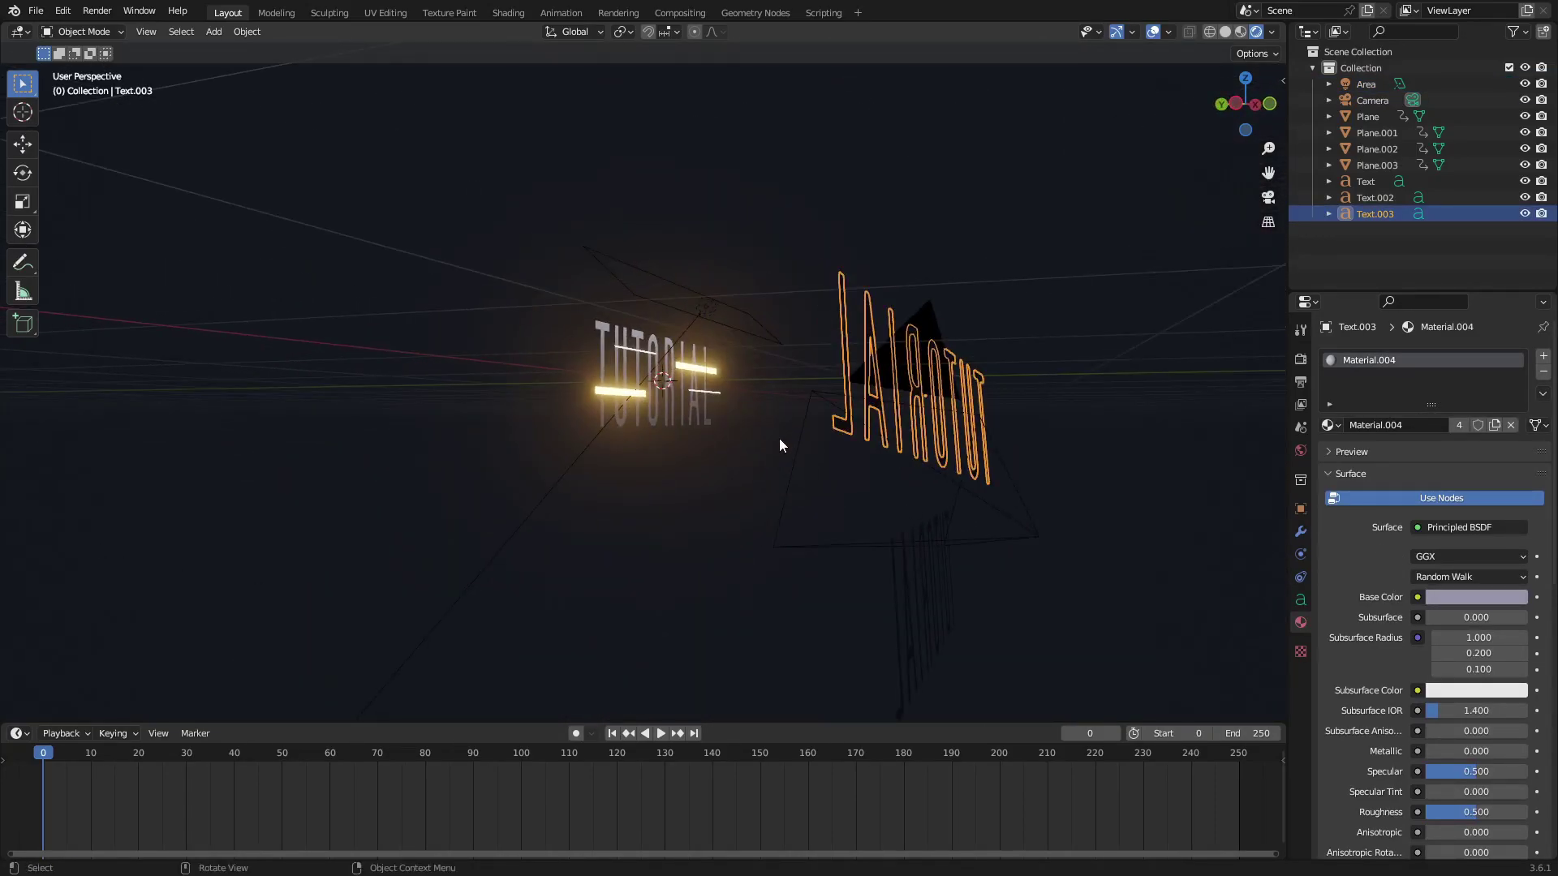
{"action": "middle_click_drag", "start_coordinate": [765, 389], "coordinate": [985, 419]}
Look through the camera, select it and keyframe its 2.2 m depth-of-field focus distance at frame 0
{"action": "key", "text": "KP_0"}
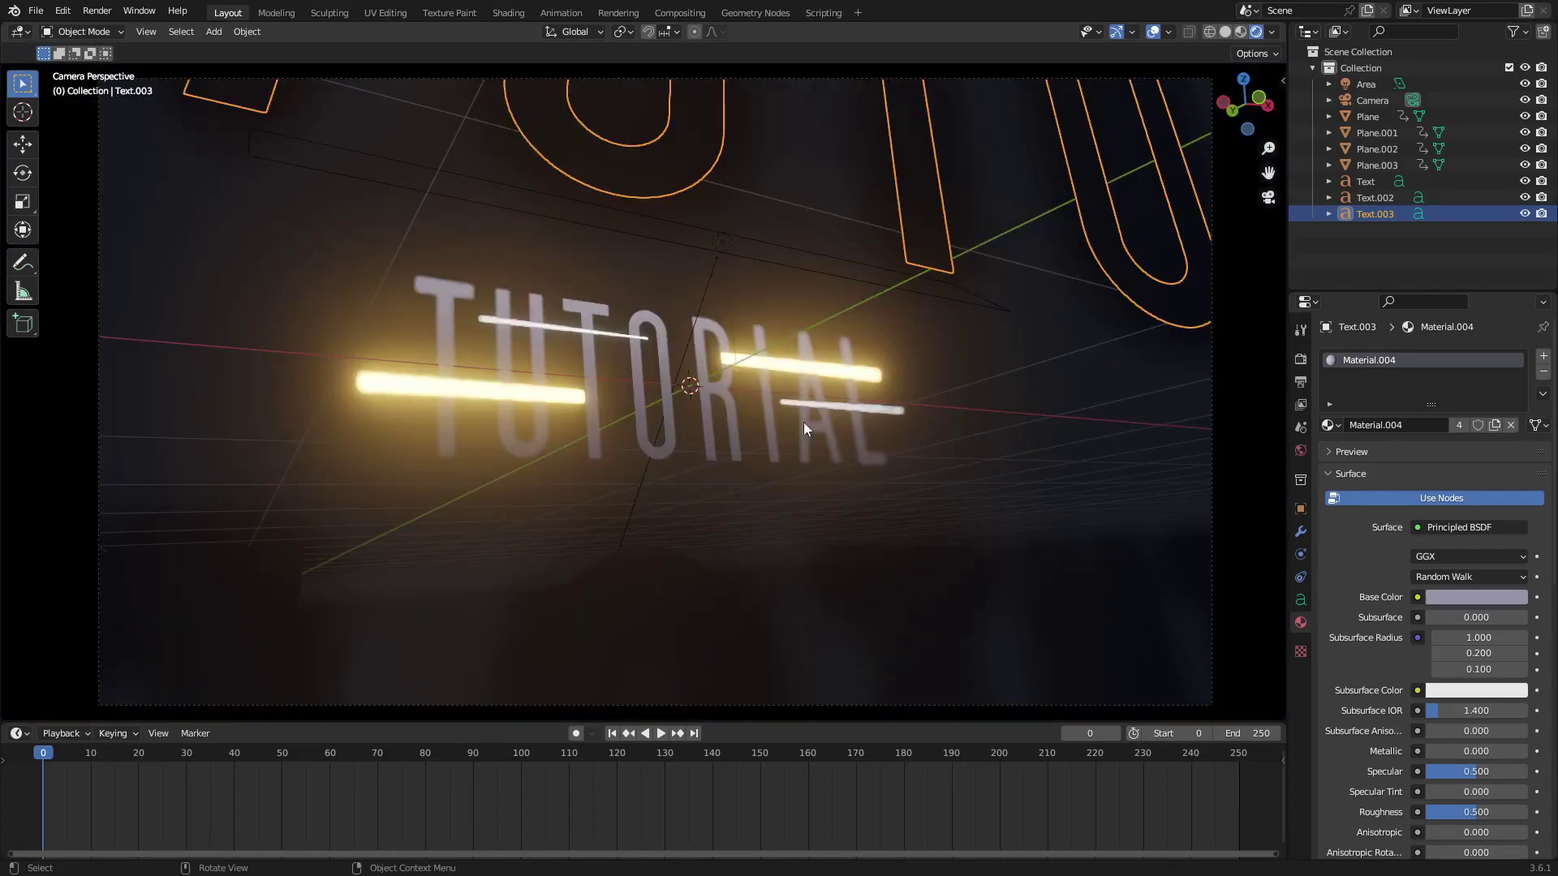
{"action": "left_click", "coordinate": [1212, 396]}
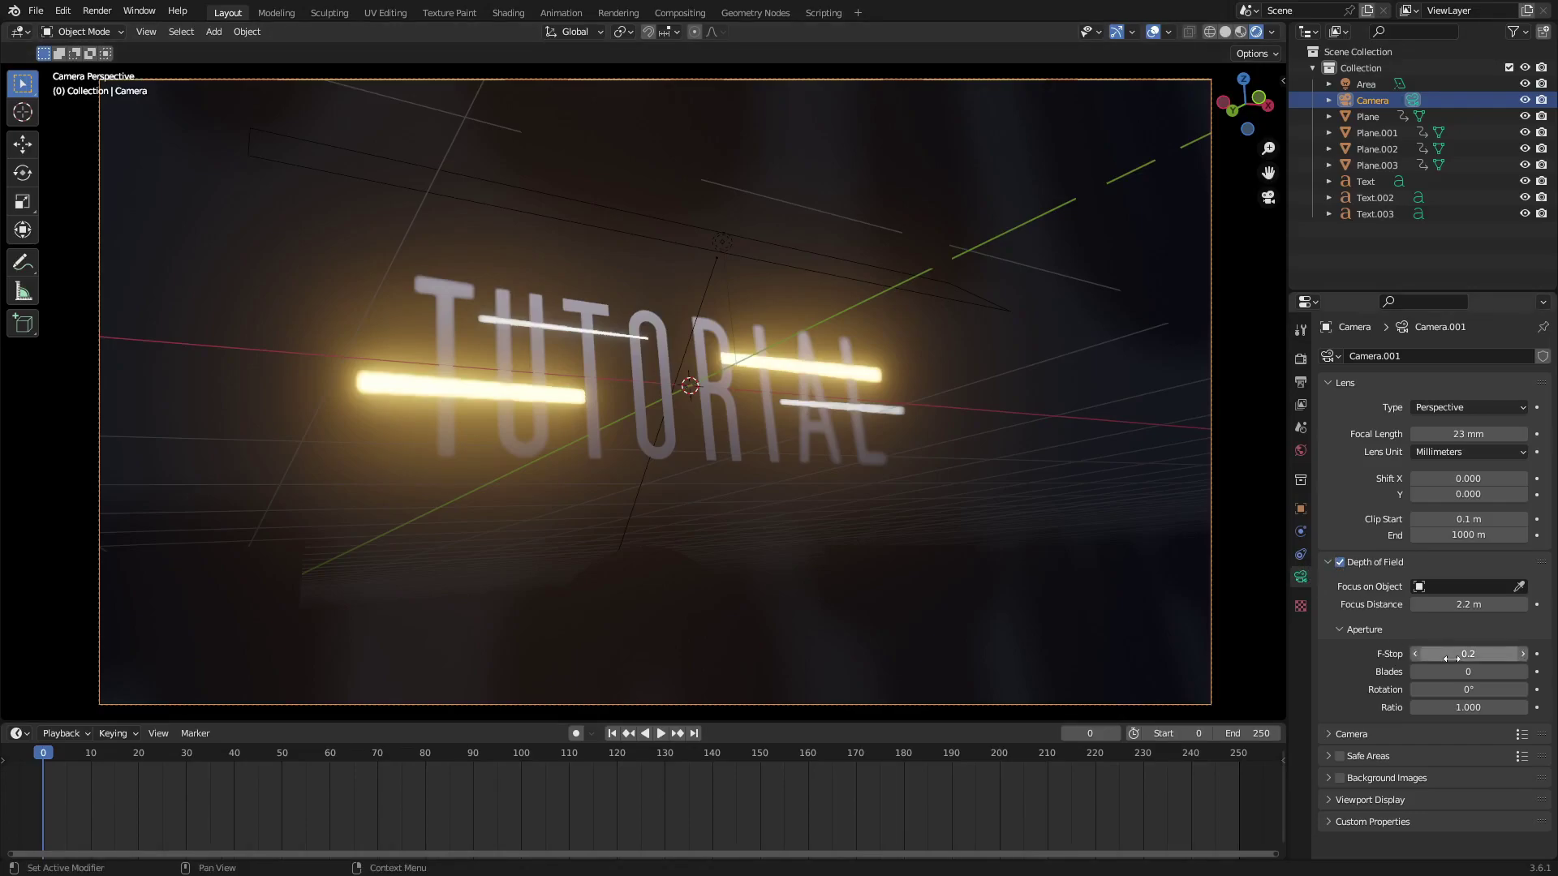
{"action": "mouse_move", "coordinate": [1469, 605]}
{"action": "left_mouse_down"}
{"action": "mouse_move", "coordinate": [1412, 605]}
{"action": "mouse_move", "coordinate": [1467, 605]}
{"action": "left_mouse_up"}
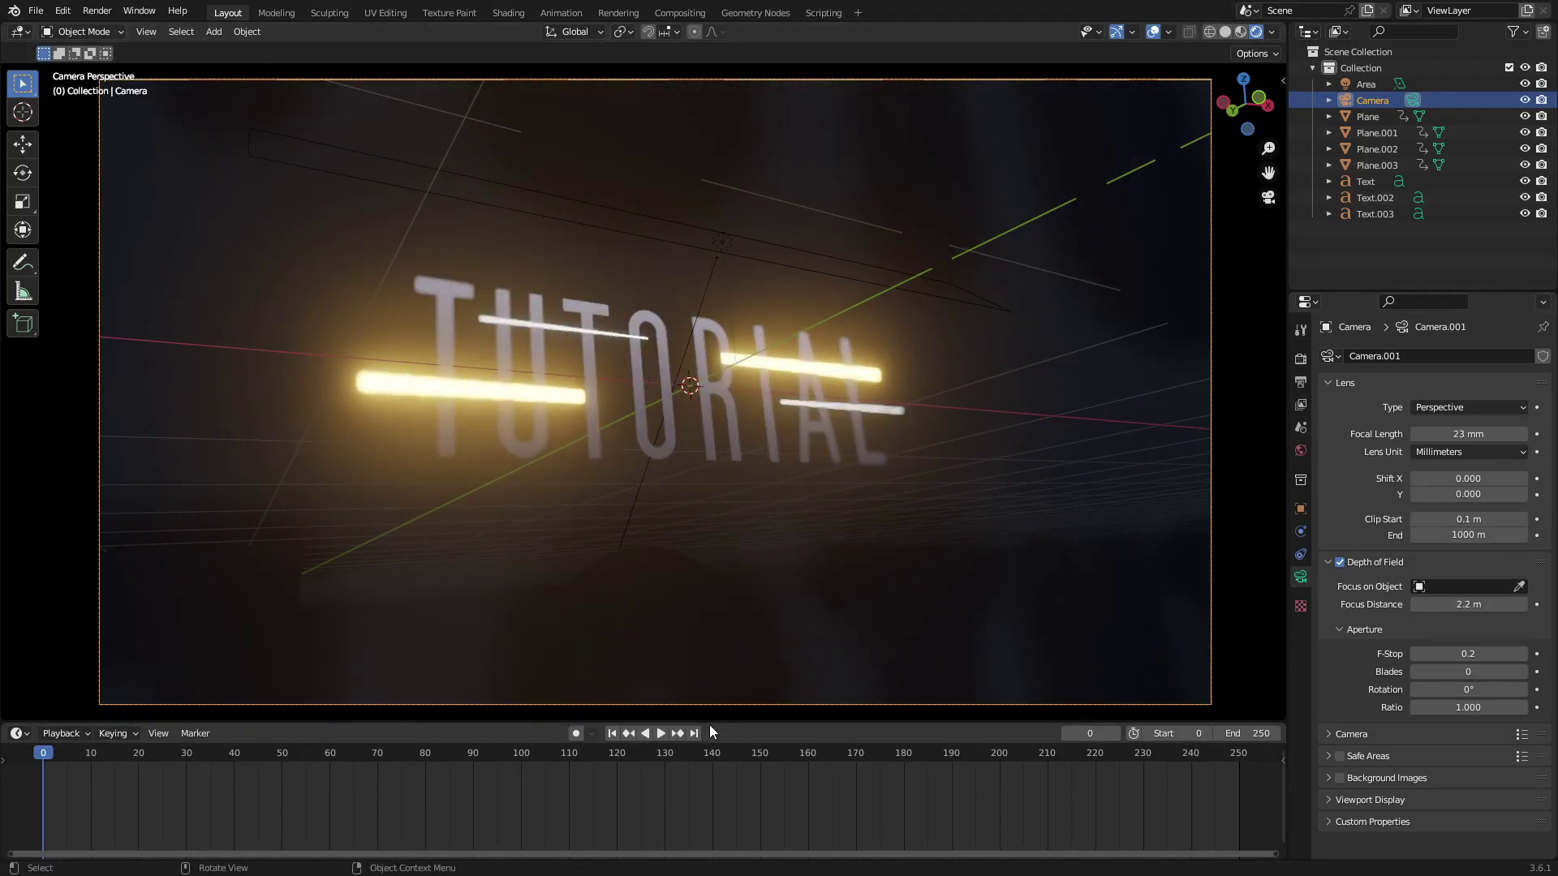
{"action": "left_click_drag", "start_coordinate": [710, 726], "coordinate": [710, 718]}
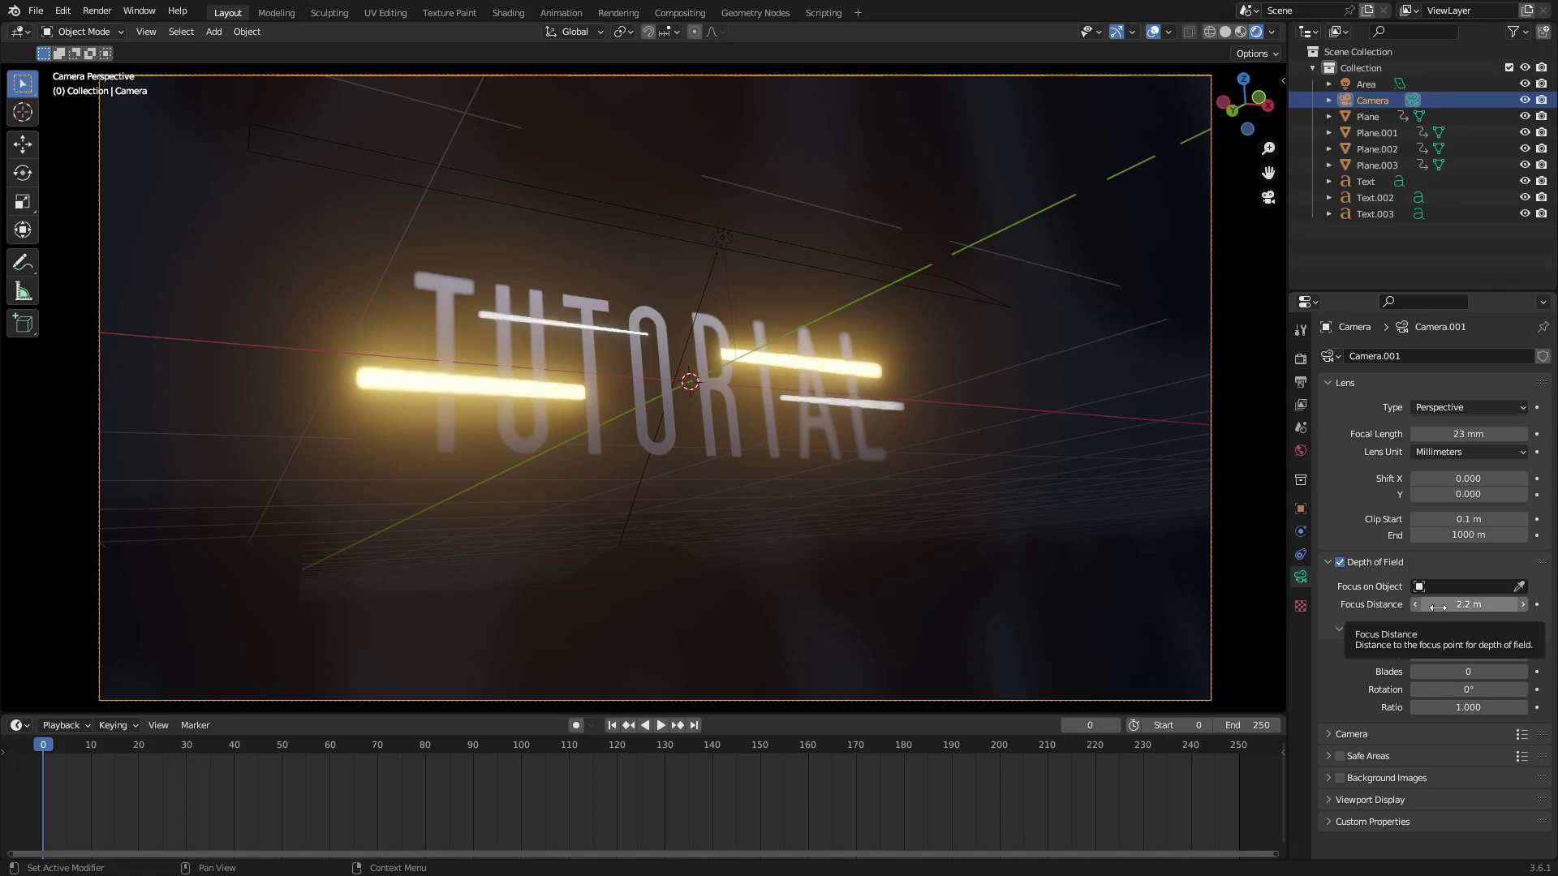
{"action": "key", "text": "i"}
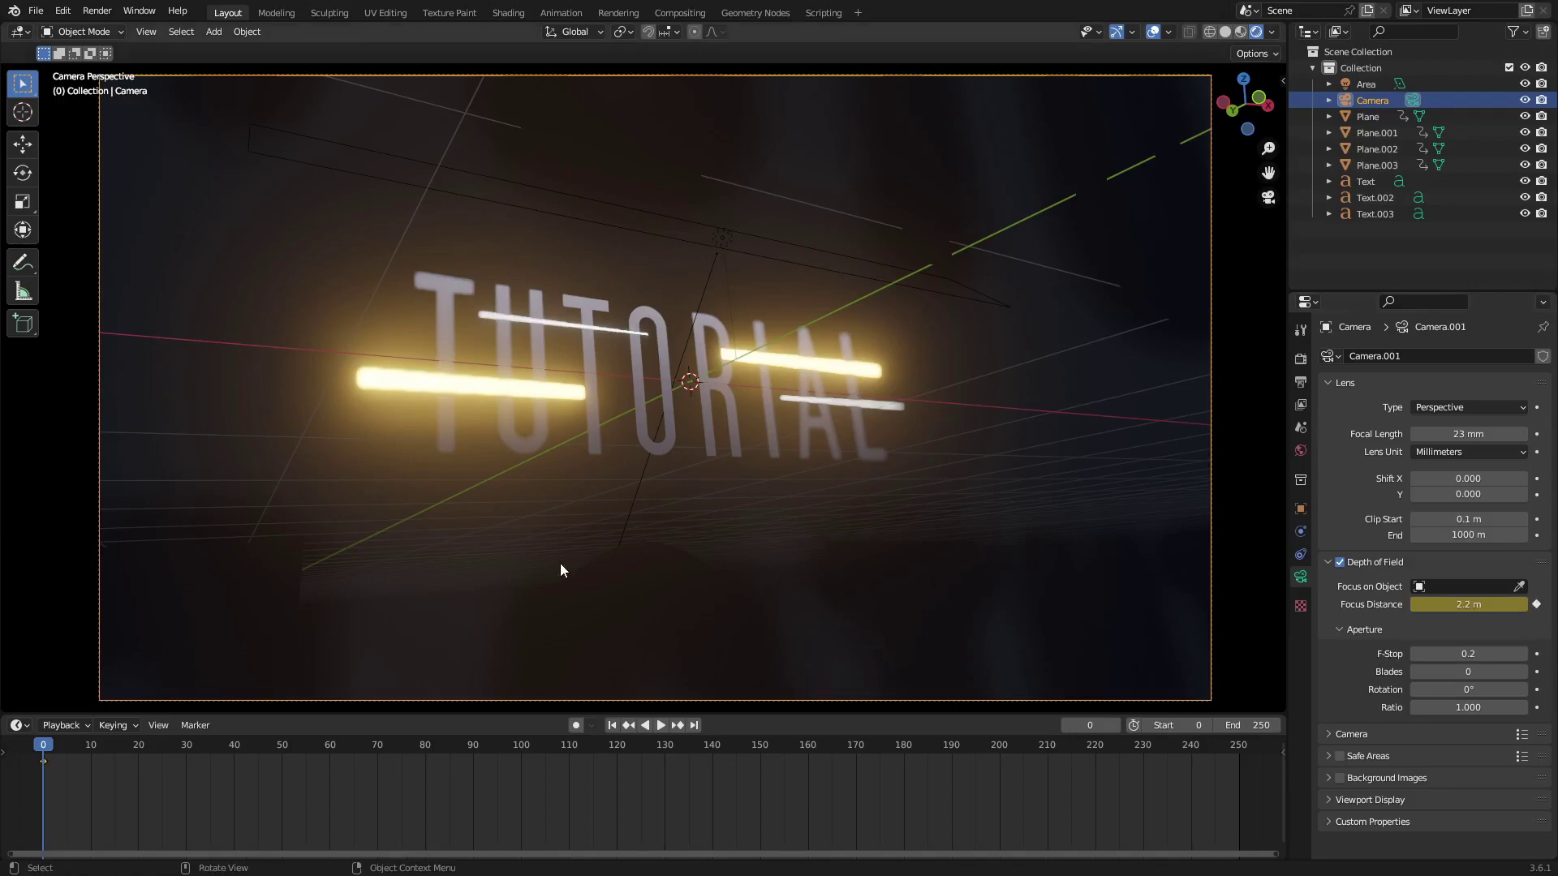
Preview the animation briefly, set the output frame rate to 60 fps and return to the camera settings
{"action": "left_click", "coordinate": [660, 724]}
{"action": "left_click", "coordinate": [661, 725]}
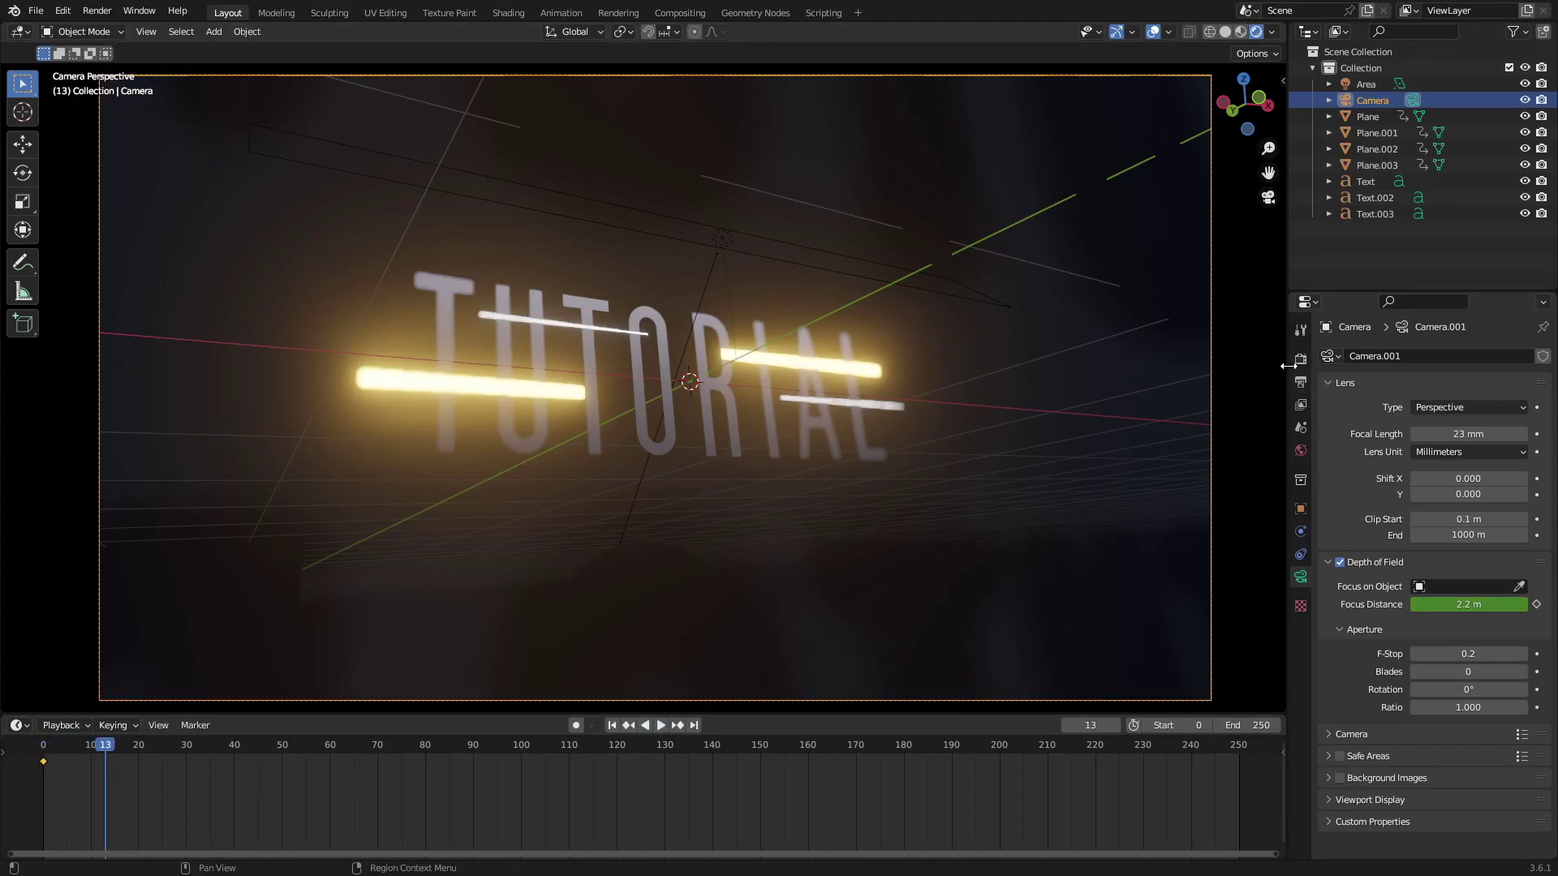
{"action": "left_click", "coordinate": [1300, 358]}
{"action": "left_click", "coordinate": [1300, 381]}
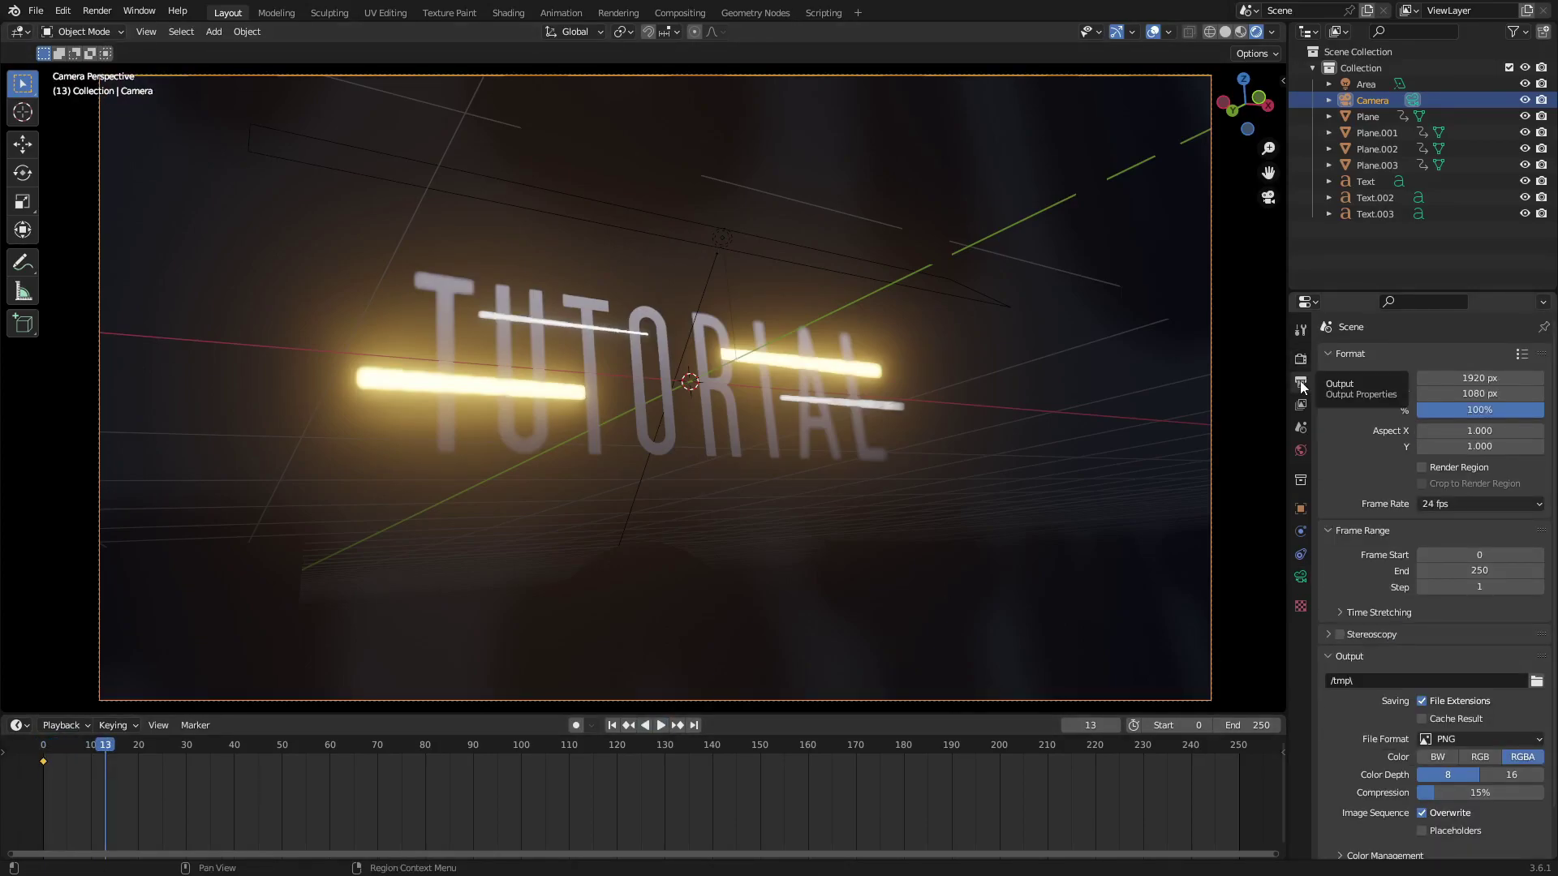
{"action": "left_click", "coordinate": [1463, 505]}
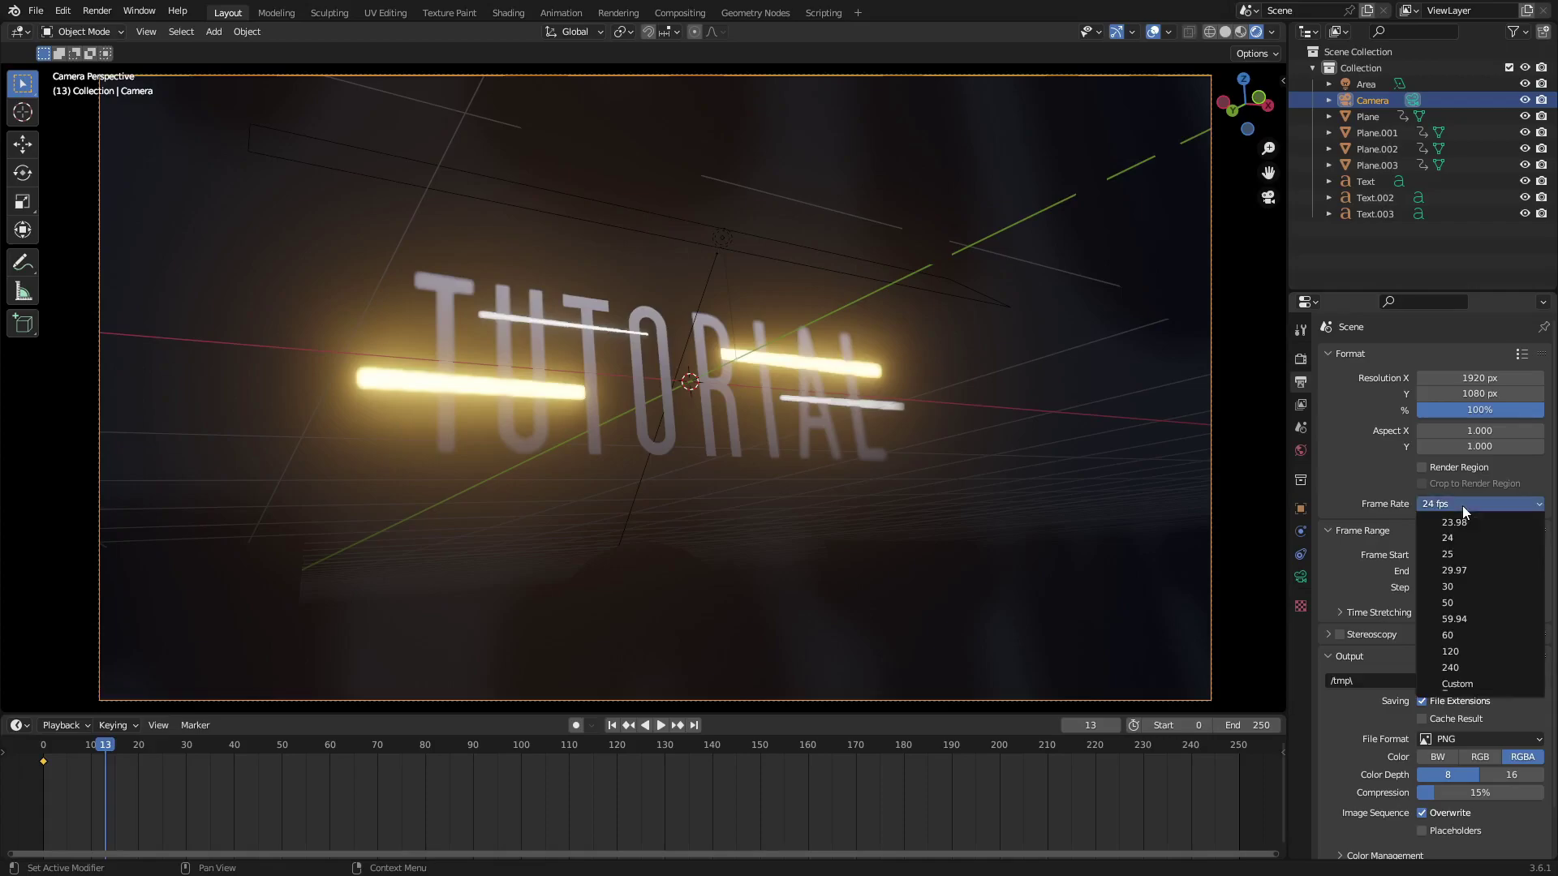
{"action": "left_click", "coordinate": [1475, 635]}
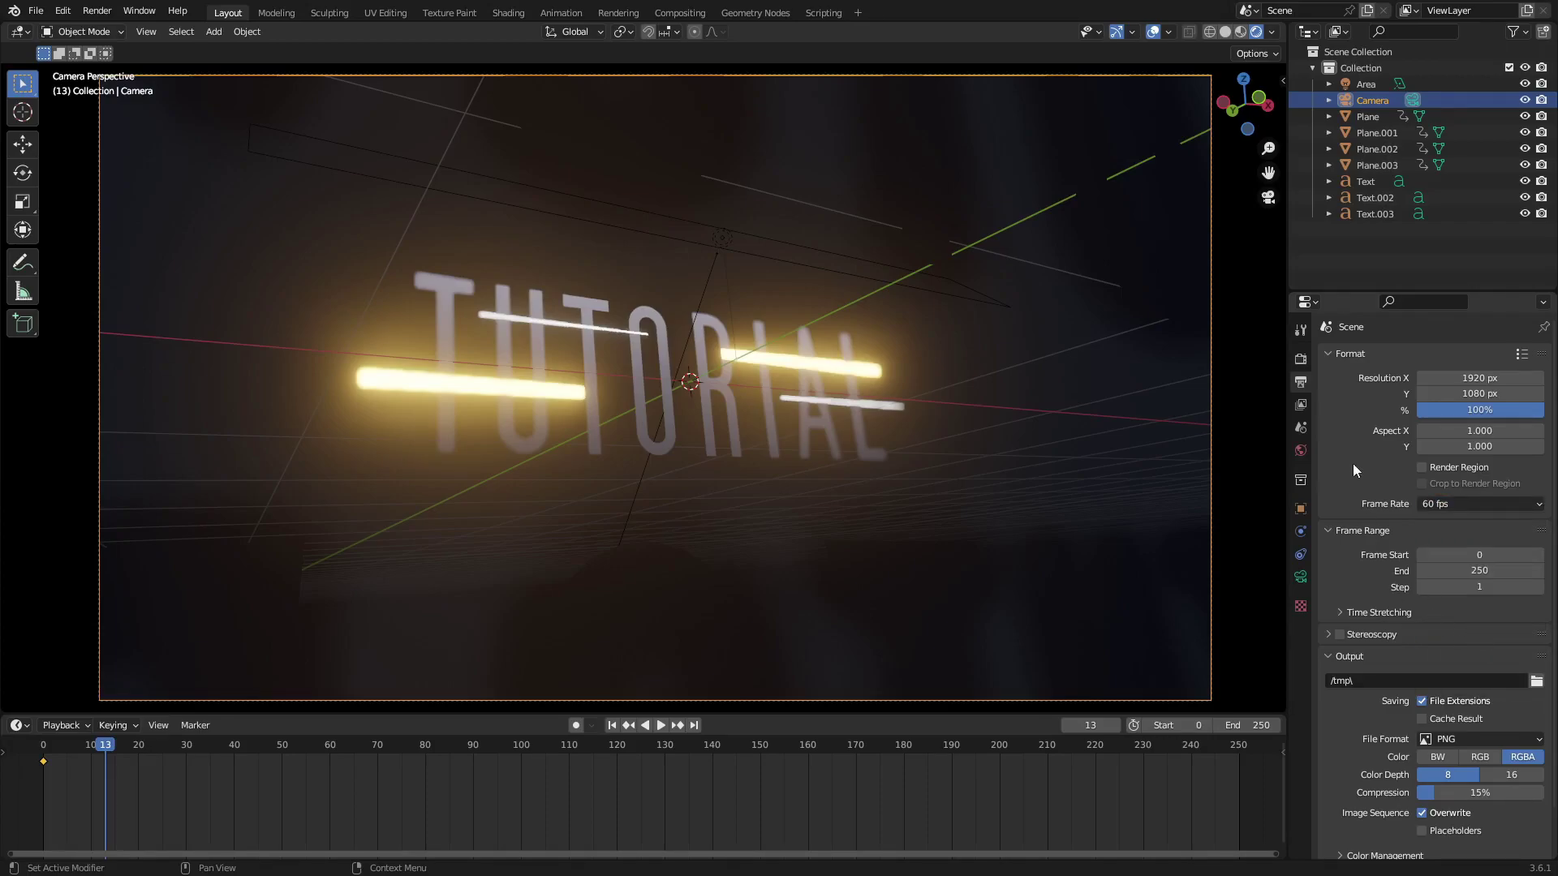
{"action": "left_click", "coordinate": [1300, 358]}
{"action": "left_click", "coordinate": [1300, 576]}
Set the camera's focus distance to 2.9 m at frame 100 and keyframe it
{"action": "key", "text": "space"}
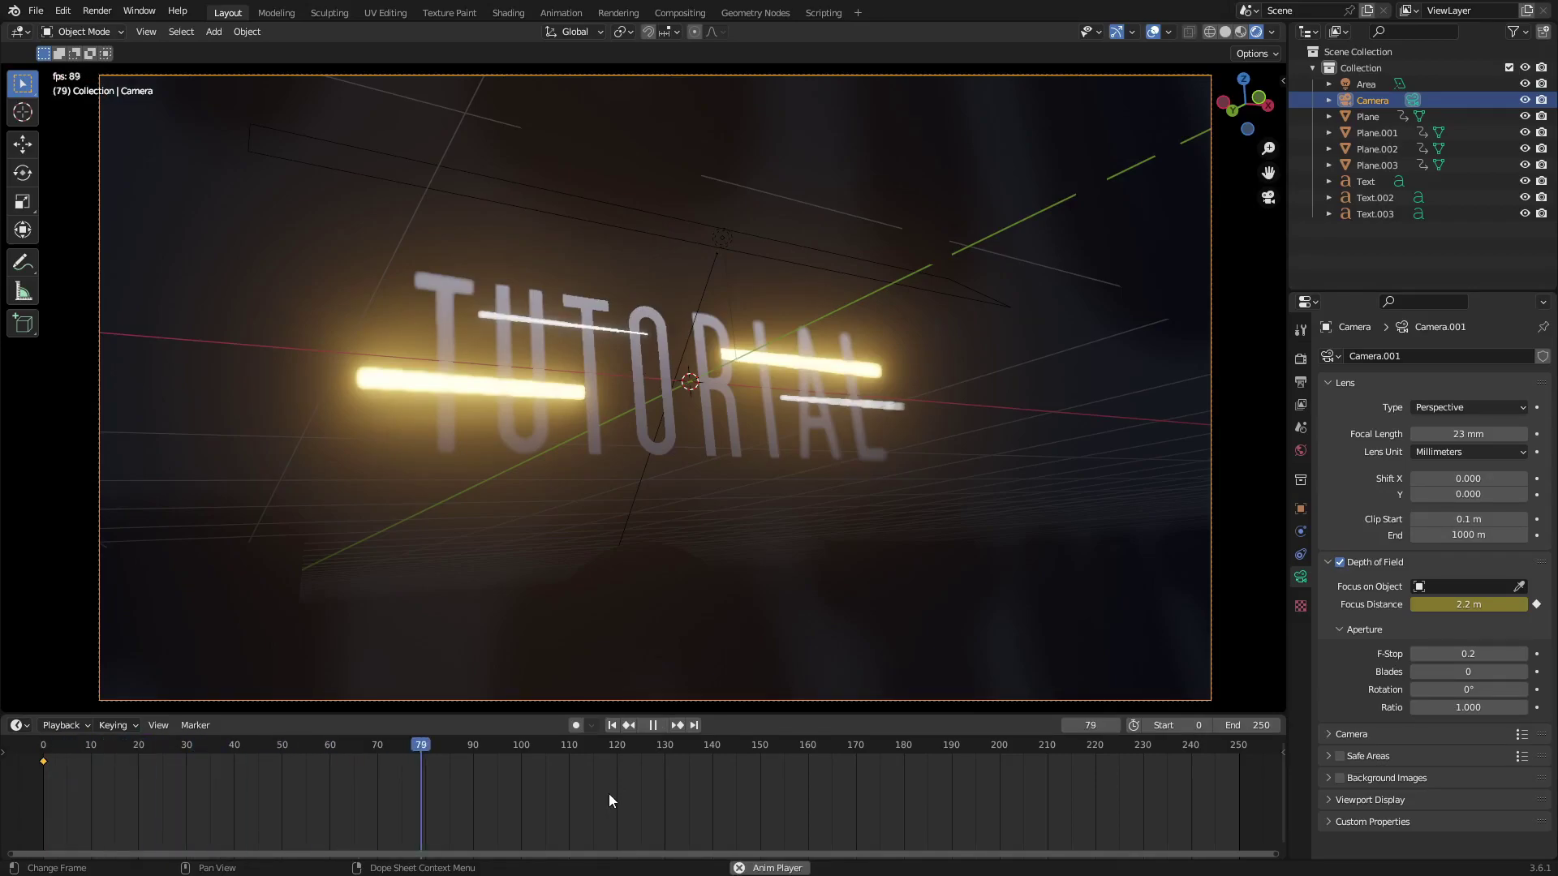
{"action": "key", "text": "space"}
{"action": "left_click", "coordinate": [519, 748]}
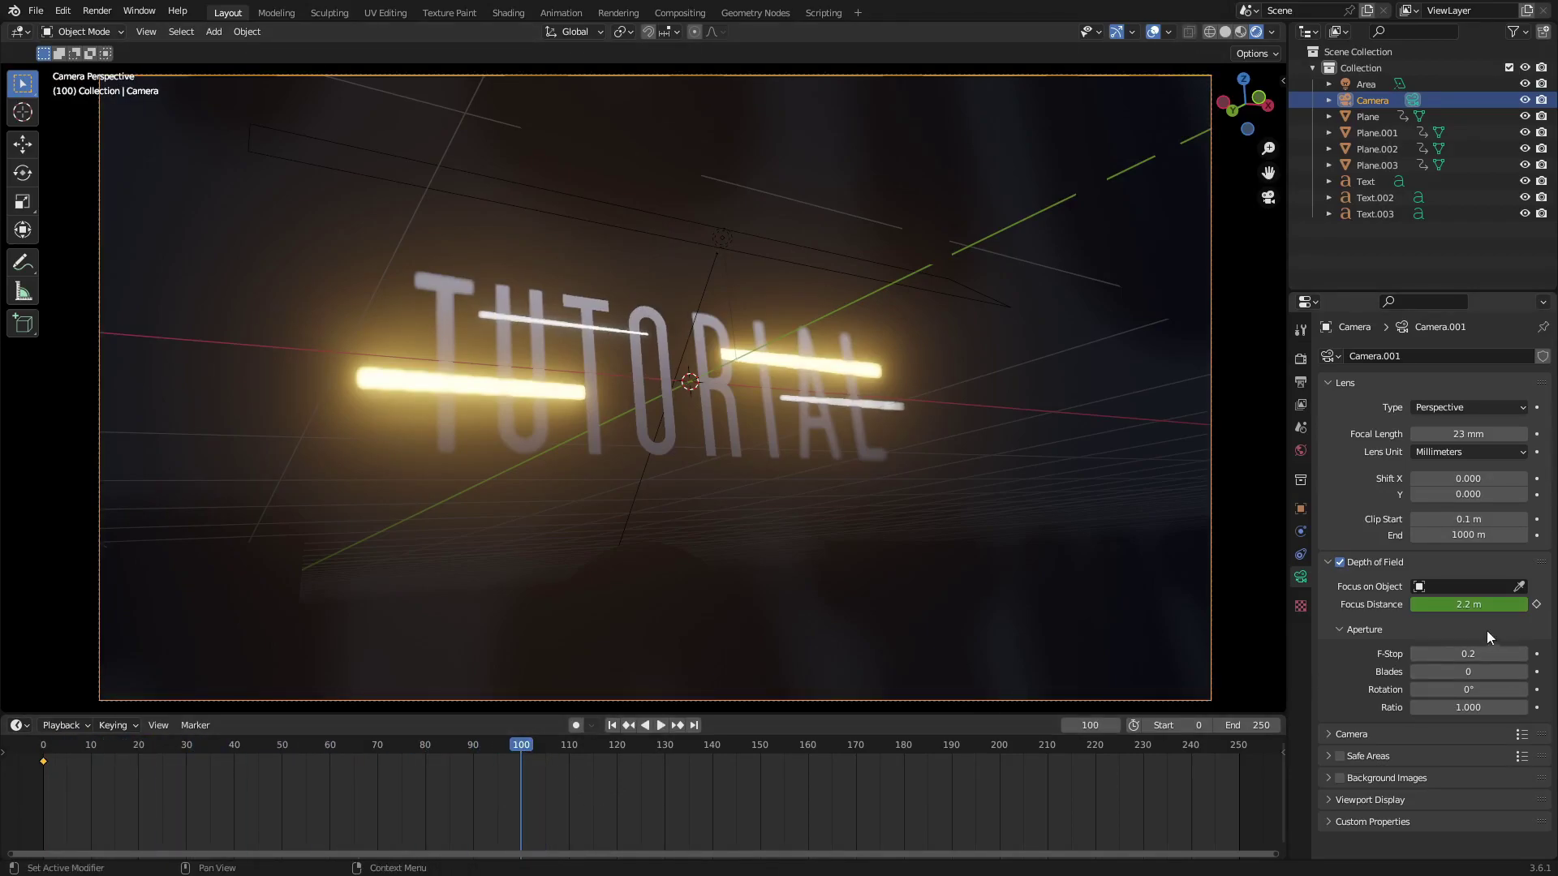
{"action": "mouse_move", "coordinate": [1482, 614]}
{"action": "left_mouse_down"}
{"action": "mouse_move", "coordinate": [1529, 613]}
{"action": "mouse_move", "coordinate": [1477, 605]}
{"action": "left_mouse_up"}
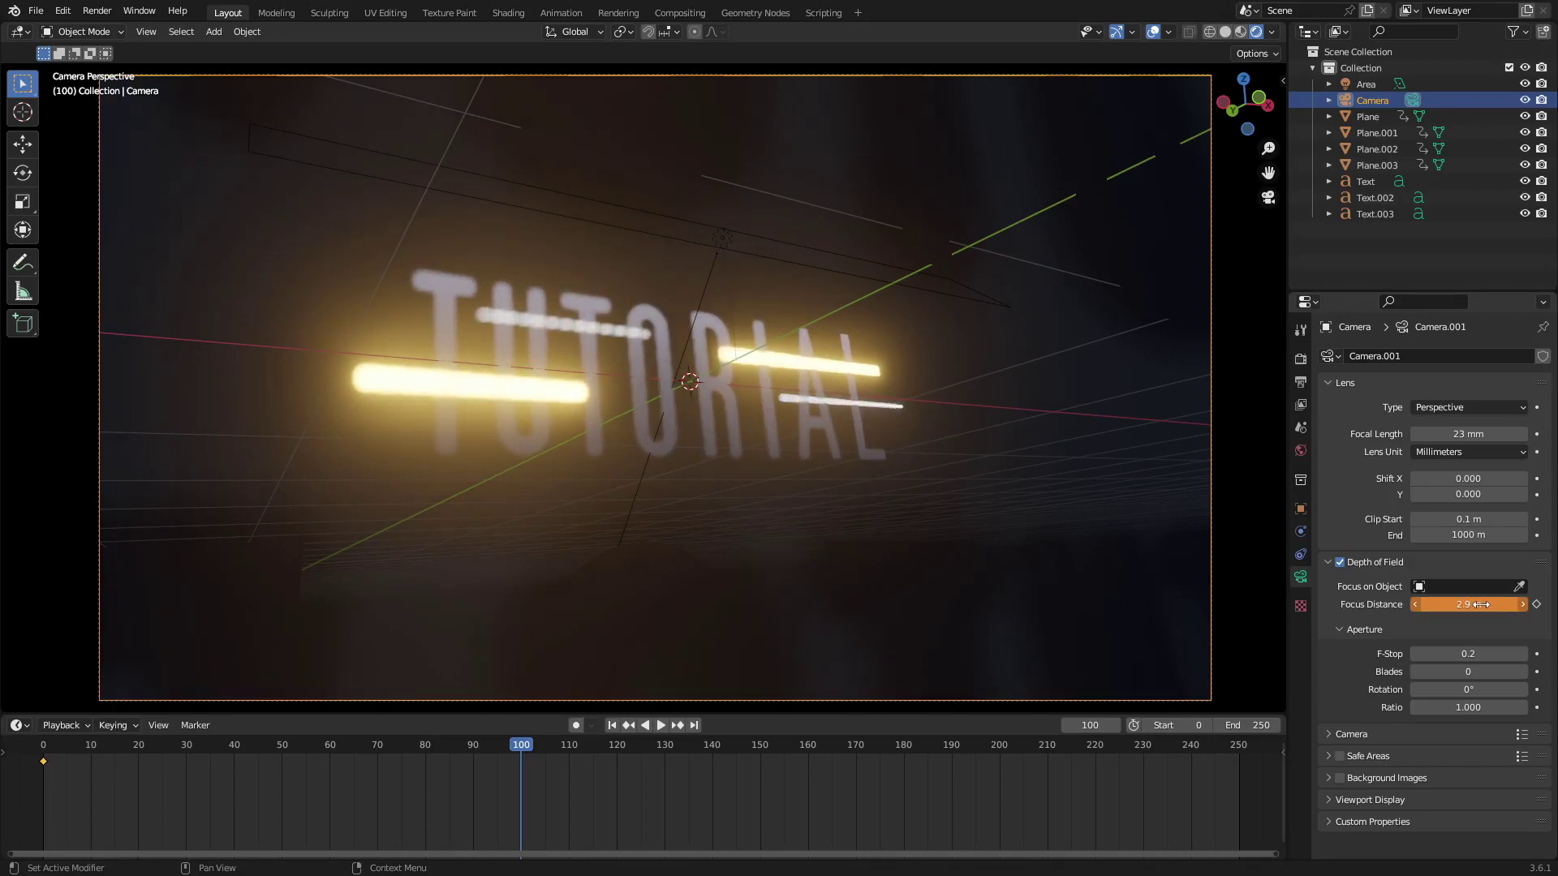
{"action": "key", "text": "i"}
Set the animation's end frame to 300
{"action": "scroll", "coordinate": [886, 812], "scroll_direction": "down", "scroll_amount": 3}
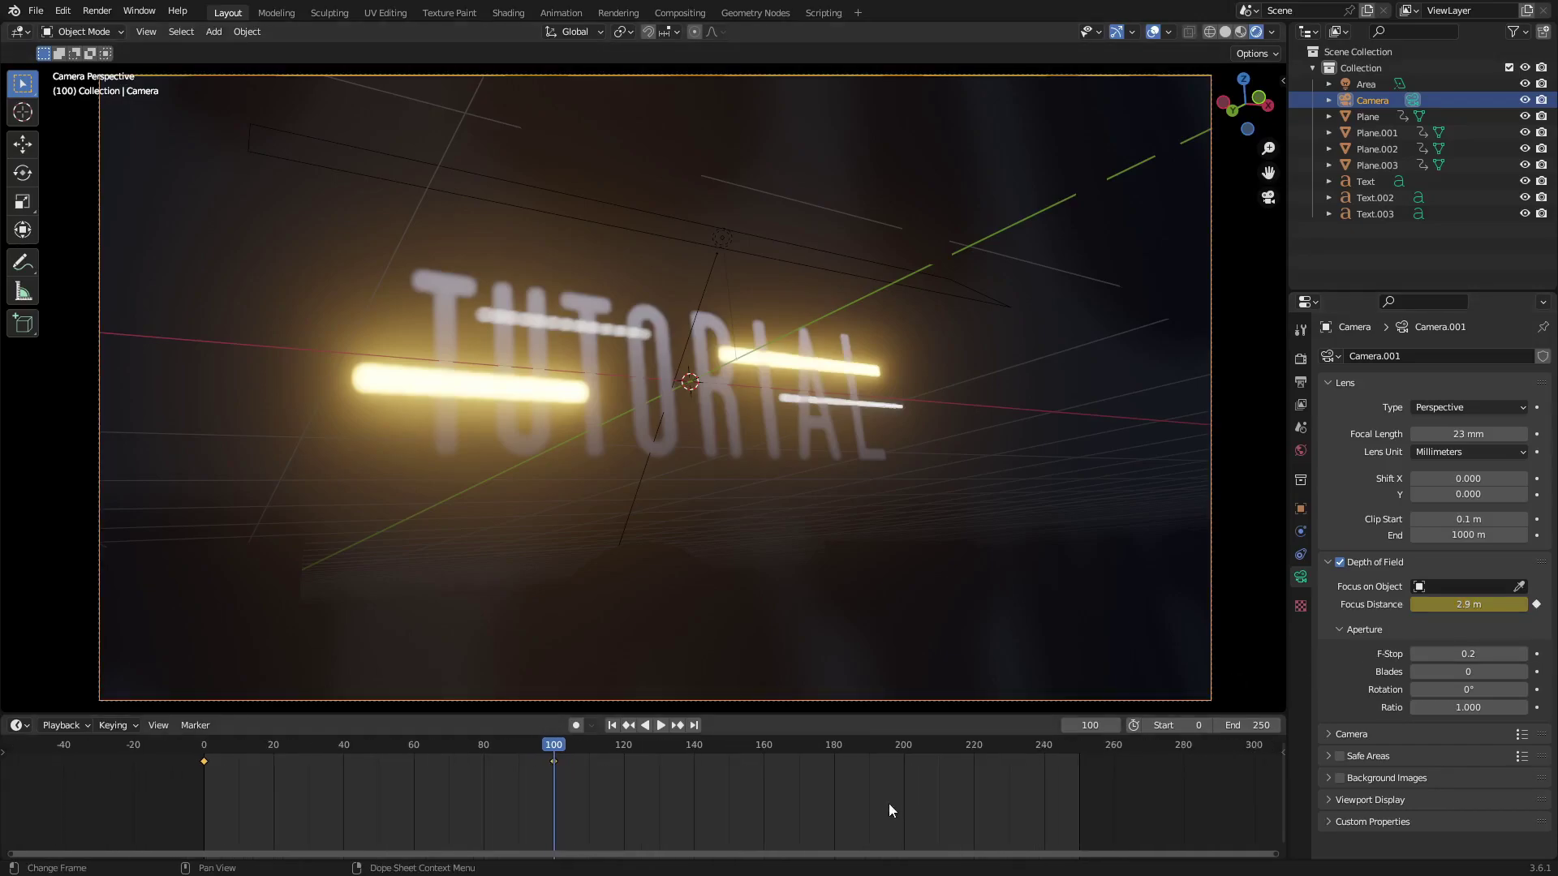
{"action": "middle_click_drag", "start_coordinate": [887, 812], "coordinate": [800, 811]}
{"action": "double_click", "coordinate": [1253, 724]}
{"action": "type", "text": "300"}
{"action": "key", "text": "Return"}
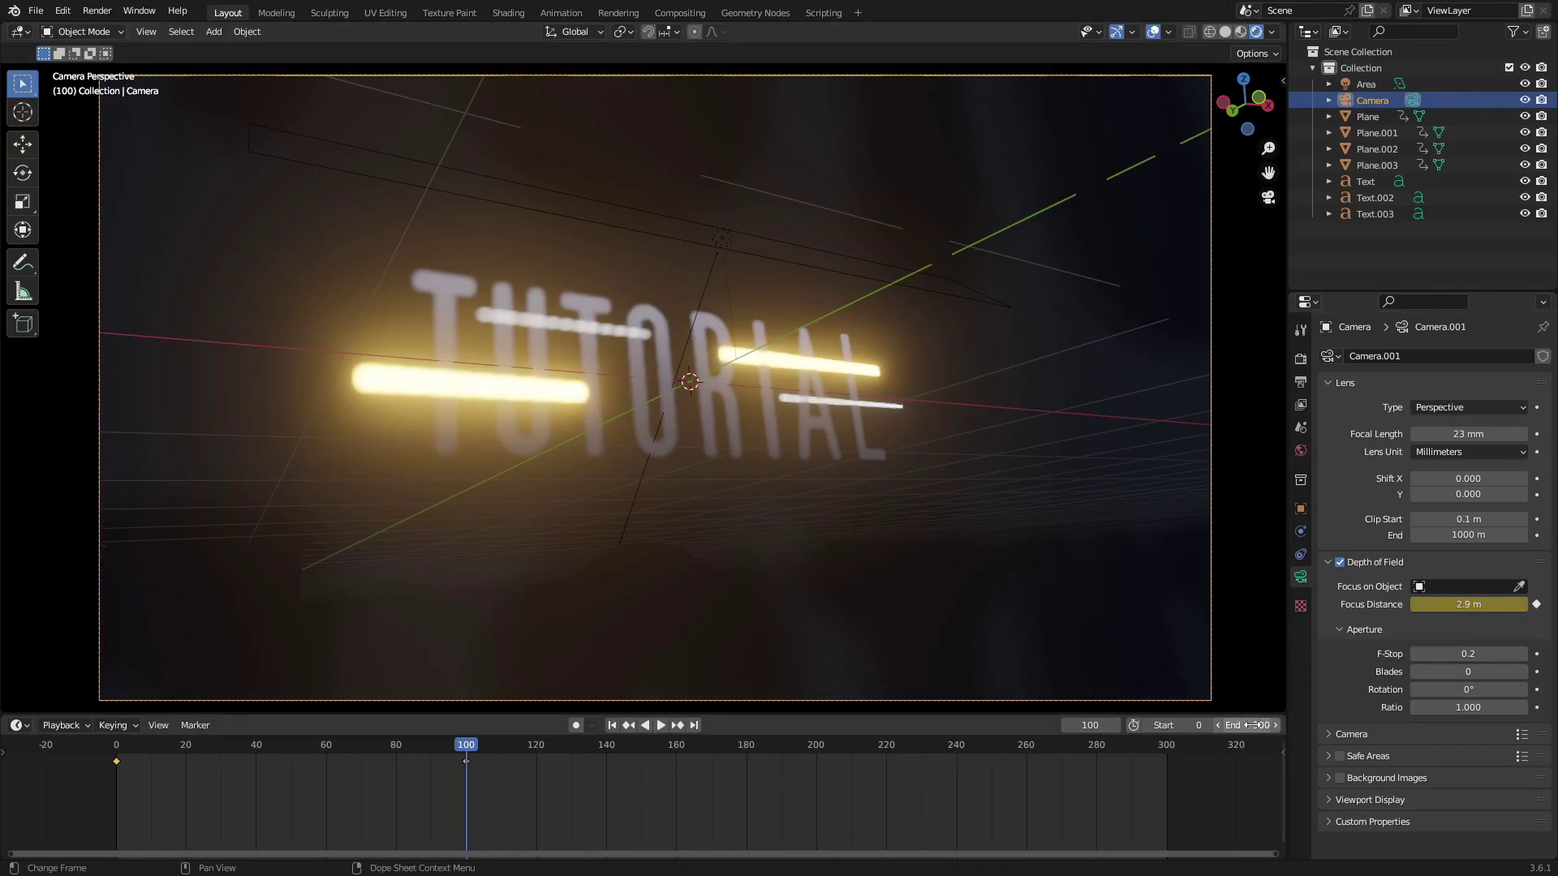
Go to frame 200 and set the animation's end frame to 400
{"action": "left_click", "coordinate": [816, 753]}
{"action": "key", "text": "Home"}
{"action": "left_click", "coordinate": [1249, 725]}
{"action": "type", "text": "400"}
{"action": "key", "text": "Return"}
{"action": "scroll", "coordinate": [282, 822], "scroll_direction": "down", "scroll_amount": 3}
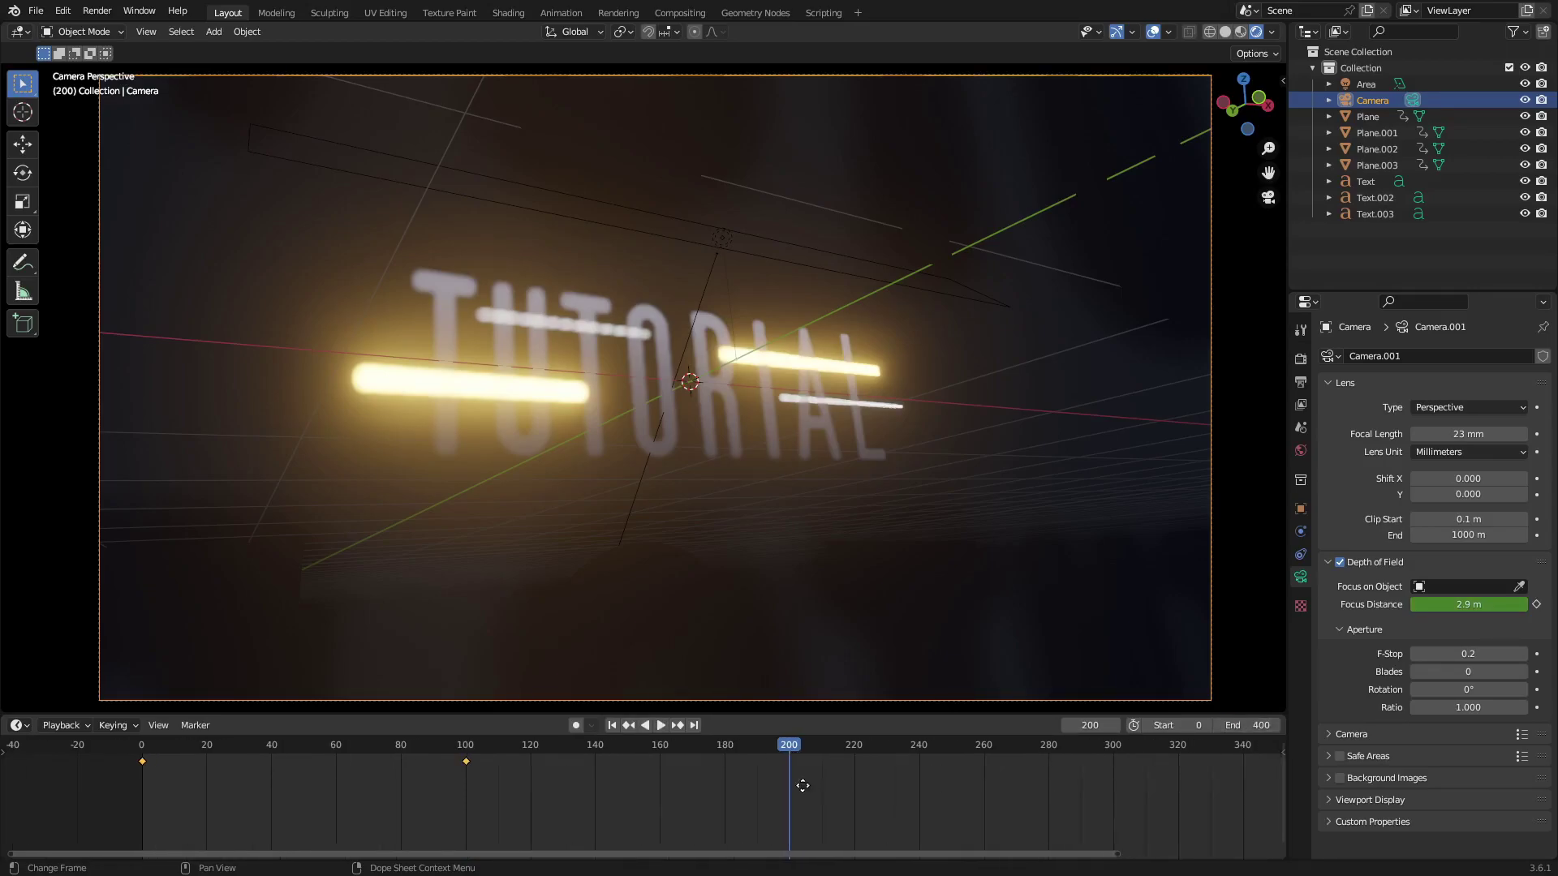
Set the camera's focus distance to 2 m at frame 200 and keyframe it
{"action": "key", "text": "Home"}
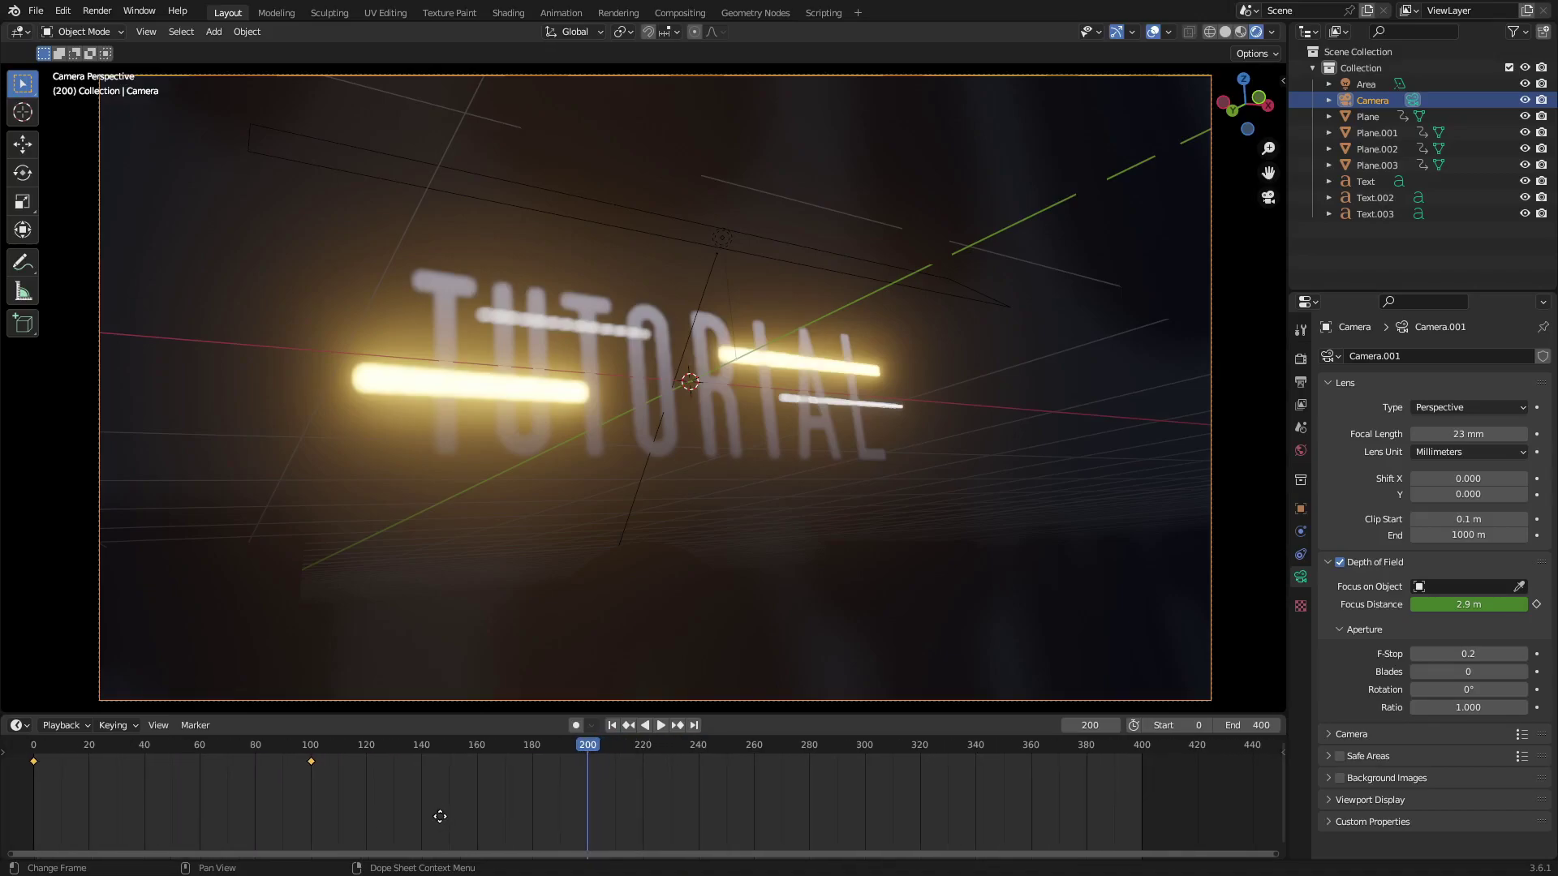
{"action": "mouse_move", "coordinate": [1474, 604]}
{"action": "left_mouse_down"}
{"action": "mouse_move", "coordinate": [1441, 605]}
{"action": "mouse_move", "coordinate": [1474, 604]}
{"action": "left_mouse_up"}
{"action": "key", "text": "i"}
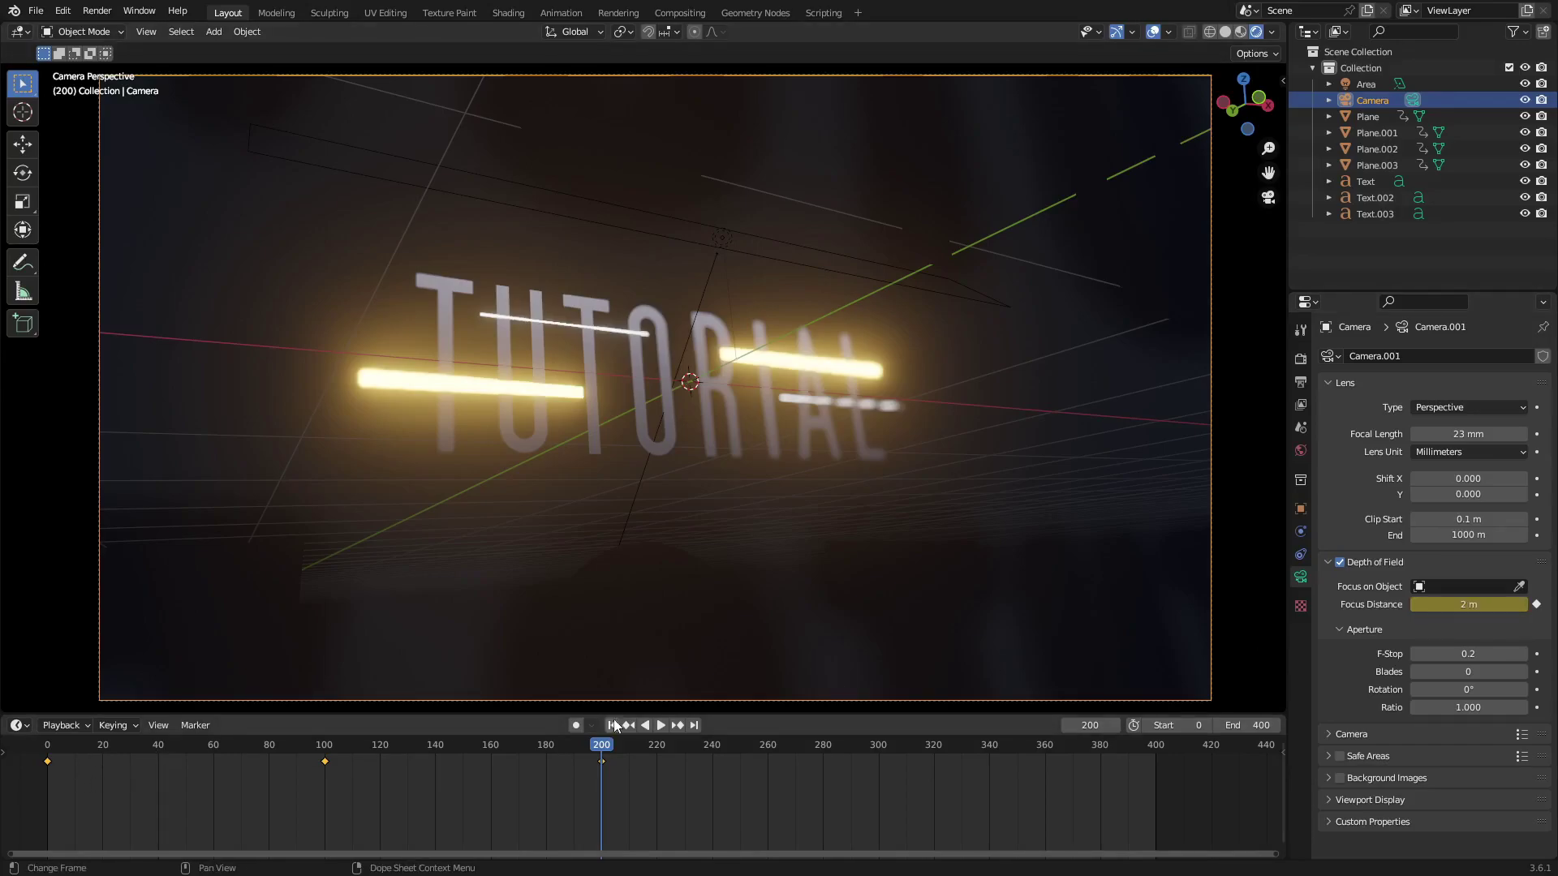
Set the camera's focus distance to 3.3 m at frame 300 and keyframe it
{"action": "left_click", "coordinate": [612, 725]}
{"action": "key", "text": "b"}
{"action": "left_click_drag", "start_coordinate": [324, 767], "coordinate": [323, 755]}
{"action": "left_click_drag", "start_coordinate": [689, 745], "coordinate": [878, 760]}
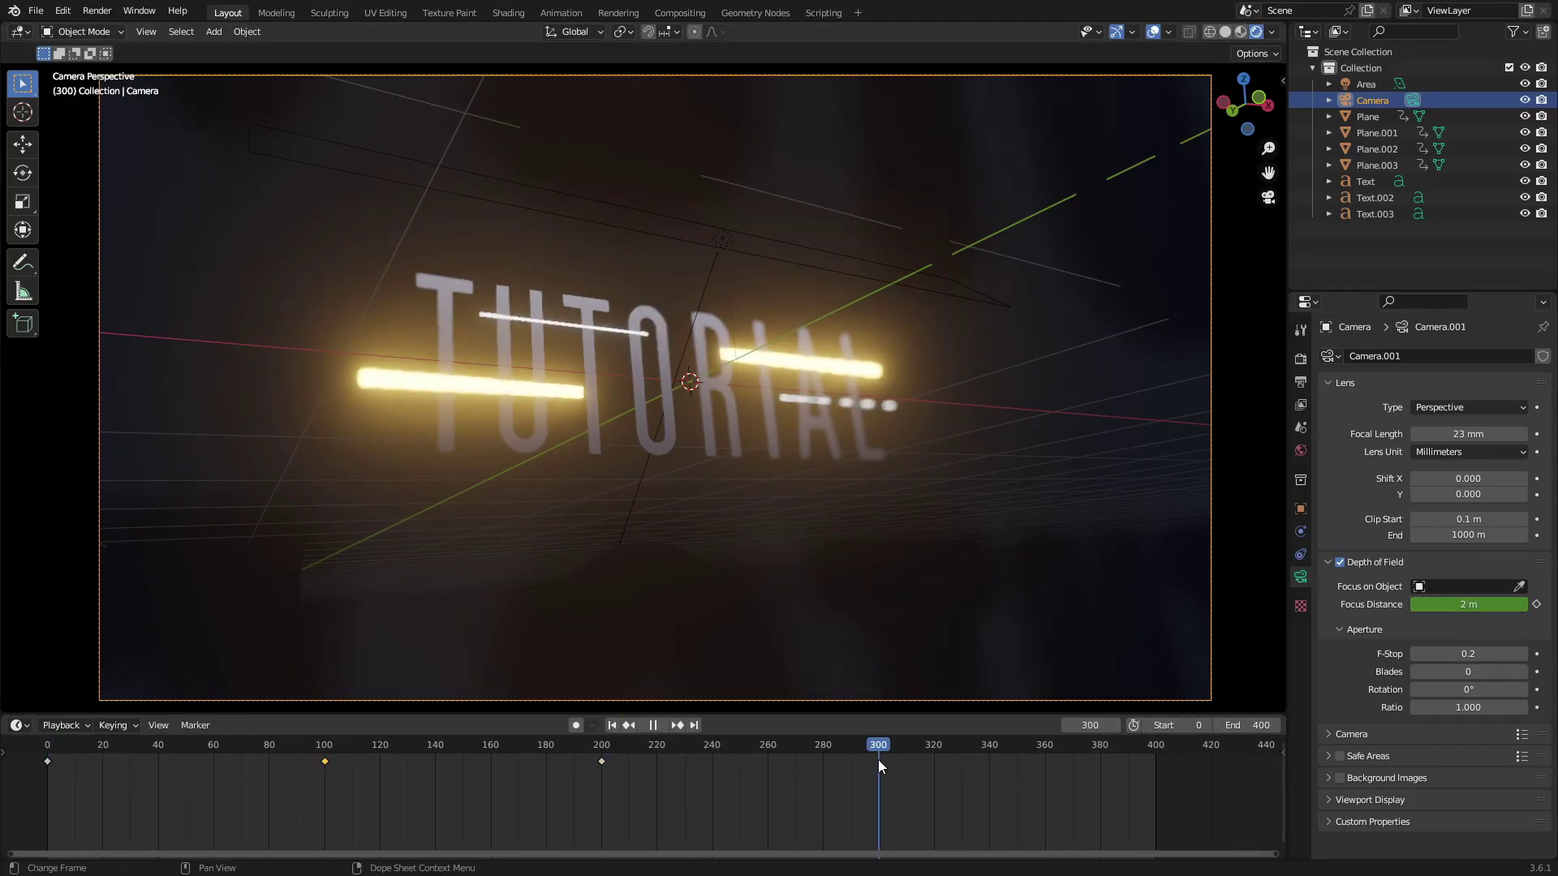
{"action": "left_click_drag", "start_coordinate": [1464, 605], "coordinate": [1494, 604]}
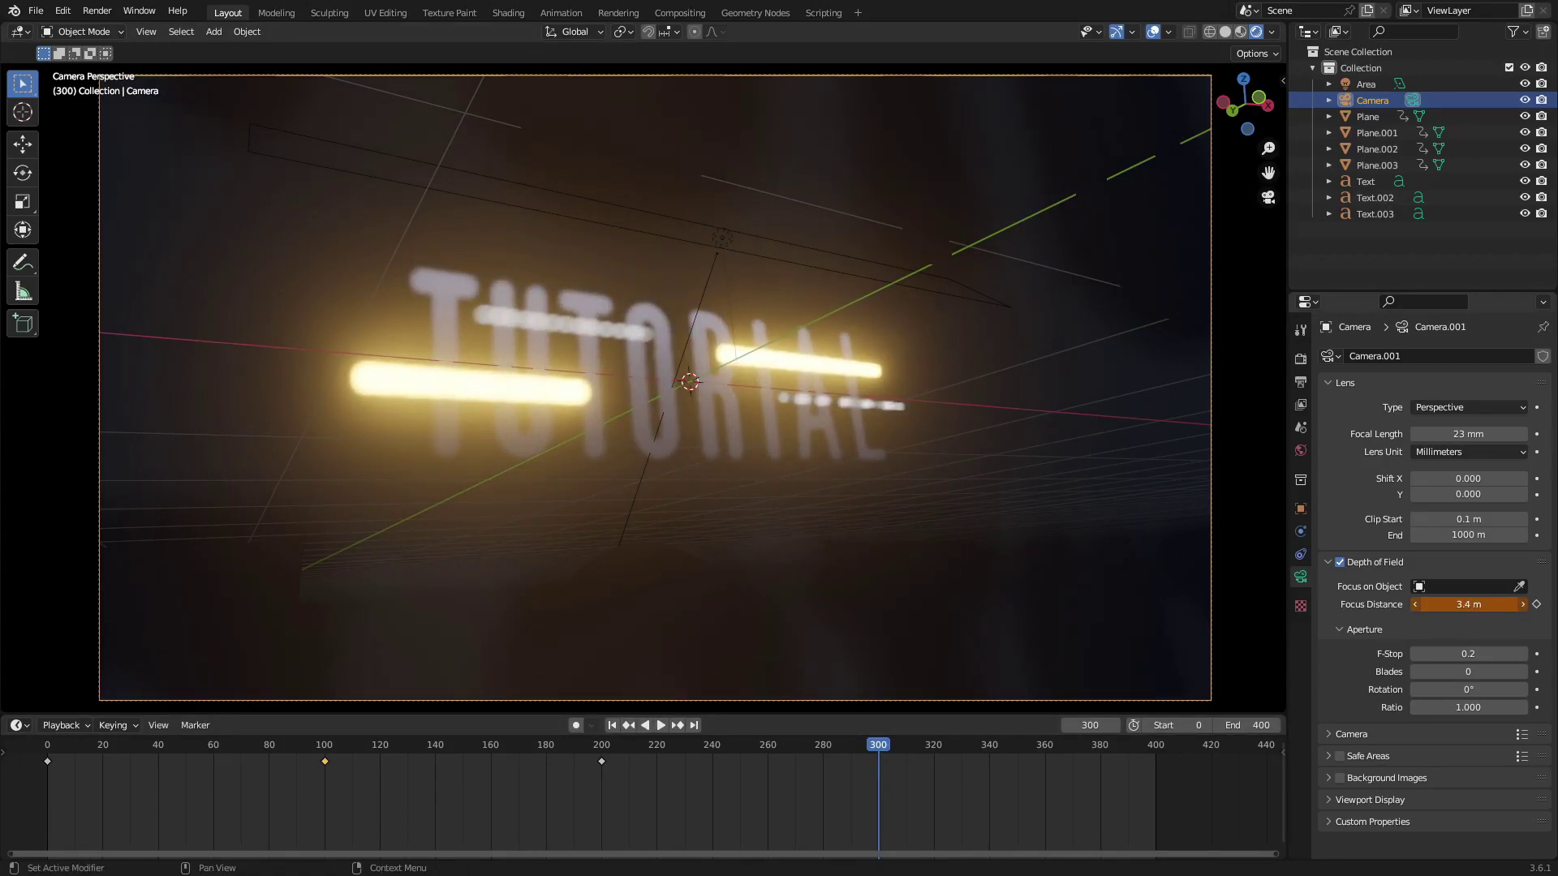
{"action": "left_click_drag", "start_coordinate": [1493, 604], "coordinate": [1475, 607]}
{"action": "key", "text": "i"}
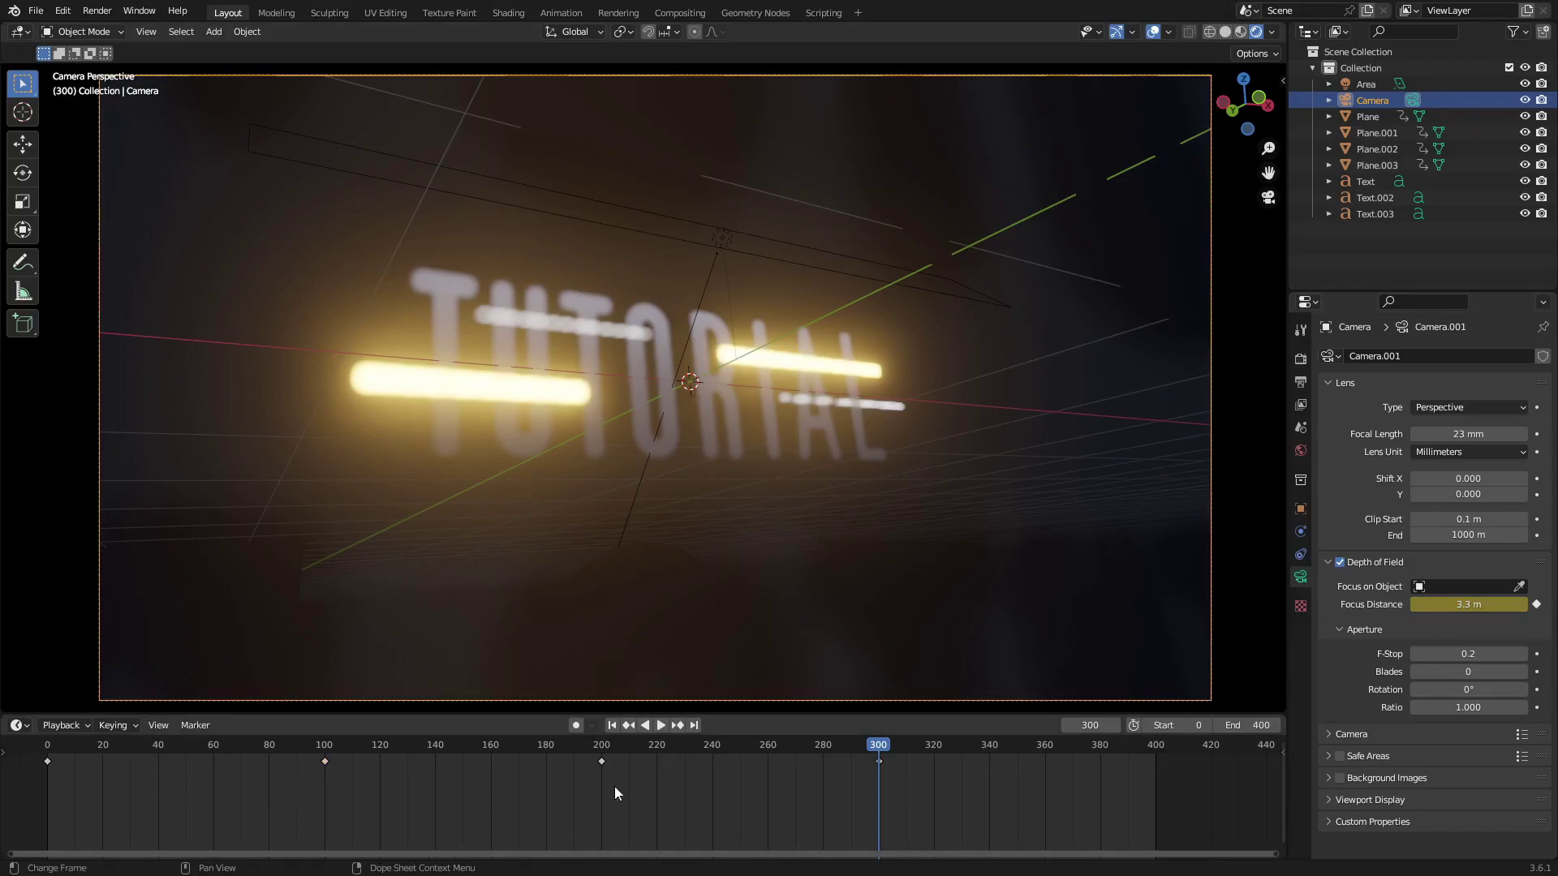
Duplicate the focus distance keyframe from frame 0 to frame 400
{"action": "middle_click_drag", "start_coordinate": [91, 784], "coordinate": [207, 830]}
{"action": "middle_click_drag", "start_coordinate": [169, 771], "coordinate": [60, 774]}
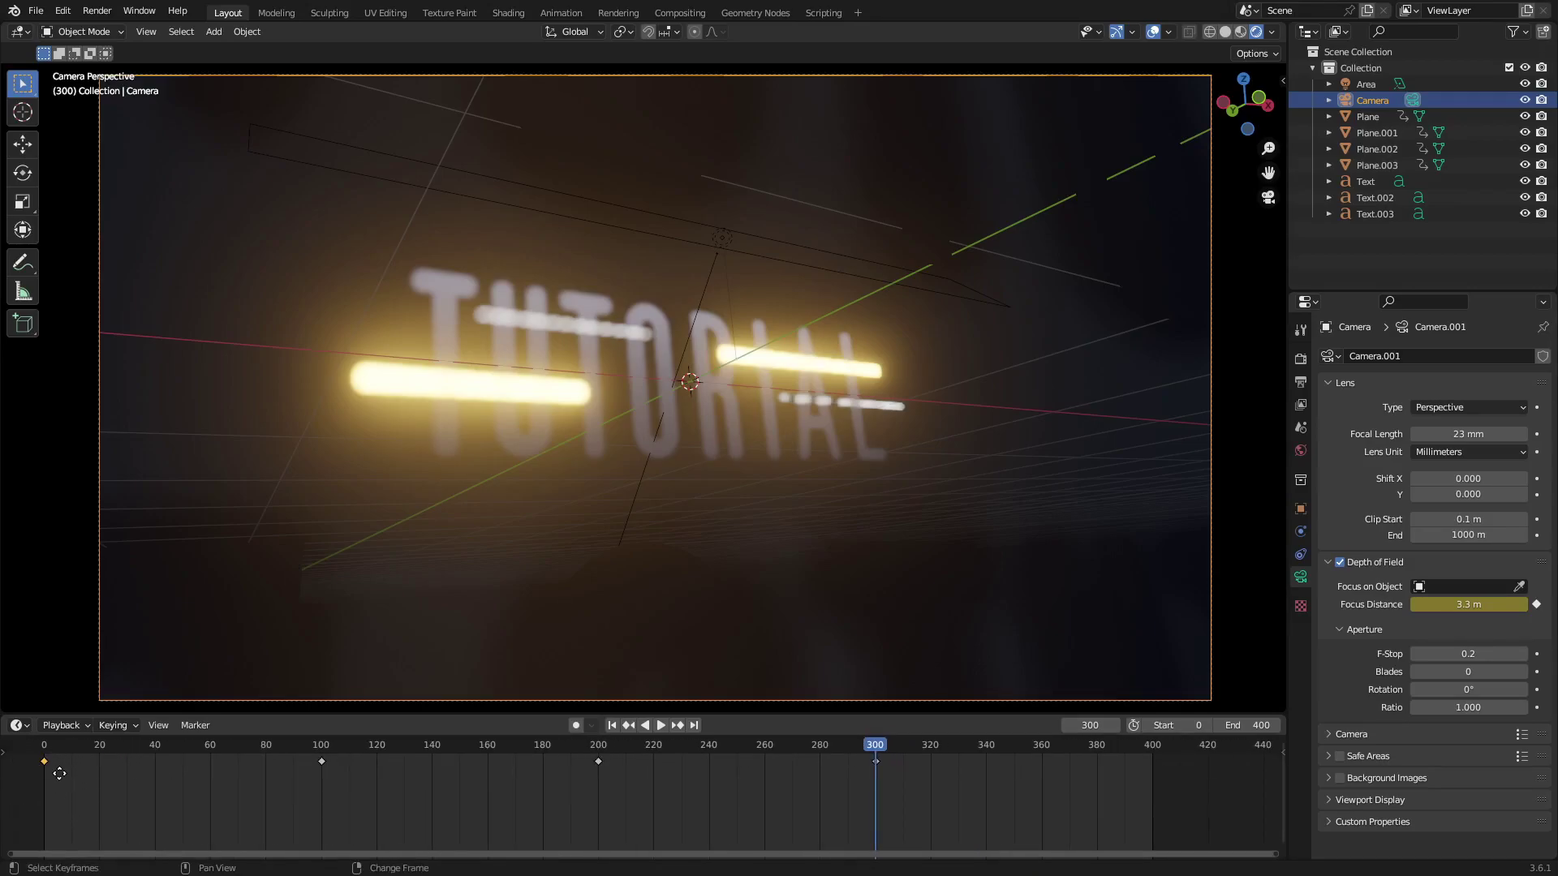
{"action": "key", "text": "shift+d"}
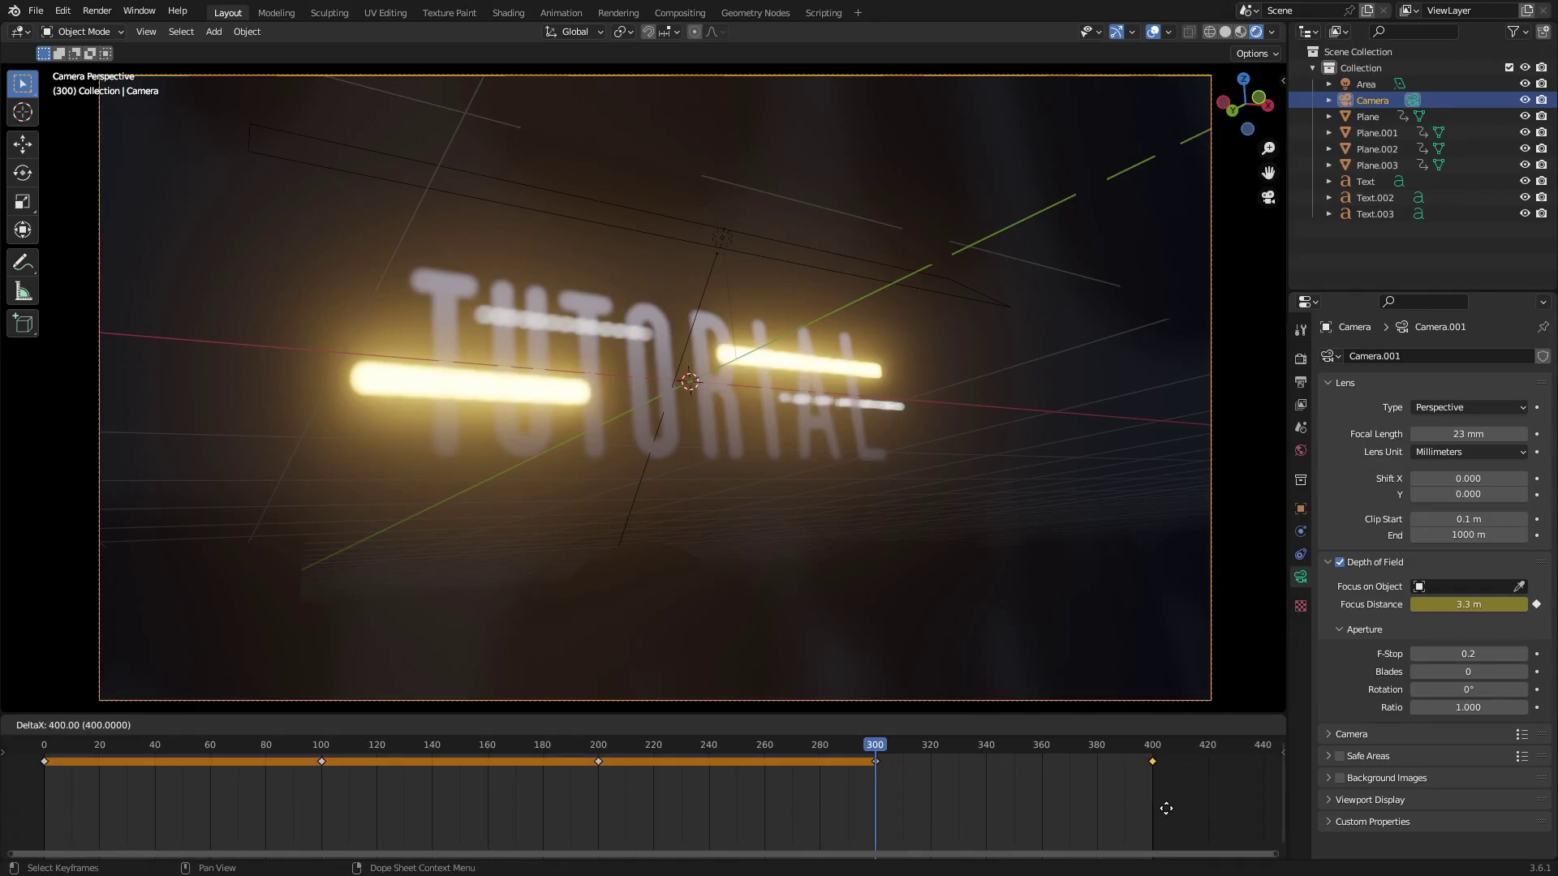
{"action": "left_click", "coordinate": [1166, 809]}
{"action": "left_click", "coordinate": [1143, 747]}
Play the animation and hide the viewport overlays to review the focus changes in the camera view
{"action": "left_click", "coordinate": [661, 728]}
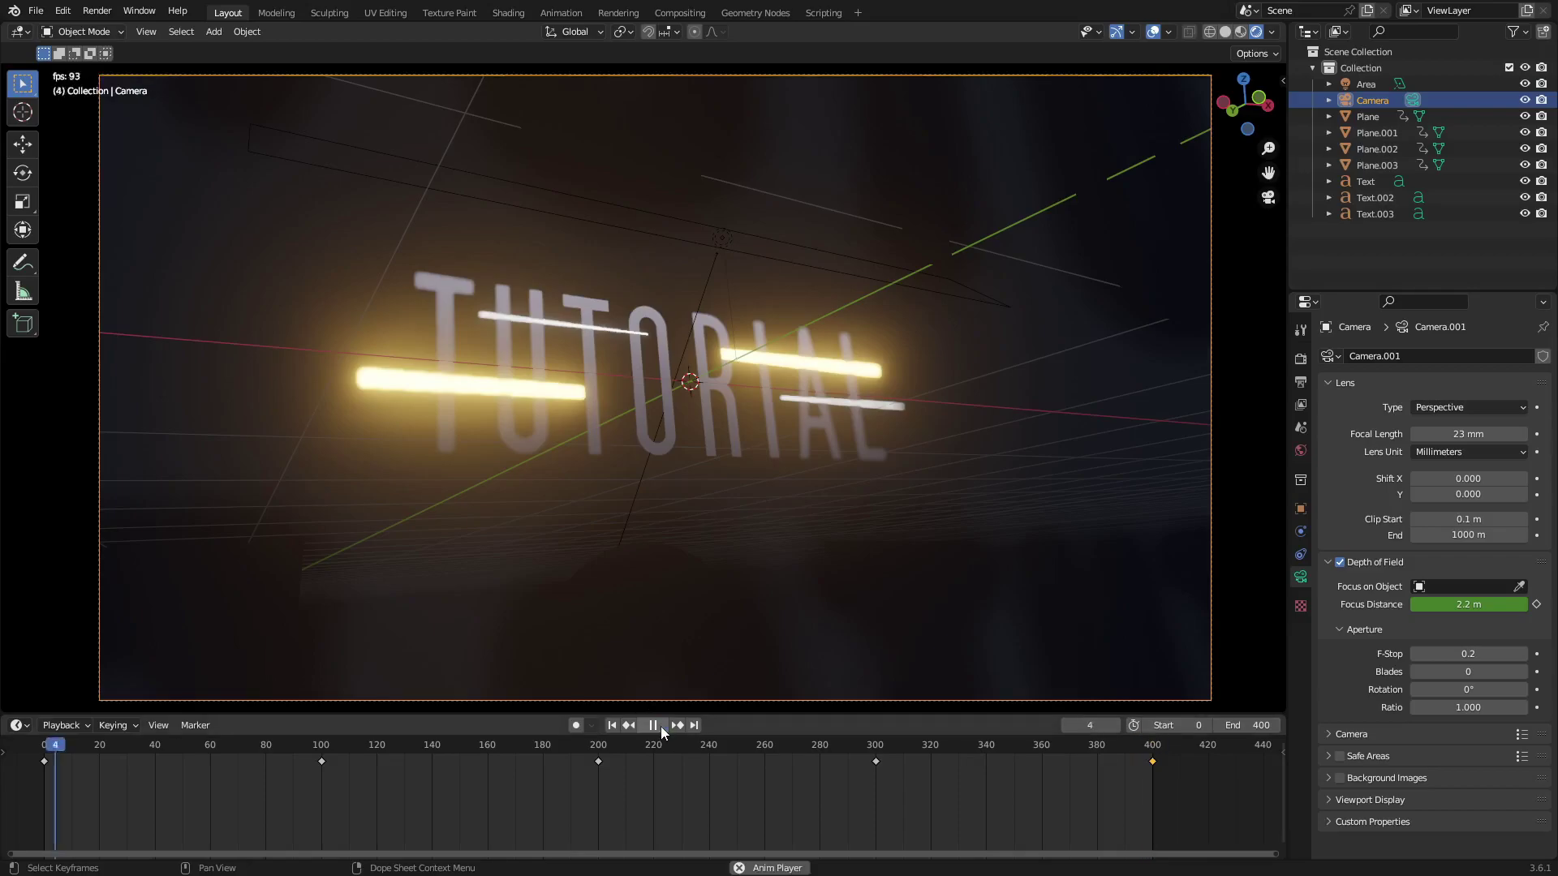
{"action": "left_click", "coordinate": [1156, 32]}
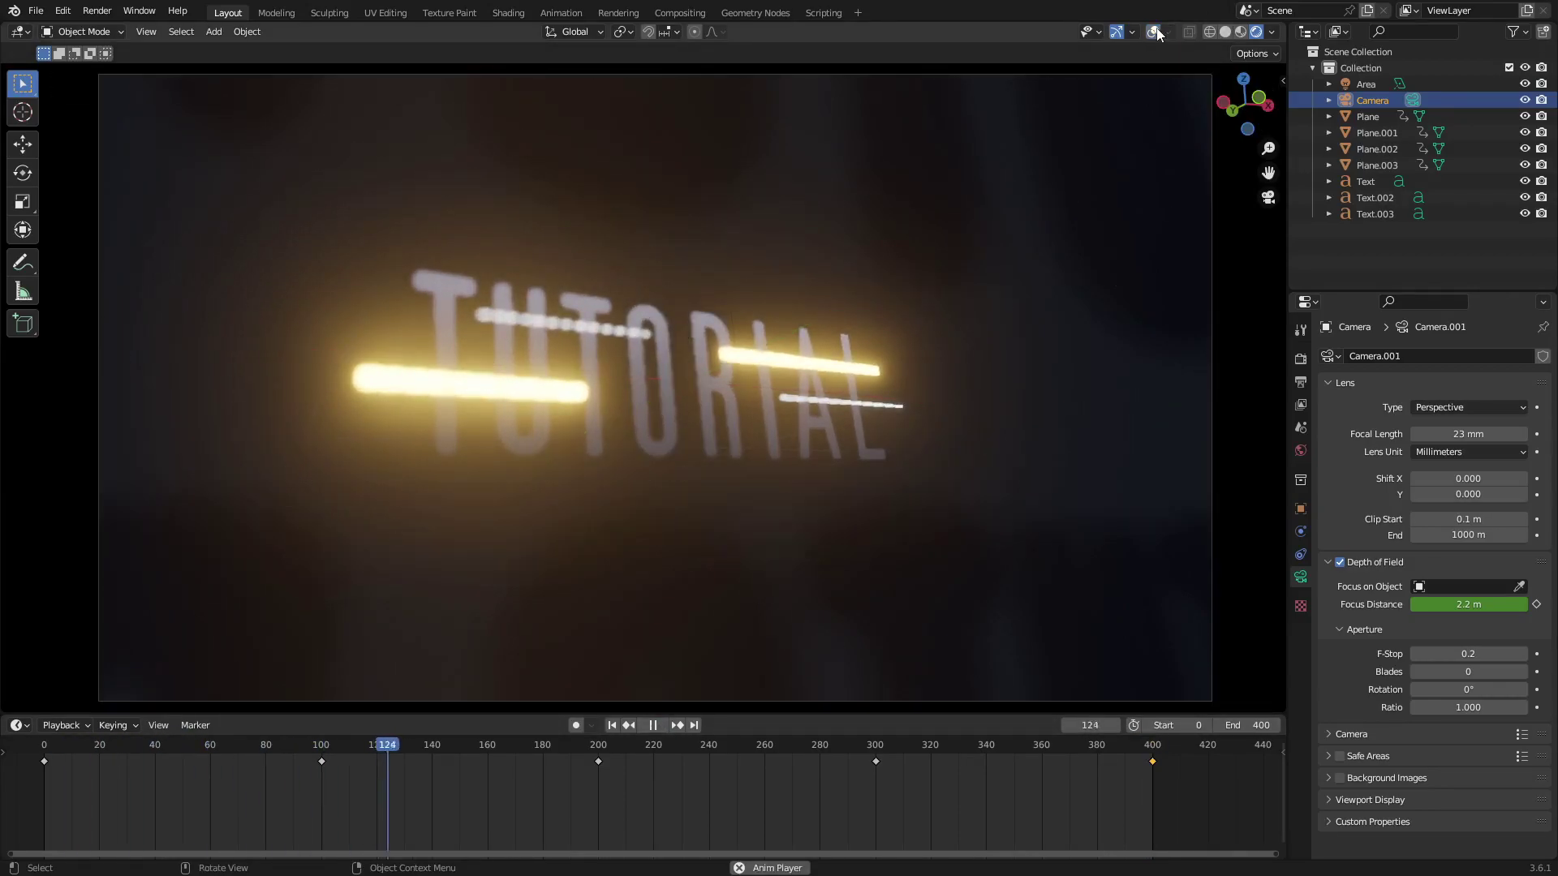
{"action": "scroll", "coordinate": [1142, 422], "scroll_direction": "down", "scroll_amount": 1}
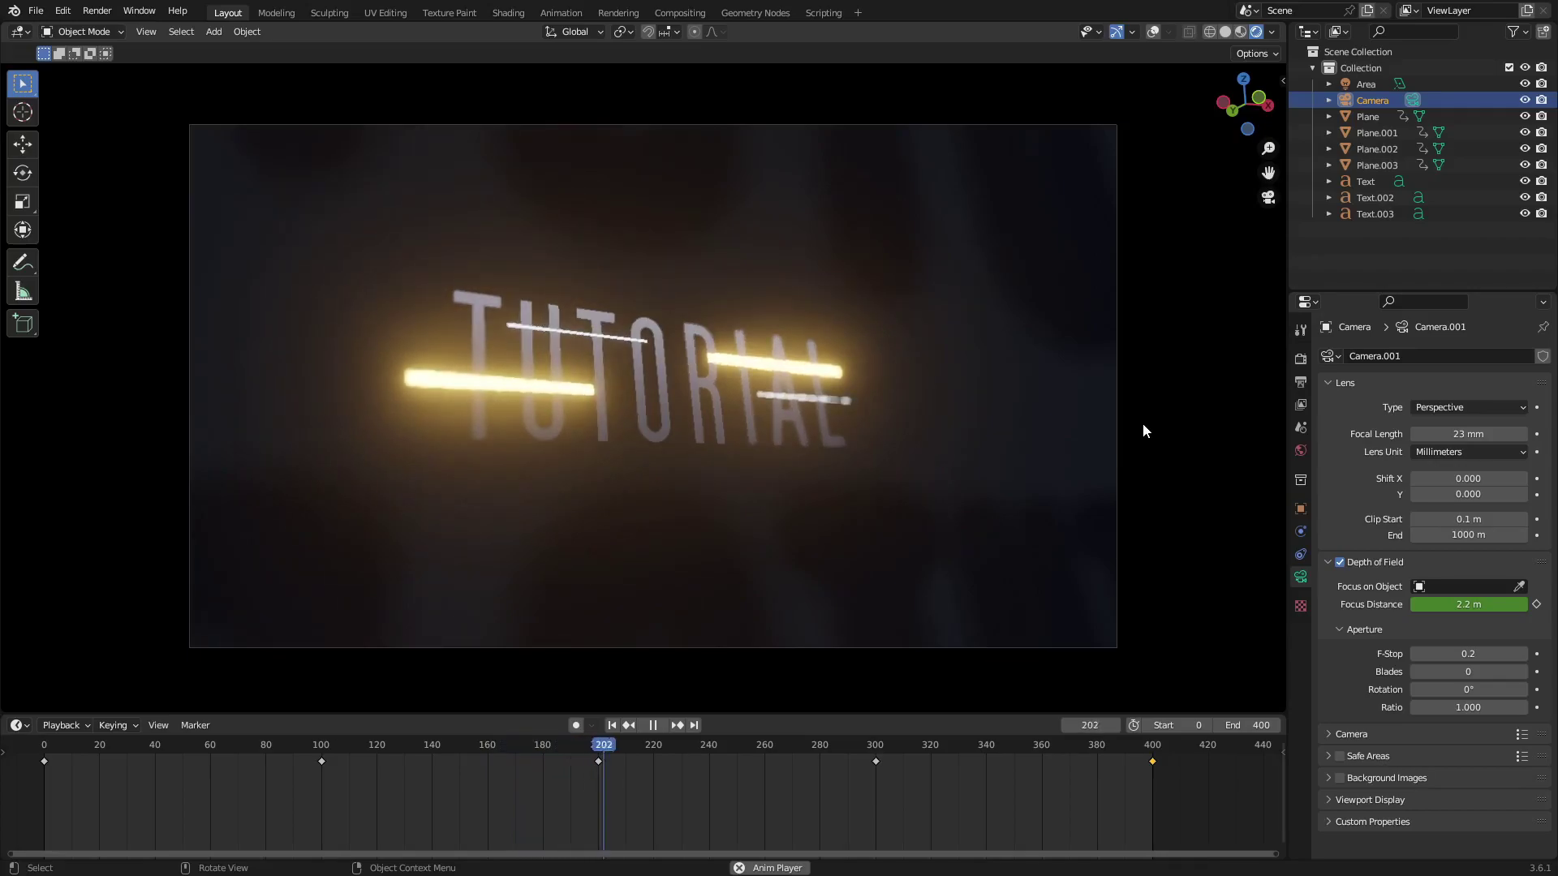
Set the camera's focus distance to 1.8 m at frame 200 and keyframe it
{"action": "left_click", "coordinate": [597, 746]}
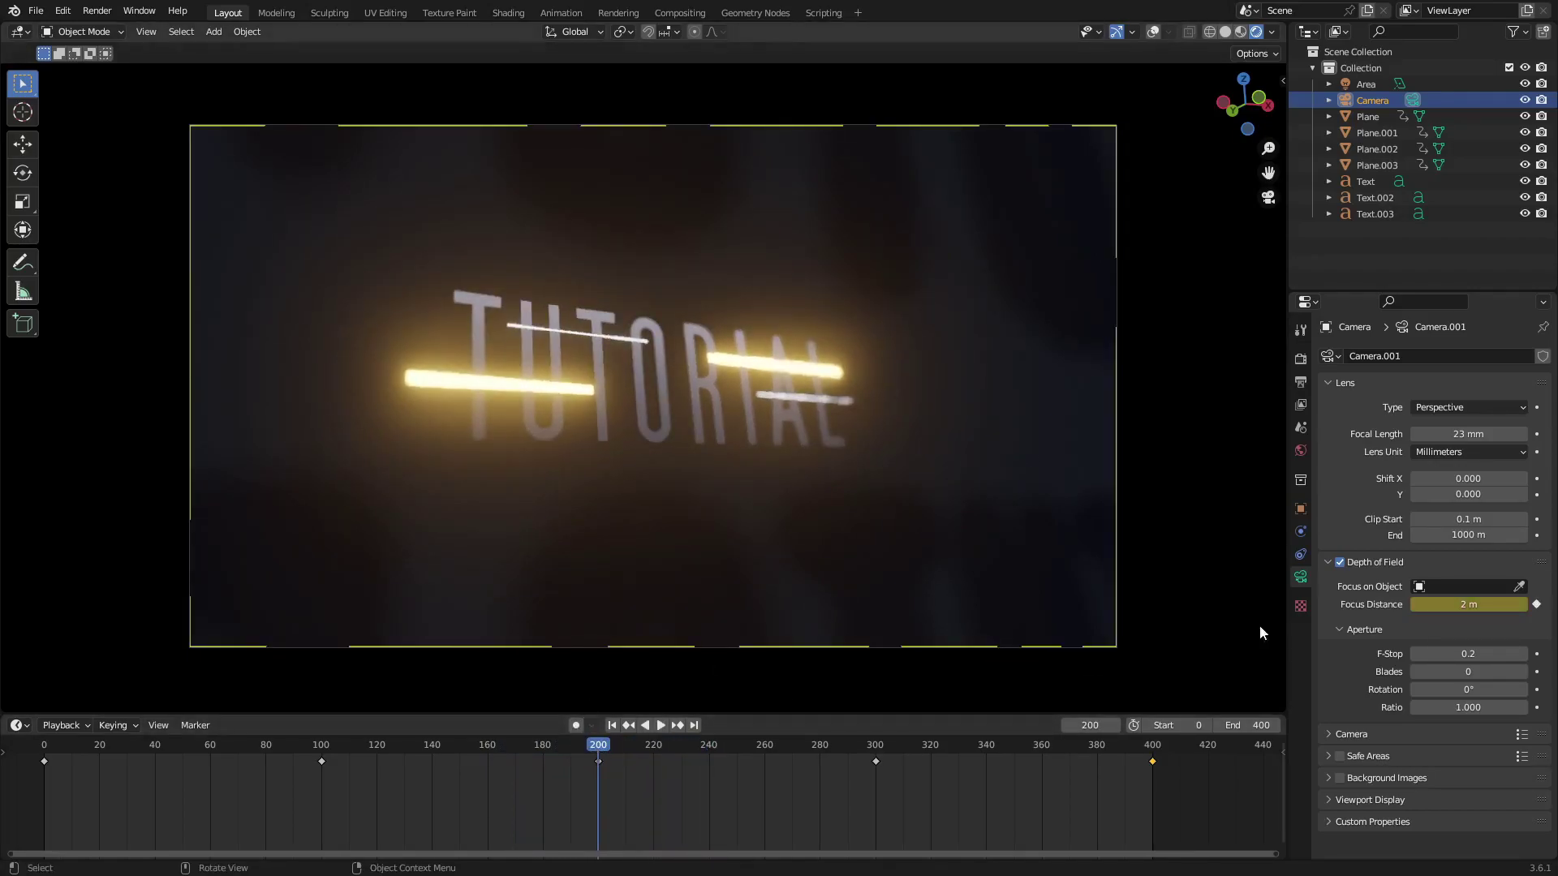
{"action": "left_click_drag", "start_coordinate": [1432, 606], "coordinate": [1476, 607]}
{"action": "key", "text": "i"}
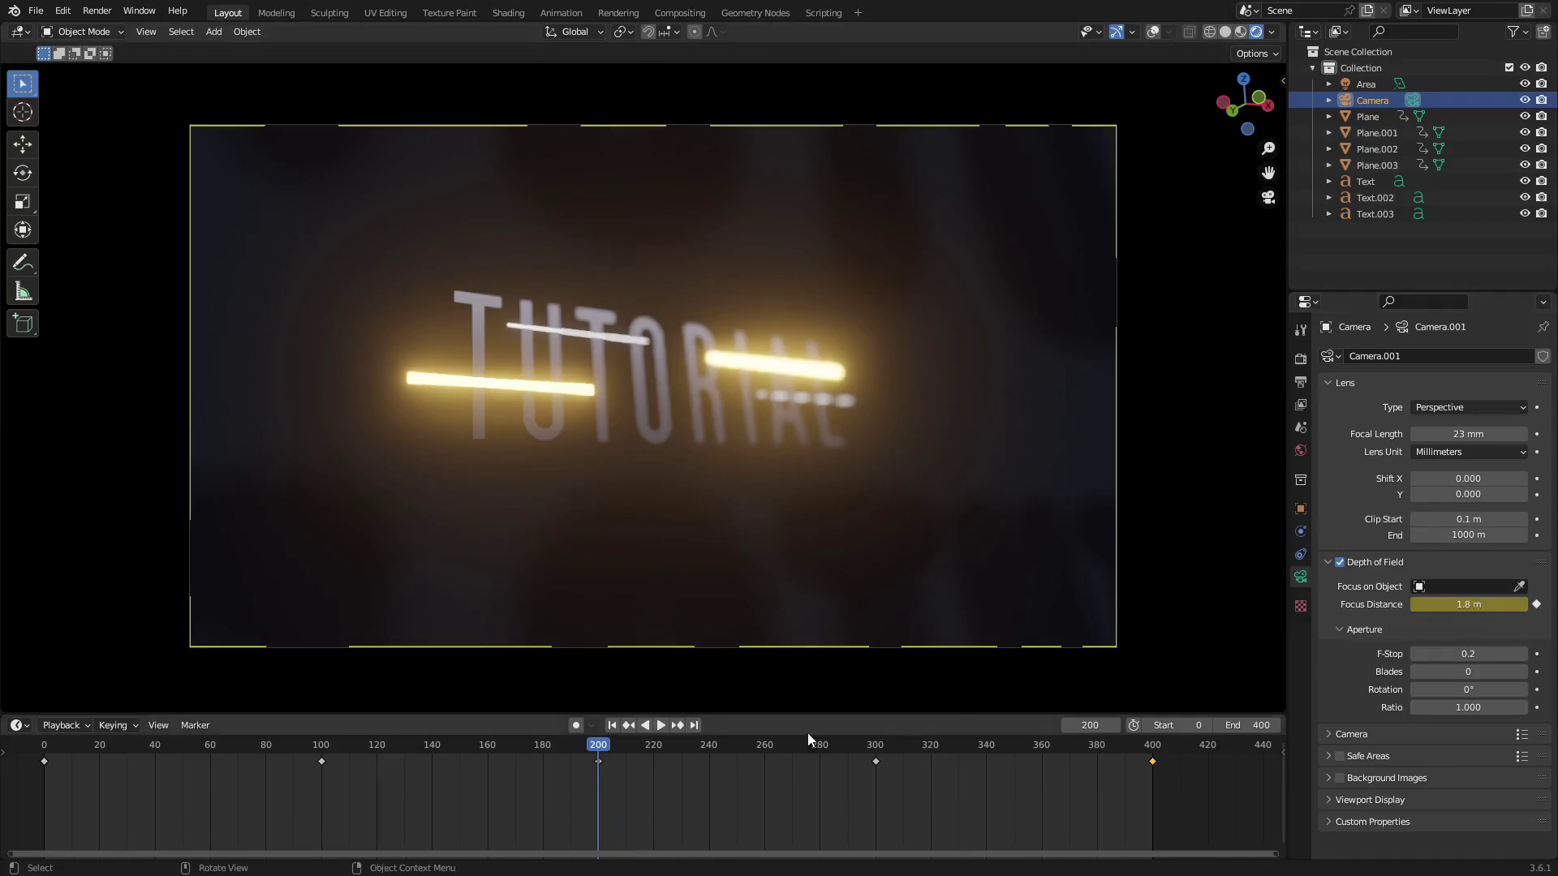
Play the animation back from around frame 200 to check the revised focus distance, then stop it
{"action": "key", "text": "space"}
{"action": "left_click_drag", "start_coordinate": [753, 748], "coordinate": [602, 753]}
{"action": "key", "text": "space"}
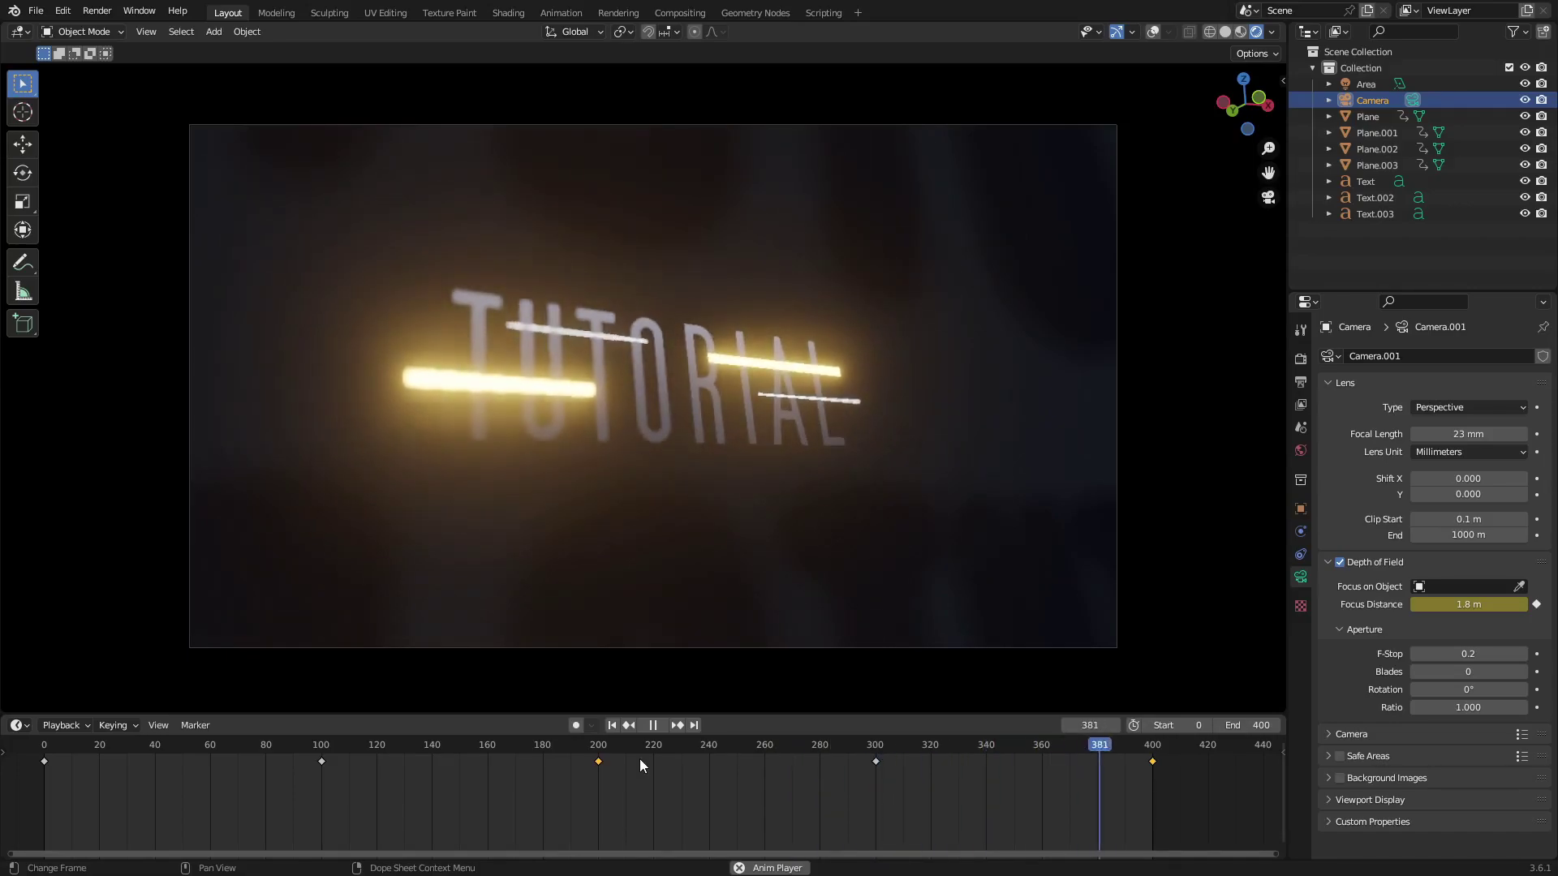
{"action": "scroll", "coordinate": [733, 445], "scroll_direction": "up", "scroll_amount": 1}
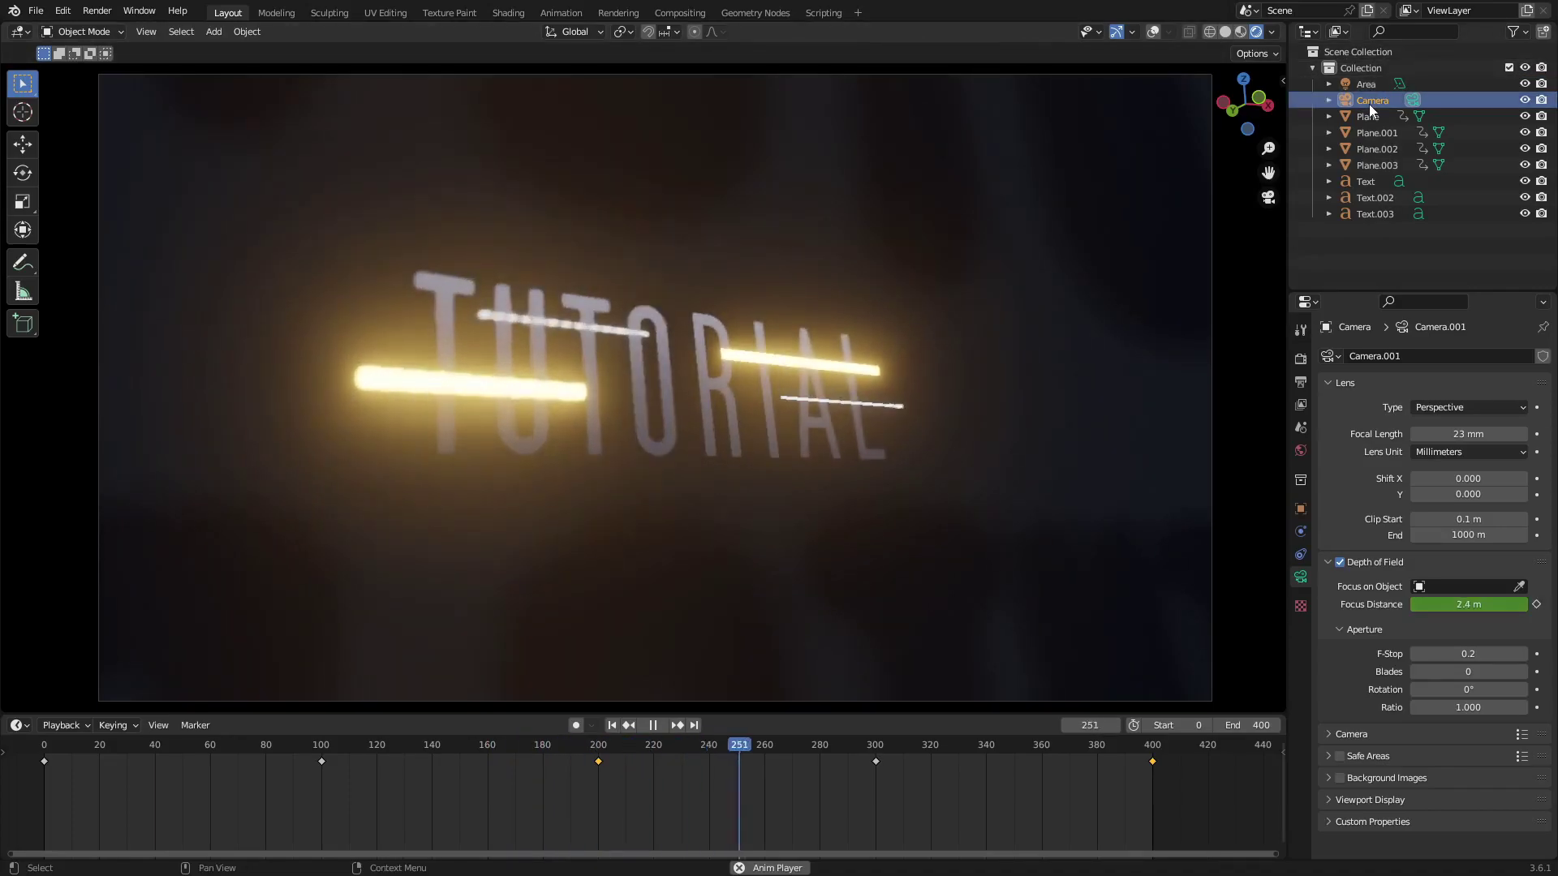
{"action": "left_click", "coordinate": [653, 725]}
Insert Location keyframes for the camera at frame 0 and at frame 400
{"action": "left_click", "coordinate": [612, 726]}
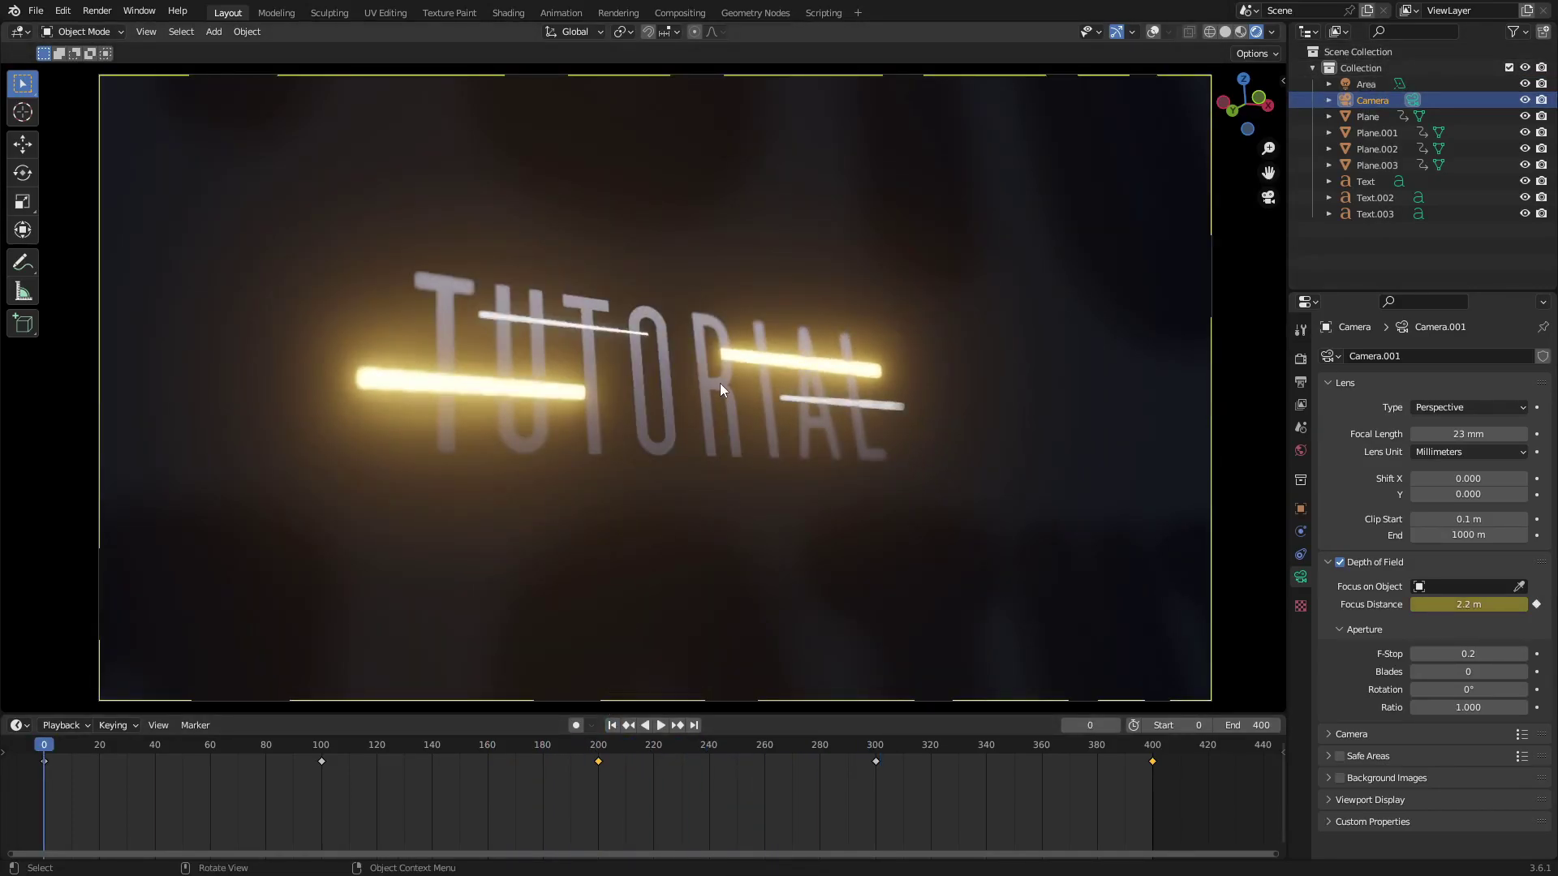
{"action": "key", "text": "i"}
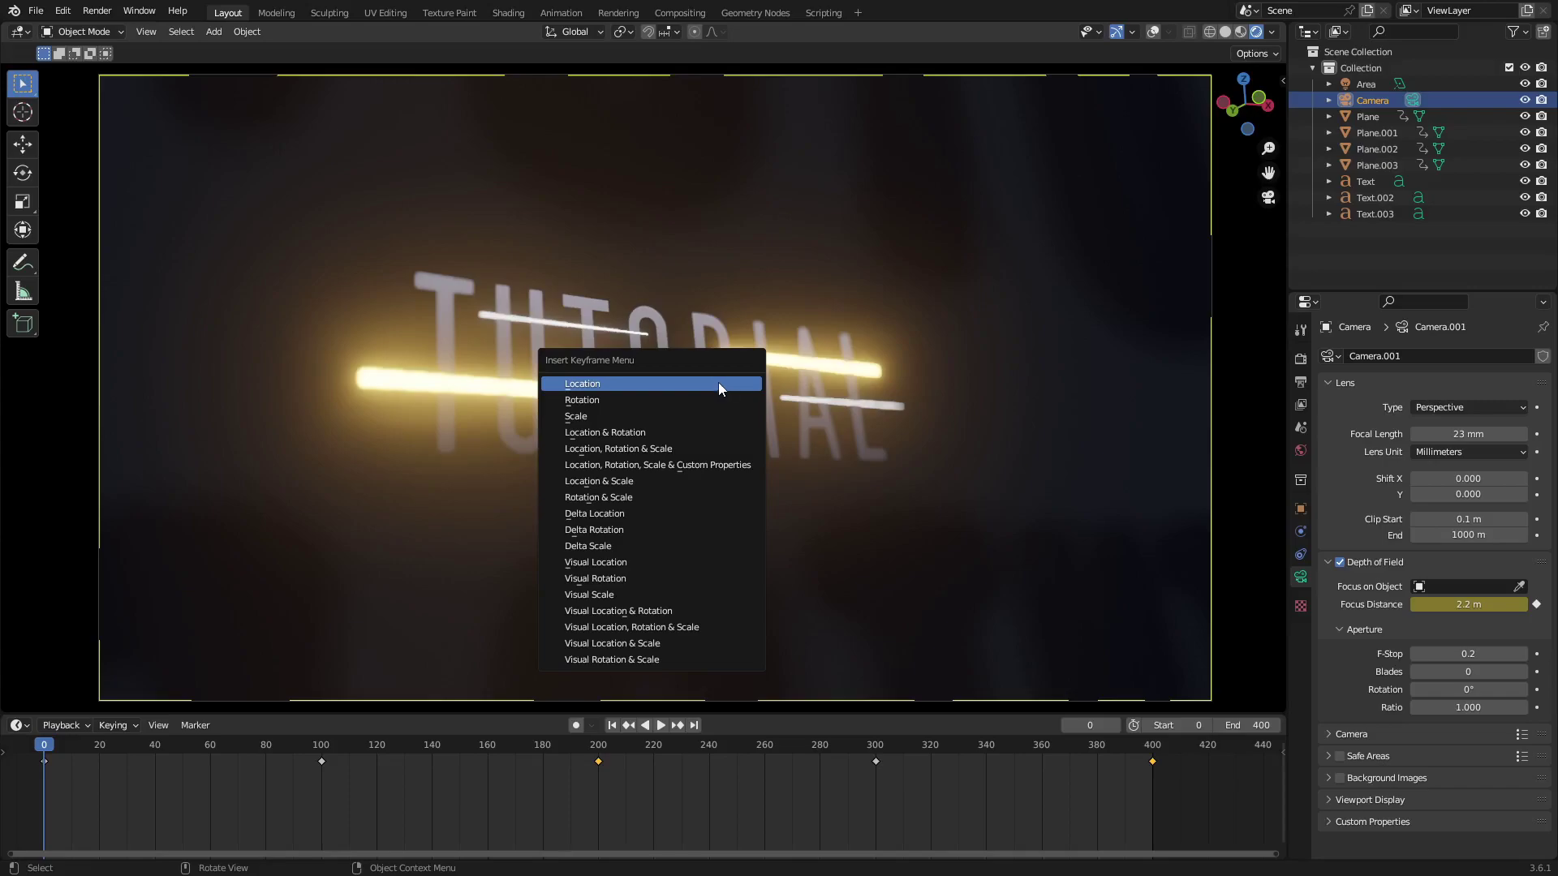
{"action": "left_click", "coordinate": [677, 381]}
{"action": "left_click", "coordinate": [694, 726]}
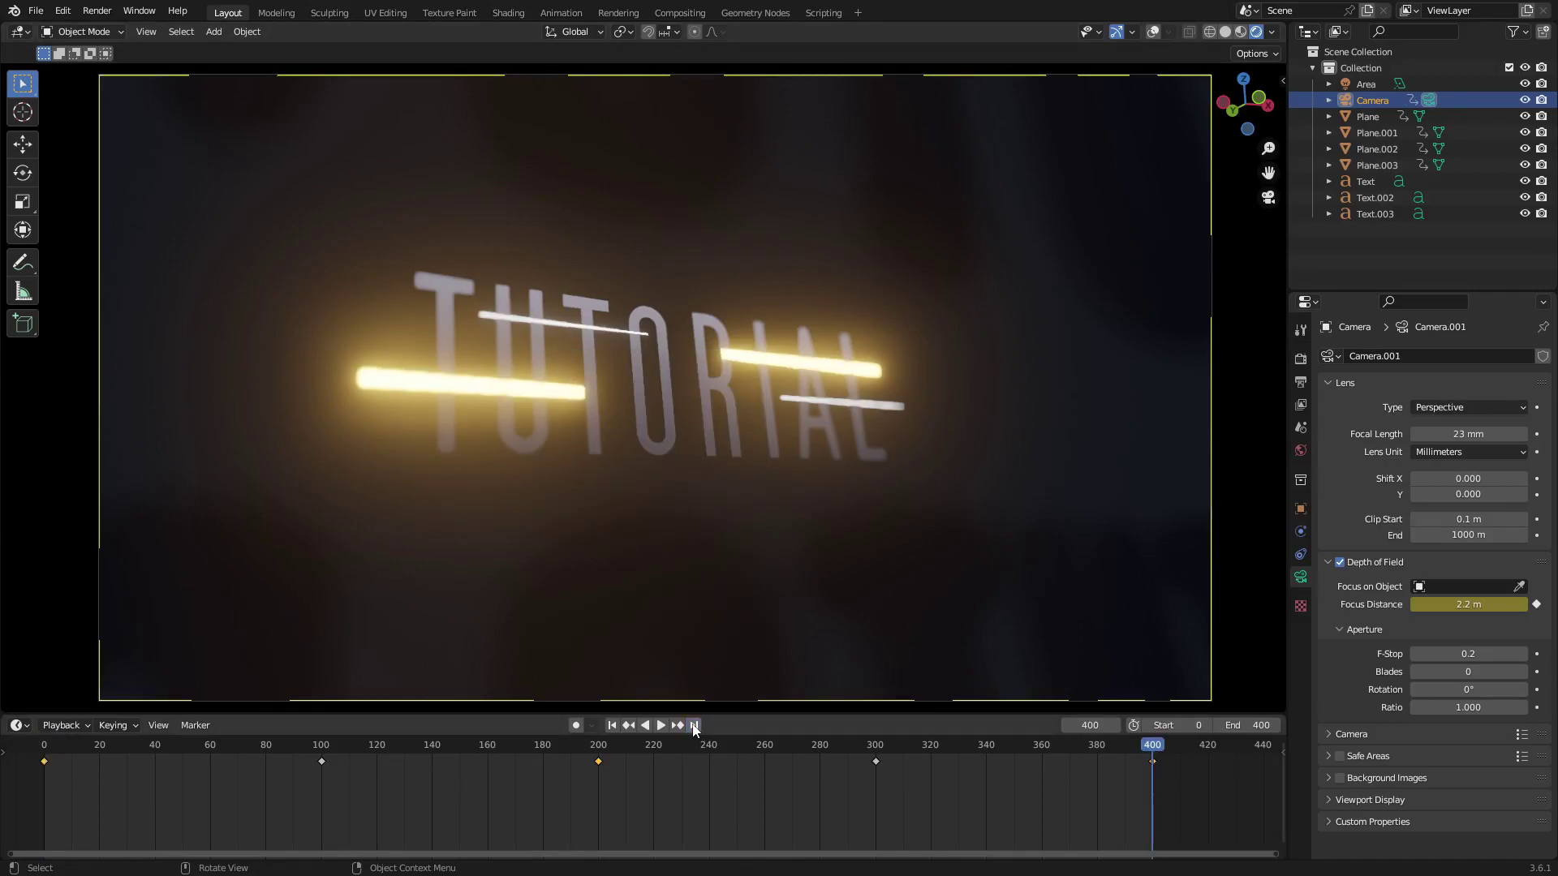
{"action": "key", "text": "i"}
{"action": "left_click", "coordinate": [794, 373]}
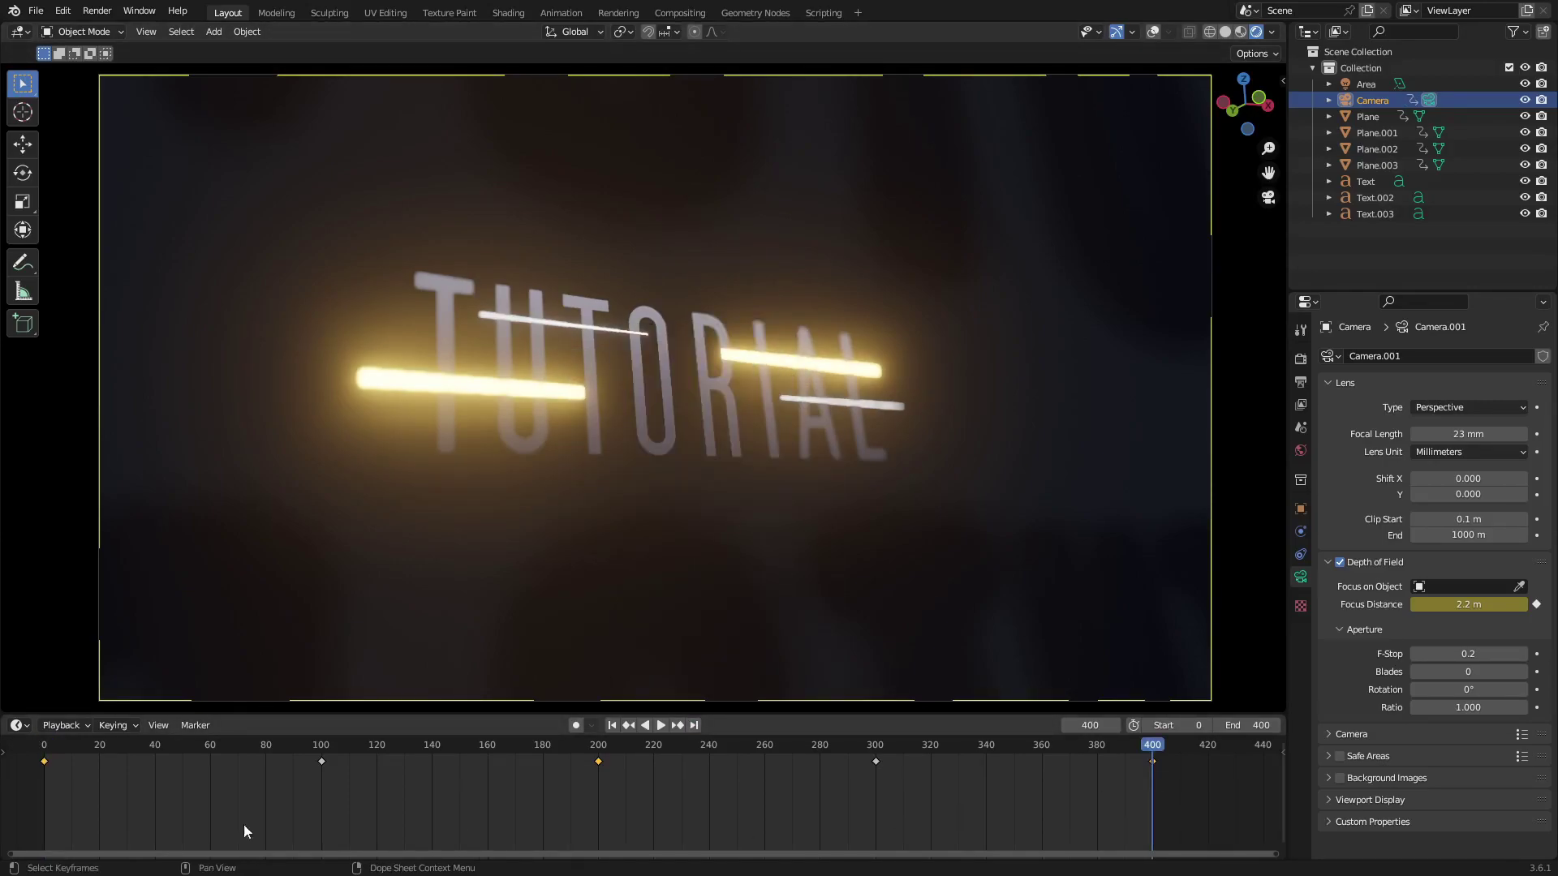
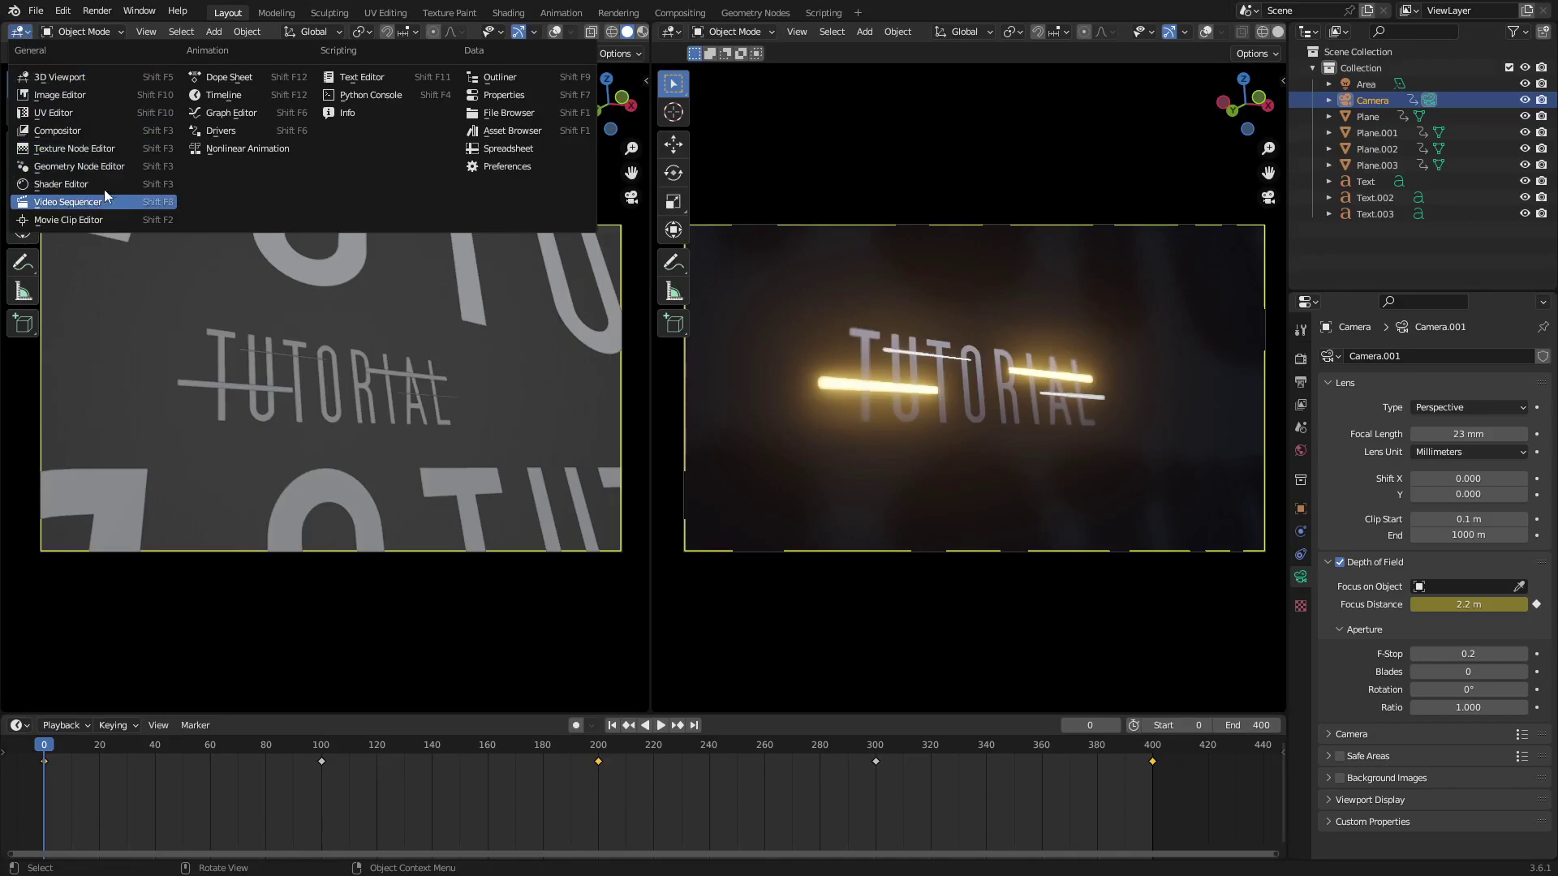
Switch the solid-shaded viewport to the Graph Editor and add a Noise modifier to the camera's animation curves
{"action": "left_click", "coordinate": [287, 116]}
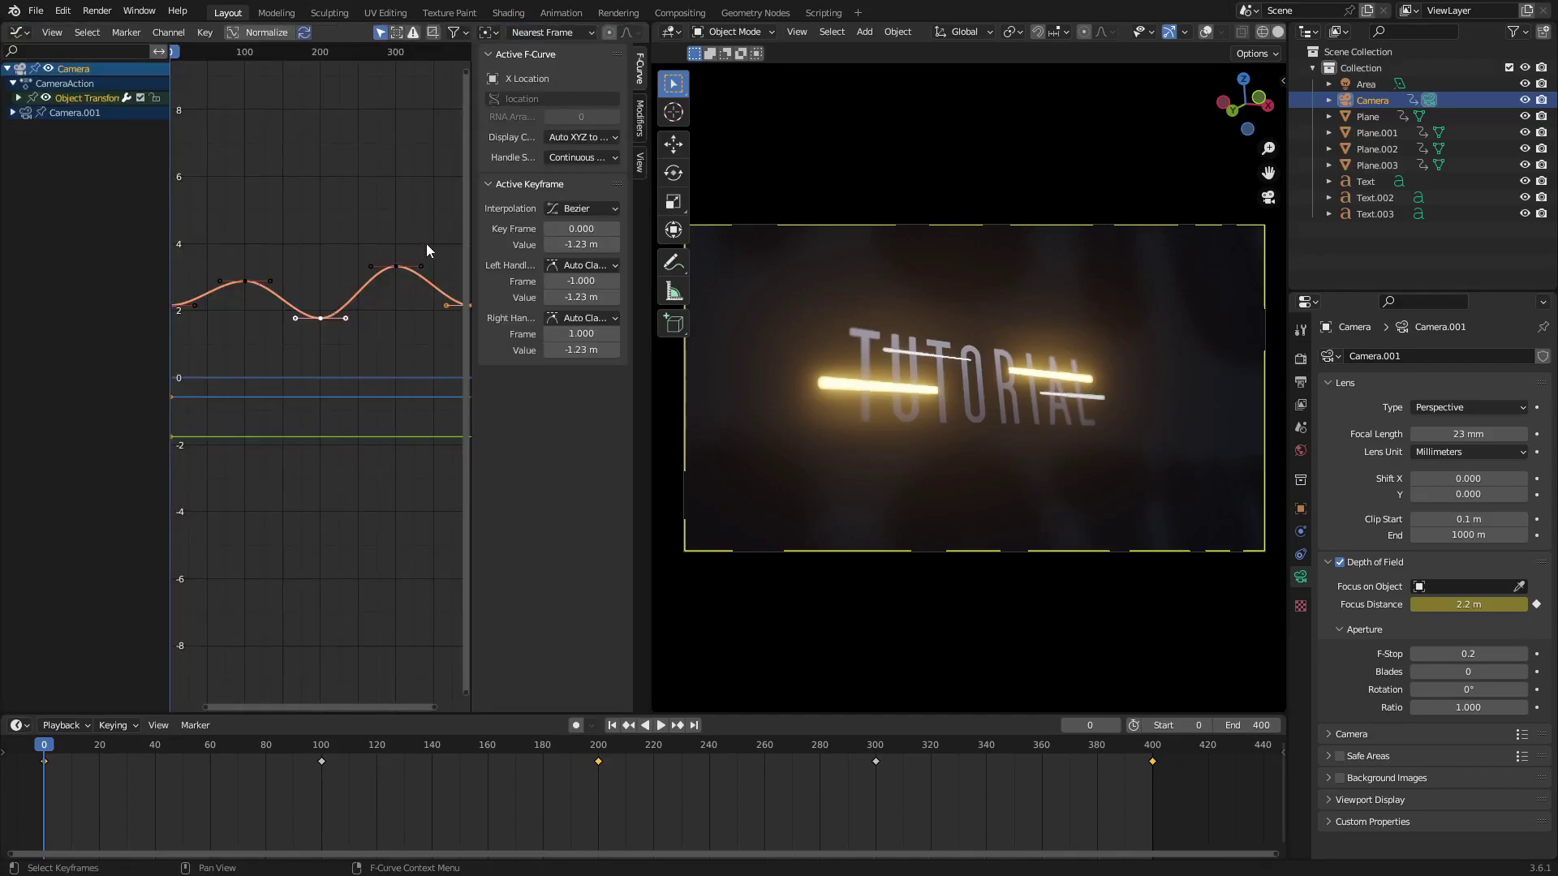
{"action": "middle_click_drag", "start_coordinate": [361, 193], "coordinate": [354, 198]}
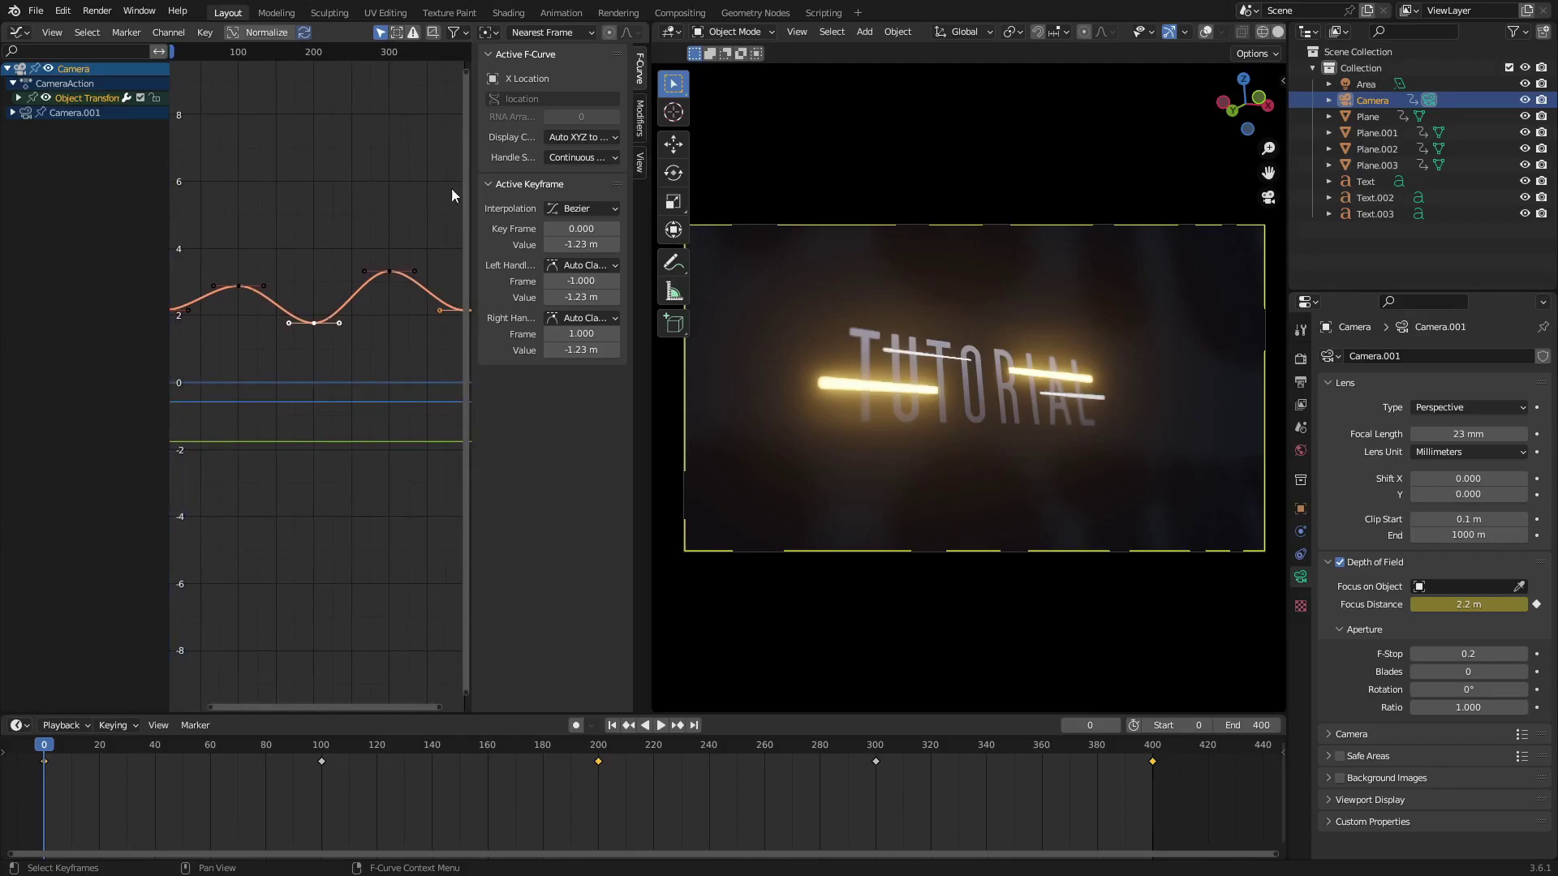
{"action": "left_click", "coordinate": [640, 121]}
{"action": "left_click", "coordinate": [536, 59]}
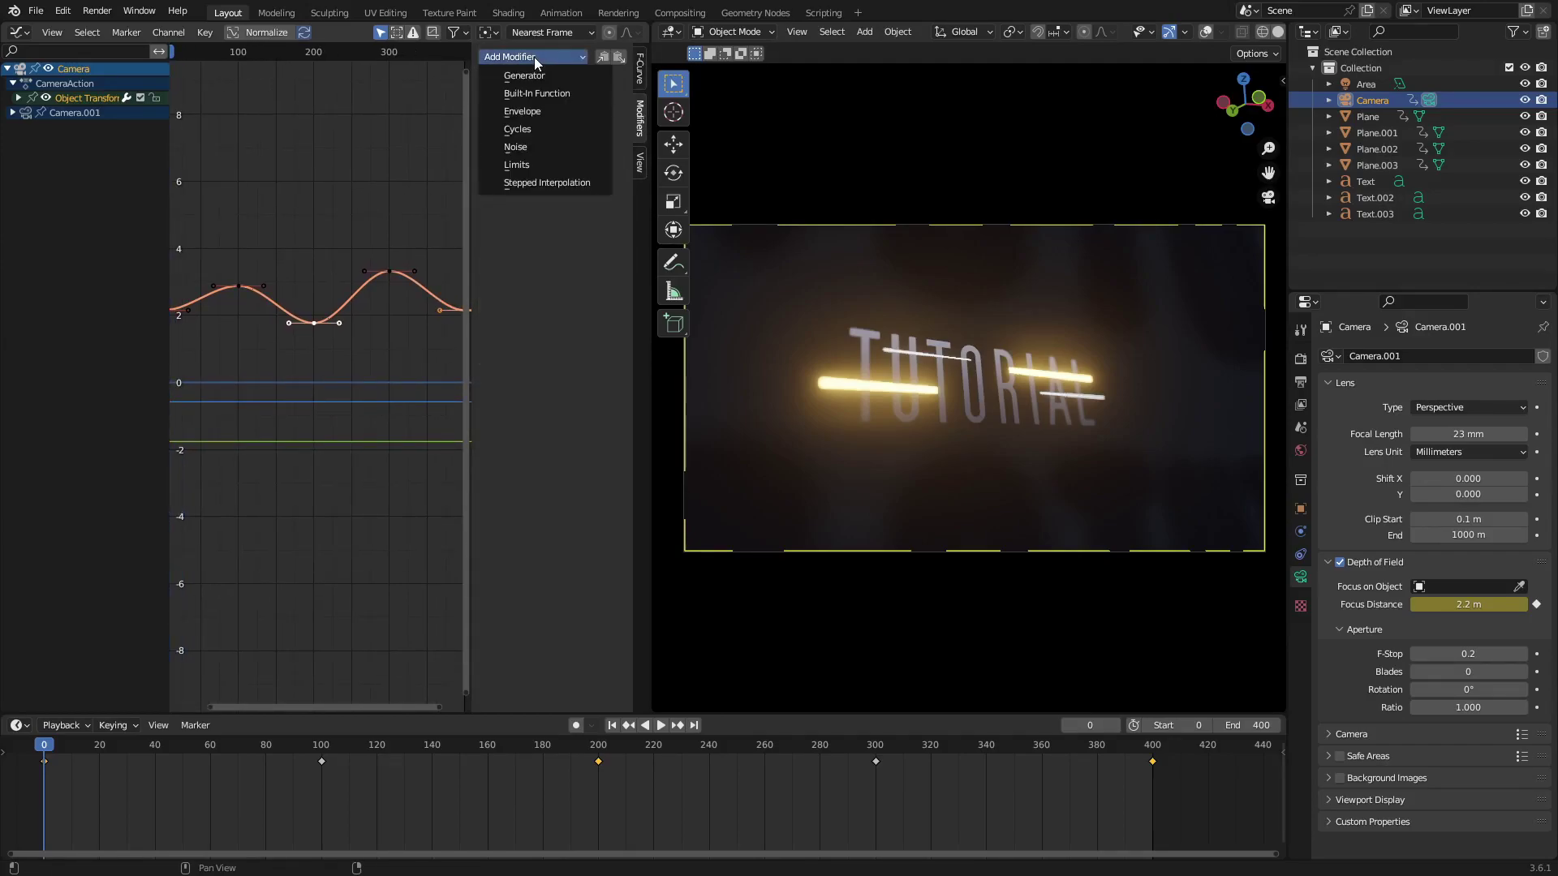
{"action": "left_click", "coordinate": [523, 149]}
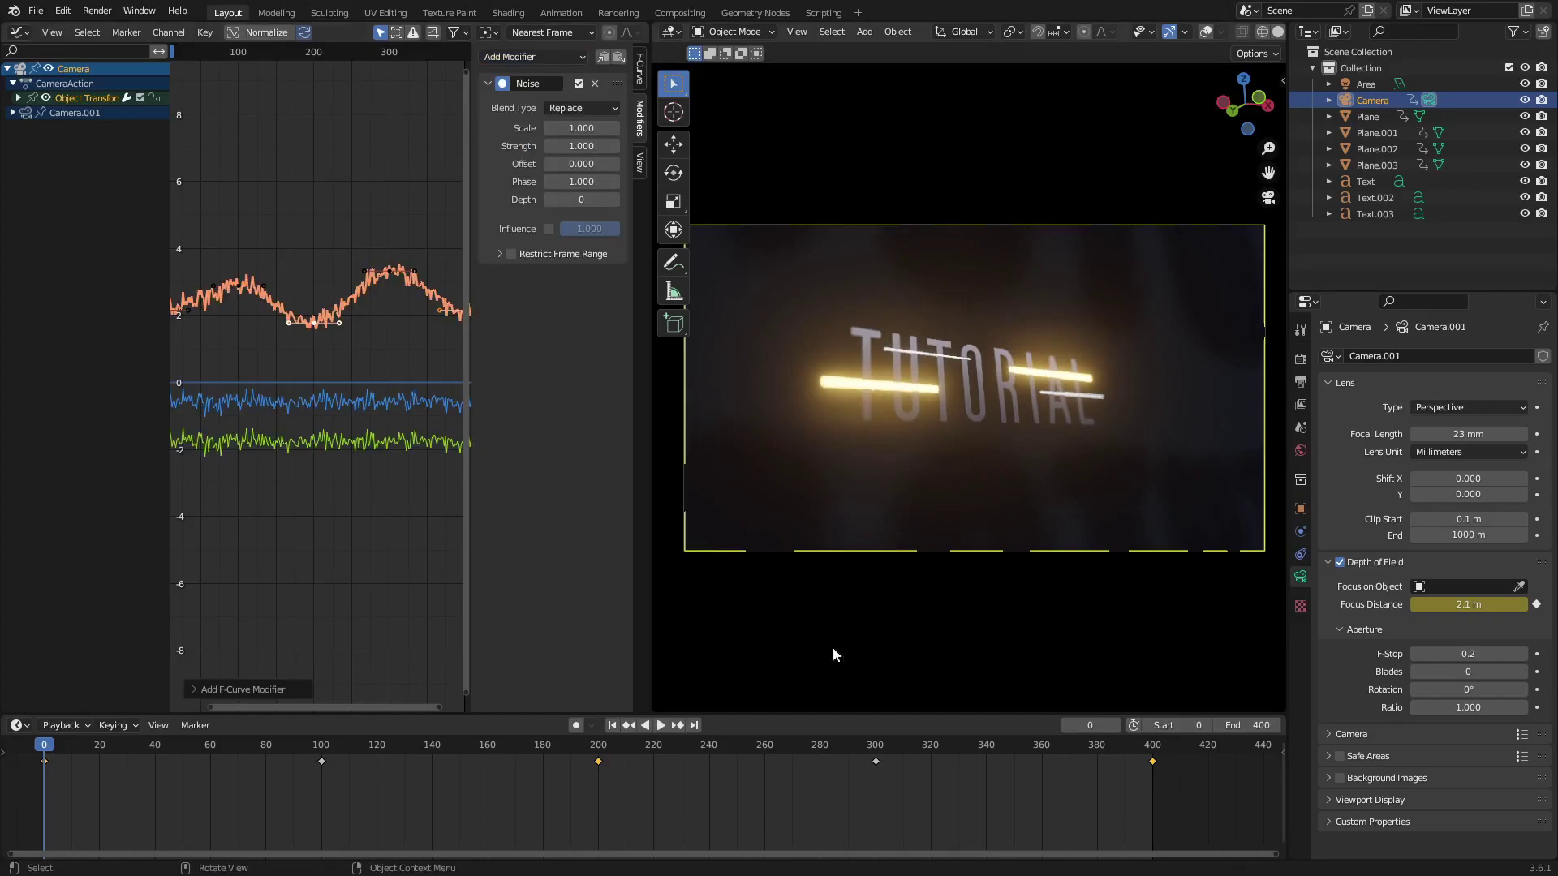
Play the animation and examine how the noise affects the curves and the camera view
{"action": "left_click", "coordinate": [666, 725]}
{"action": "middle_click_drag", "start_coordinate": [302, 345], "coordinate": [438, 377]}
{"action": "scroll", "coordinate": [377, 373], "scroll_direction": "up", "scroll_amount": 2}
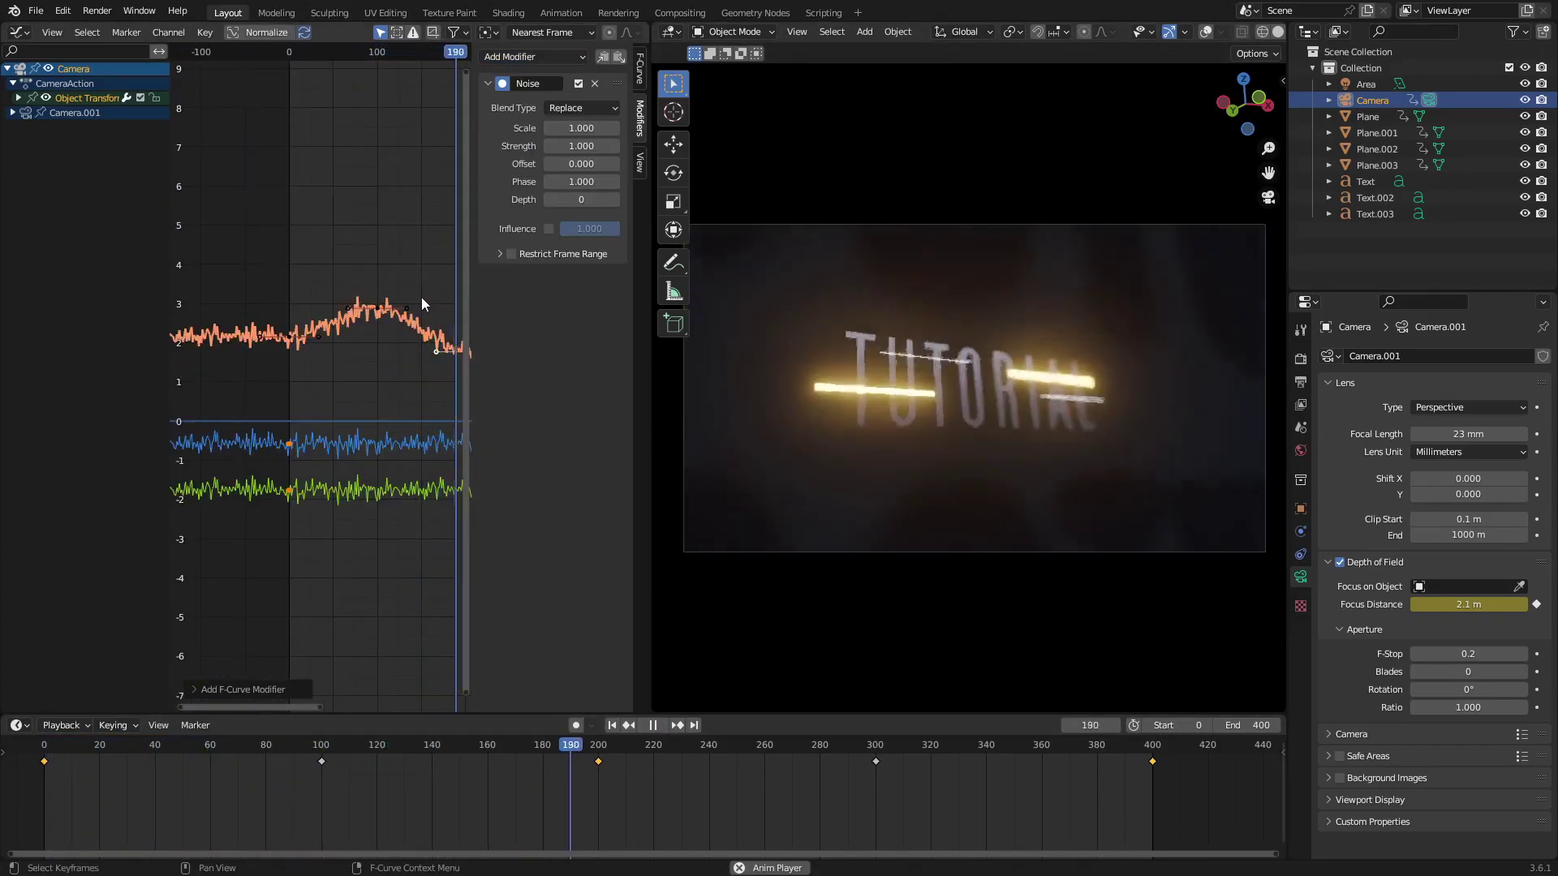
{"action": "middle_click_drag", "start_coordinate": [424, 295], "coordinate": [308, 294]}
Expand the camera's Object Transforms channels and select the Z Location curve
{"action": "left_click", "coordinate": [86, 98]}
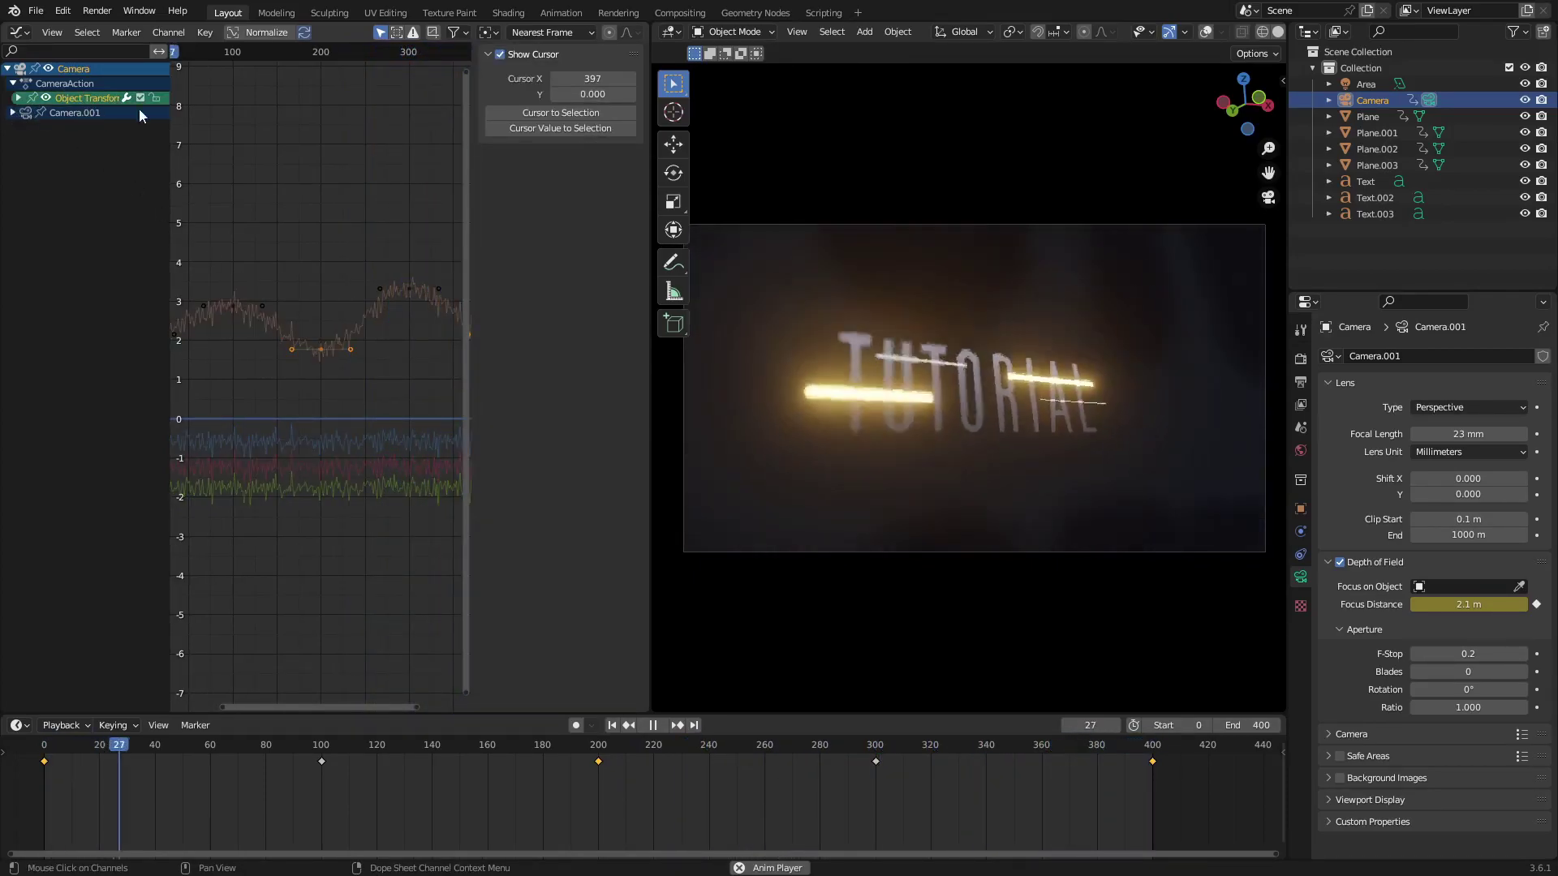
{"action": "middle_click_drag", "start_coordinate": [220, 312], "coordinate": [310, 315]}
{"action": "left_click", "coordinate": [18, 98]}
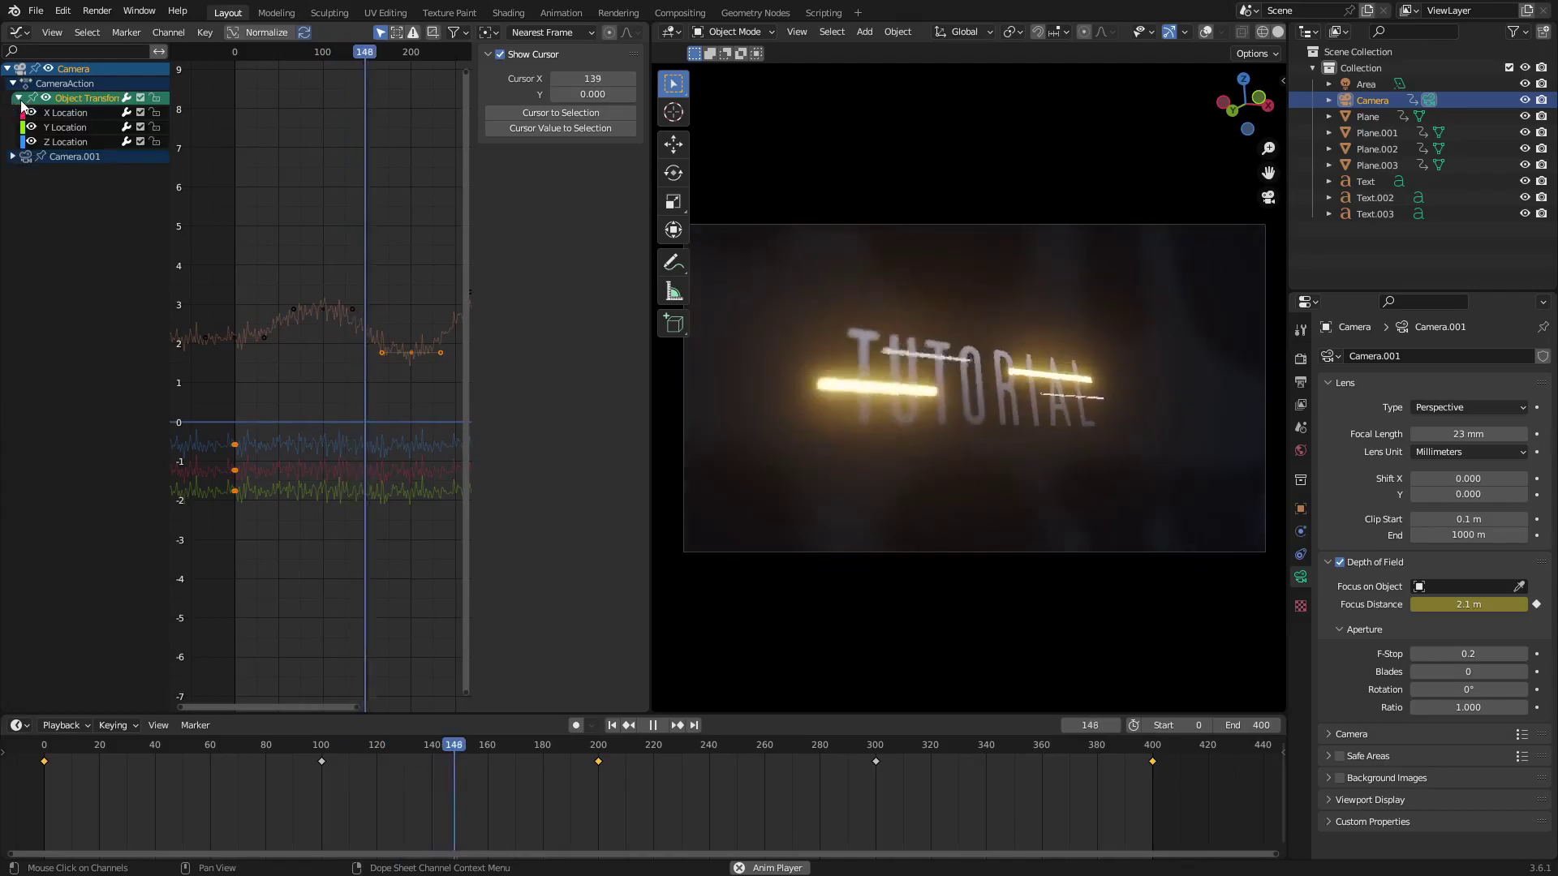
{"action": "left_click", "coordinate": [85, 115]}
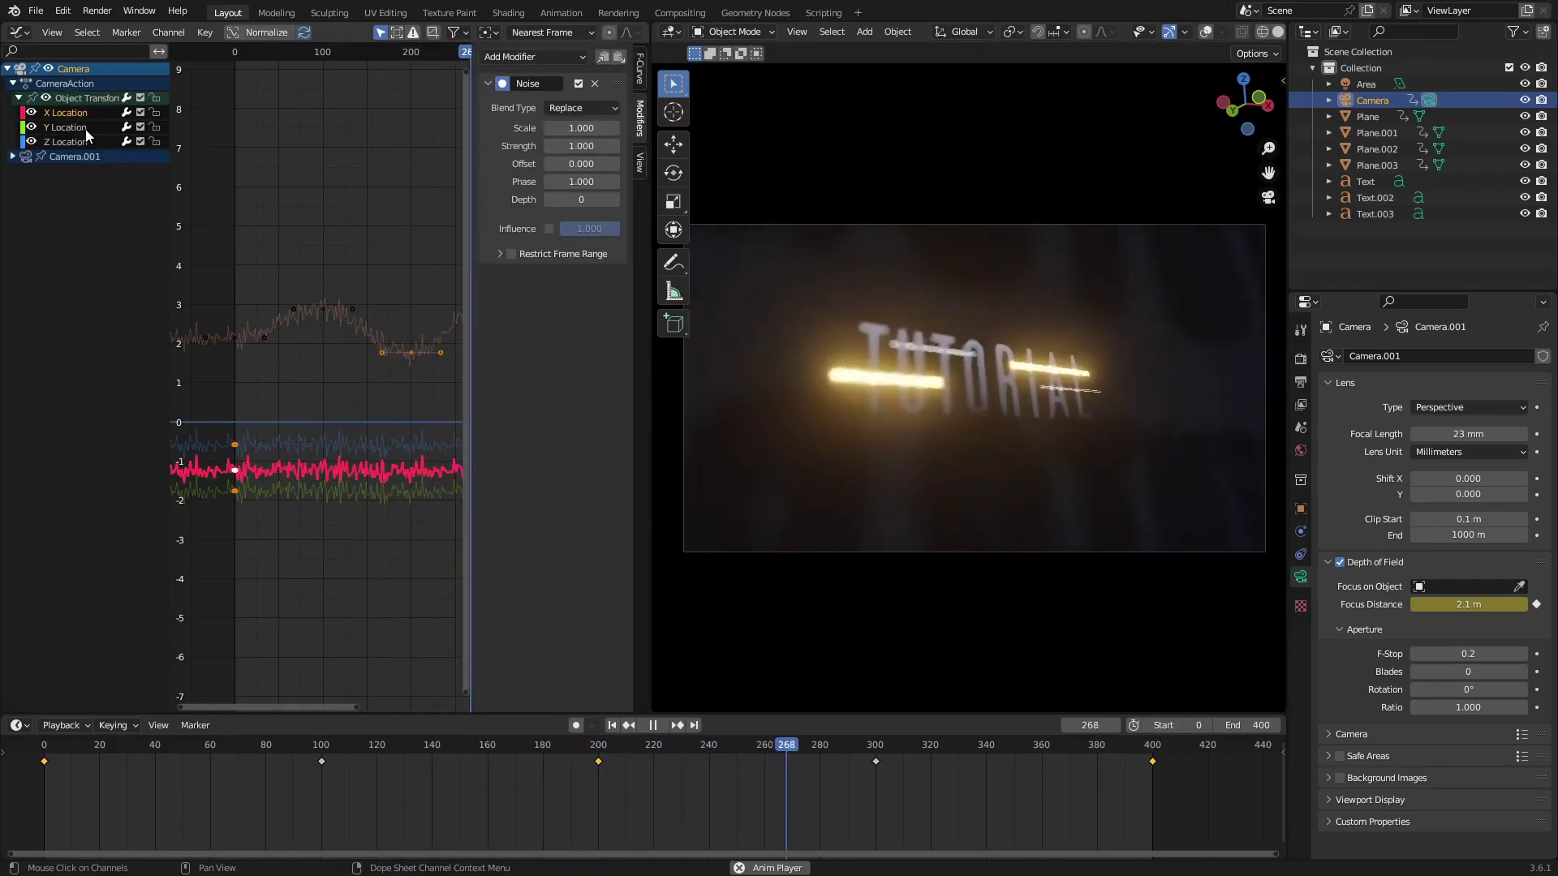
{"action": "left_click", "coordinate": [85, 129]}
{"action": "left_click", "coordinate": [81, 142]}
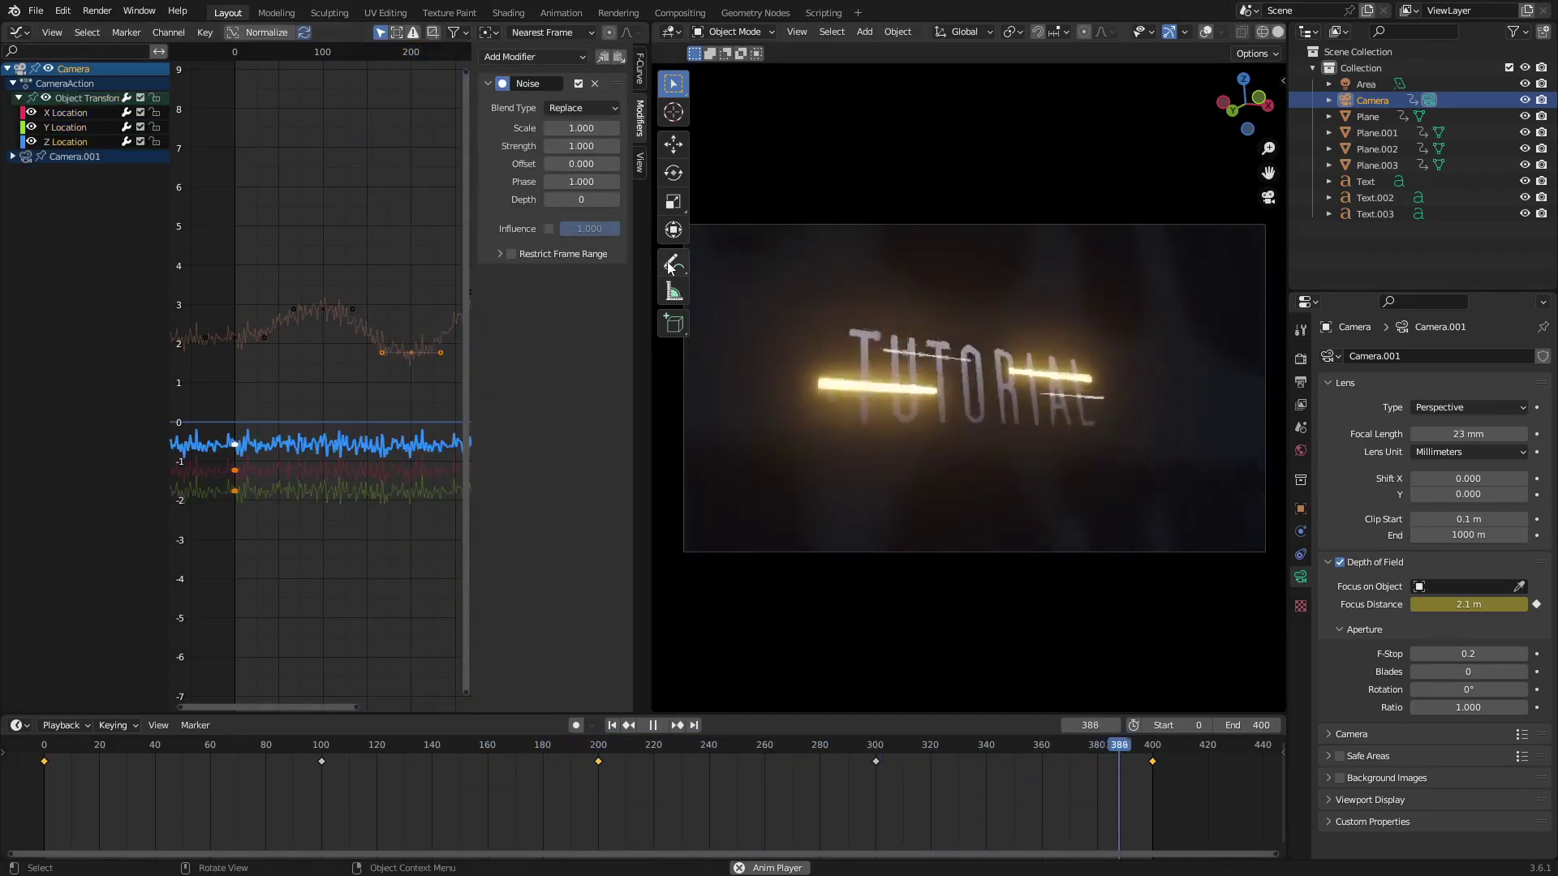
Widen the Graph Editor and its modifier settings, and hide the tool shelf in the camera viewport
{"action": "left_click_drag", "start_coordinate": [654, 265], "coordinate": [712, 261]}
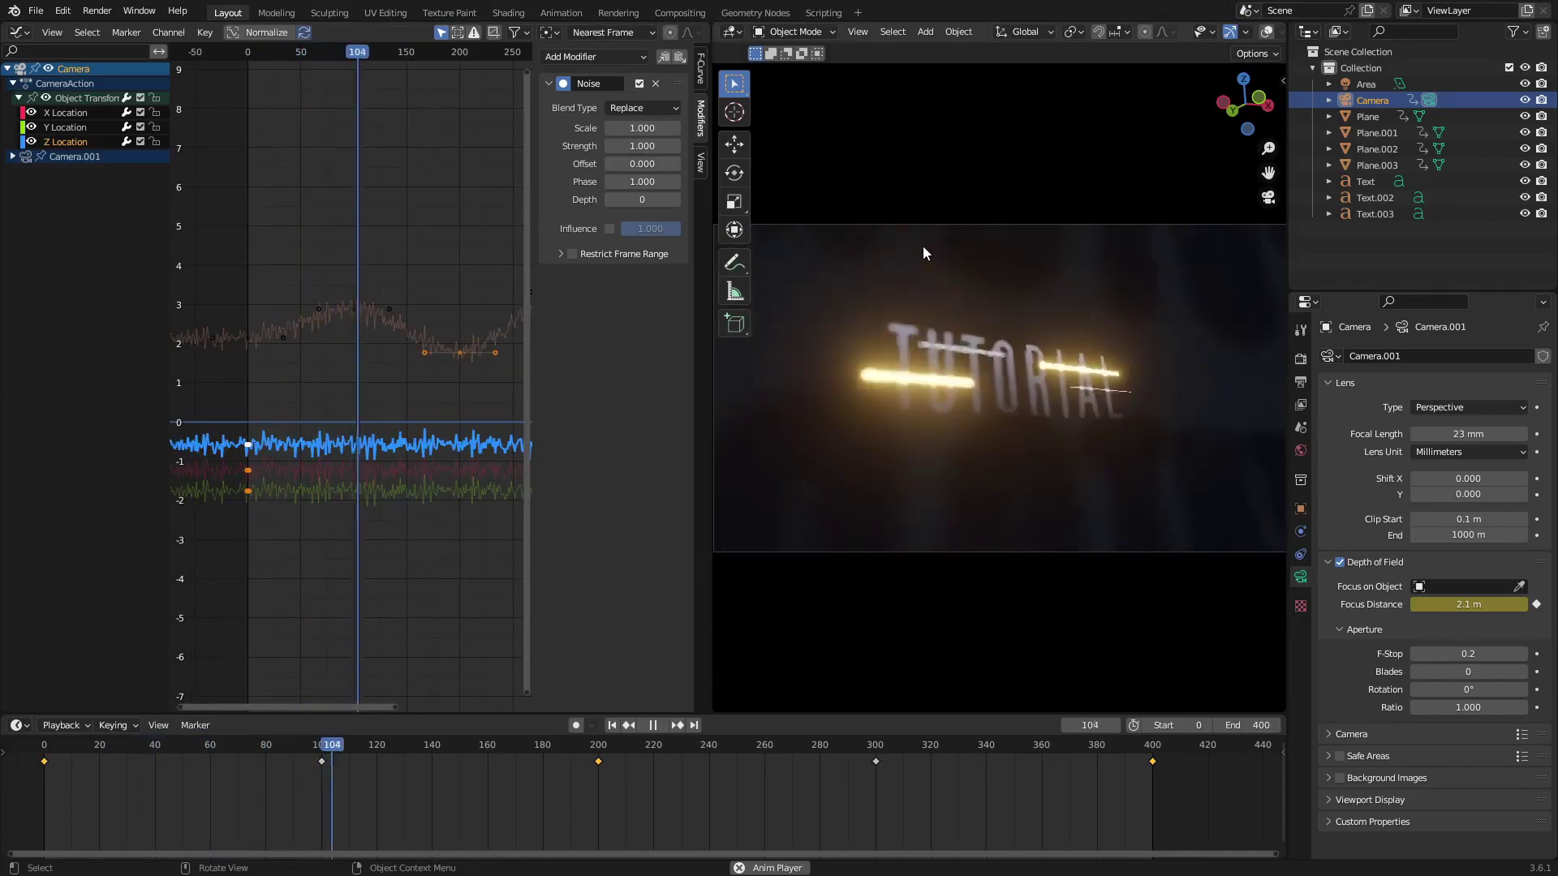
{"action": "key", "text": "t"}
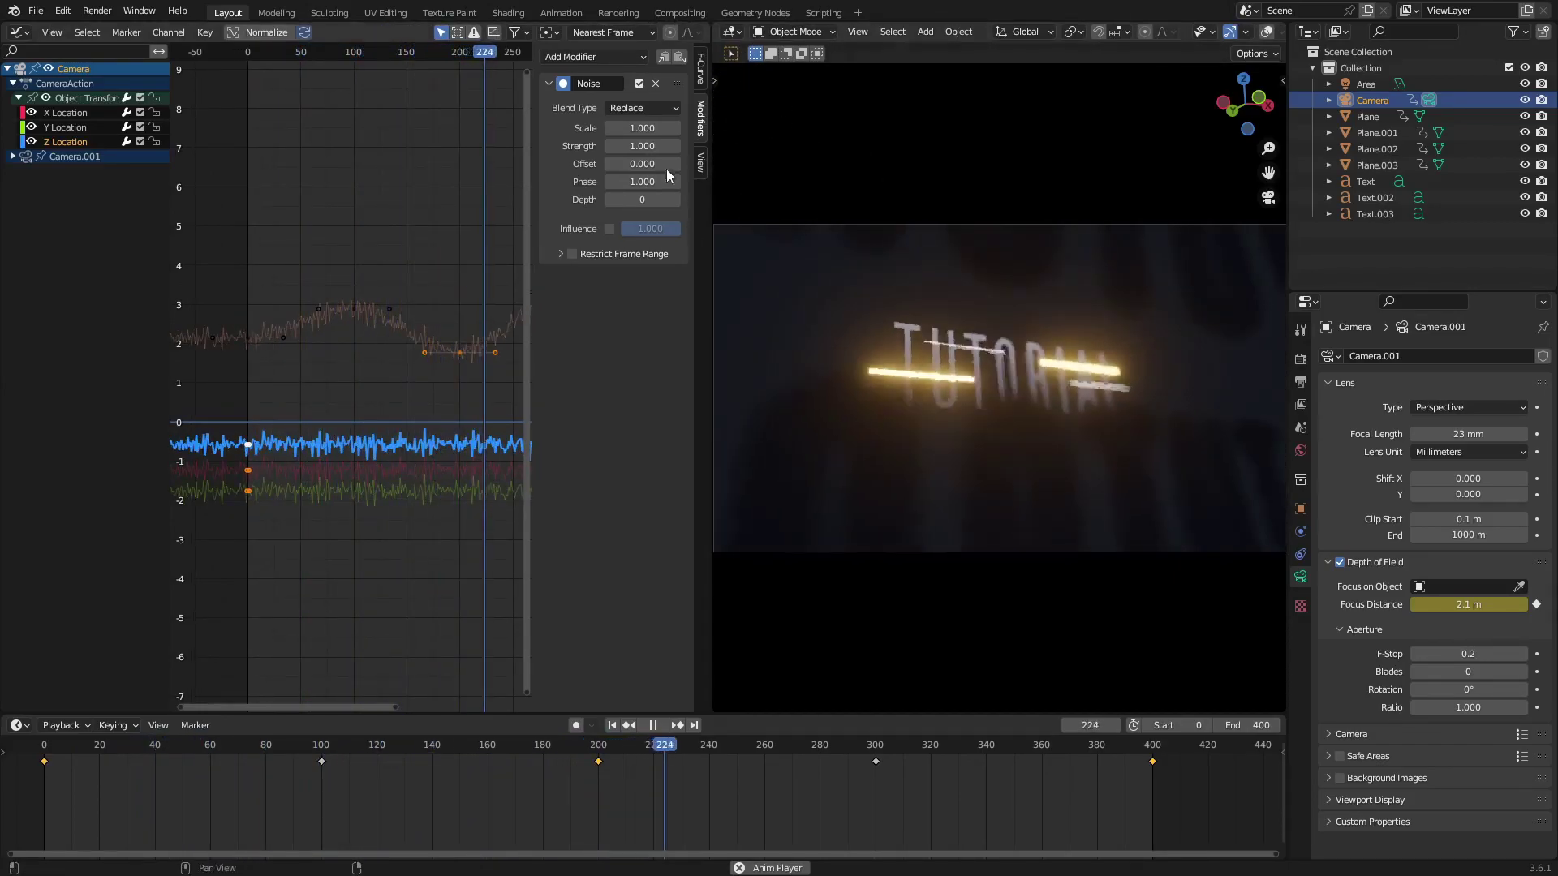
{"action": "left_click_drag", "start_coordinate": [525, 234], "coordinate": [517, 233]}
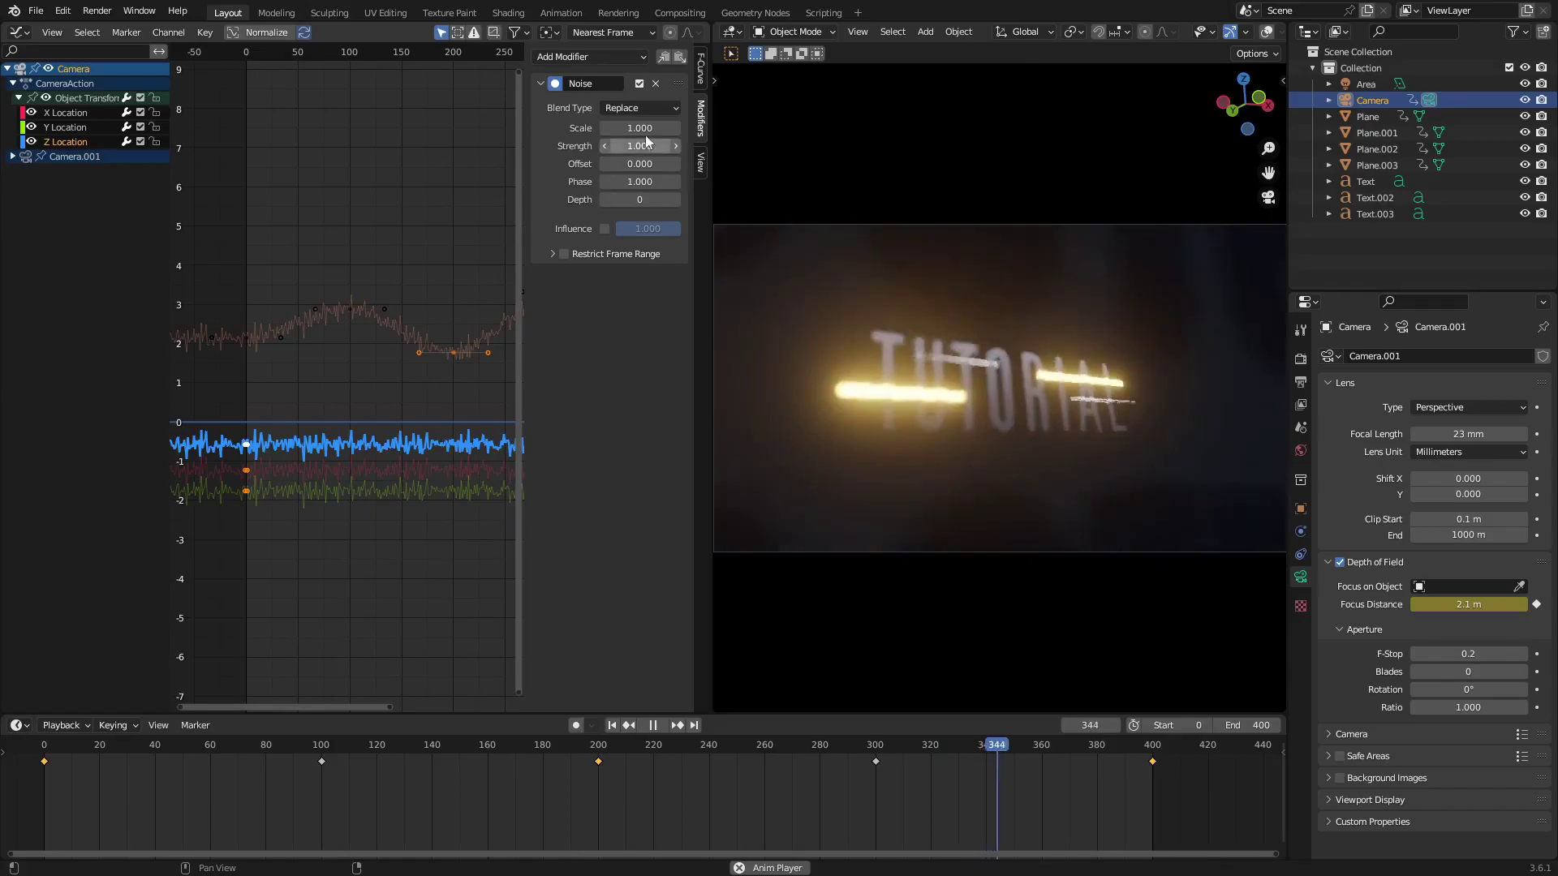
Set the Z Location curve's Noise modifier to scale 100 and strength 0.1
{"action": "type", "text": "100"}
{"action": "key", "text": "Return"}
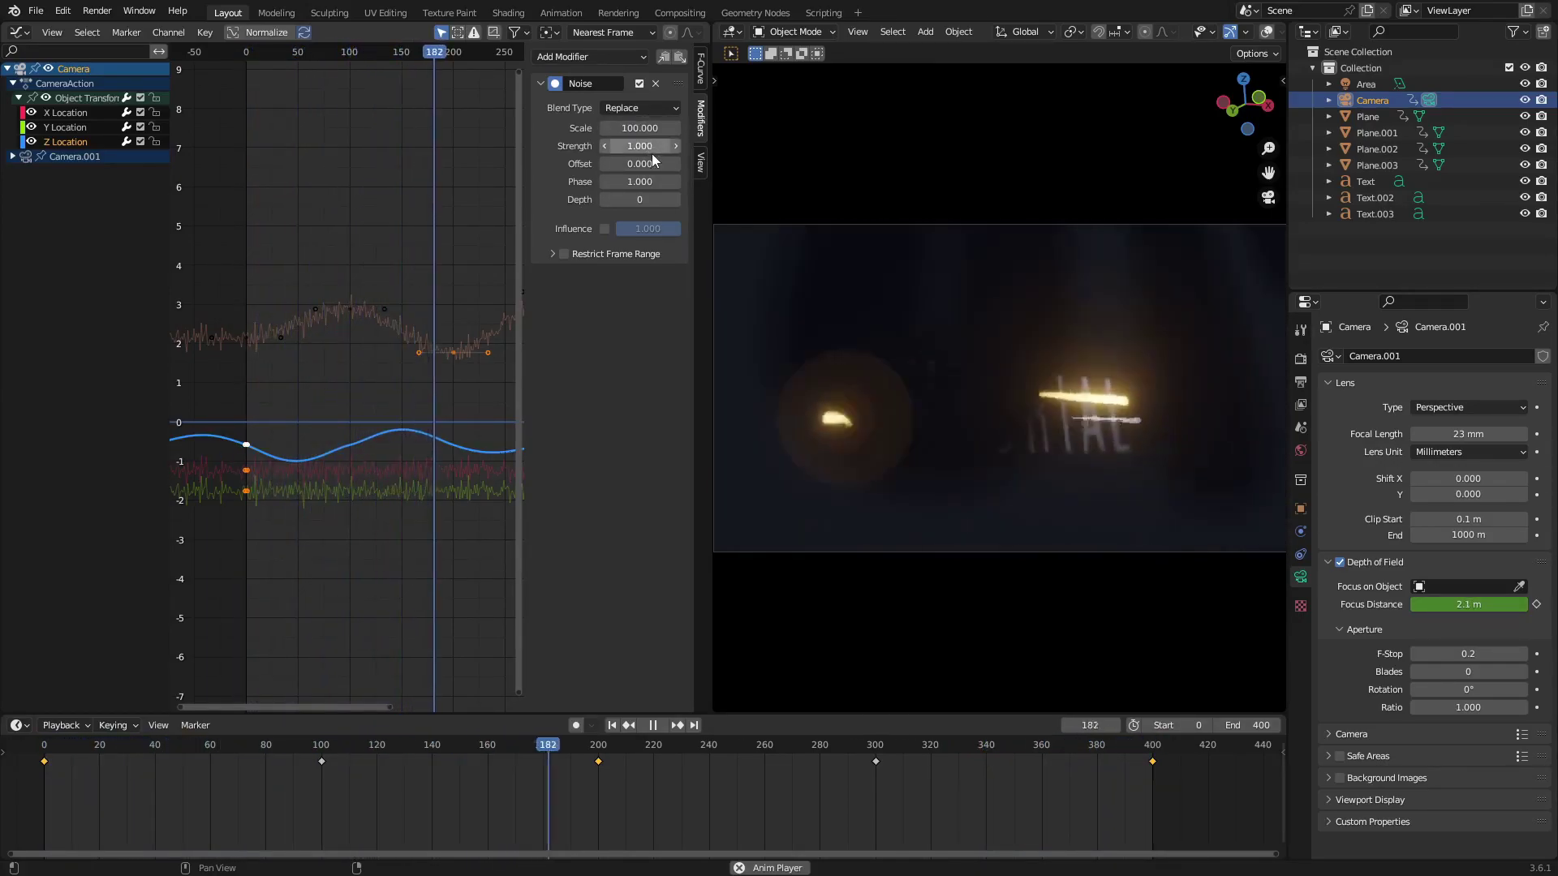
{"action": "left_click", "coordinate": [638, 145]}
{"action": "type", "text": ".1"}
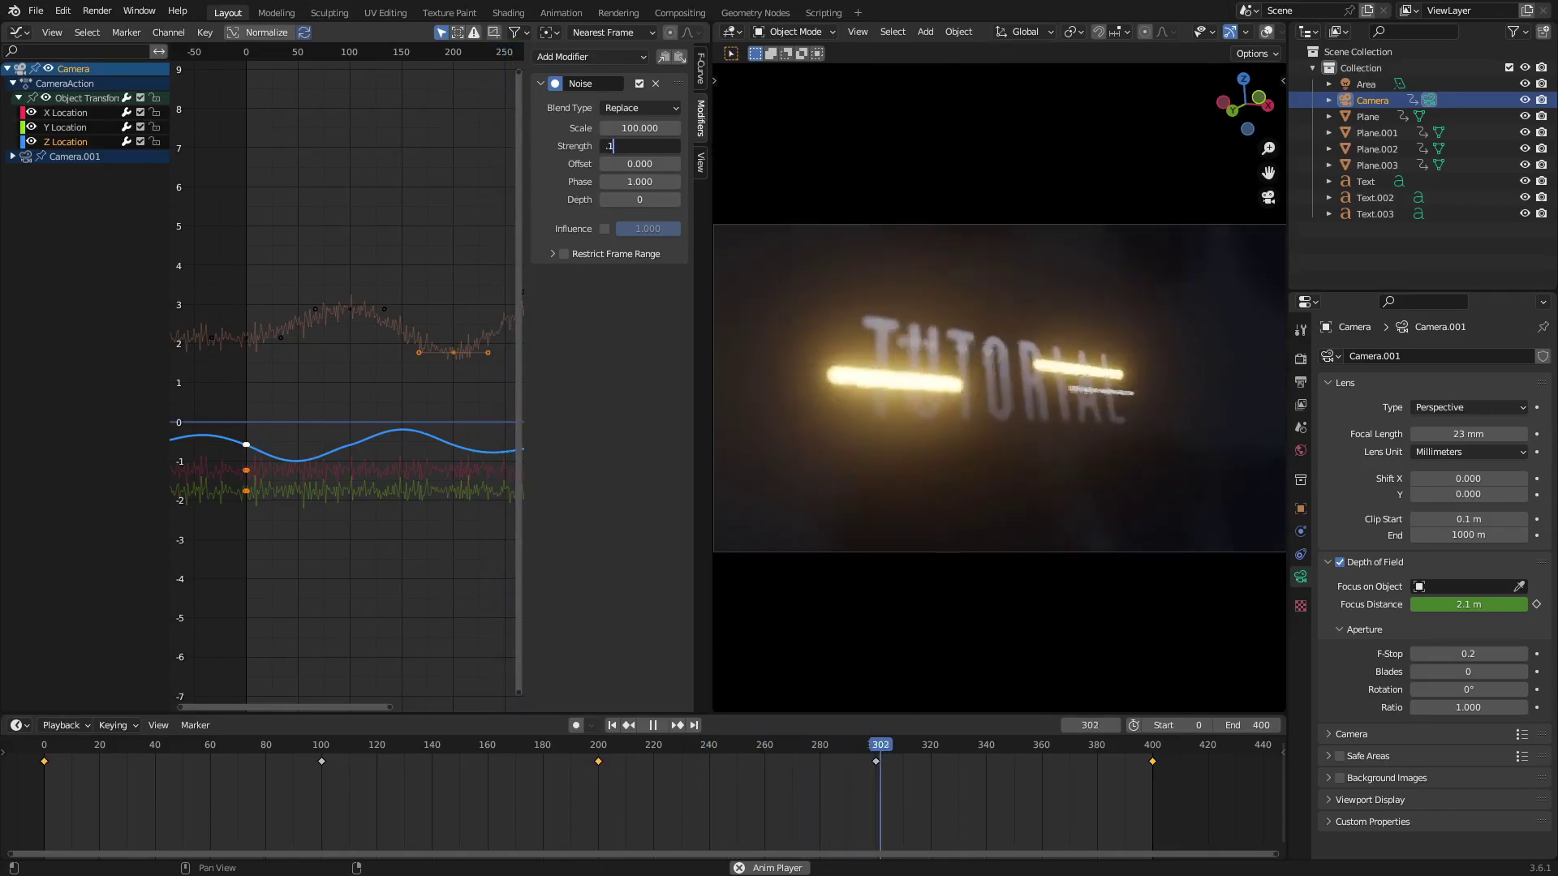
{"action": "key", "text": "Return"}
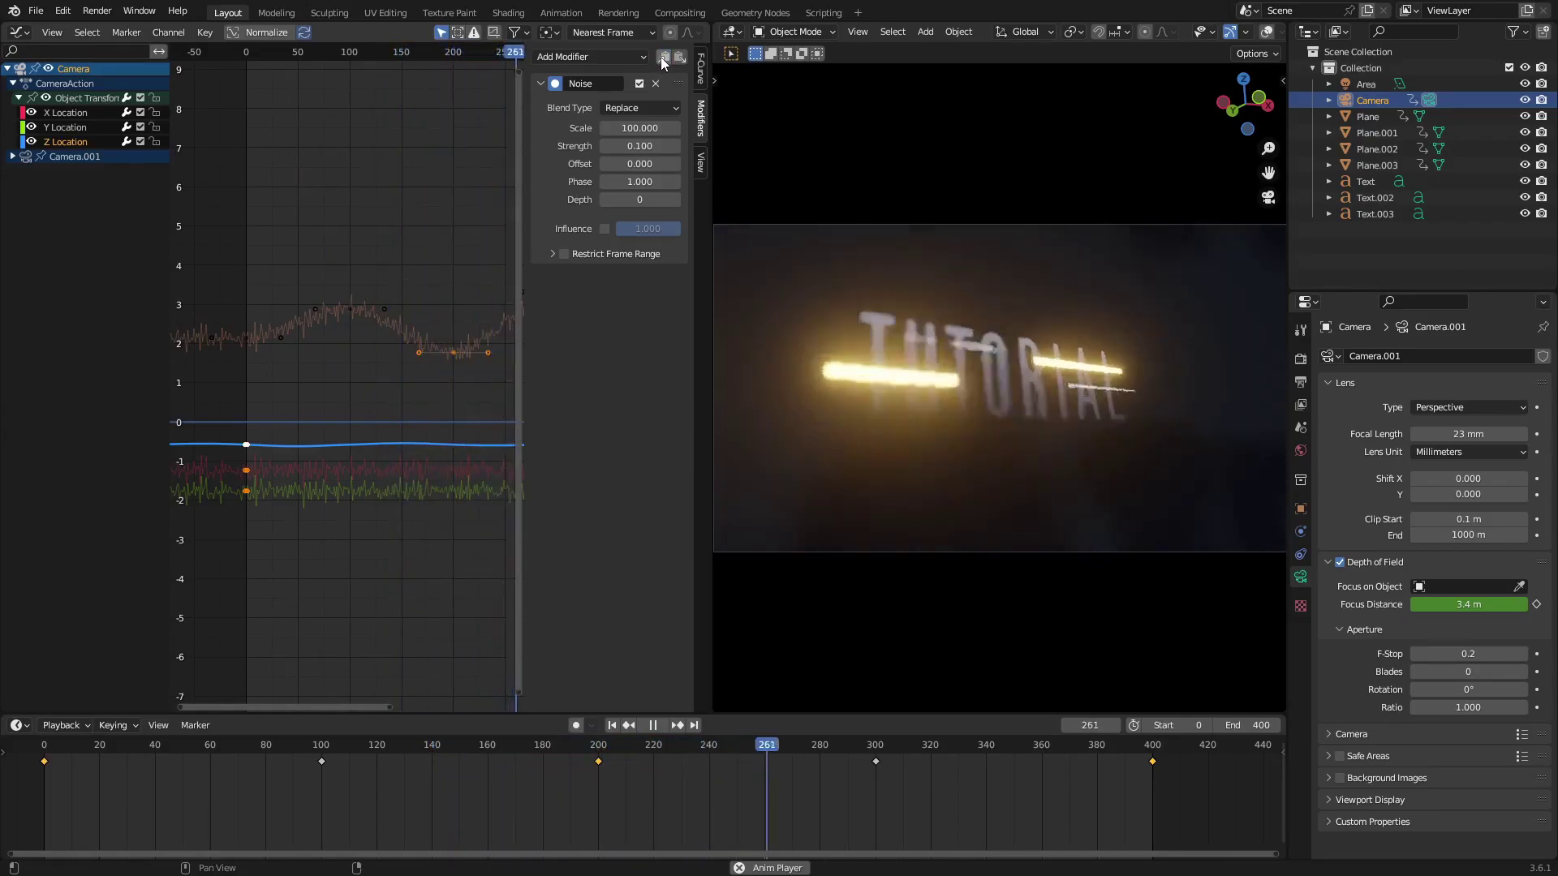
Replace the Y Location curve's Noise modifier with a copy of the Z Location one and set its offset to 289.5
{"action": "left_click", "coordinate": [80, 129]}
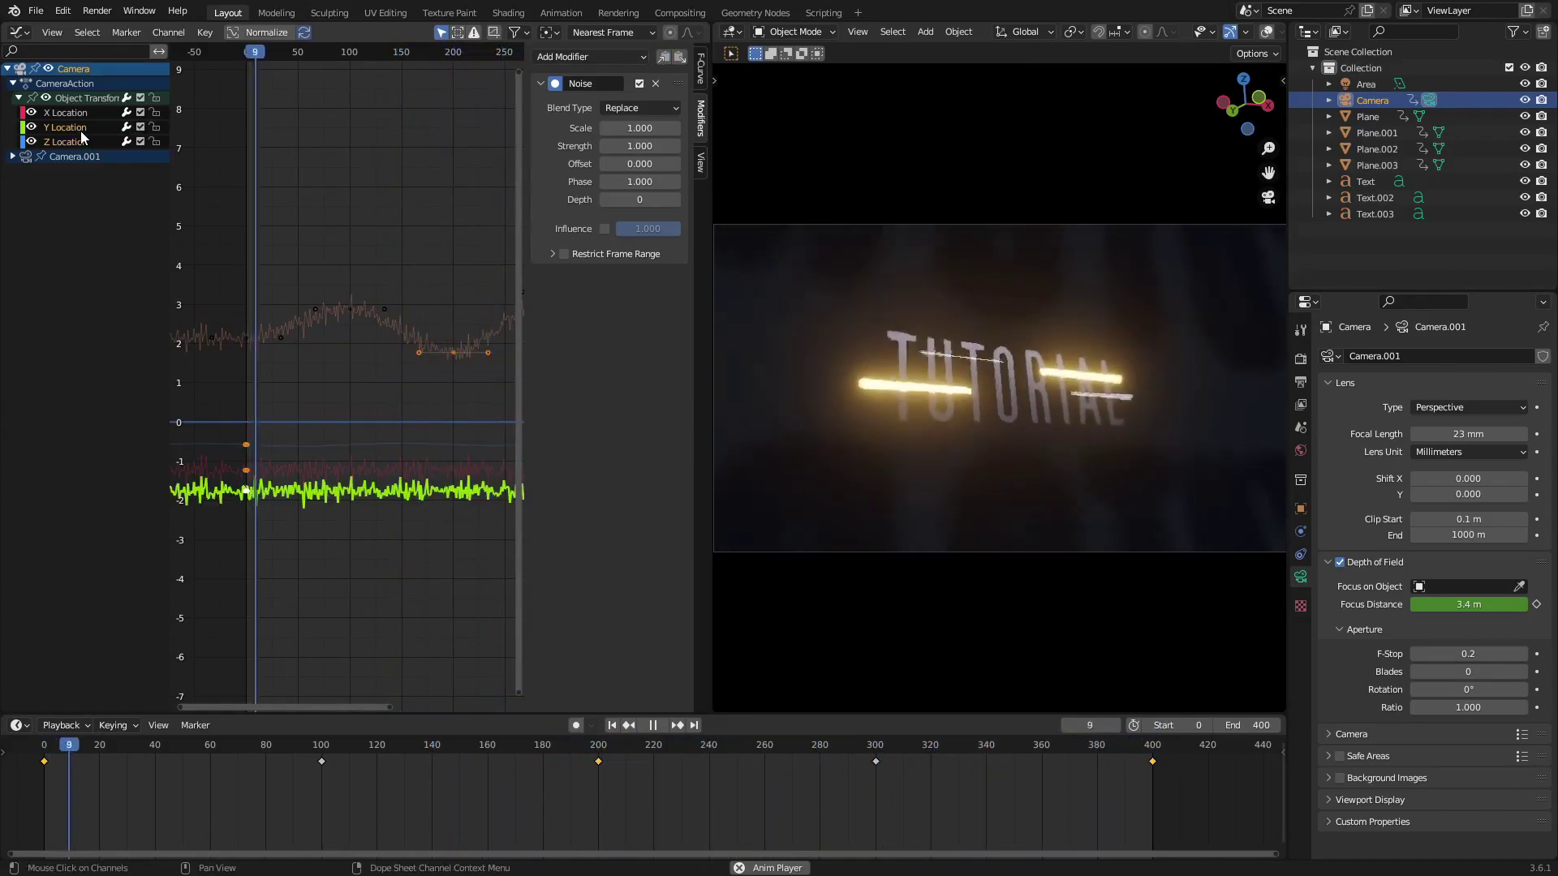
{"action": "left_click", "coordinate": [680, 57]}
{"action": "left_click", "coordinate": [655, 83]}
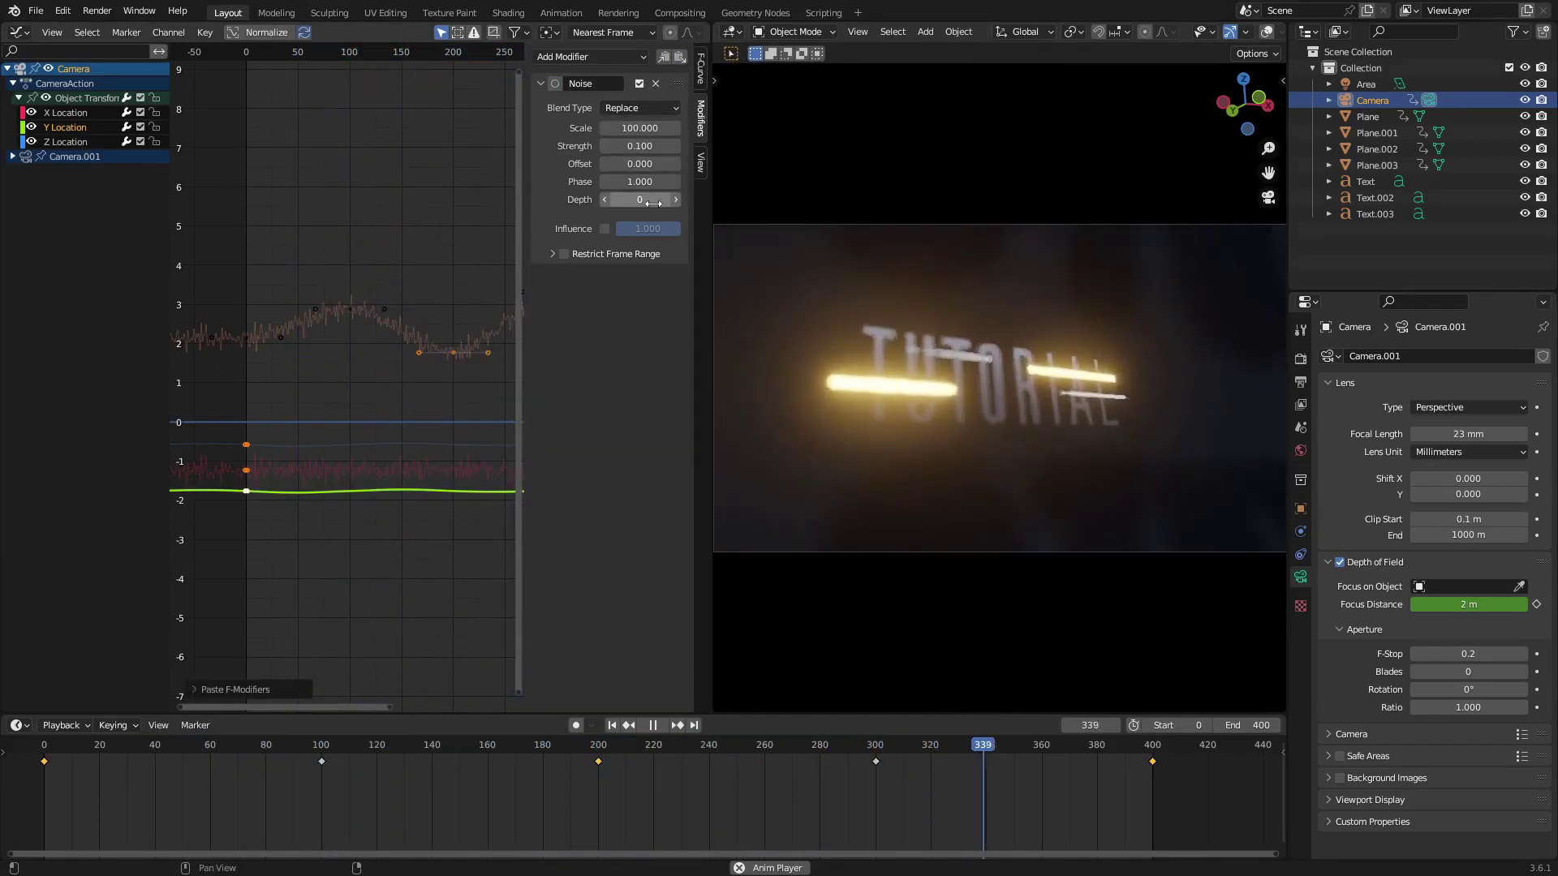
{"action": "left_click_drag", "start_coordinate": [650, 164], "coordinate": [763, 164]}
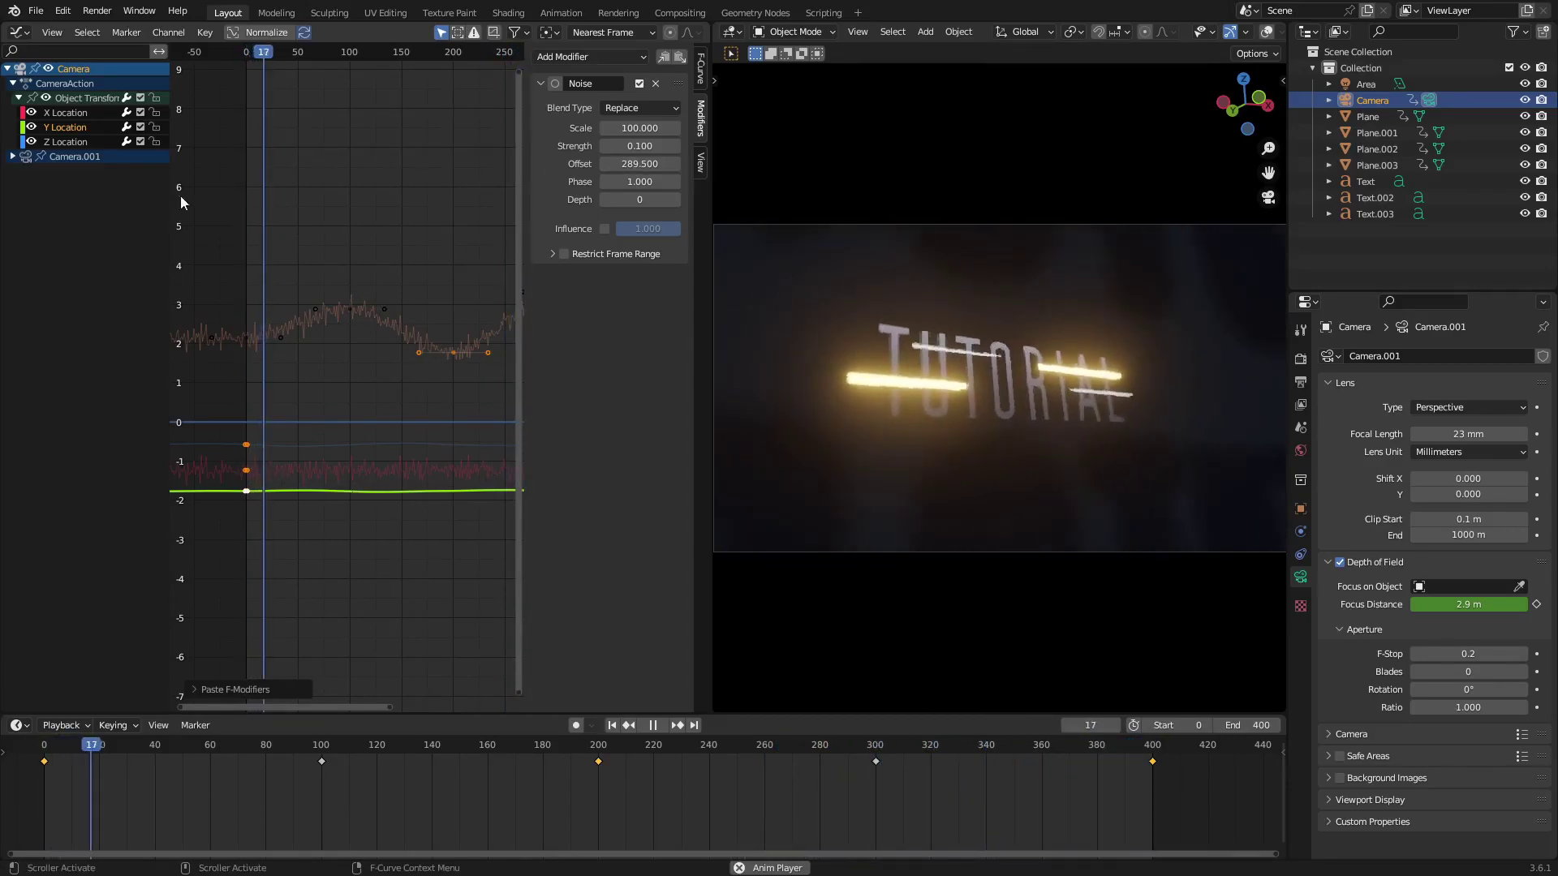
Replace the camera's X Location Noise modifier with the copied one and set its offset to -467.1
{"action": "left_click", "coordinate": [75, 114]}
{"action": "left_click", "coordinate": [656, 83]}
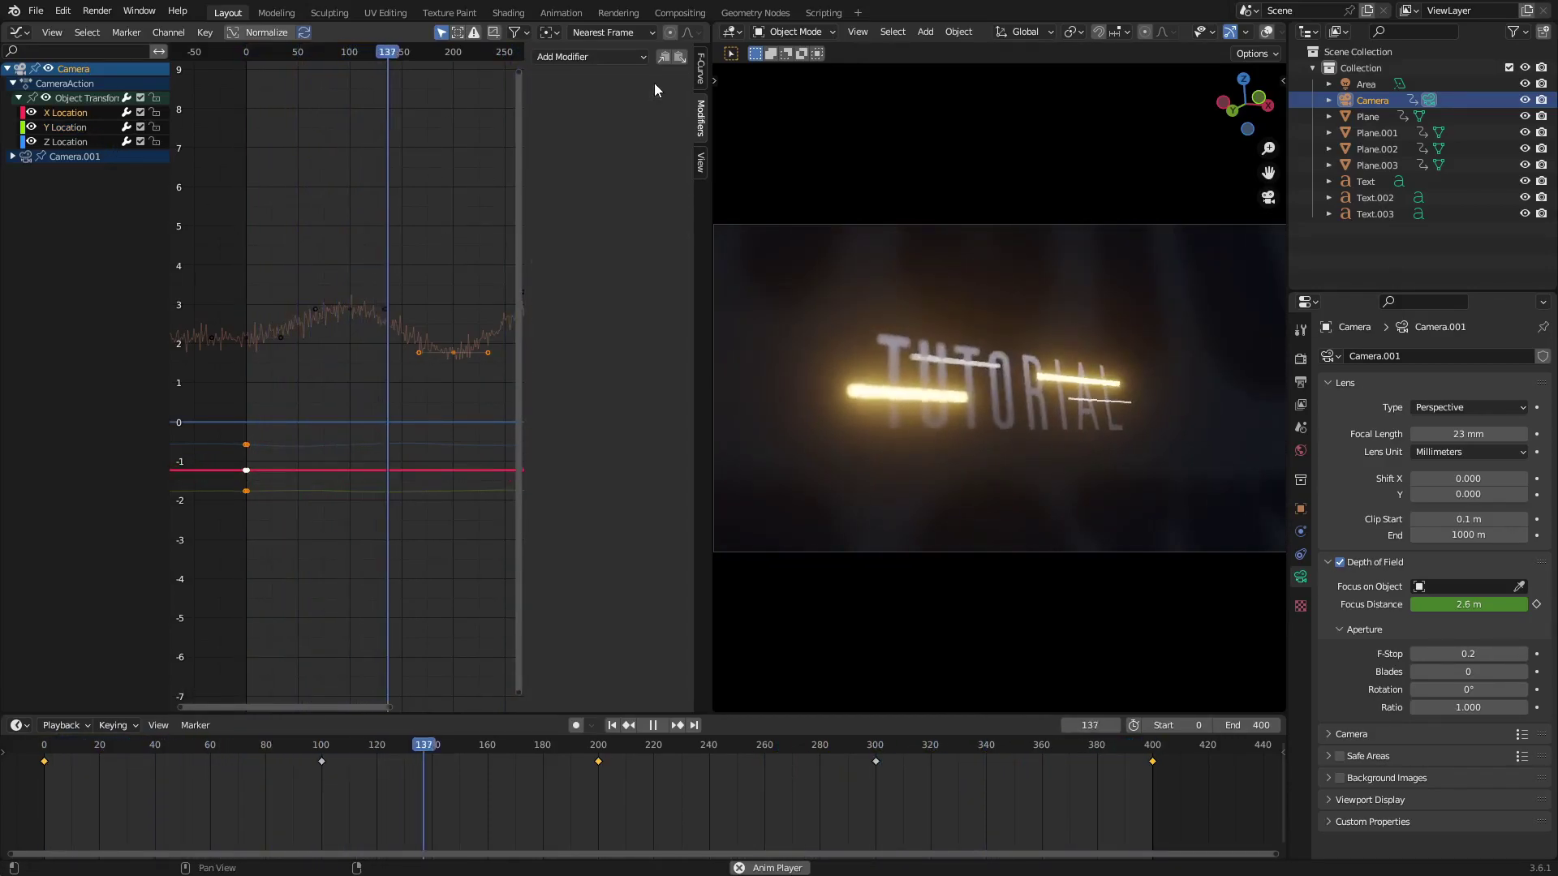
{"action": "left_click", "coordinate": [680, 56]}
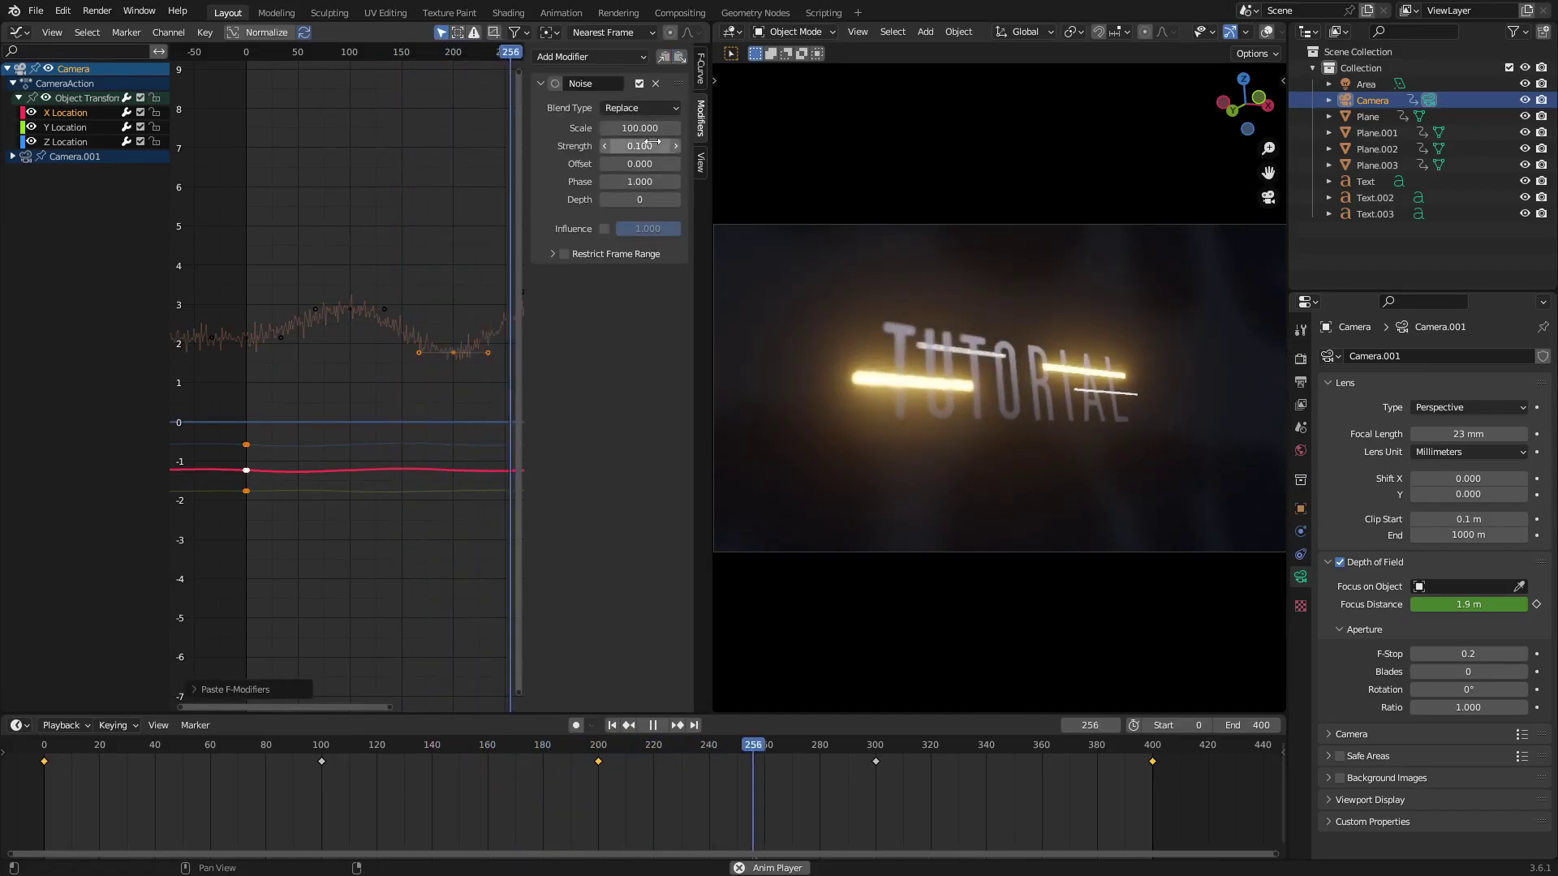
{"action": "left_click_drag", "start_coordinate": [640, 164], "coordinate": [513, 174]}
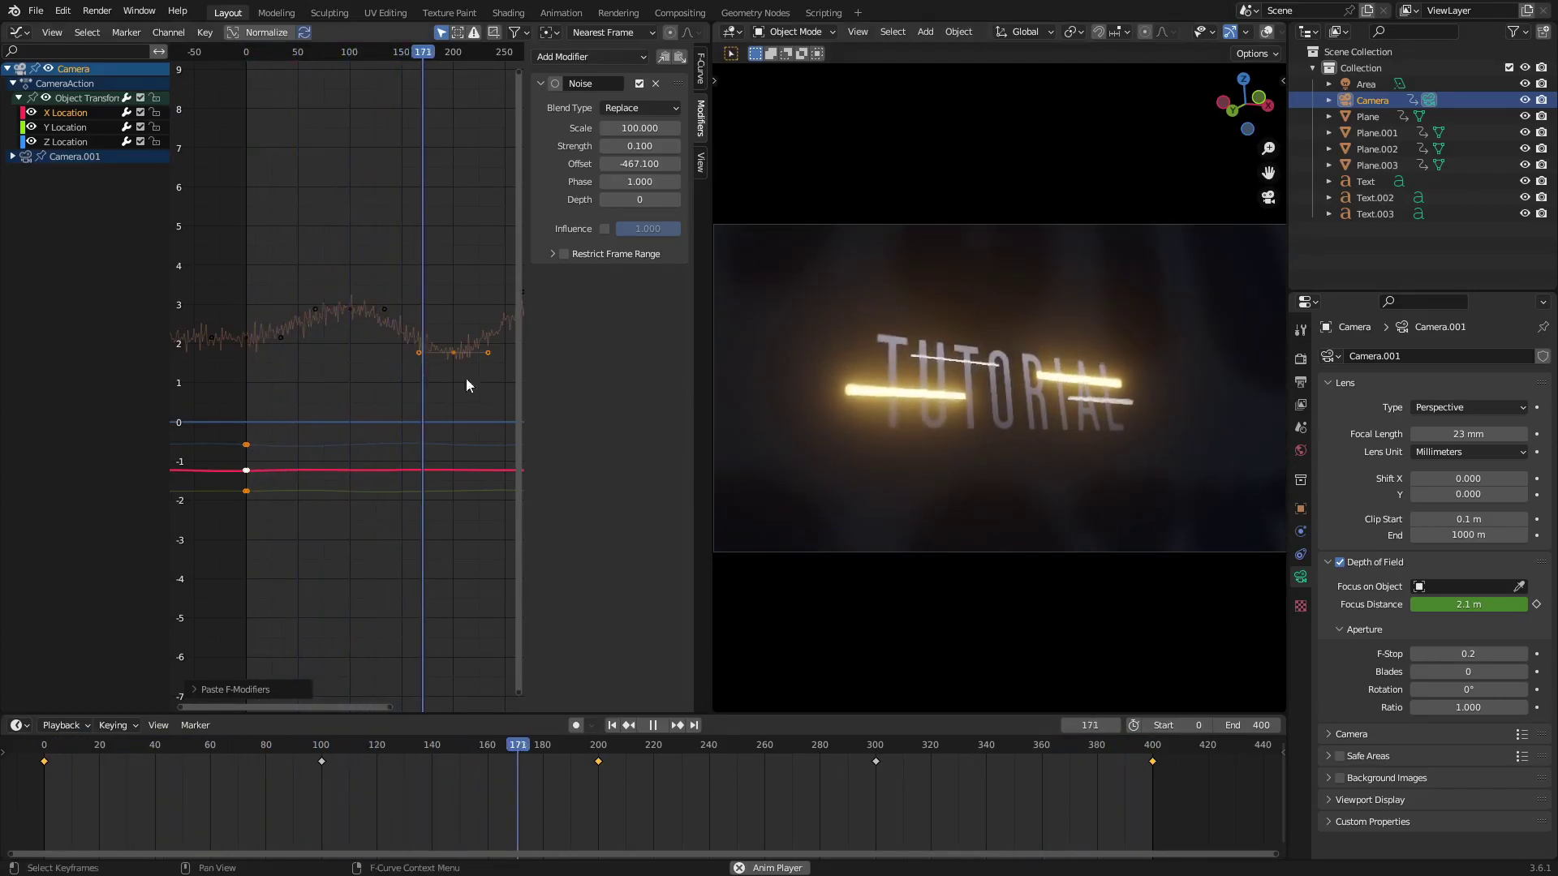
Expand the camera data's animation channels and select the Focus Distance curve, keeping the camera as the selected object
{"action": "left_click", "coordinate": [13, 156]}
{"action": "left_click", "coordinate": [80, 172]}
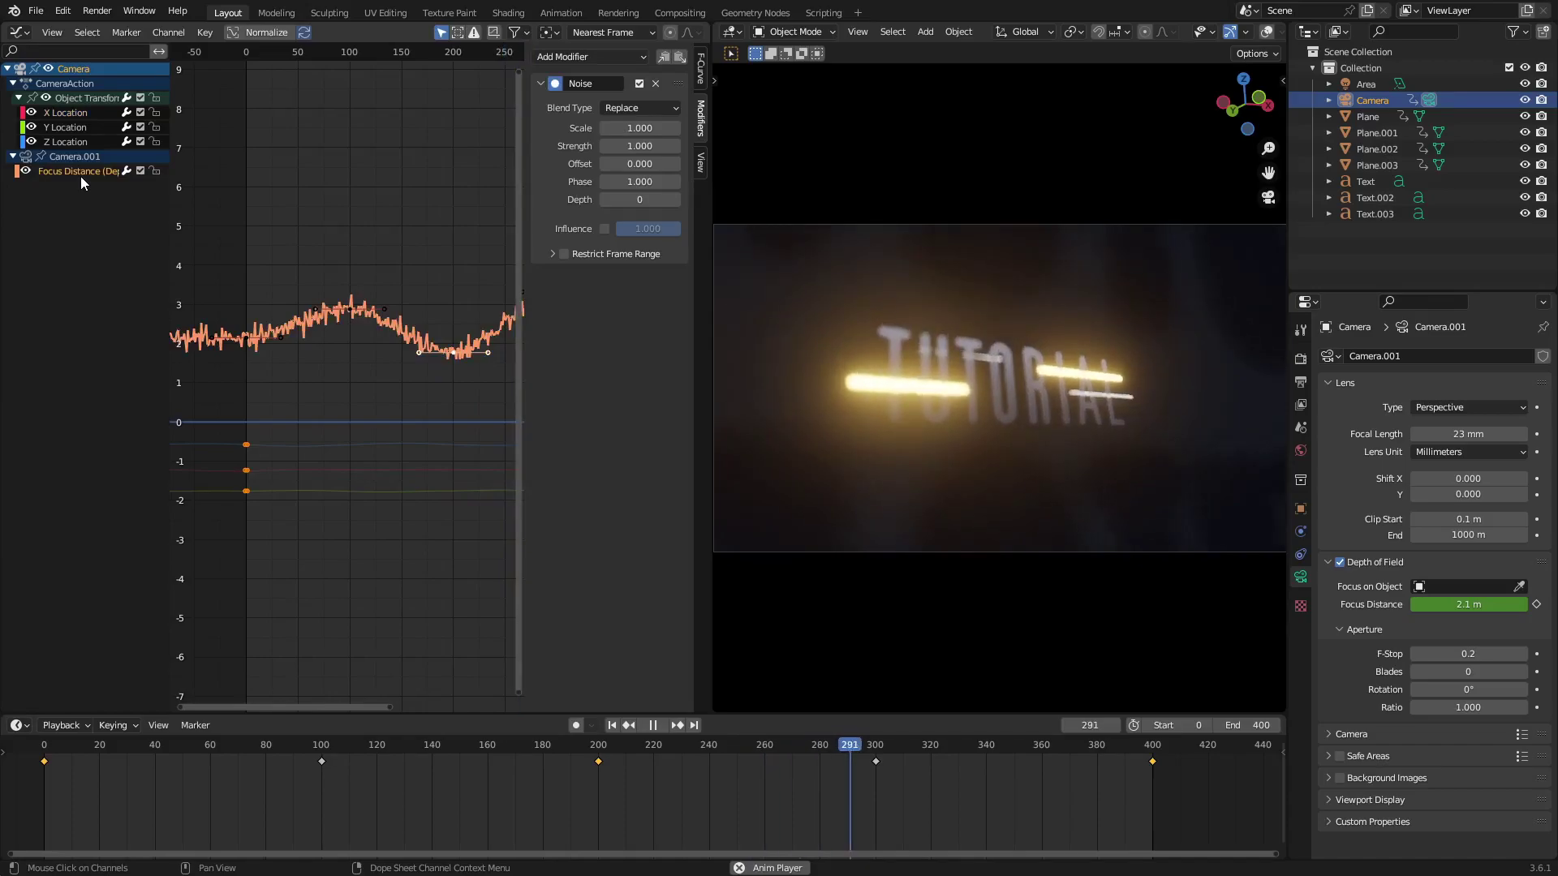
{"action": "left_click", "coordinate": [851, 430]}
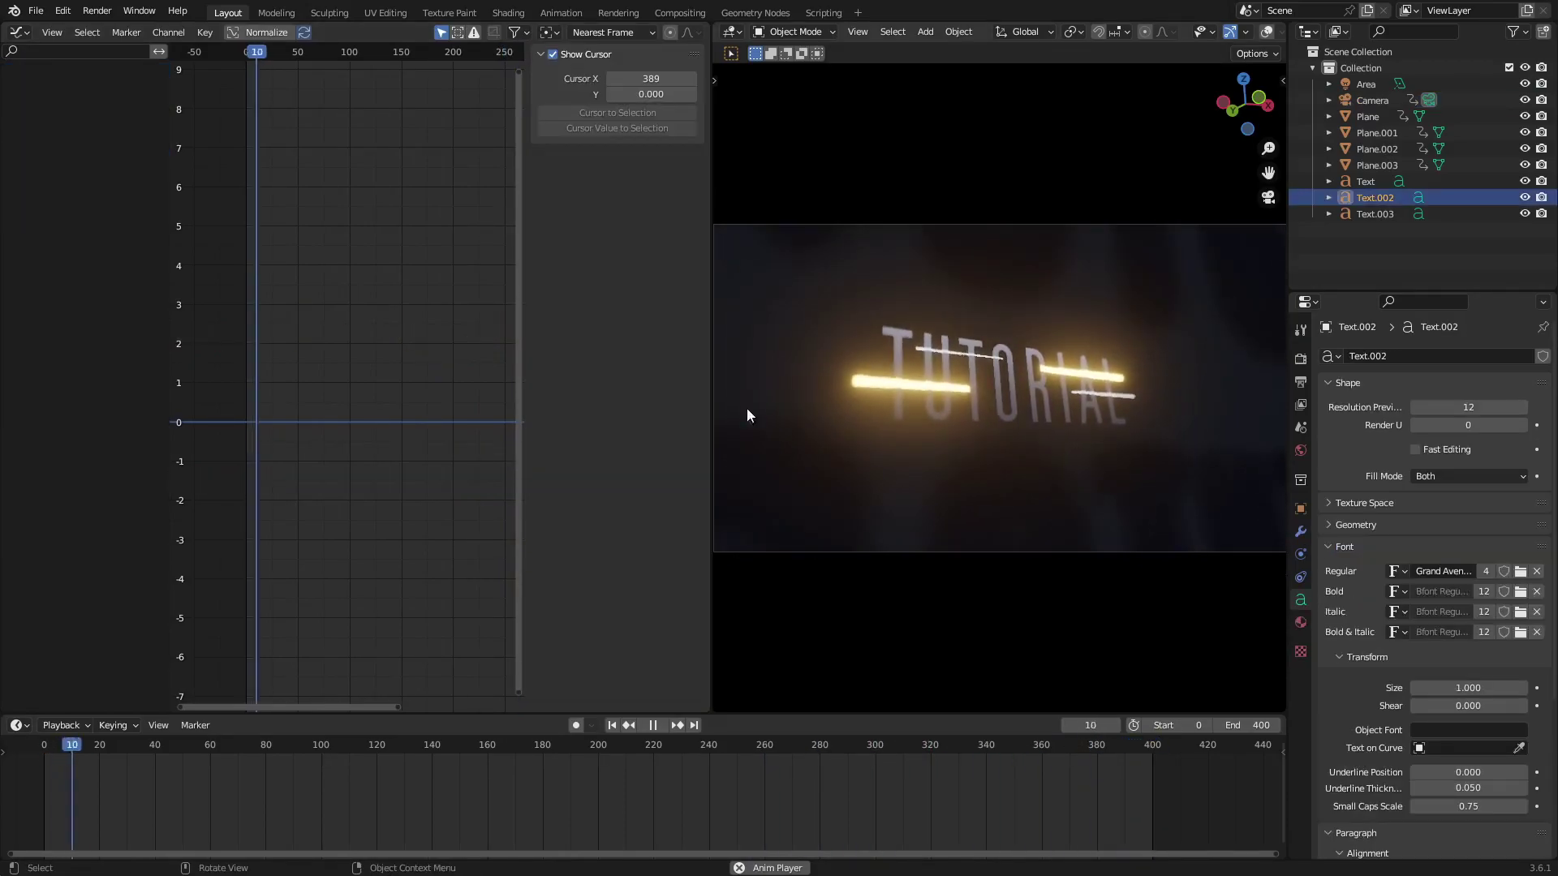
{"action": "left_click", "coordinate": [1002, 382]}
{"action": "left_click", "coordinate": [982, 233]}
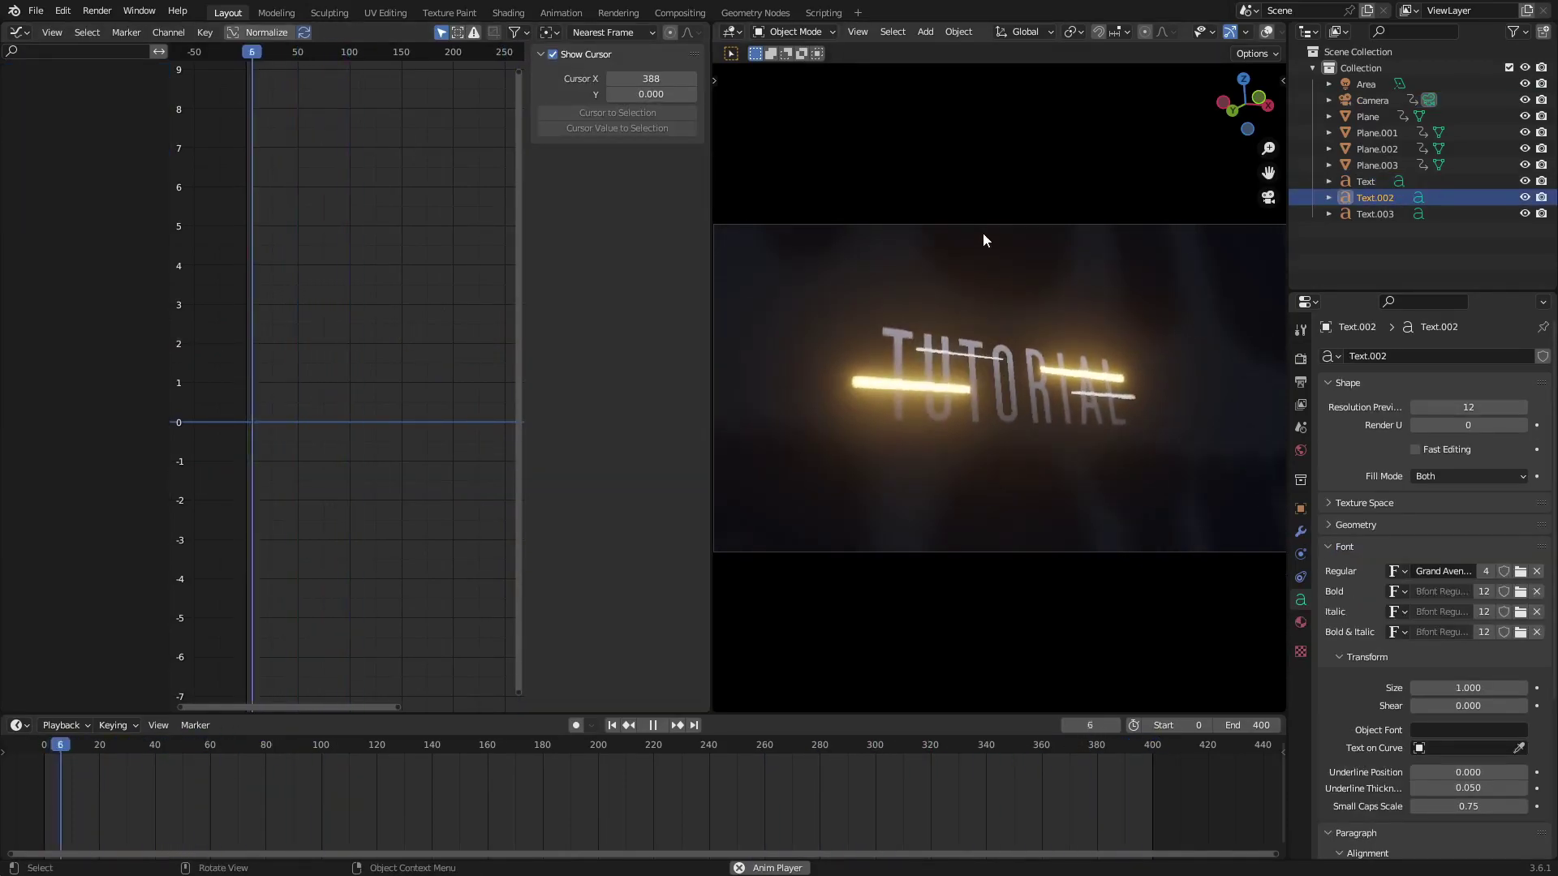
{"action": "left_click", "coordinate": [980, 222]}
{"action": "left_click", "coordinate": [1370, 100]}
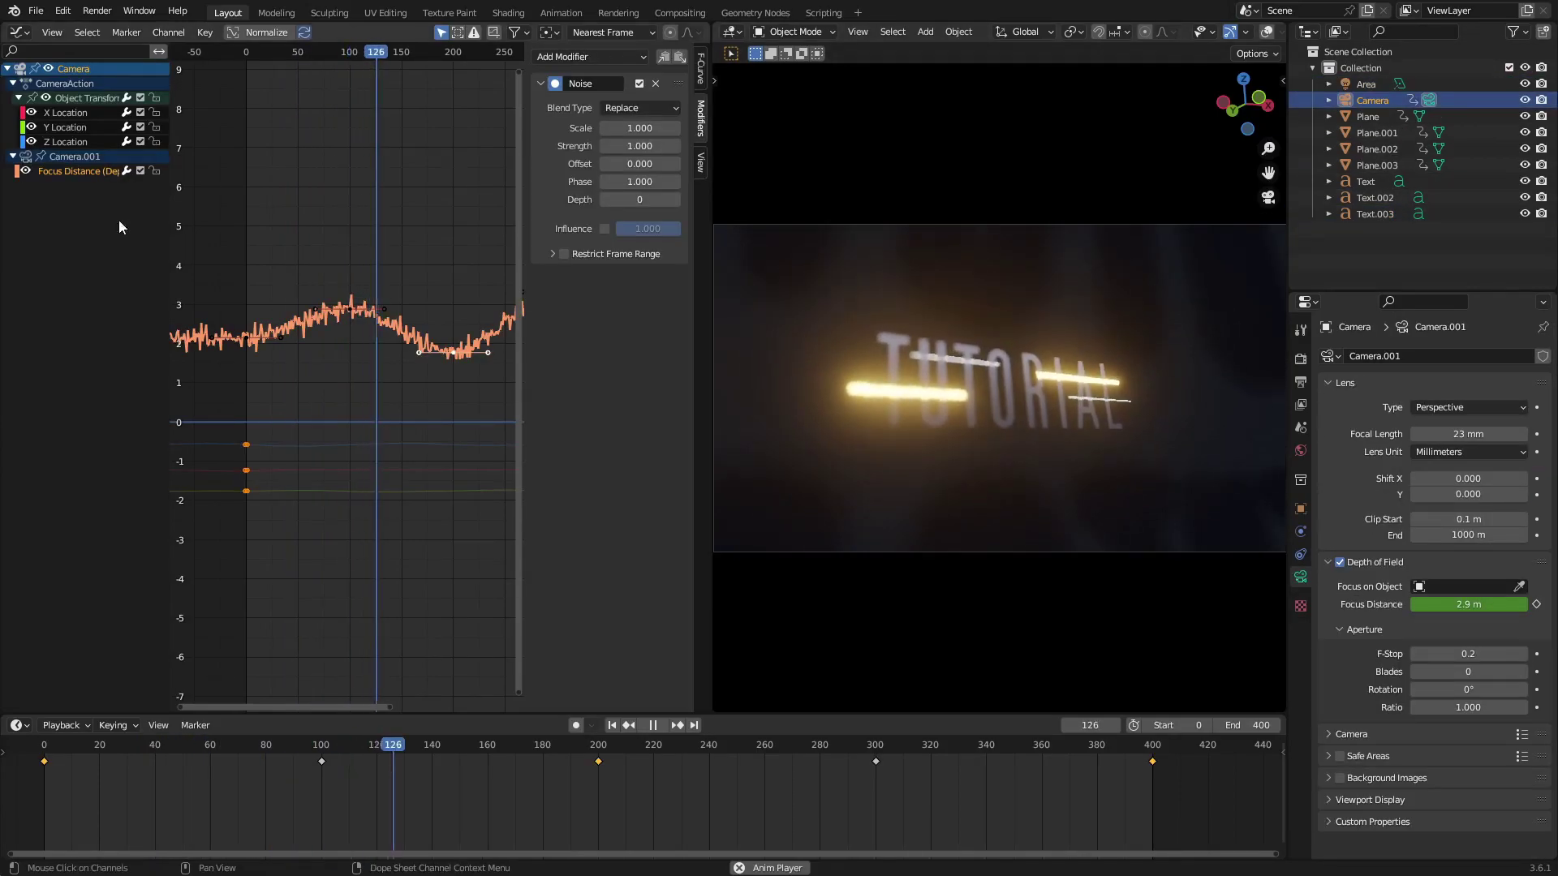
Try scale 82.1 and strength 10.2 on the Focus Distance curve's Noise modifier
{"action": "scroll", "coordinate": [353, 357], "scroll_direction": "up", "scroll_amount": 5}
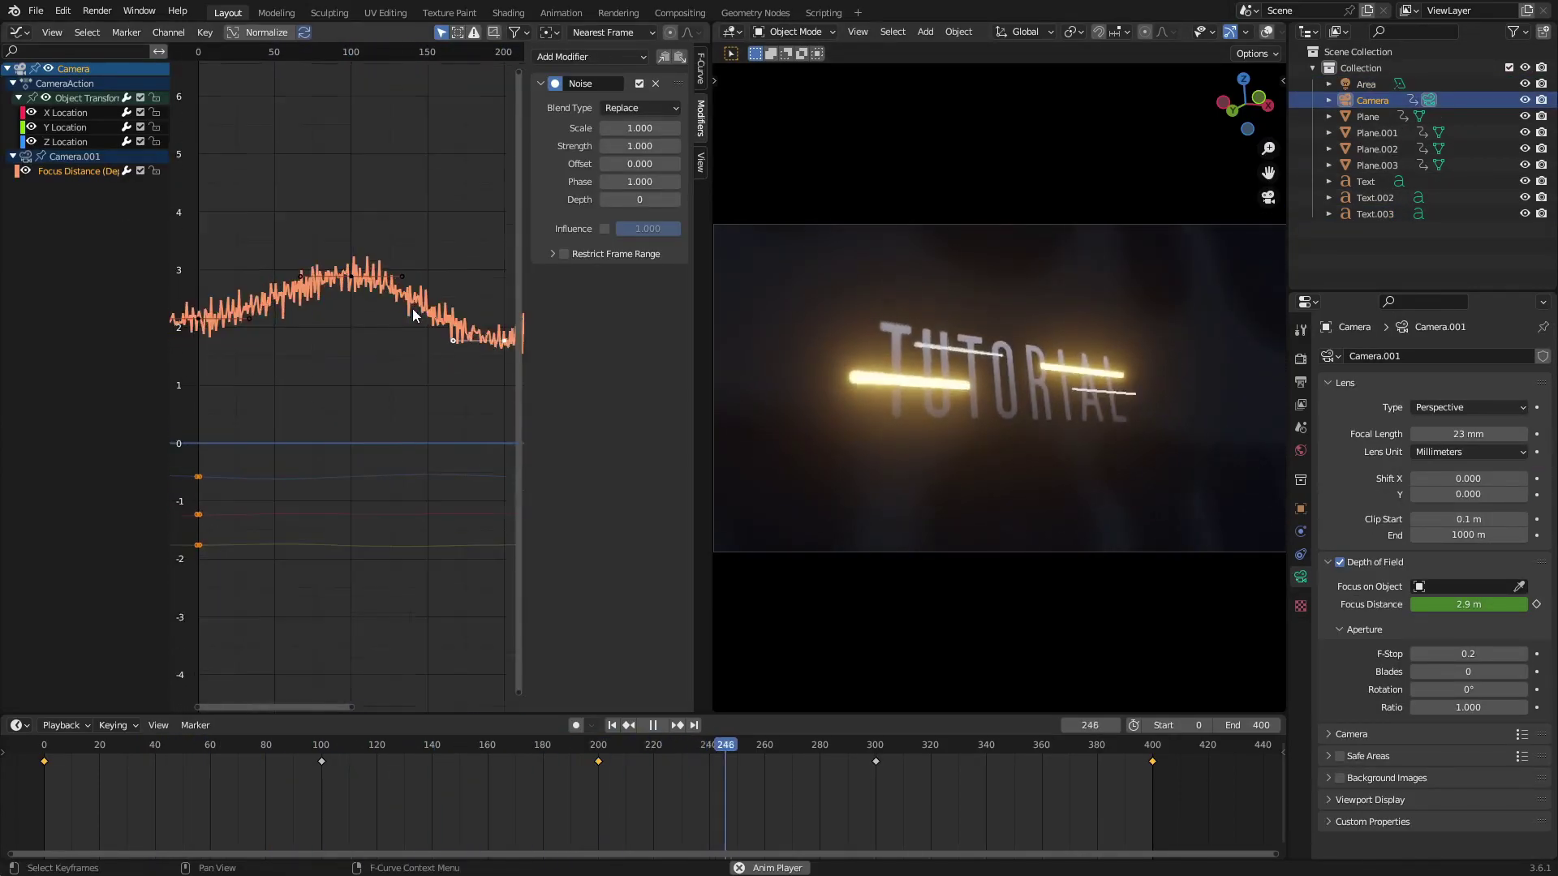
{"action": "middle_click_drag", "start_coordinate": [414, 324], "coordinate": [410, 409]}
{"action": "left_click_drag", "start_coordinate": [633, 128], "coordinate": [682, 128]}
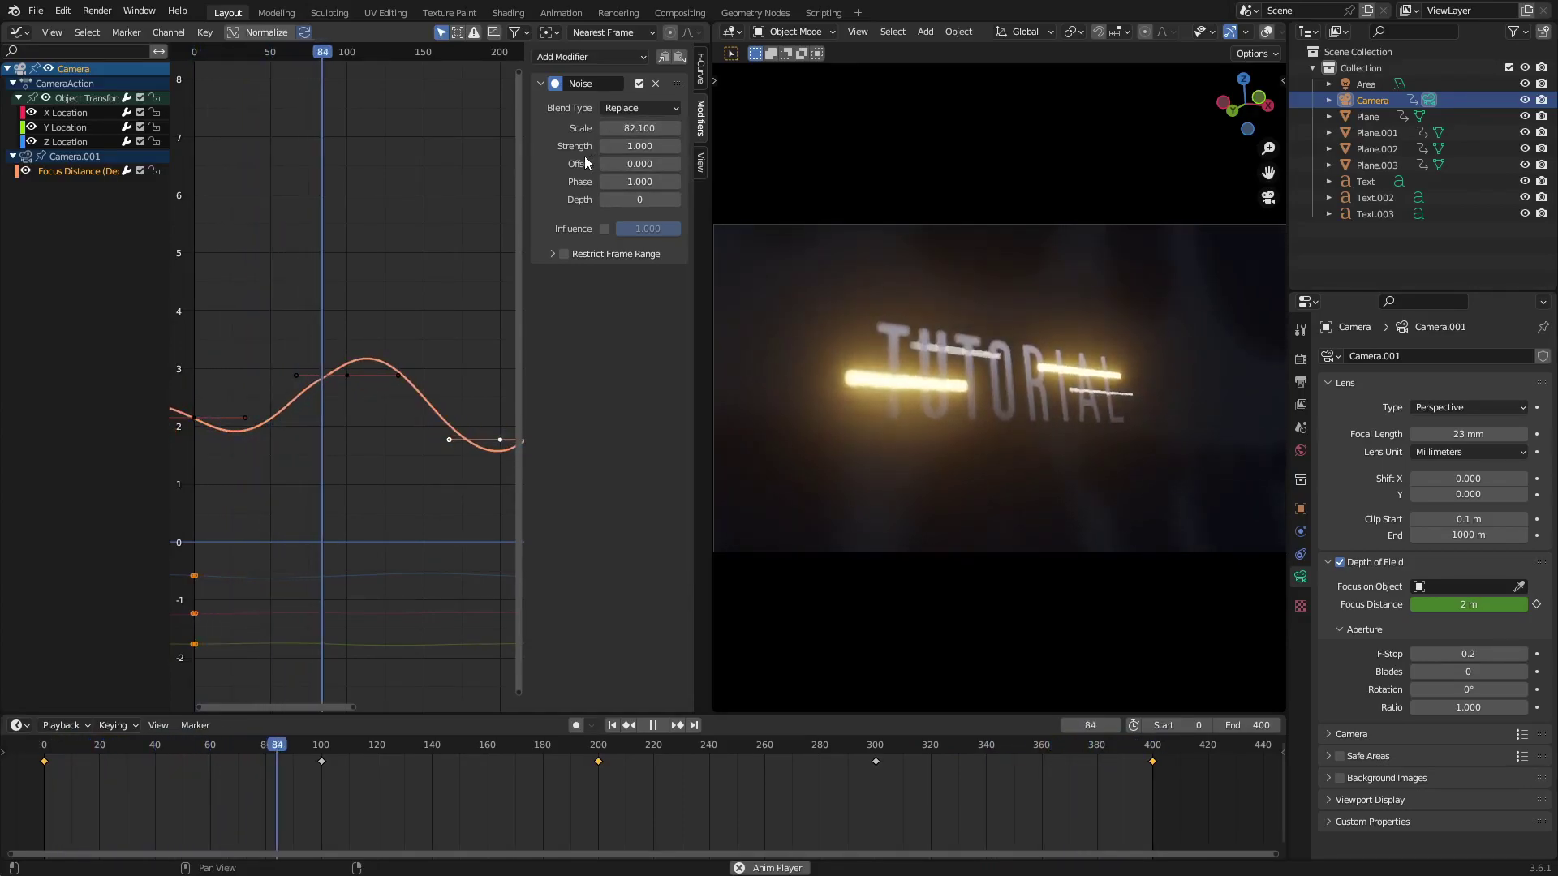
{"action": "mouse_move", "coordinate": [621, 146]}
{"action": "left_mouse_down"}
{"action": "mouse_move", "coordinate": [682, 146]}
{"action": "mouse_move", "coordinate": [620, 153]}
{"action": "left_mouse_up"}
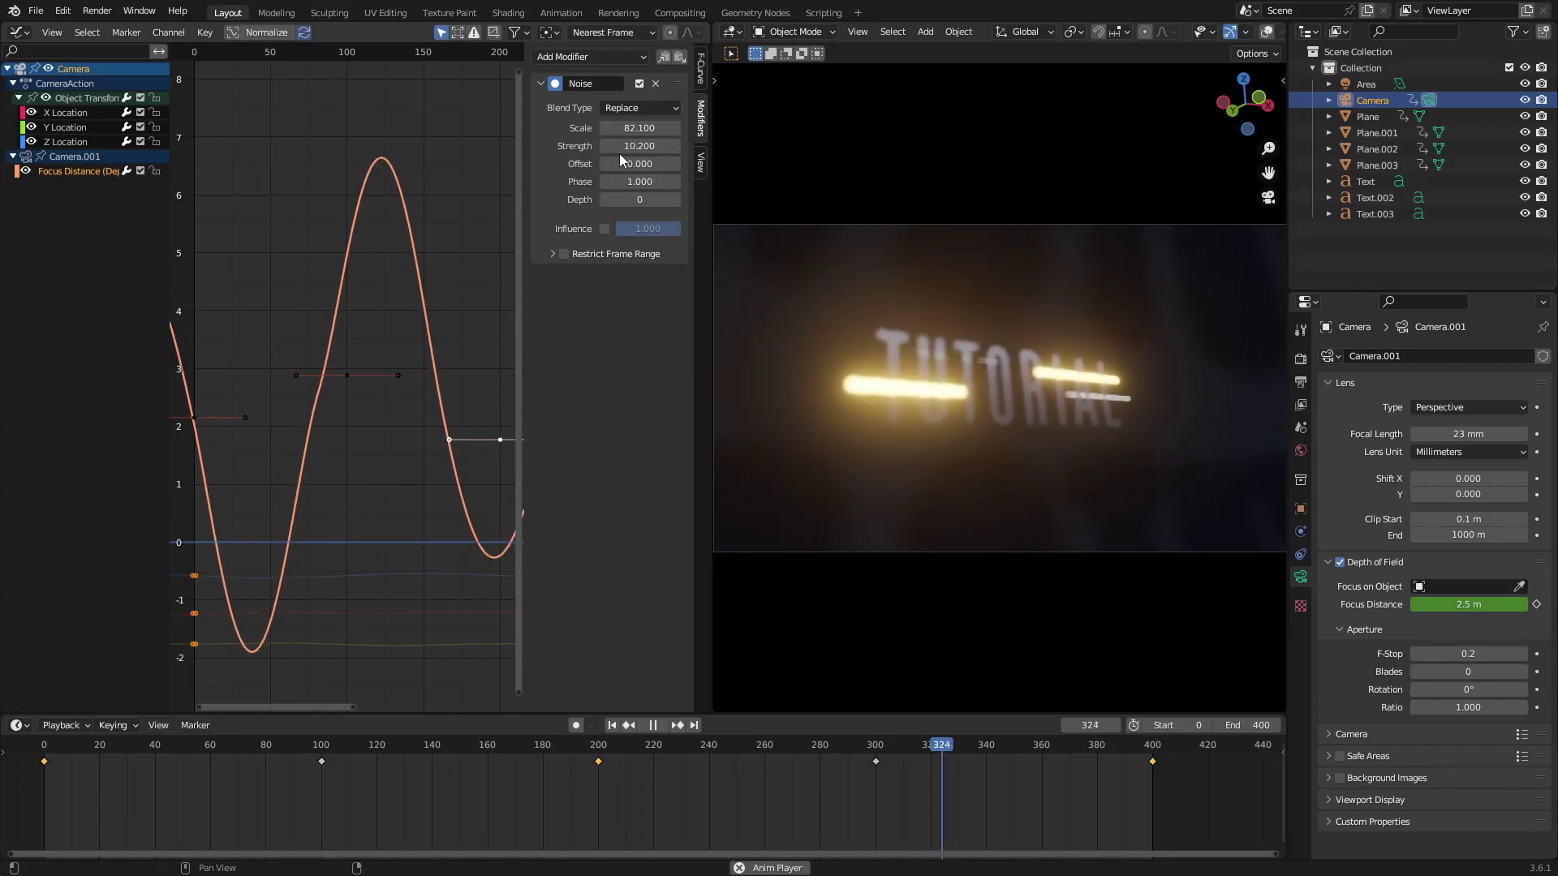
Set the Focus Distance Noise modifier to scale 10, strength 0.4, offset -9.5 and phase -8.5
{"action": "left_click", "coordinate": [647, 126]}
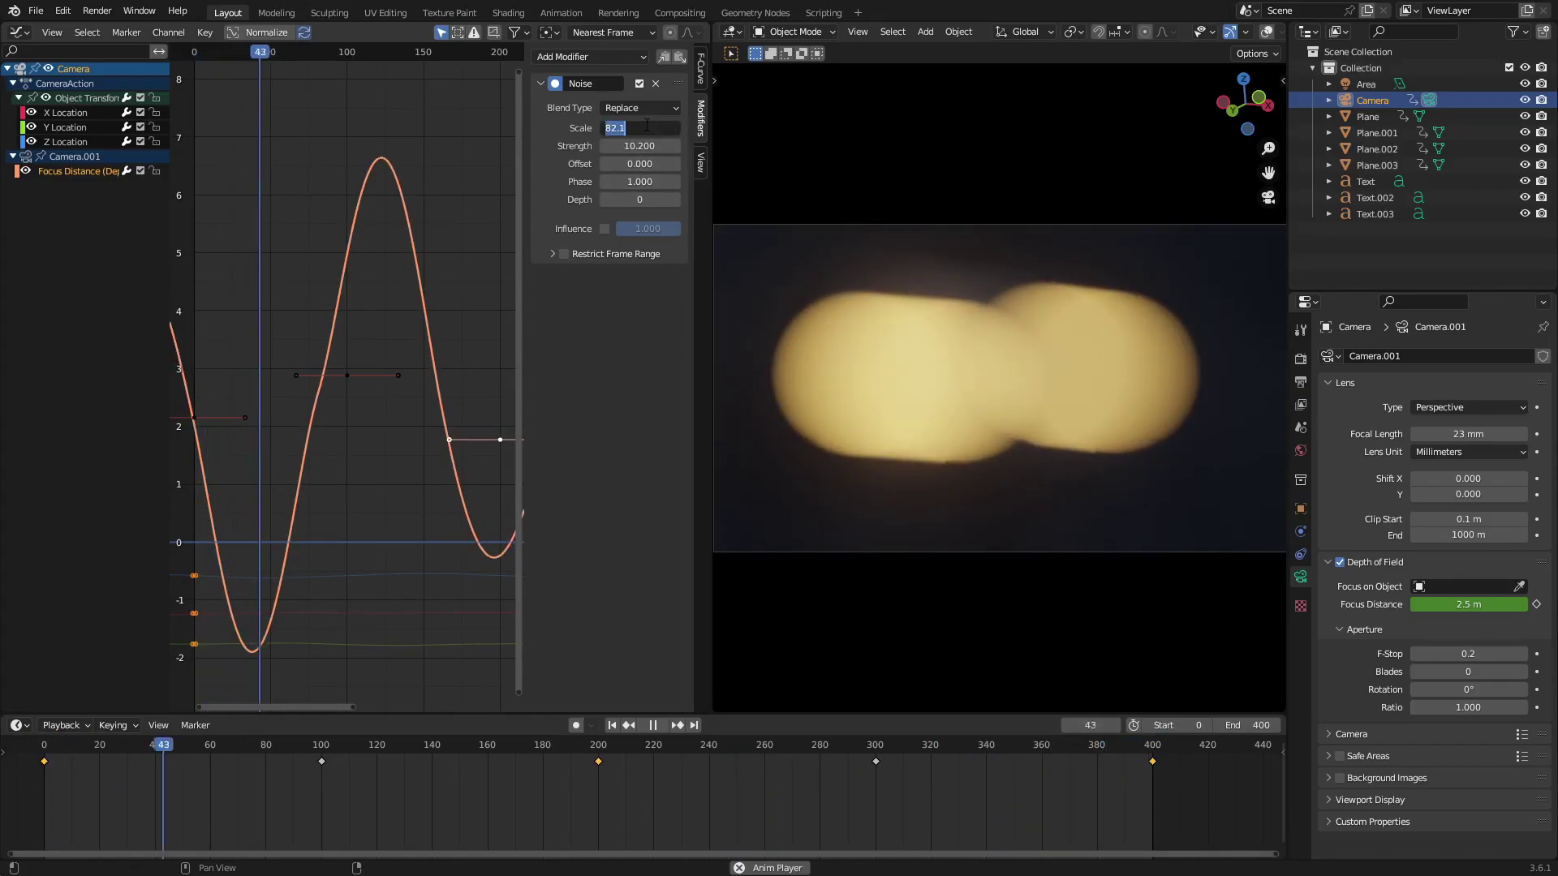
{"action": "type", "text": "10"}
{"action": "key", "text": "Return"}
{"action": "left_click_drag", "start_coordinate": [645, 145], "coordinate": [544, 181]}
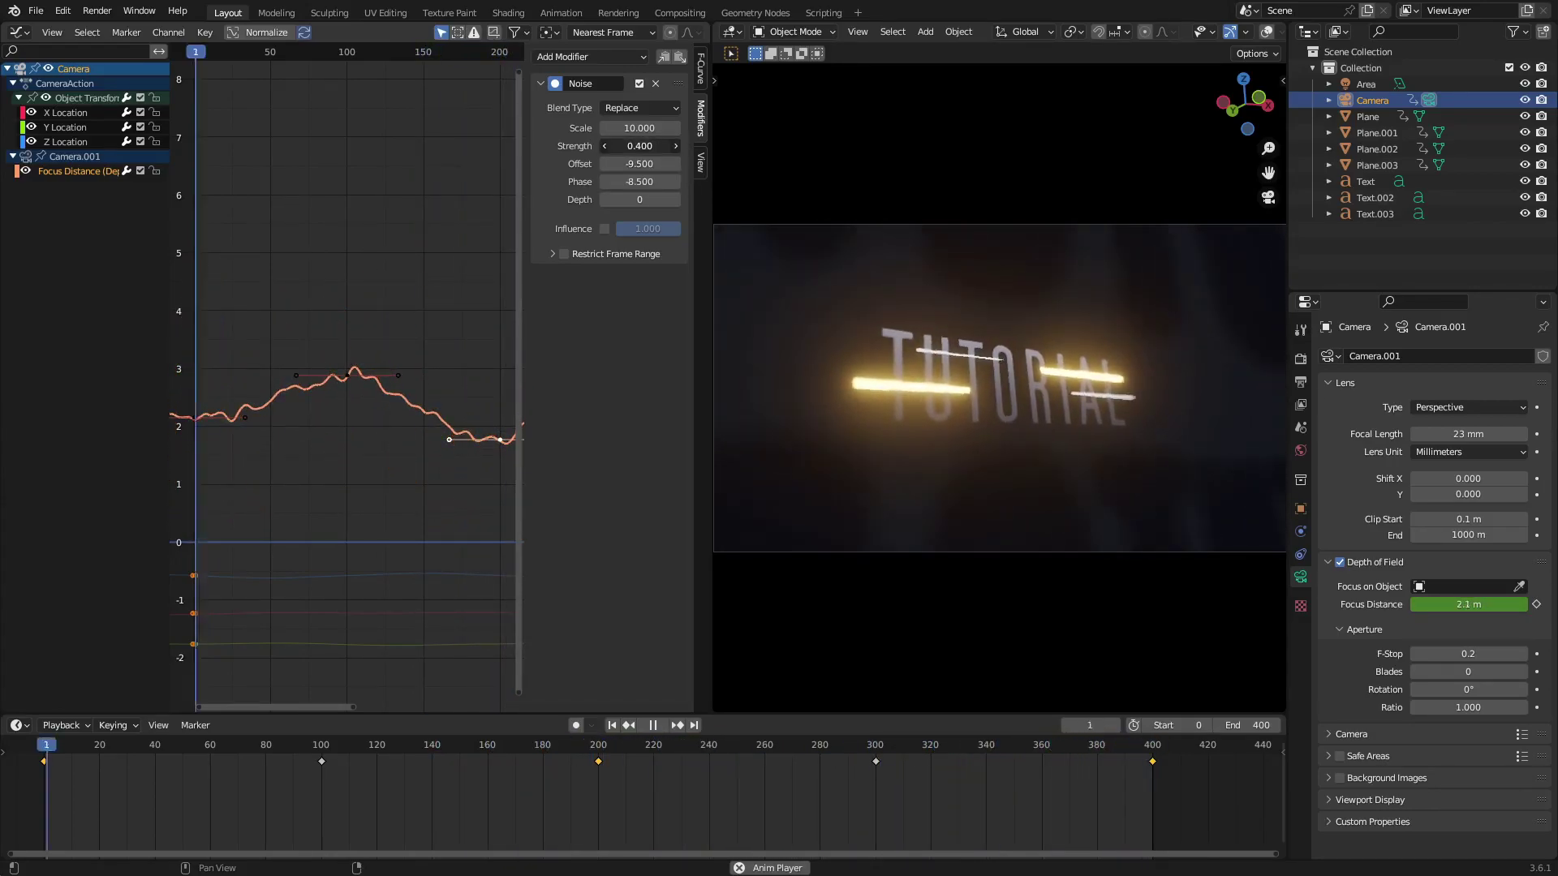
Test a scale of 2 for the Focus Distance noise, finally setting it to 5
{"action": "left_click", "coordinate": [649, 128]}
{"action": "type", "text": "2"}
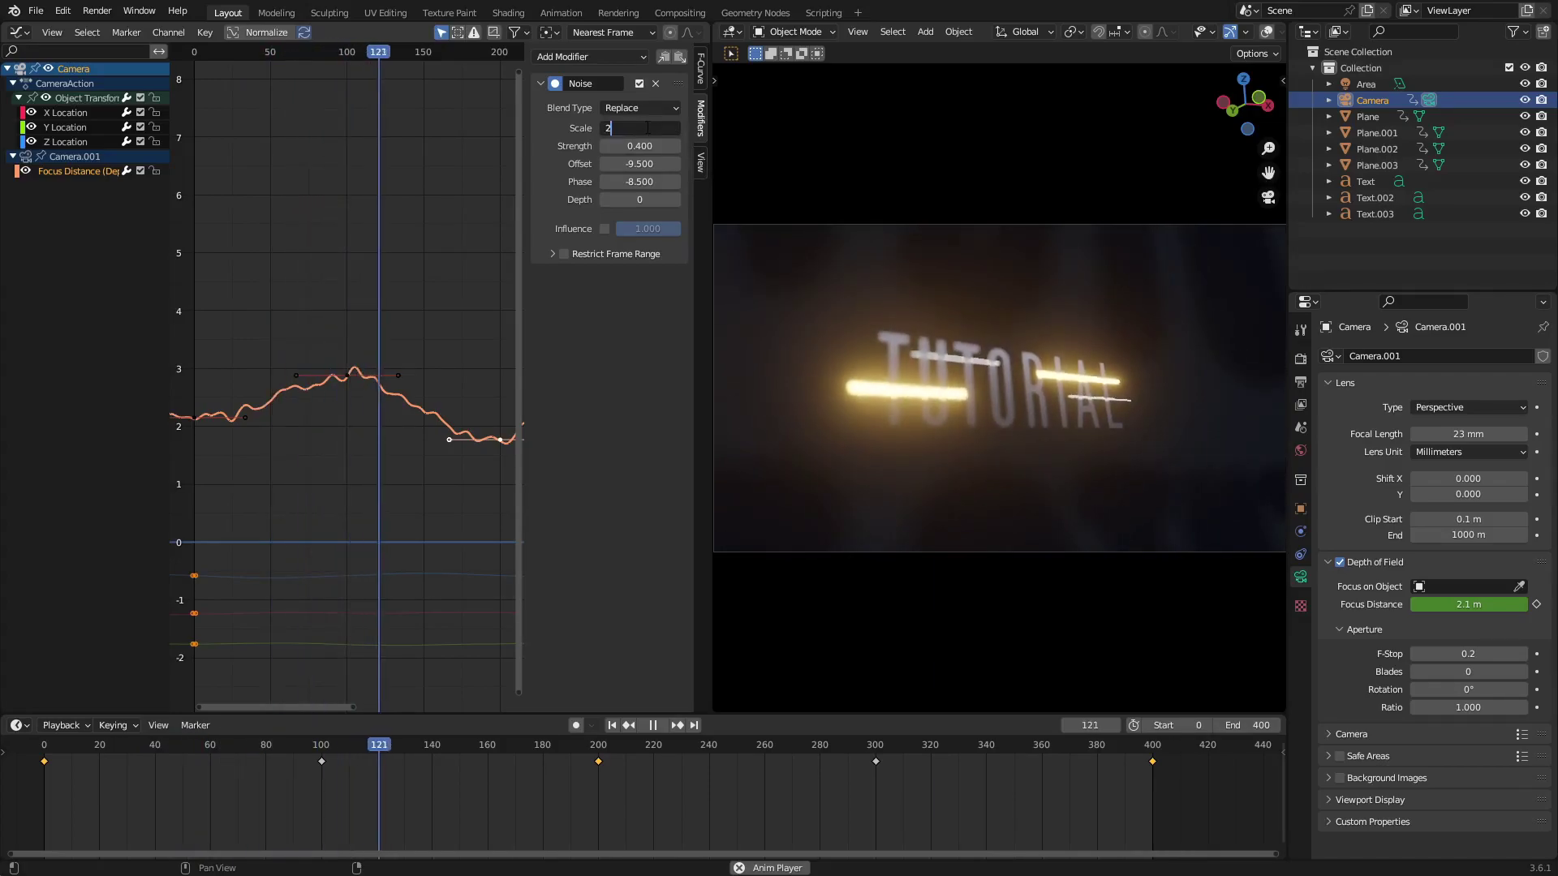
{"action": "key", "text": "Return"}
{"action": "left_click", "coordinate": [645, 127]}
{"action": "type", "text": "5"}
{"action": "key", "text": "Return"}
Try strengths of 5.6 and 0.1 for the Focus Distance curve's Noise modifier
{"action": "left_click_drag", "start_coordinate": [637, 146], "coordinate": [665, 146]}
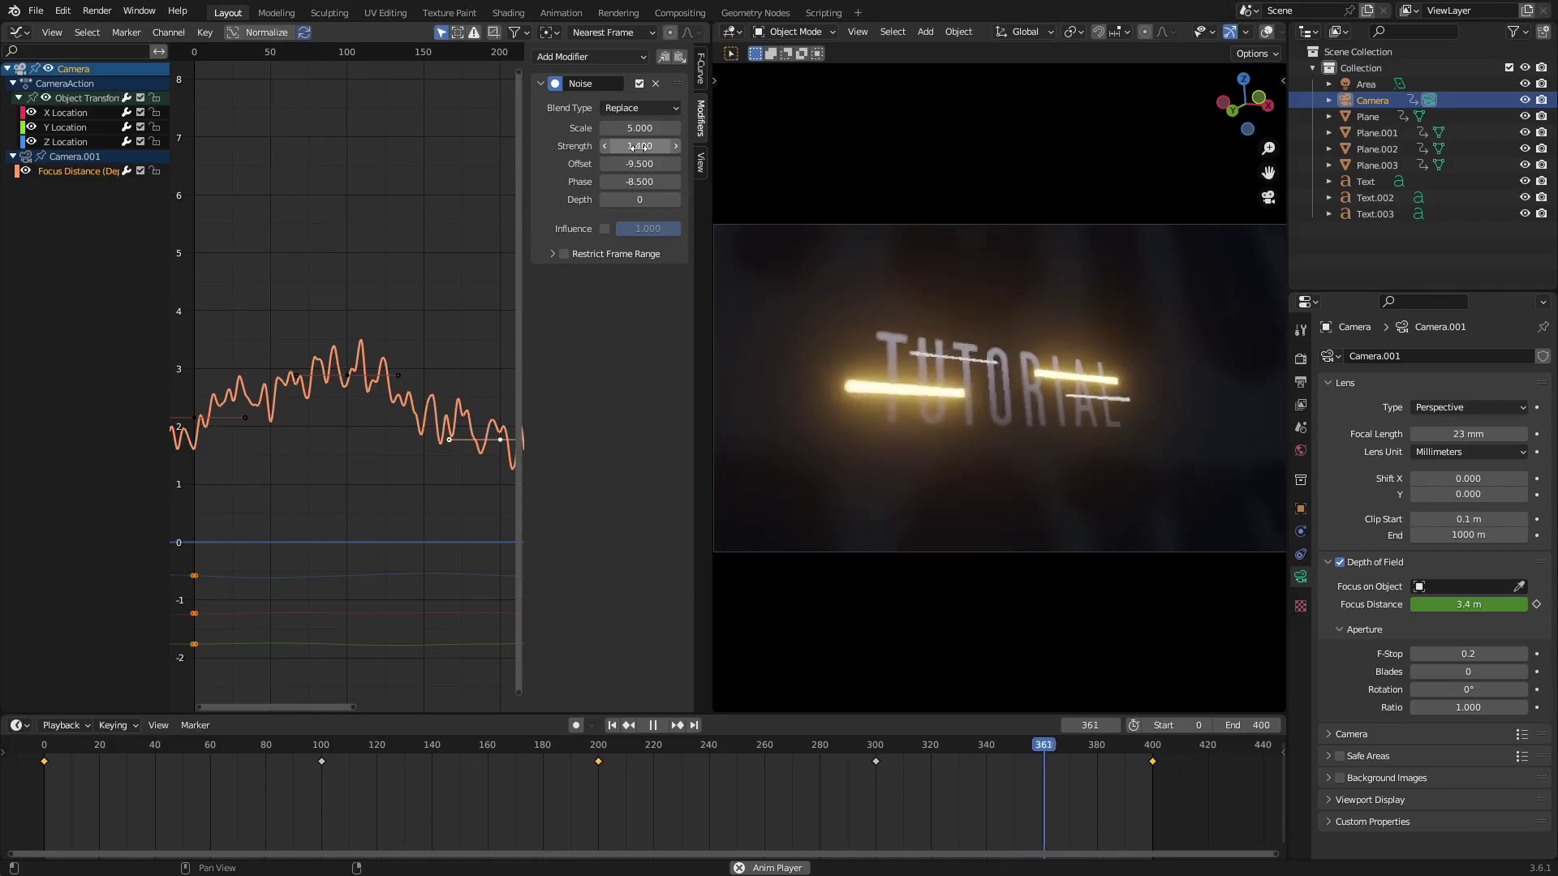
{"action": "left_click", "coordinate": [640, 146]}
{"action": "type", "text": "5.6"}
{"action": "key", "text": "Return"}
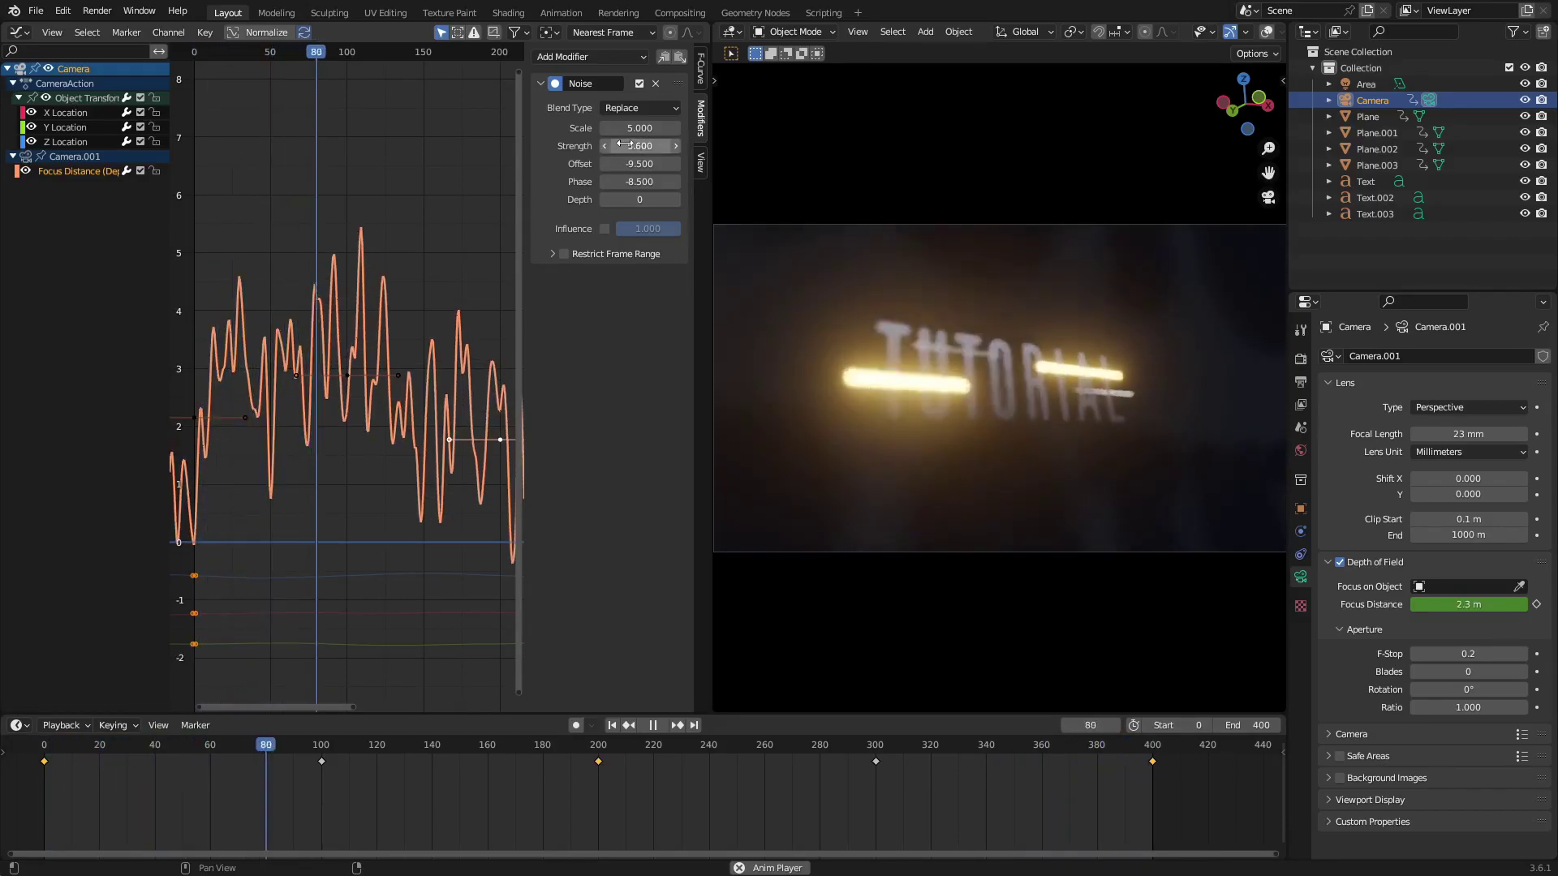
{"action": "left_click", "coordinate": [640, 146]}
{"action": "type", "text": "1"}
{"action": "key", "text": "Return"}
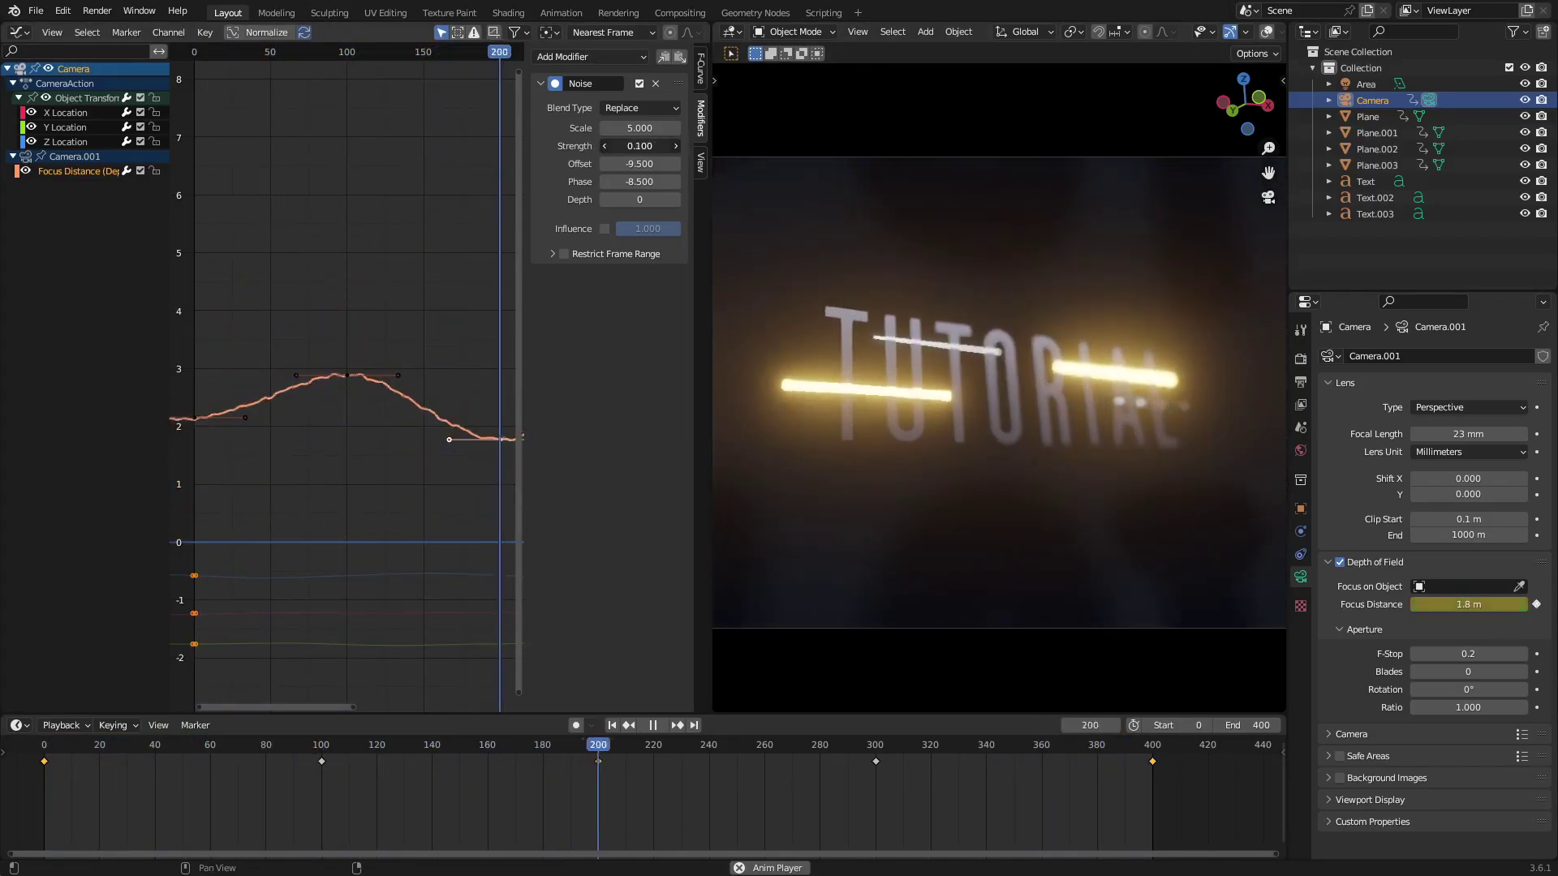
Set the strength of the Focus Distance curve's Noise modifier to 0.5
{"action": "left_click", "coordinate": [639, 147]}
{"action": "type", "text": "0.6"}
{"action": "key", "text": "Return"}
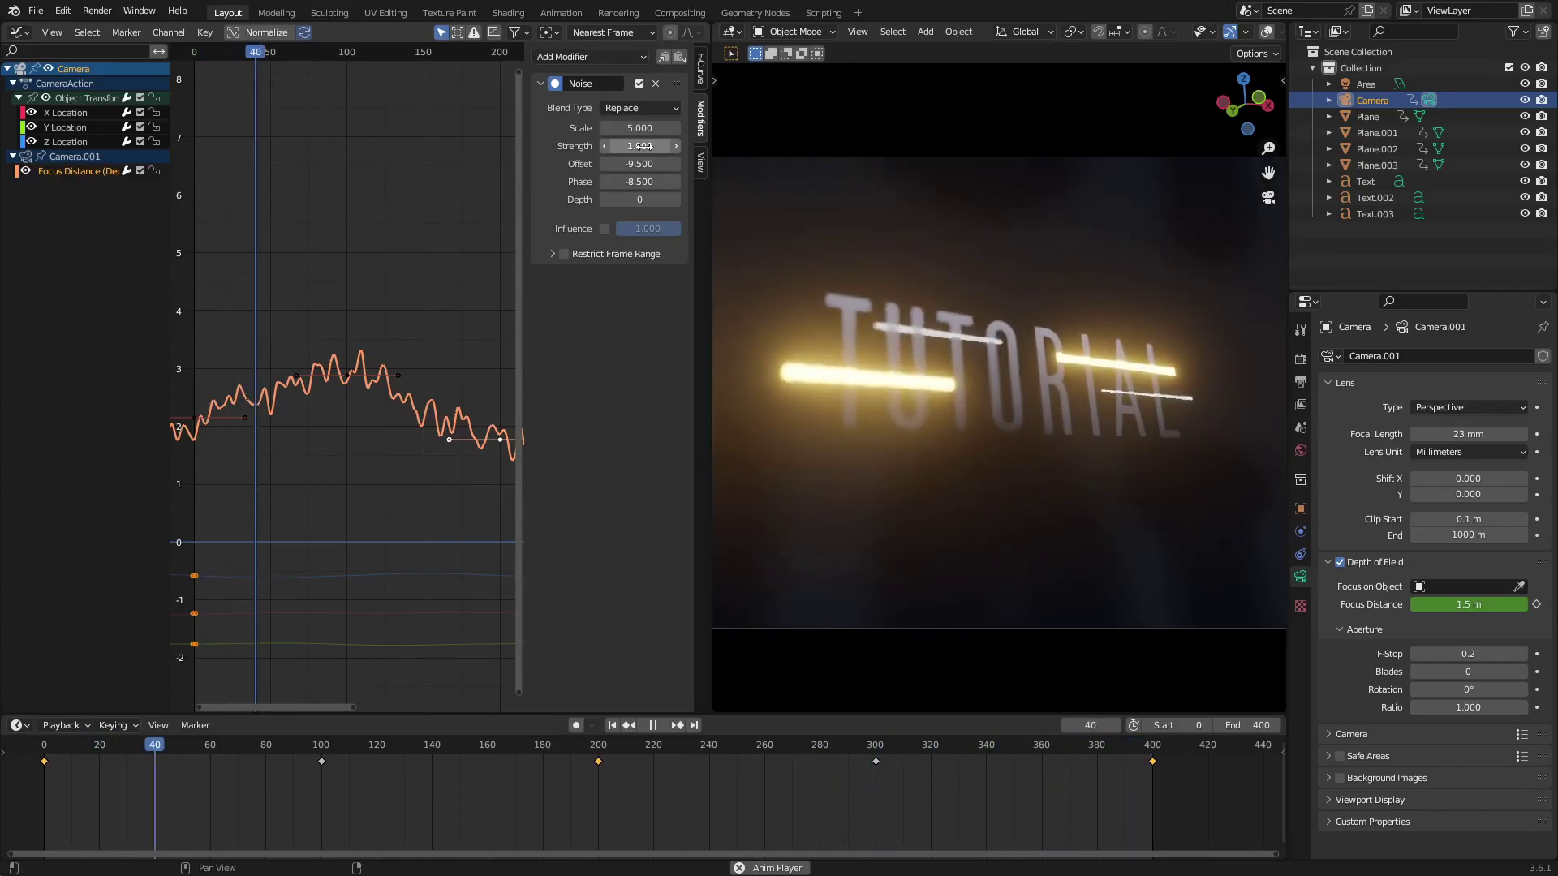
{"action": "left_click_drag", "start_coordinate": [640, 146], "coordinate": [638, 146]}
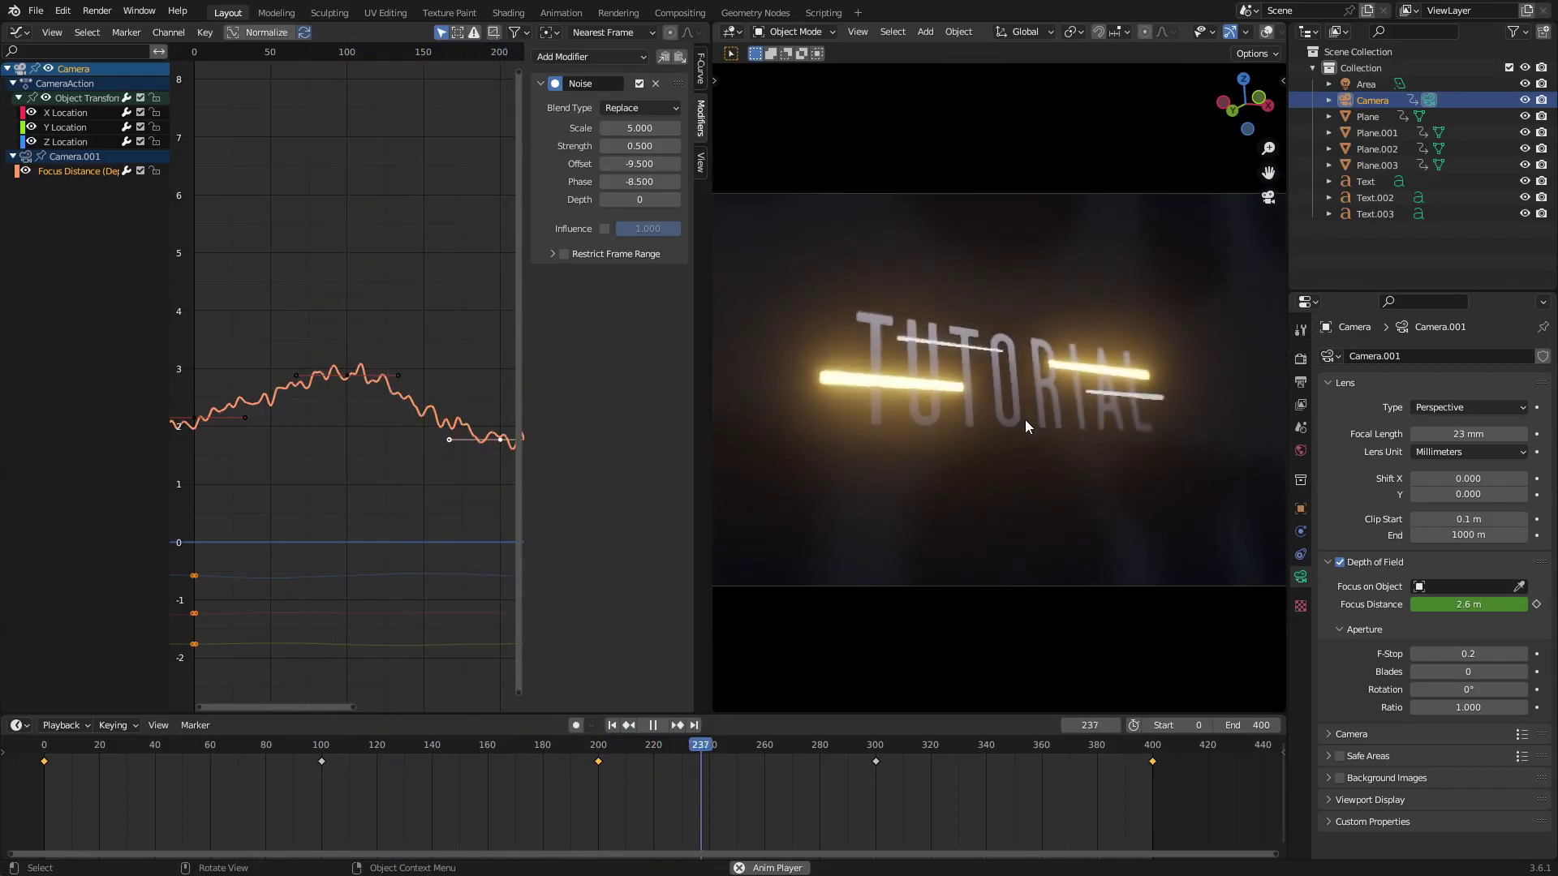
Turn on the viewport overlays and select the four glowing planes together with Text.003 and Text.002
{"action": "left_click", "coordinate": [1015, 480]}
{"action": "left_click", "coordinate": [917, 393]}
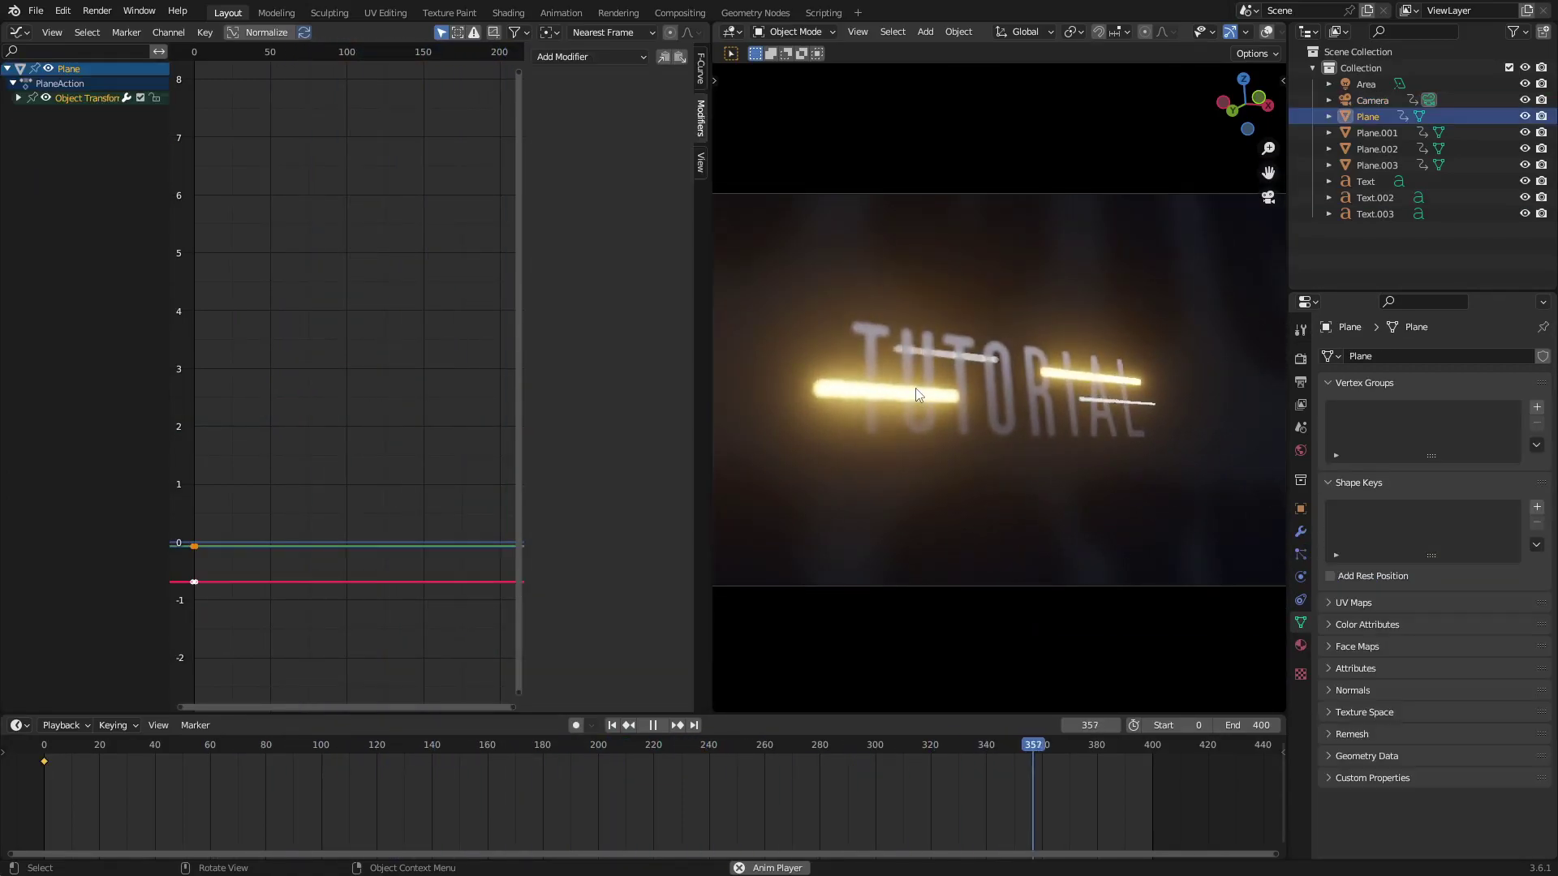
{"action": "left_click", "coordinate": [1267, 32]}
{"action": "left_click", "coordinate": [1108, 380], "text": "shift"}
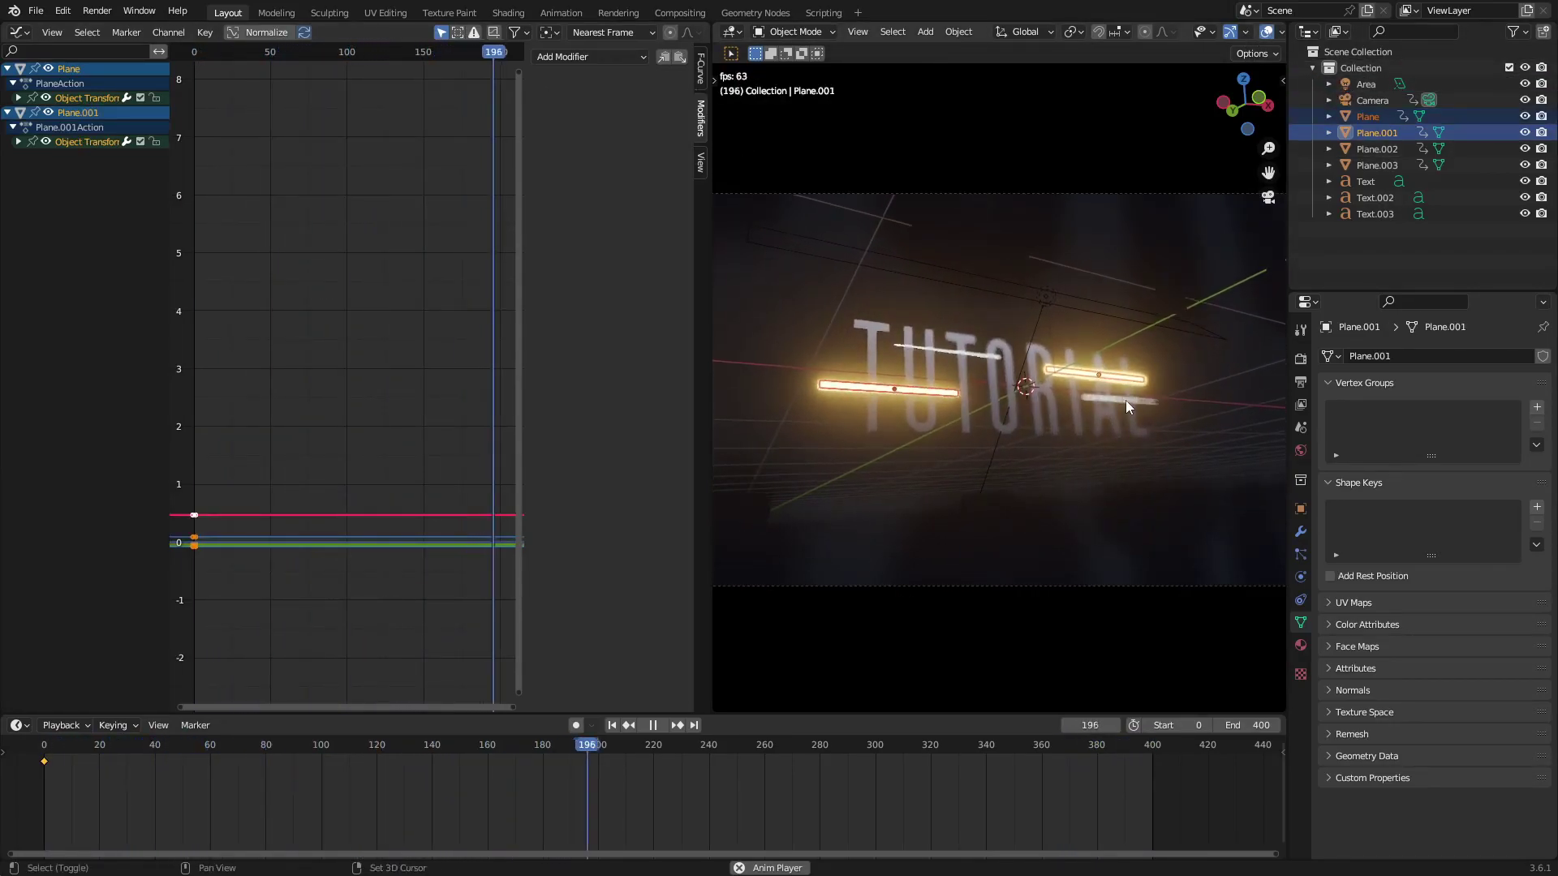
{"action": "left_click", "coordinate": [1123, 396], "text": "shift"}
{"action": "left_click", "coordinate": [947, 352], "text": "shift"}
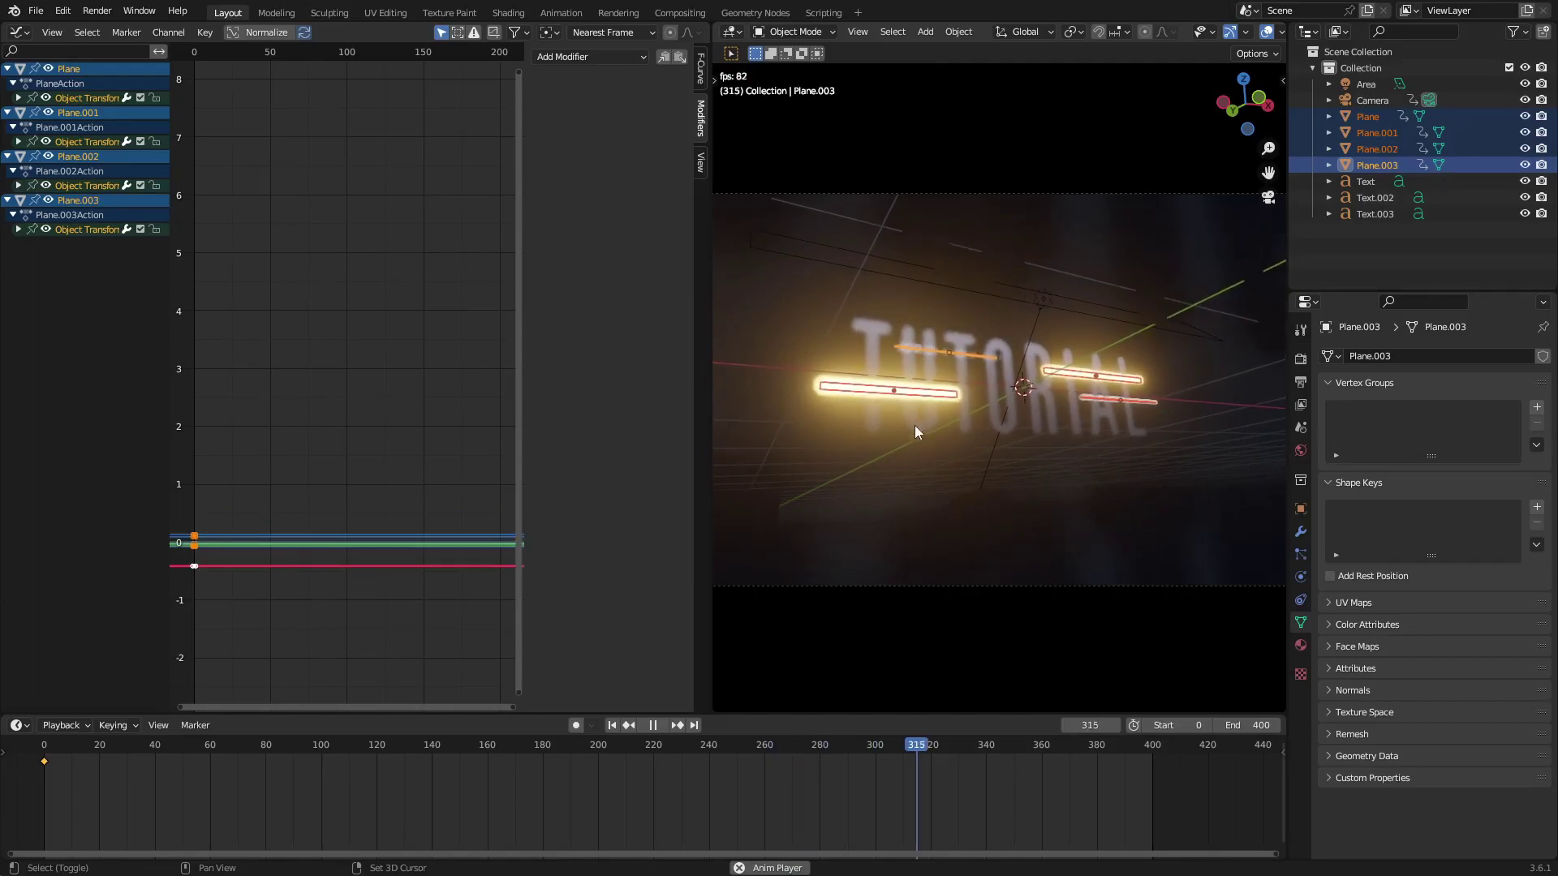
{"action": "left_click", "coordinate": [1175, 239], "text": "shift"}
{"action": "left_click", "coordinate": [1171, 513], "text": "shift"}
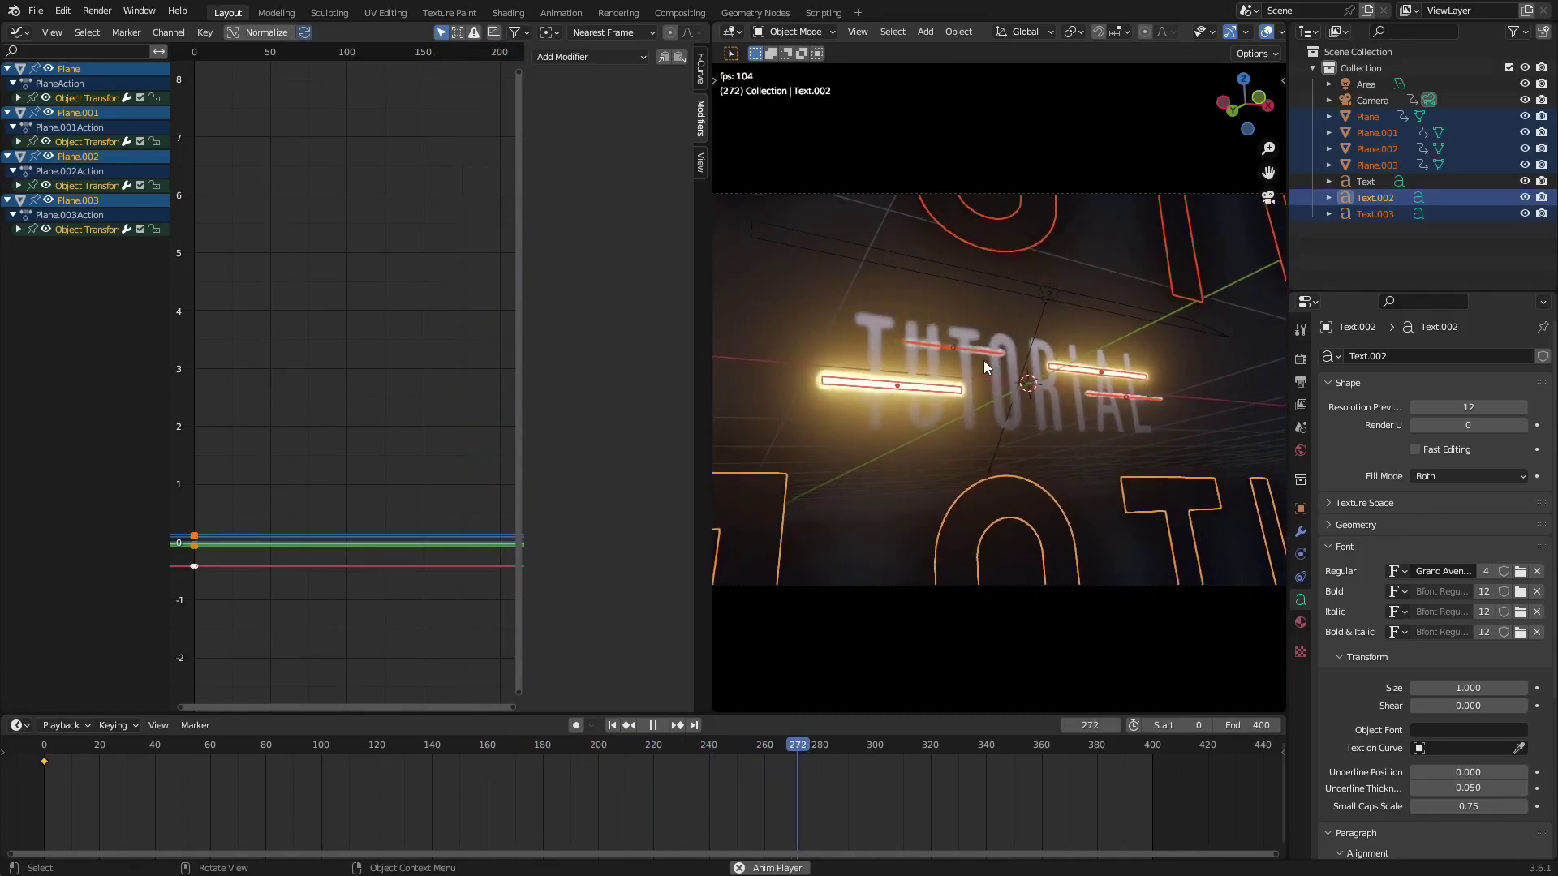
Stop playback, return to frame 0 and insert Location keyframes for the selected planes and texts
{"action": "key", "text": "space"}
{"action": "left_click", "coordinate": [612, 725]}
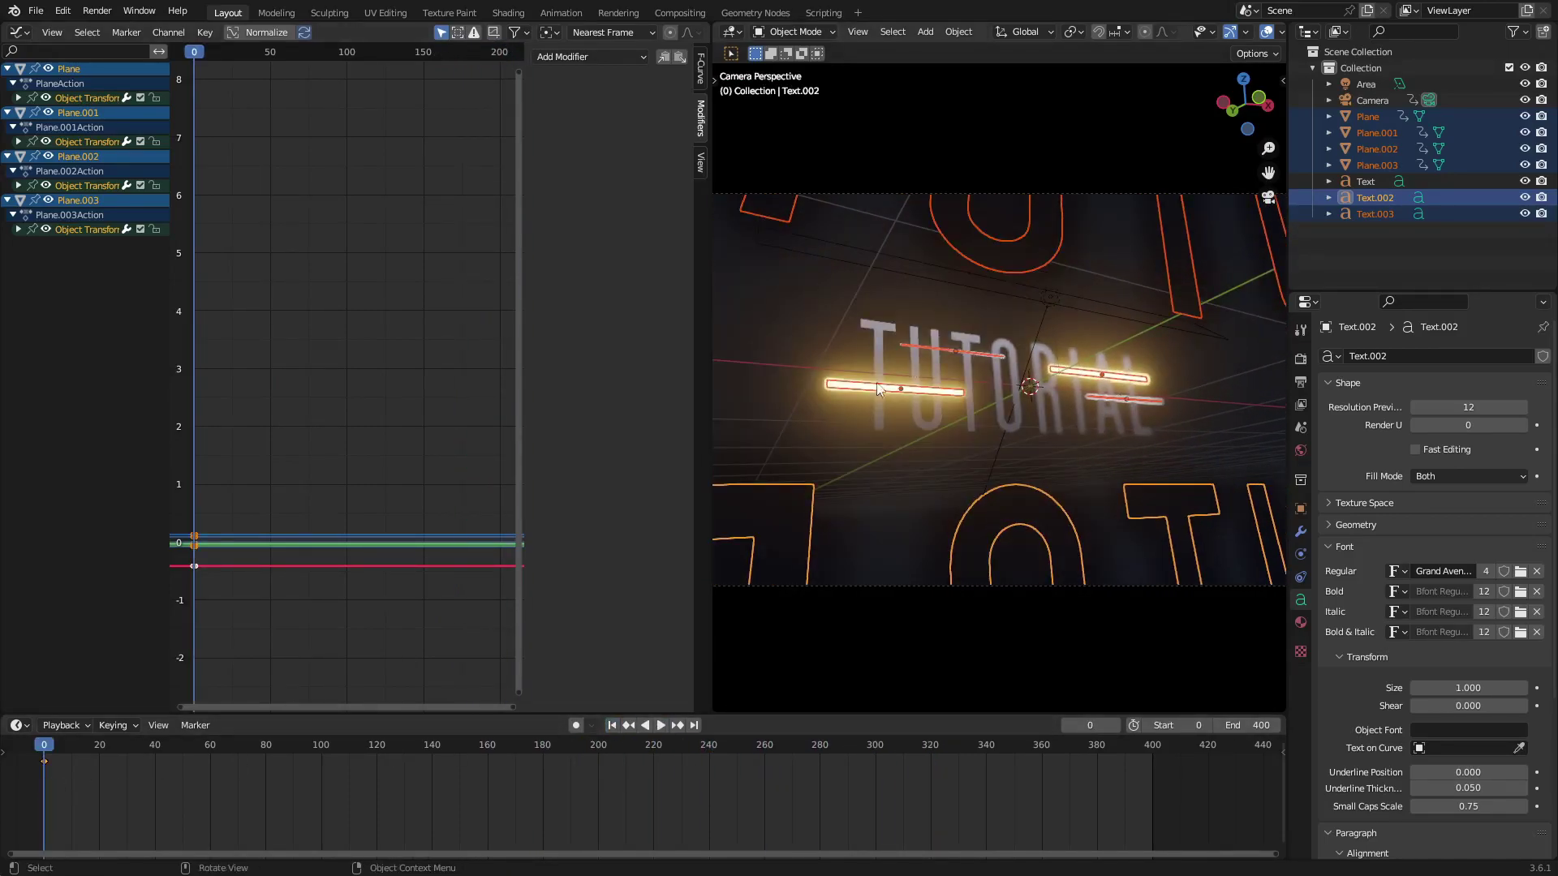
{"action": "key", "text": "i"}
{"action": "left_click", "coordinate": [1005, 294]}
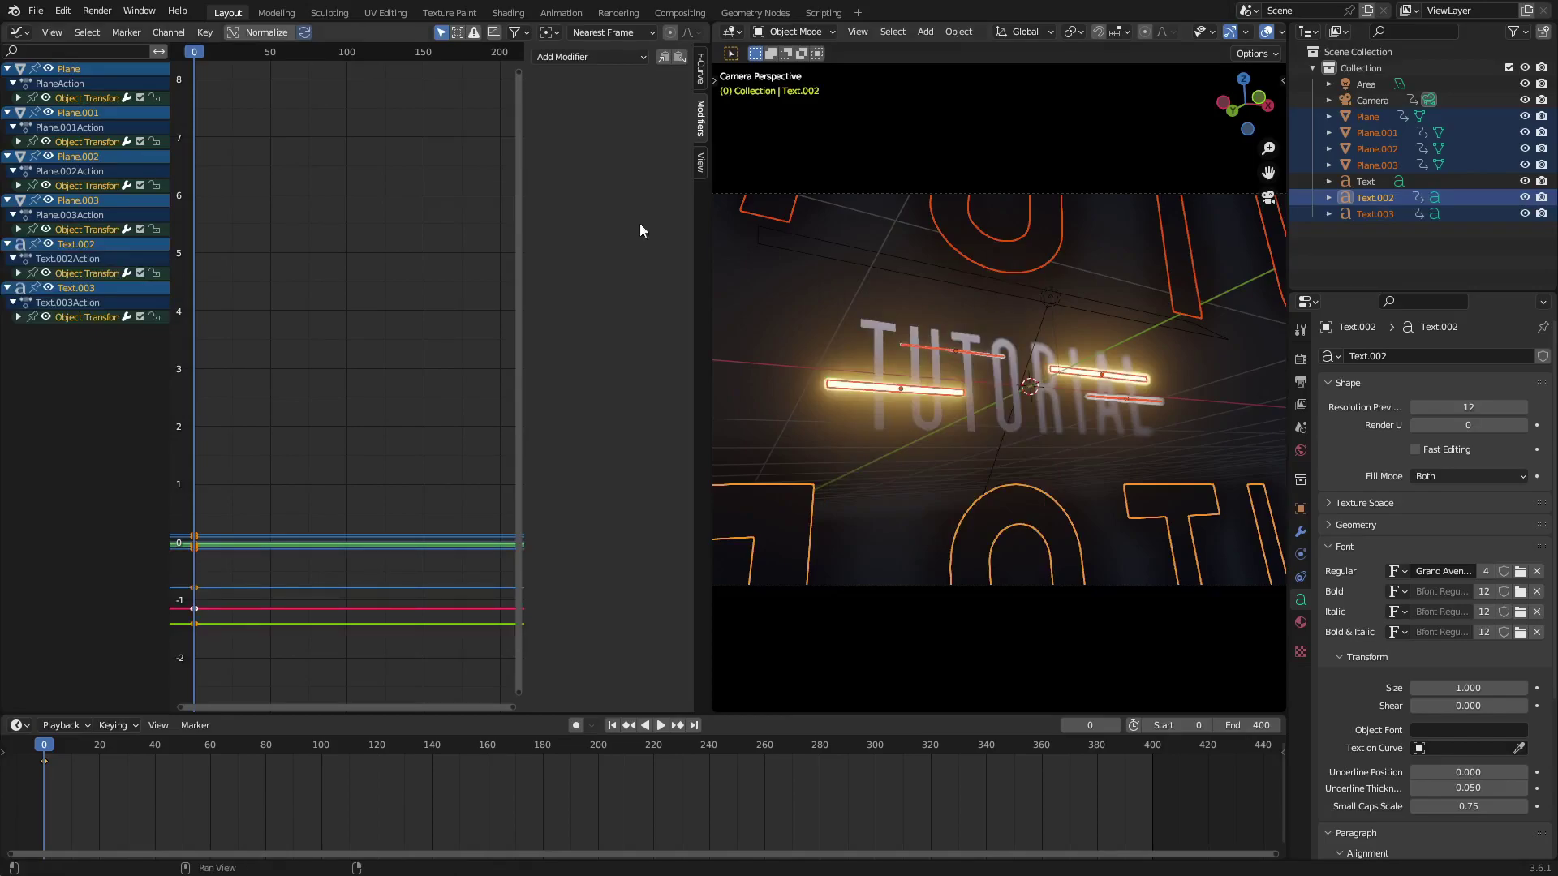
Expand the Object Transforms channels of all selected planes and texts to list their location curves
{"action": "left_click", "coordinate": [95, 99]}
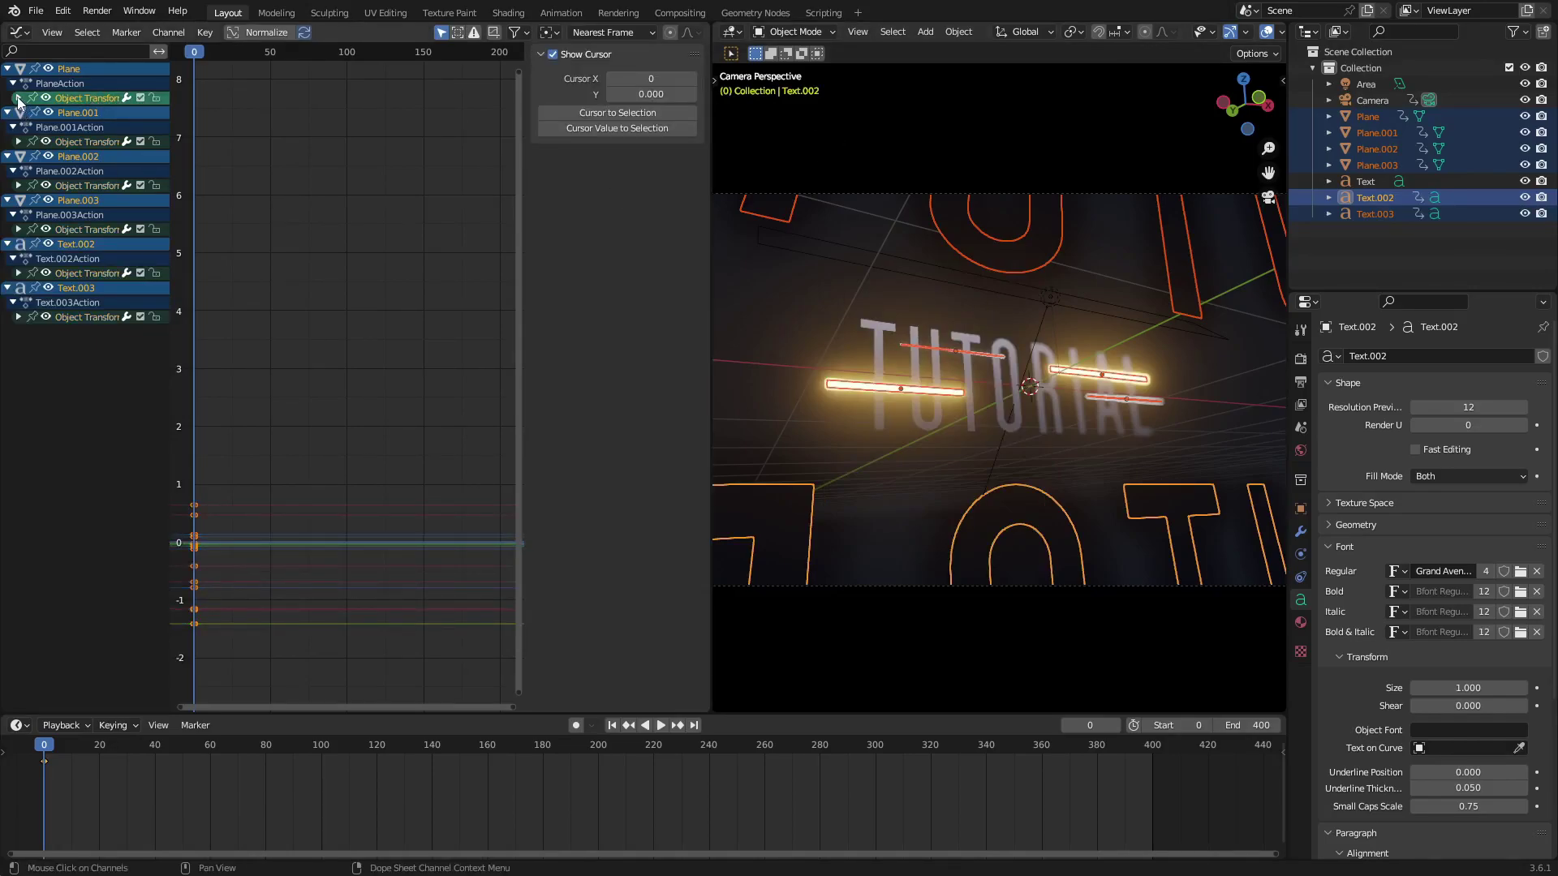
{"action": "left_click", "coordinate": [18, 185]}
{"action": "left_click", "coordinate": [18, 274]}
{"action": "left_click", "coordinate": [18, 361]}
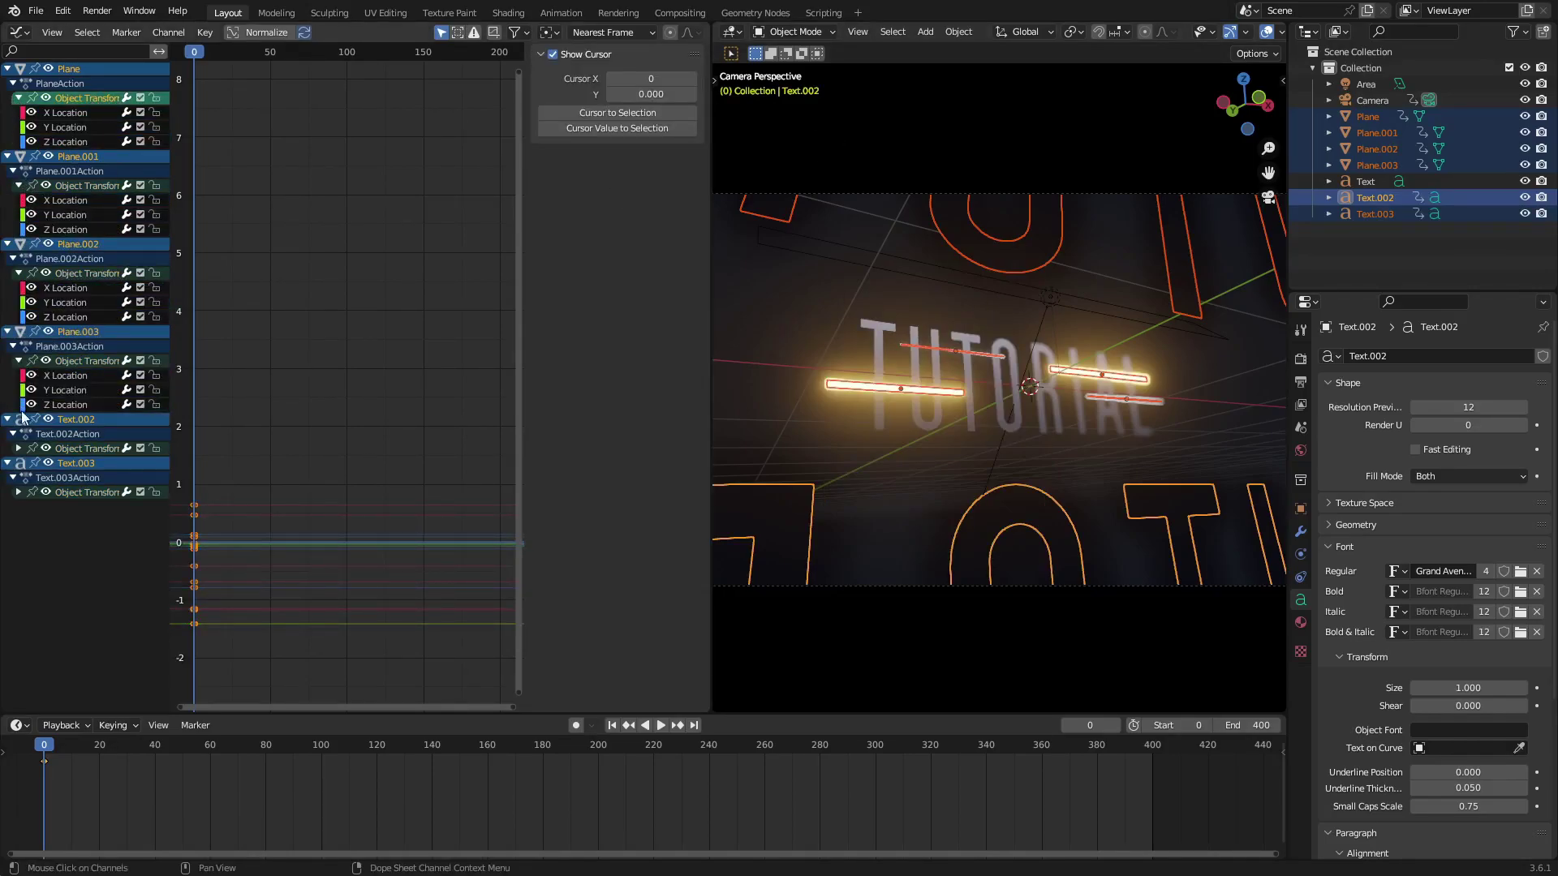
{"action": "left_click", "coordinate": [19, 98]}
{"action": "left_click", "coordinate": [19, 99]}
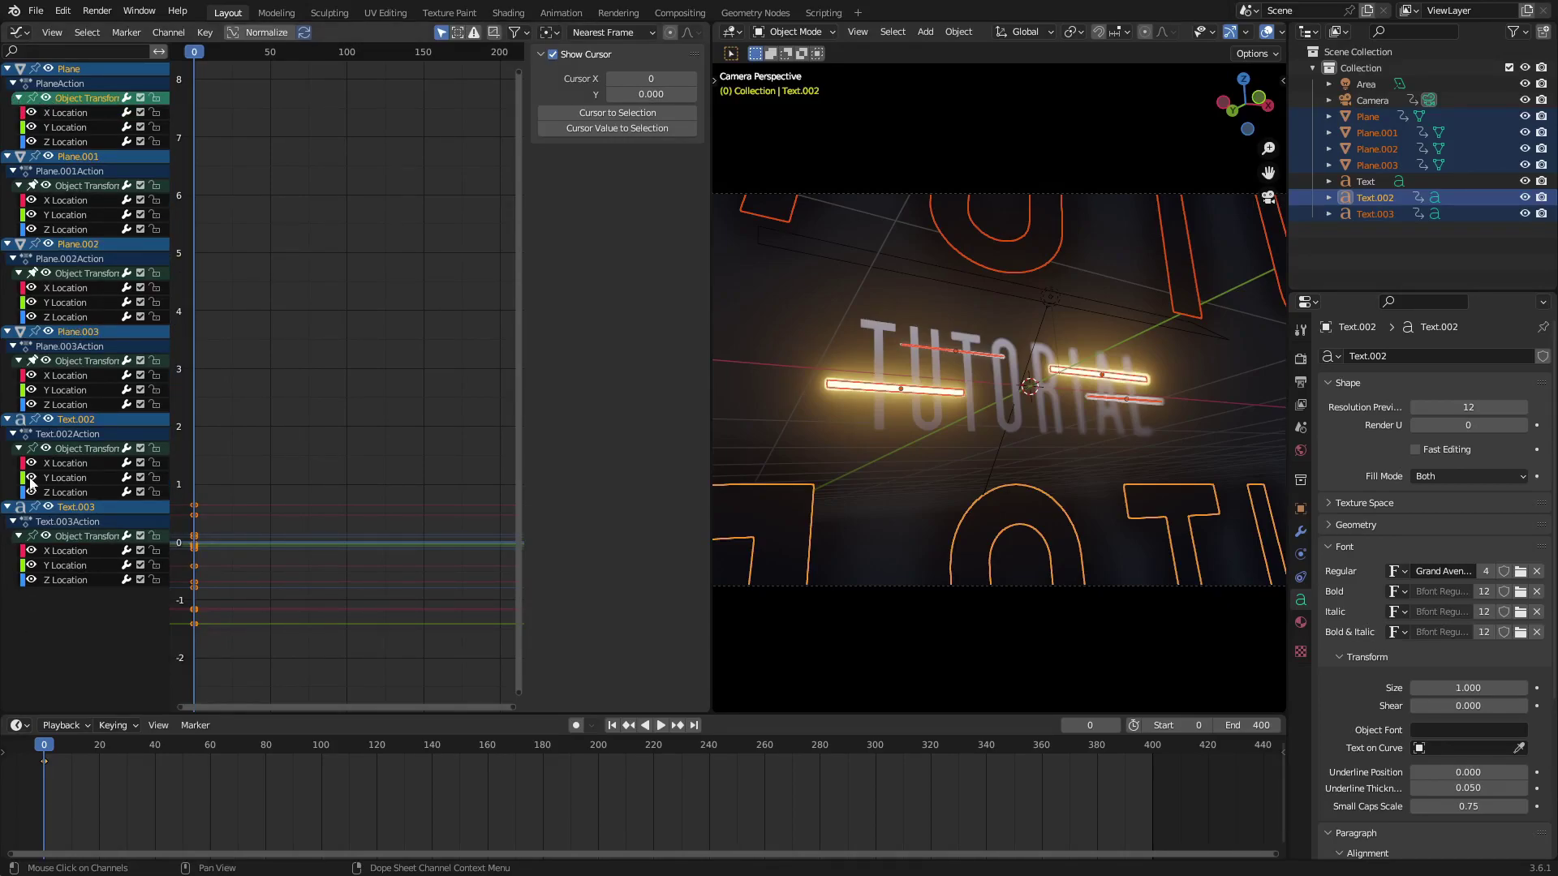
Paste the copied Noise modifier onto Plane's X Location curve and play the animation
{"action": "left_click", "coordinate": [71, 114]}
{"action": "left_click", "coordinate": [680, 57]}
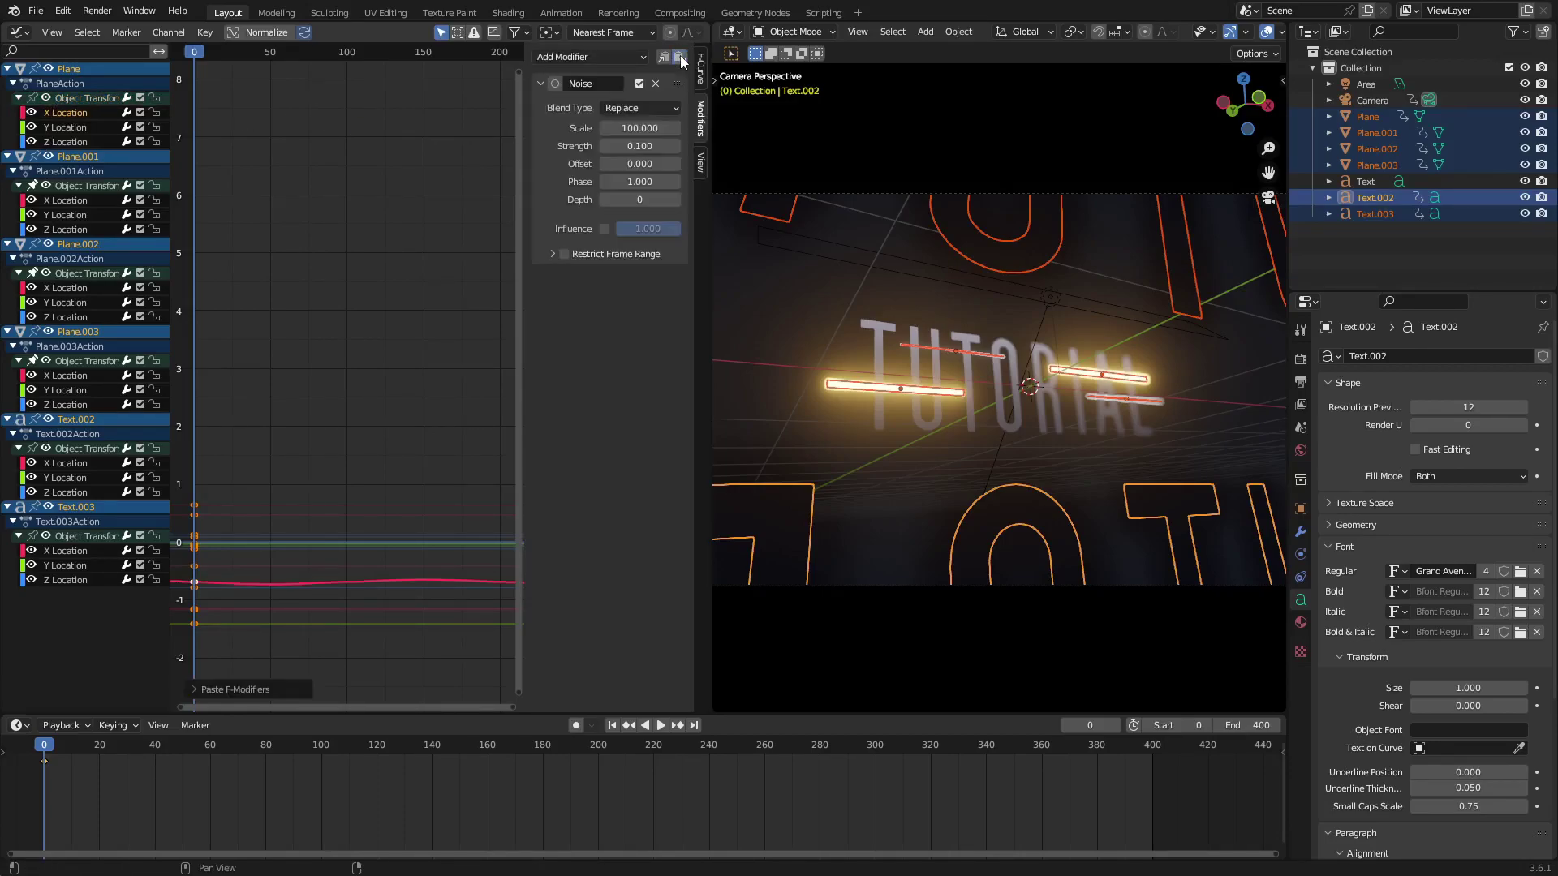
{"action": "key", "text": "space"}
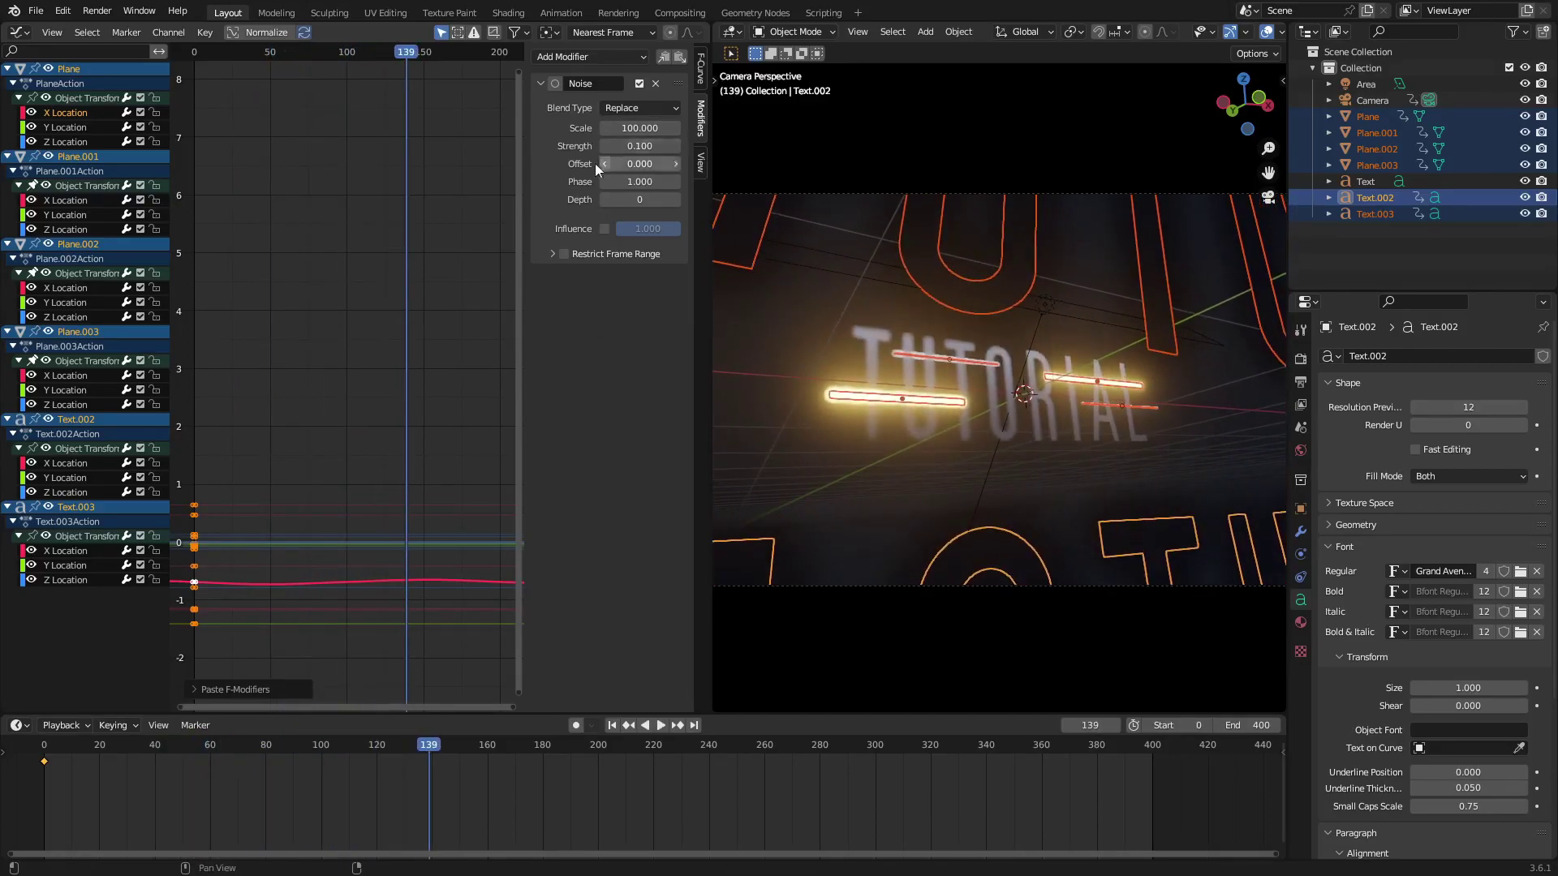
Paste the Noise modifier onto Plane's Y Location curve, set its offset to 282.2 and play the animation
{"action": "left_click", "coordinate": [62, 128]}
{"action": "left_click", "coordinate": [679, 57]}
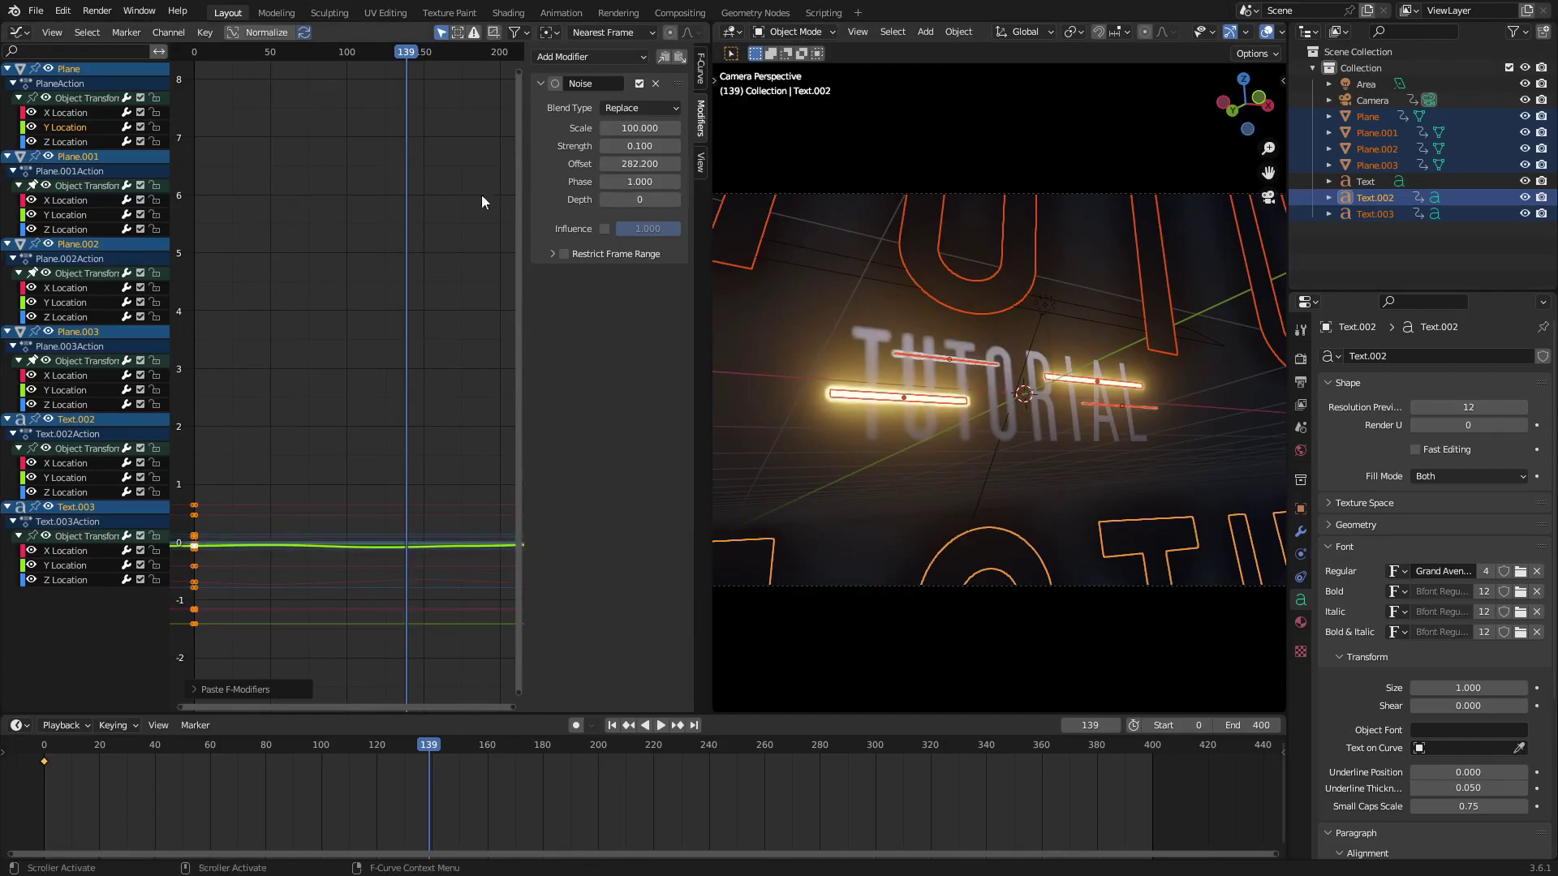
{"action": "key", "text": "space"}
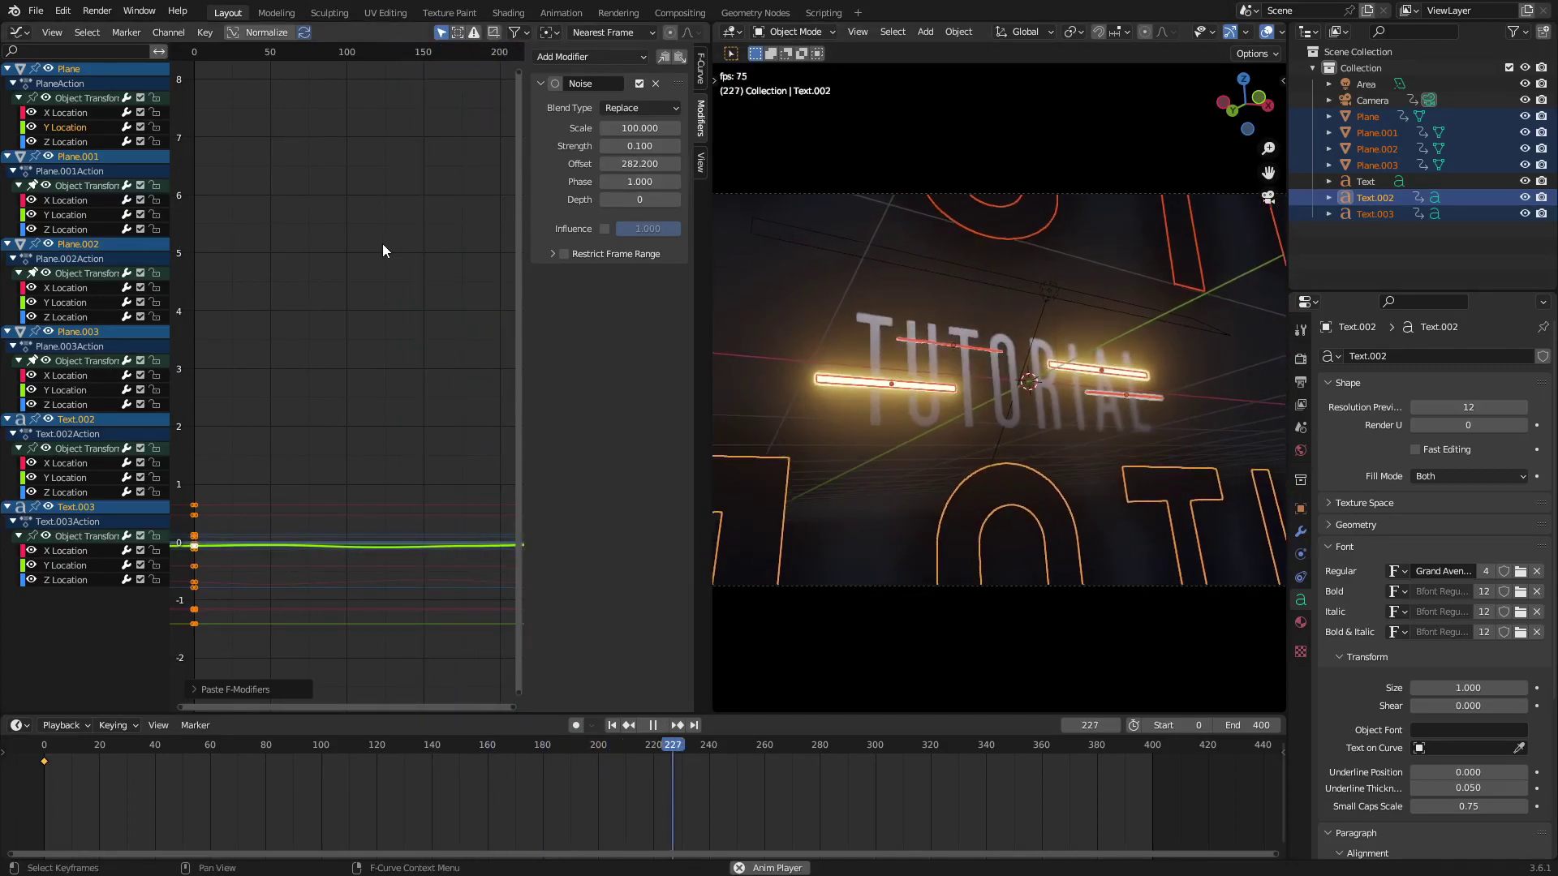
Stop playback, select only Plane and remove the Noise modifier from its Y Location curve
{"action": "left_click", "coordinate": [841, 435]}
{"action": "key", "text": "space"}
{"action": "left_click", "coordinate": [875, 387]}
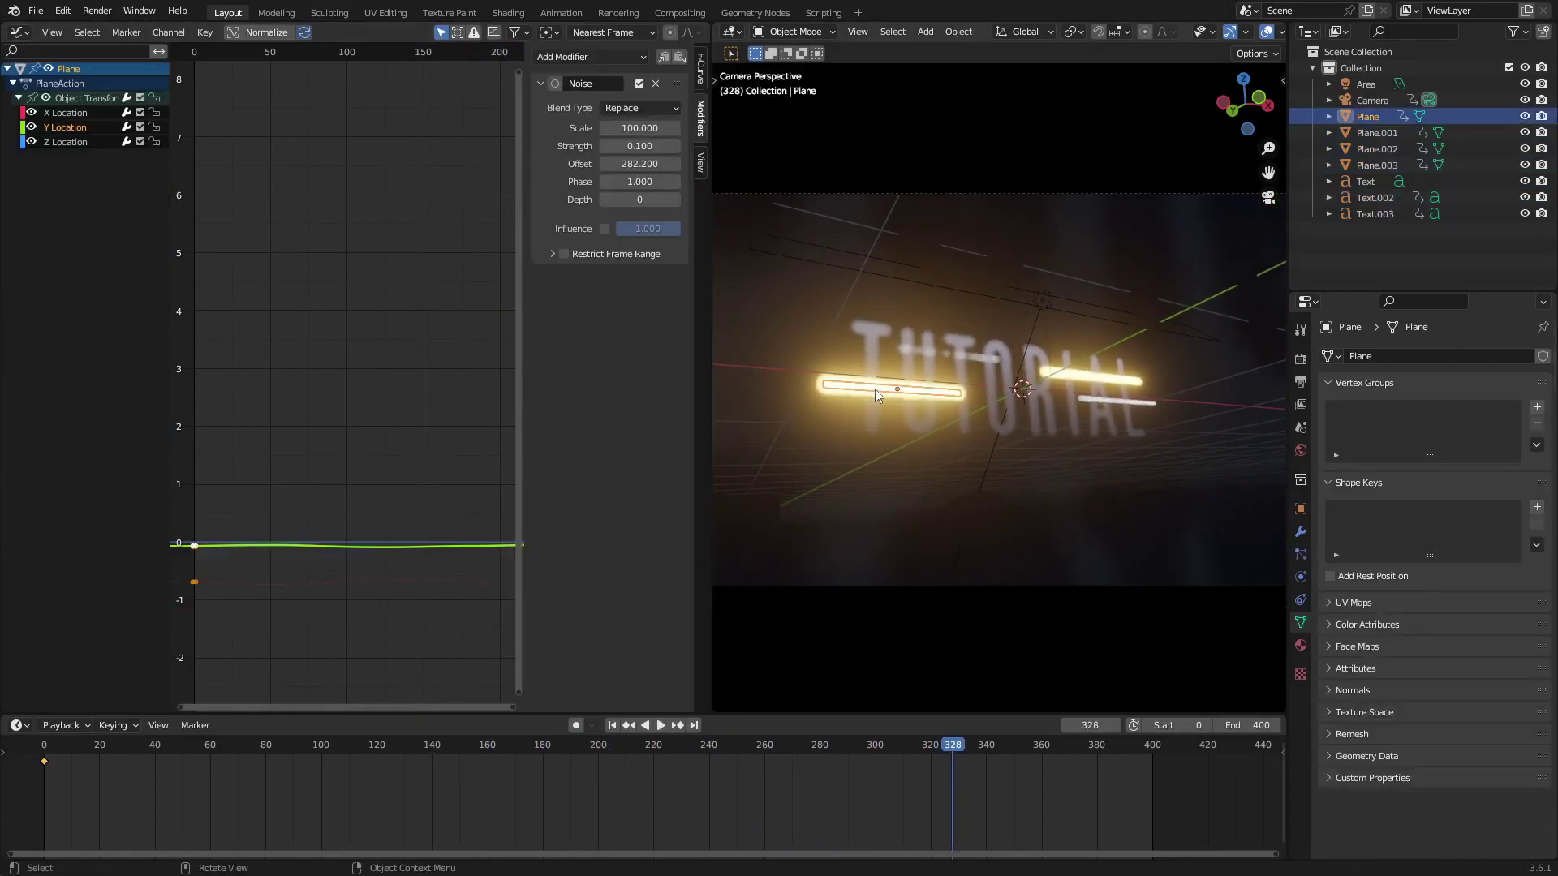
{"action": "left_click", "coordinate": [656, 83]}
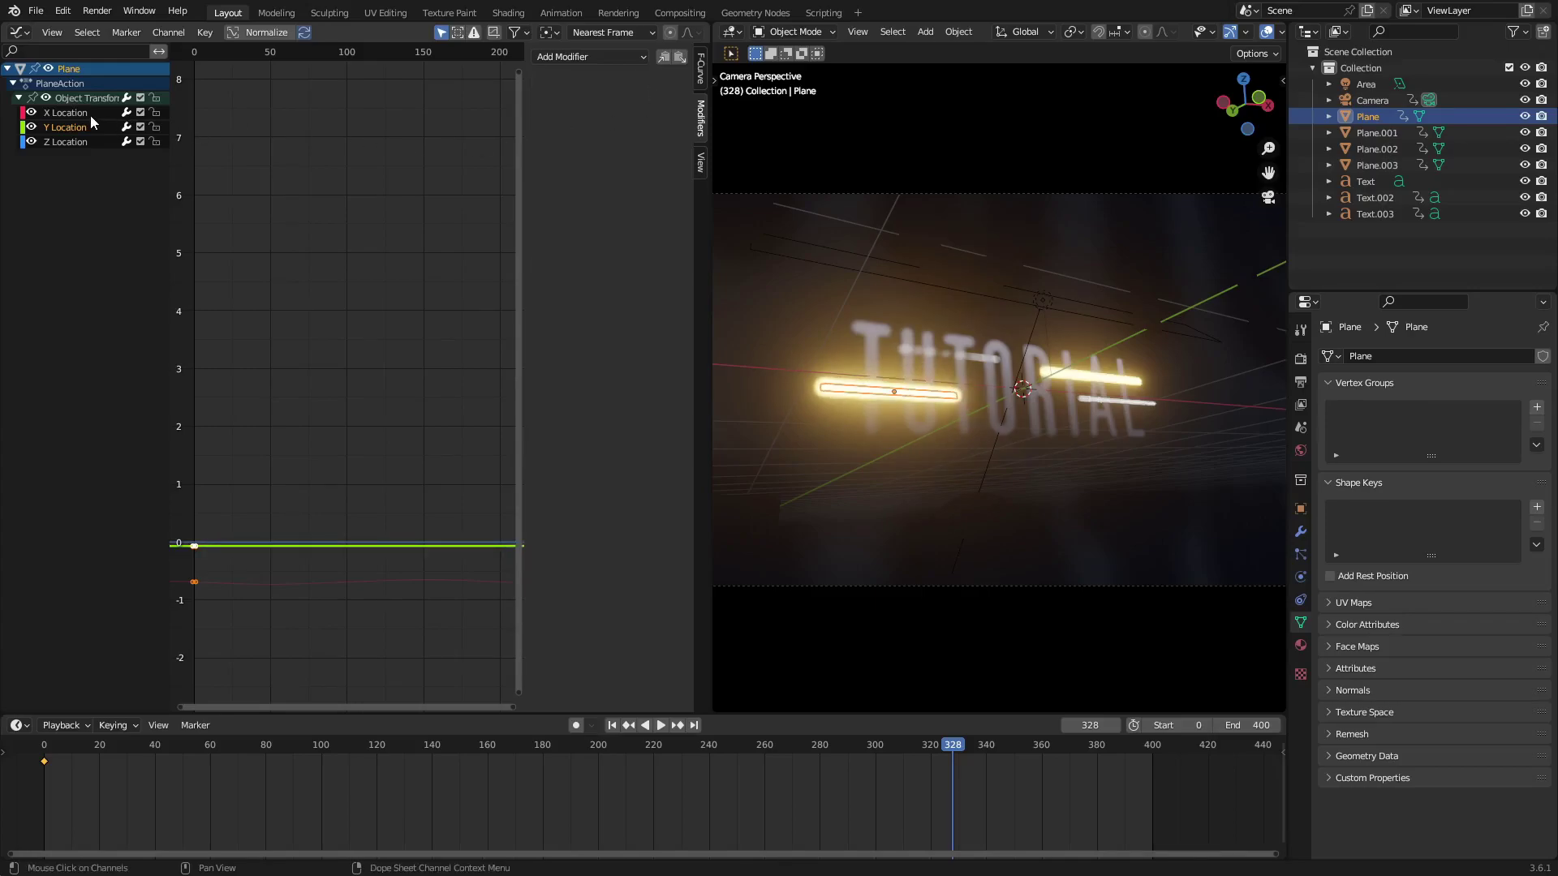
Select Plane's Z Location curve and play the animation from the start to check the bar's movement
{"action": "left_click_drag", "start_coordinate": [811, 751], "coordinate": [392, 745]}
{"action": "left_click", "coordinate": [614, 726]}
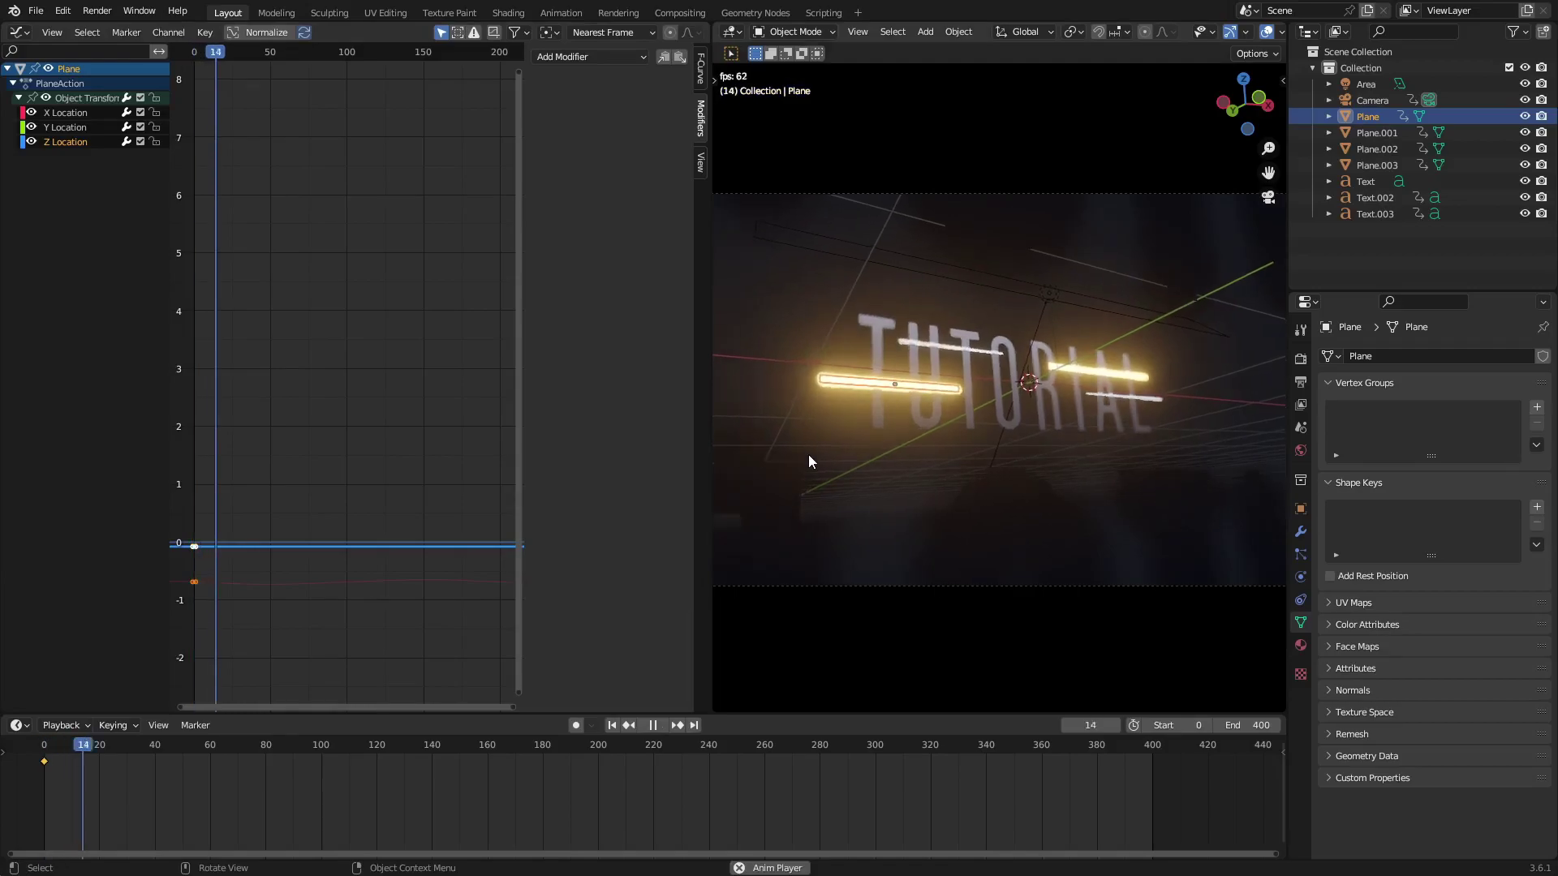
{"action": "key", "text": "space"}
{"action": "key", "text": "space"}
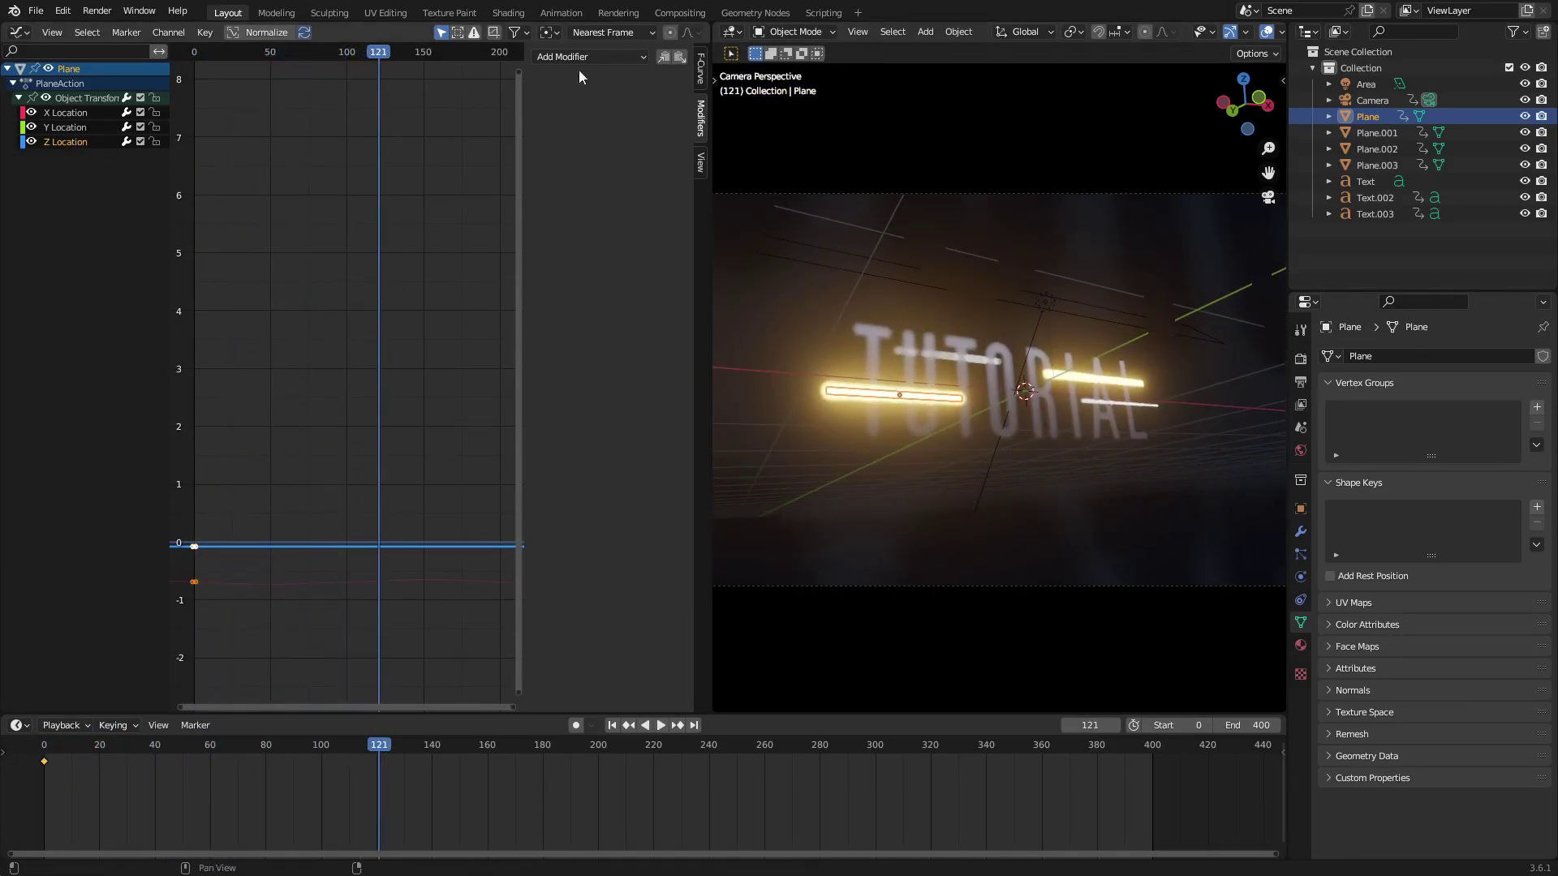
Paste the Noise modifier onto Plane's Z Location curve, play the animation and shift the noise offset
{"action": "left_click", "coordinate": [680, 56]}
{"action": "key", "text": "space"}
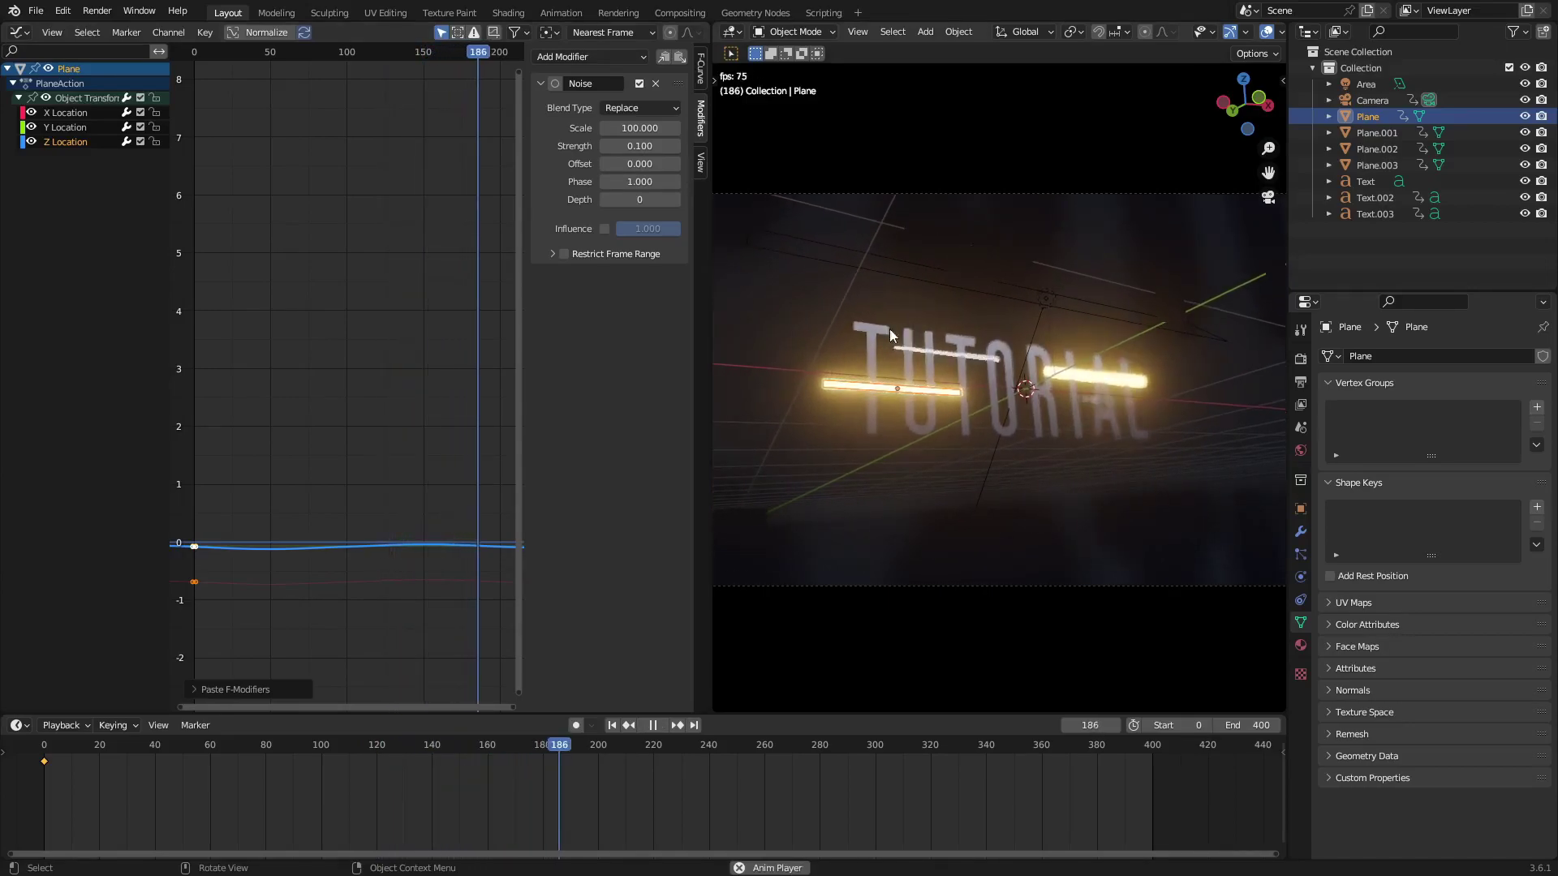
{"action": "left_click_drag", "start_coordinate": [633, 163], "coordinate": [665, 162]}
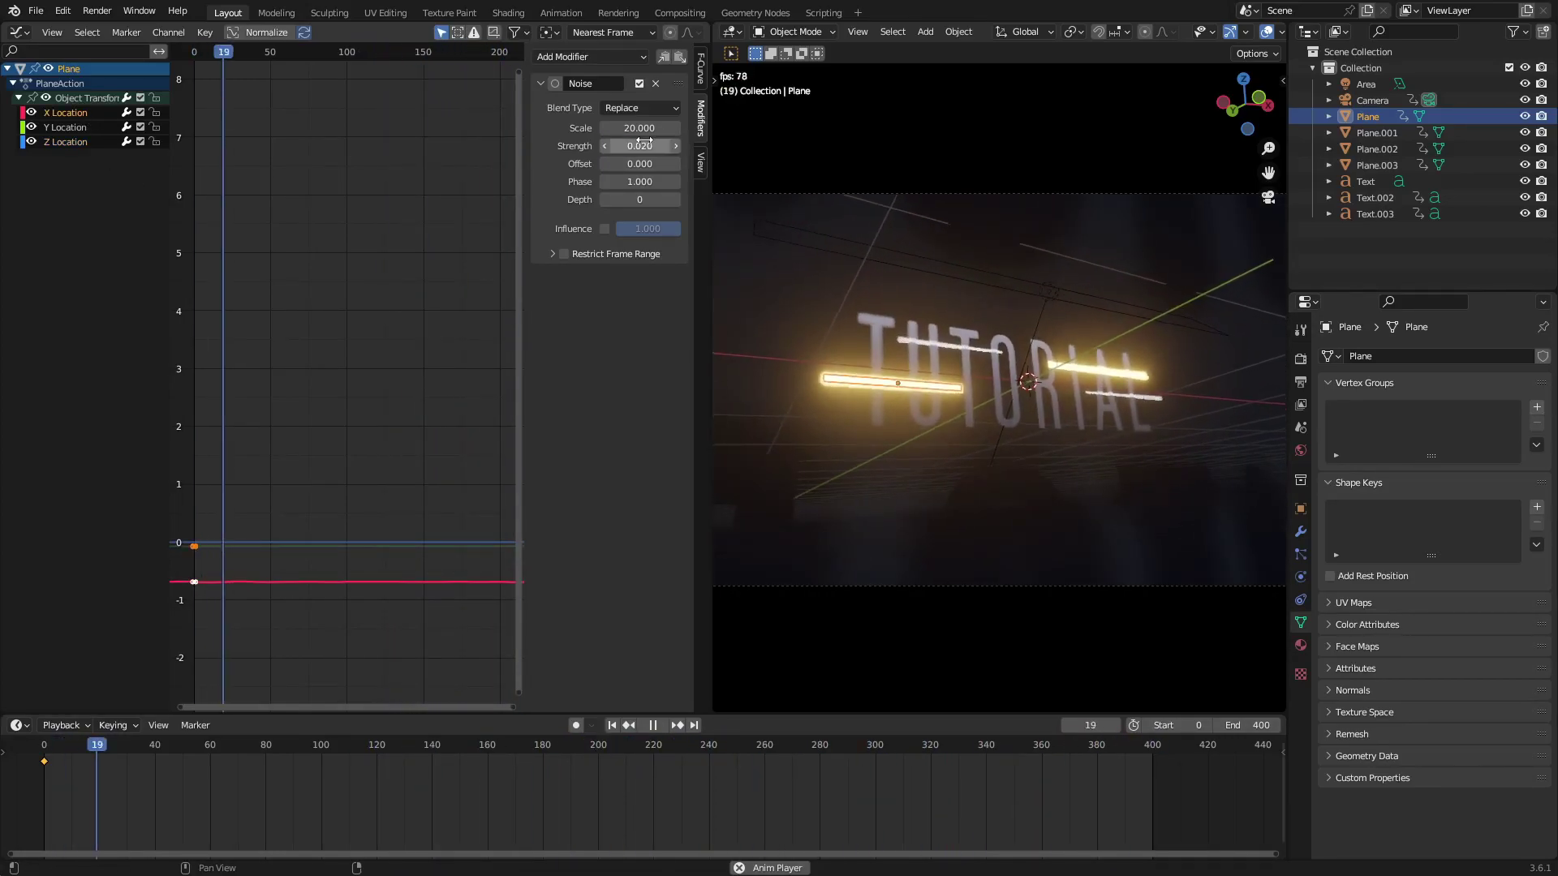
Set the Noise scale to 50 on Plane's X Location curve, then select the Z Location curve
{"action": "double_click", "coordinate": [641, 128]}
{"action": "type", "text": "50"}
{"action": "key", "text": "Return"}
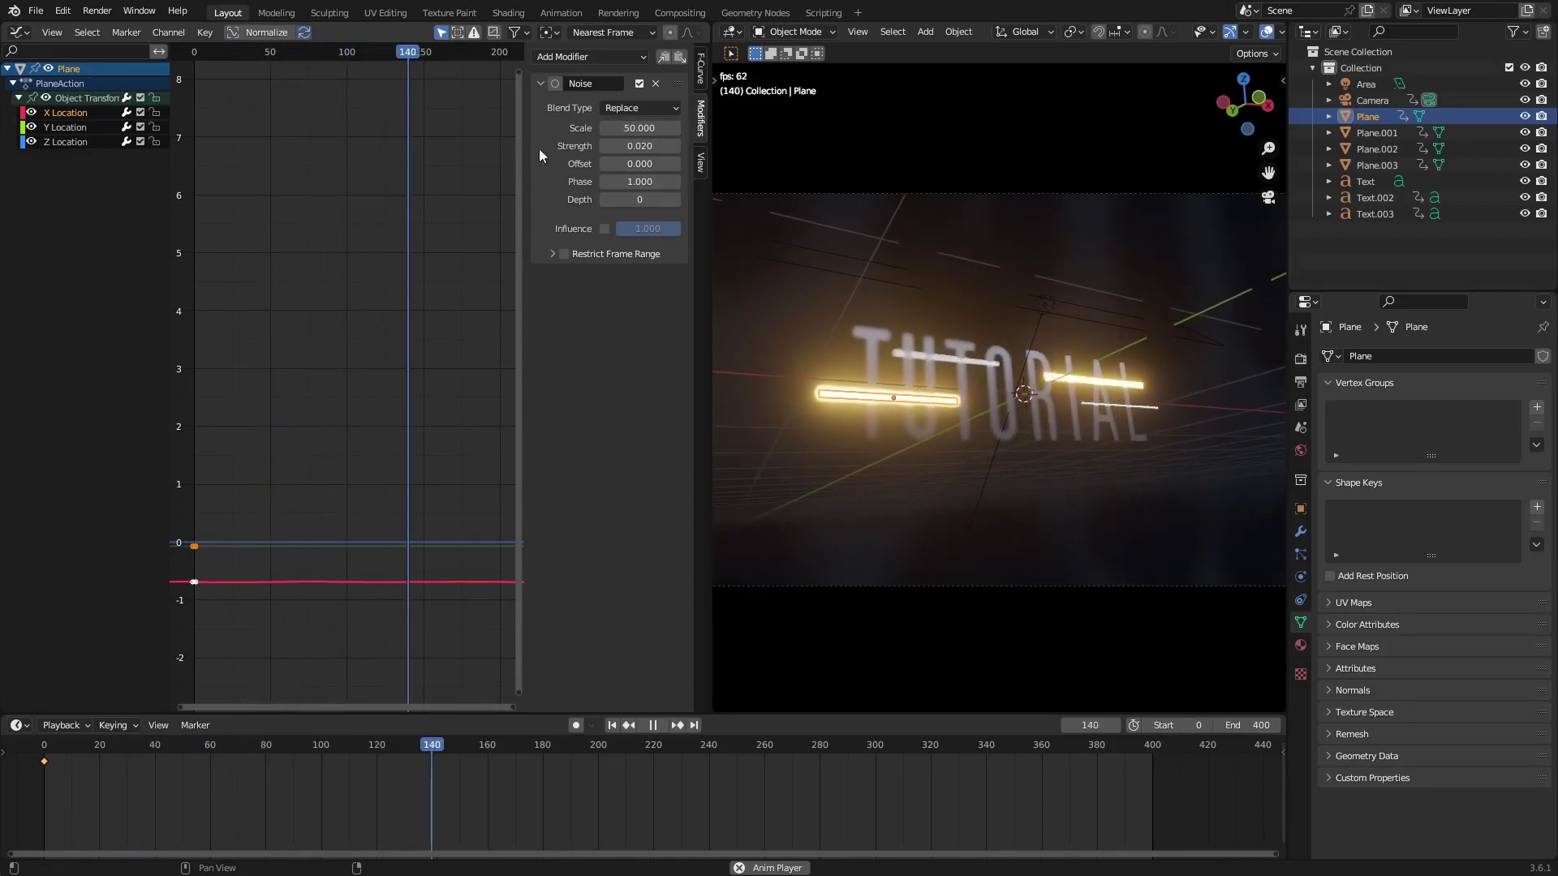
{"action": "left_click", "coordinate": [81, 142]}
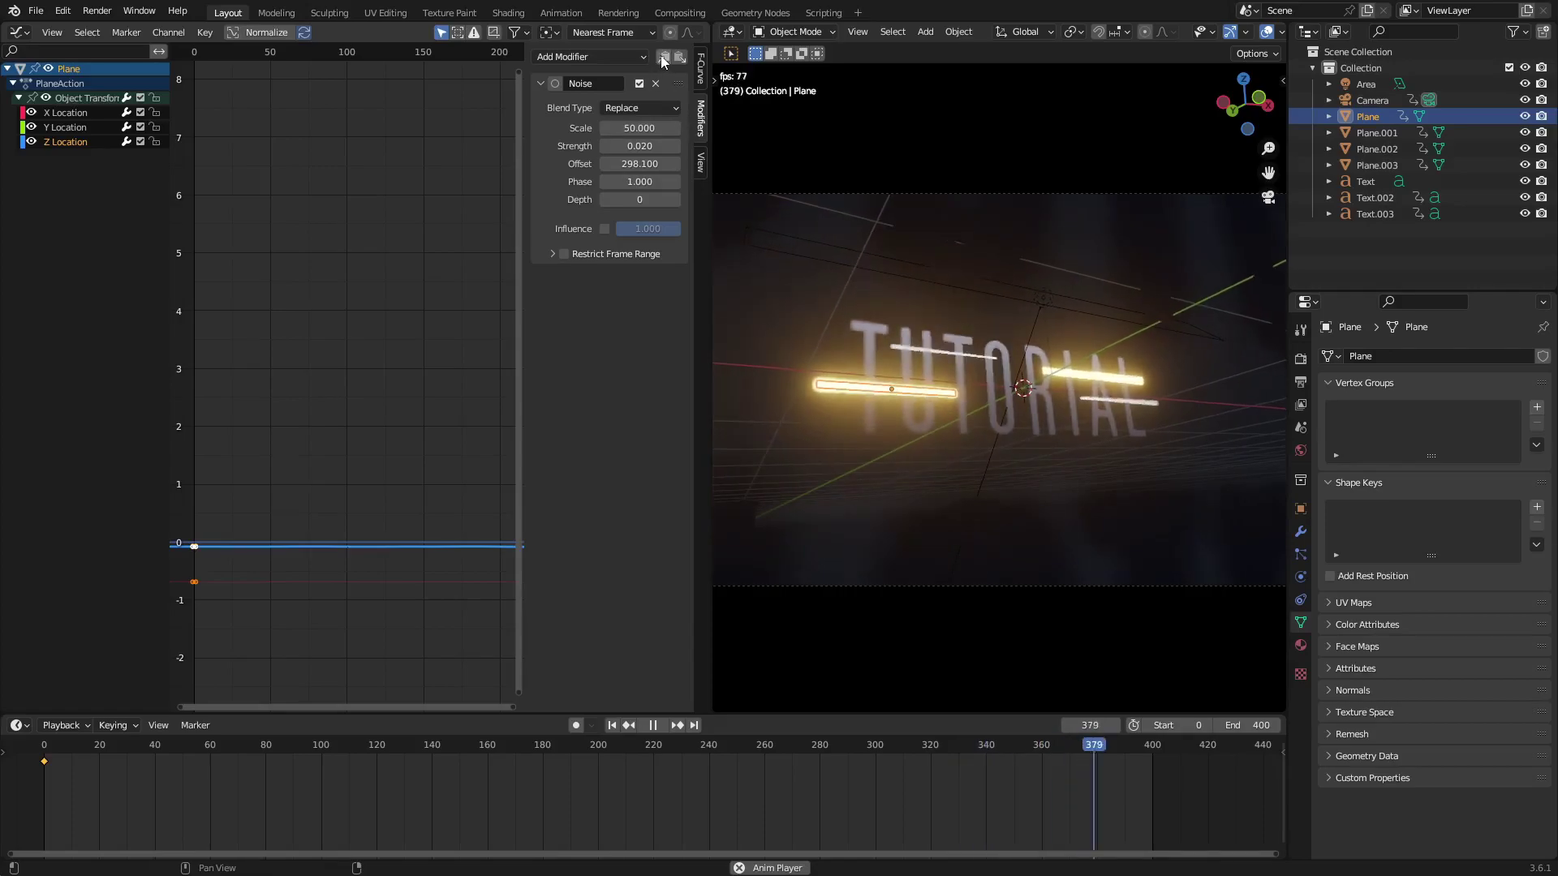
Copy the Noise modifier from Plane's X Location curve and paste it onto Plane.001's X Location curve
{"action": "left_click", "coordinate": [65, 113]}
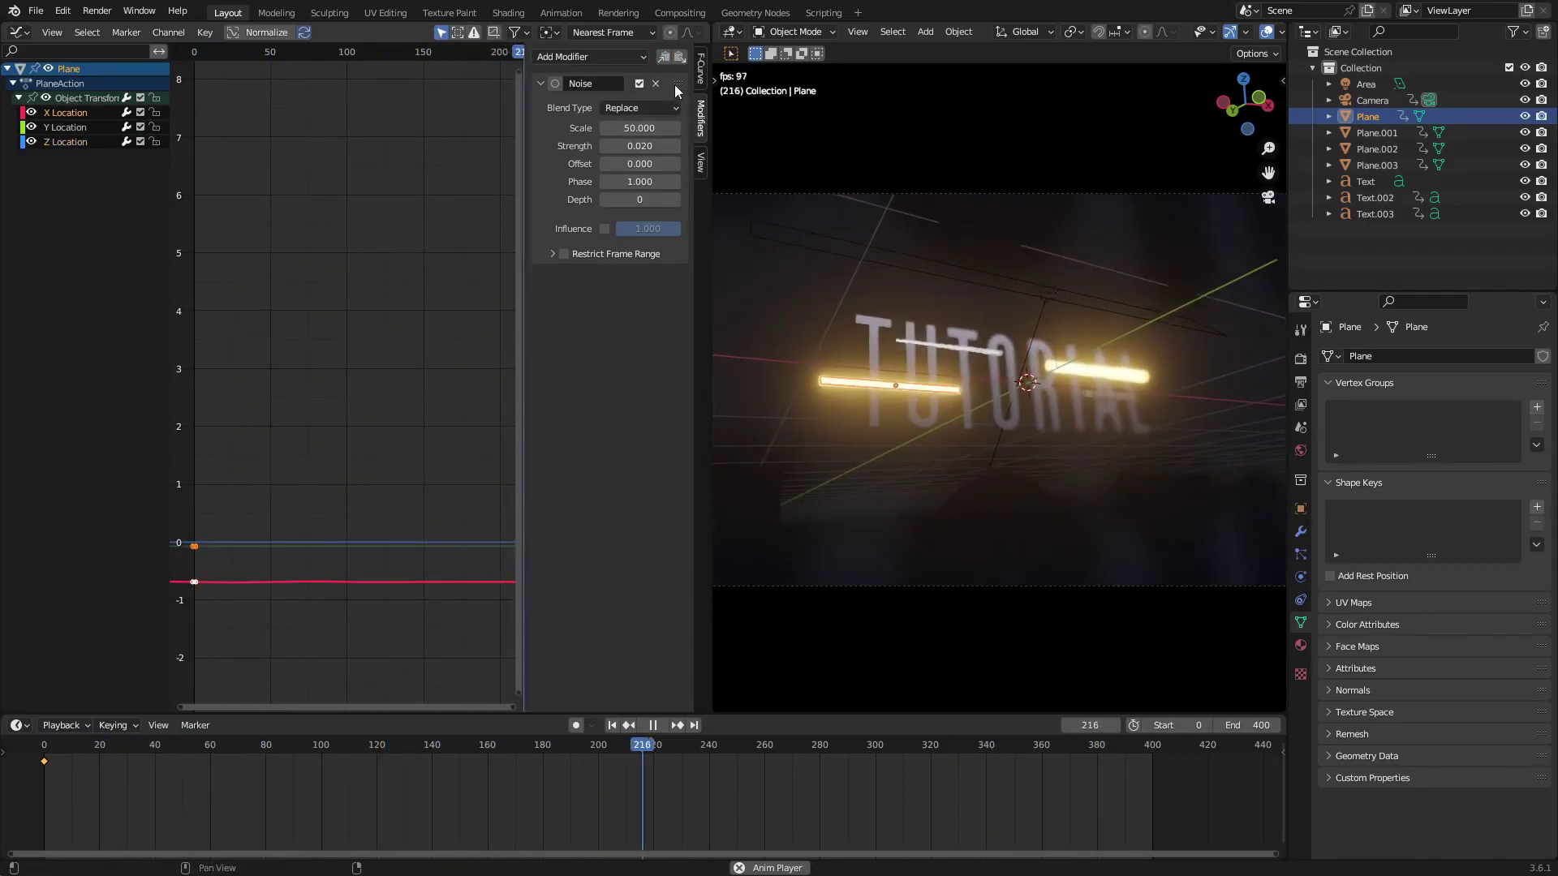
{"action": "left_click", "coordinate": [969, 358]}
{"action": "left_click", "coordinate": [1070, 372]}
{"action": "left_click", "coordinate": [76, 113]}
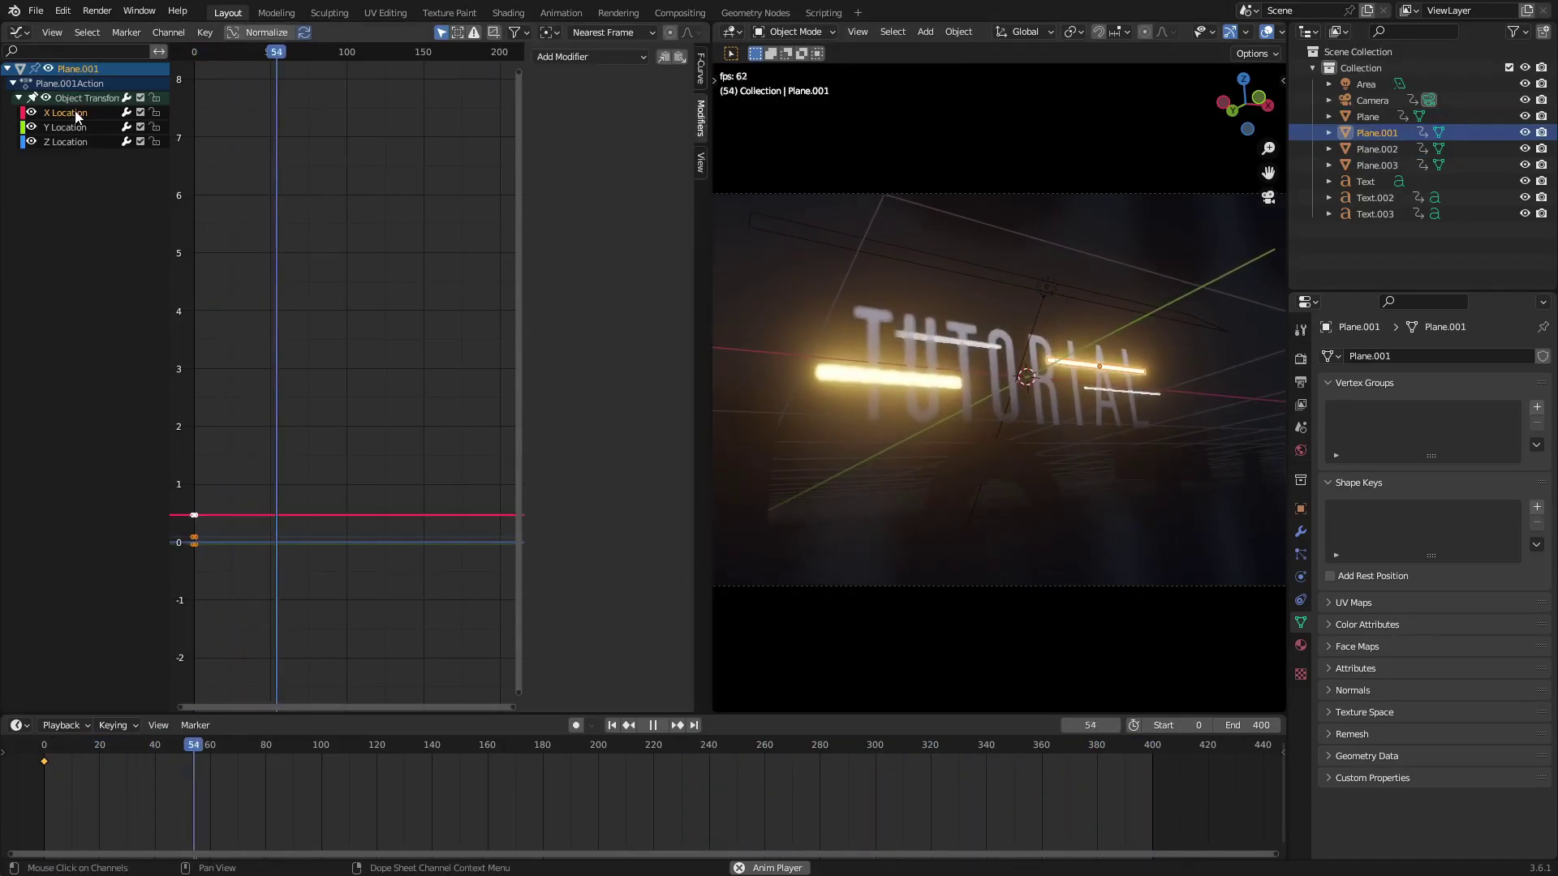
{"action": "left_click", "coordinate": [680, 57]}
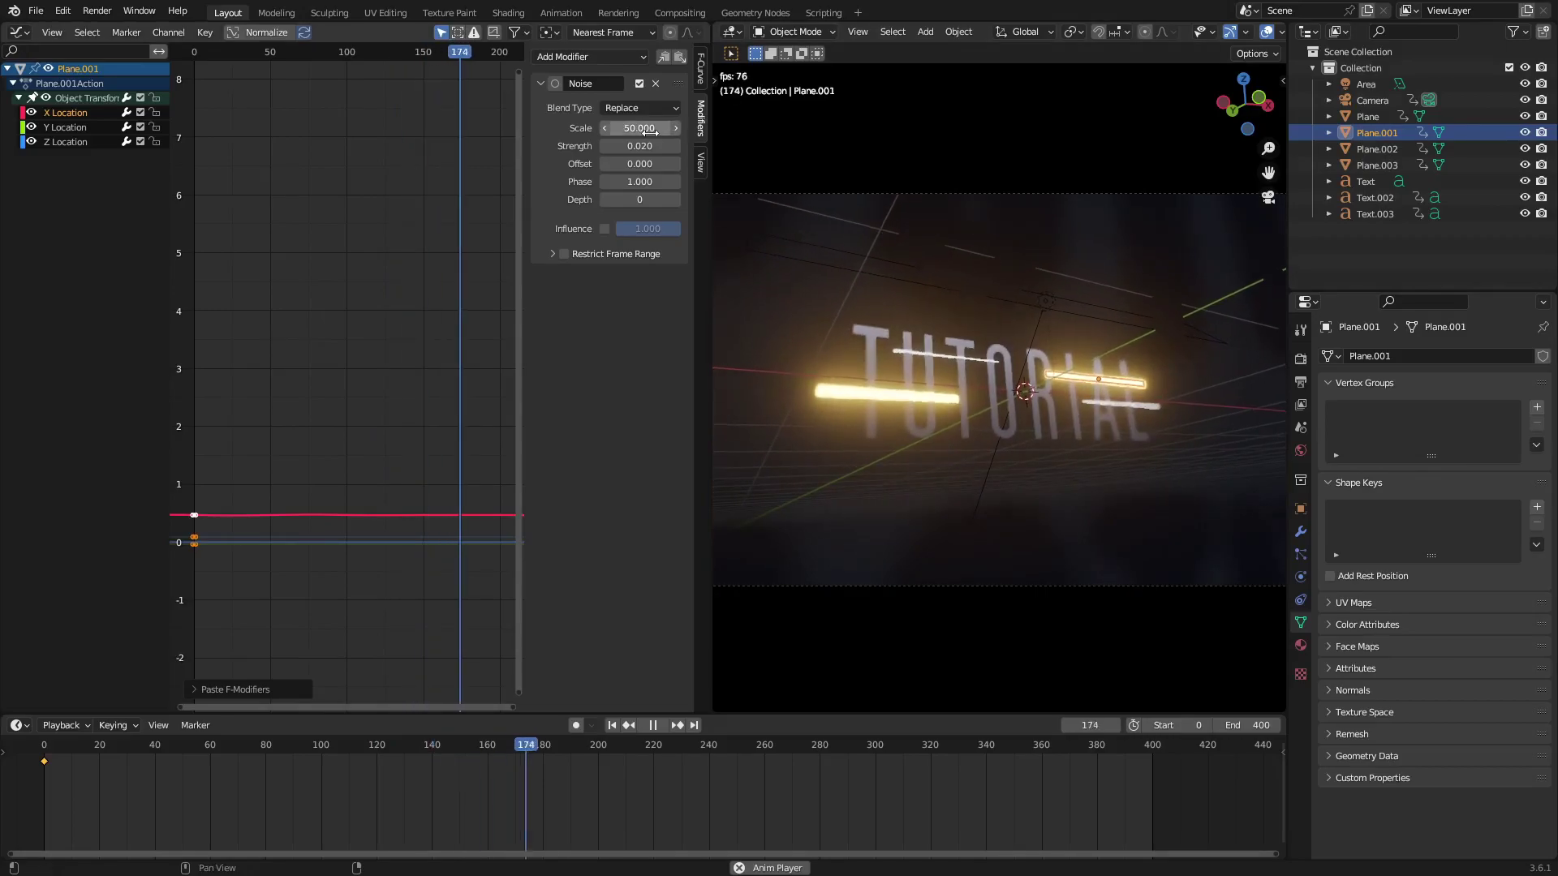
Paste the Noise modifier onto Plane.001's Z Location curve and set its offset to -263.8
{"action": "left_click", "coordinate": [73, 142]}
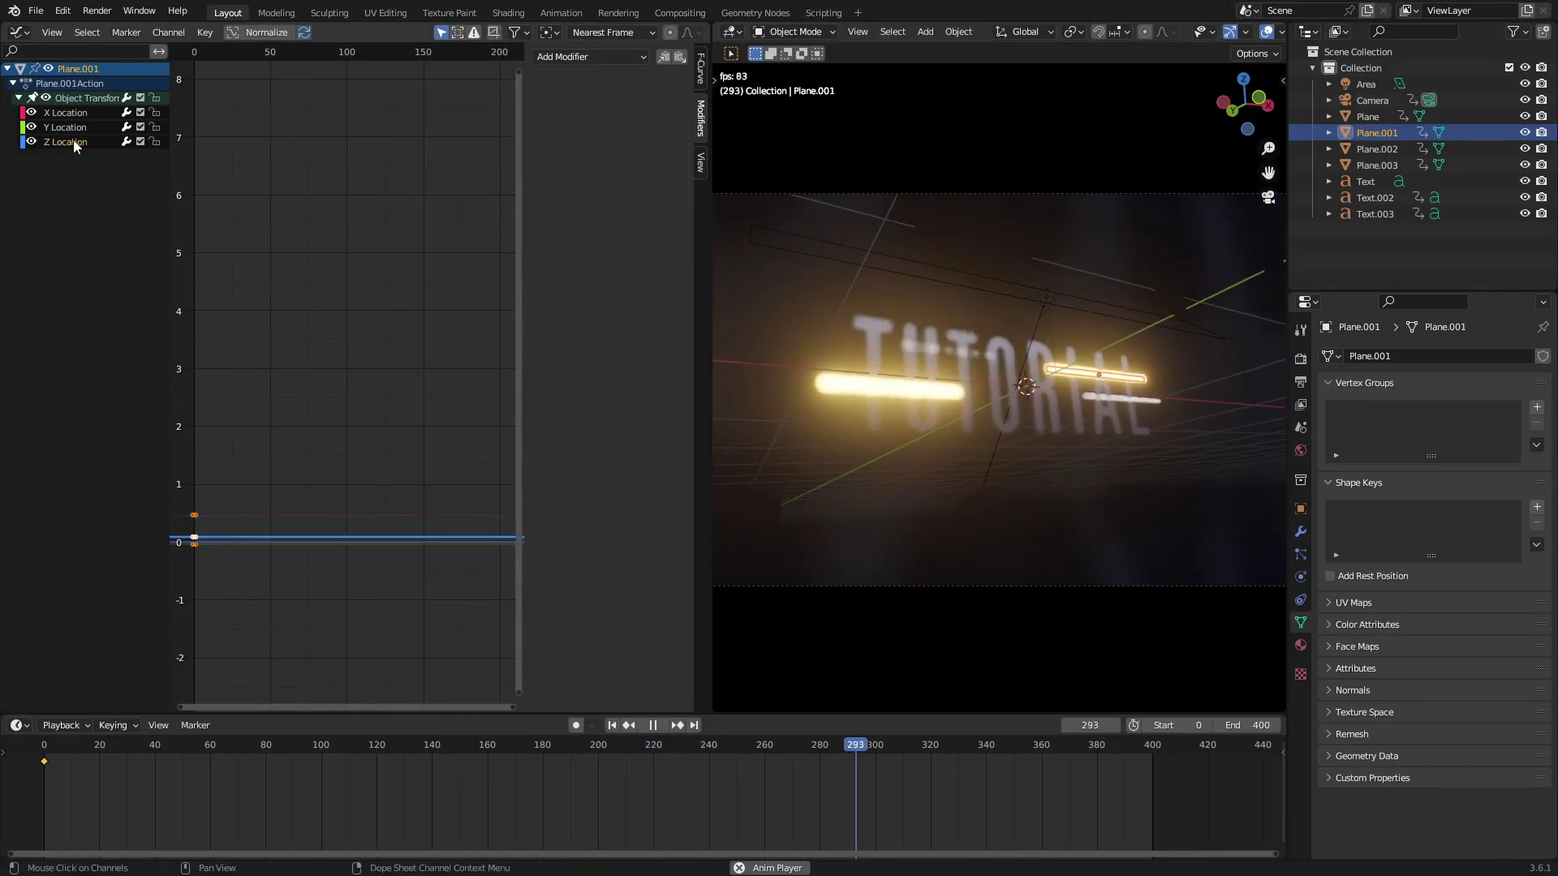
{"action": "left_click", "coordinate": [680, 57]}
{"action": "left_click_drag", "start_coordinate": [632, 165], "coordinate": [487, 164]}
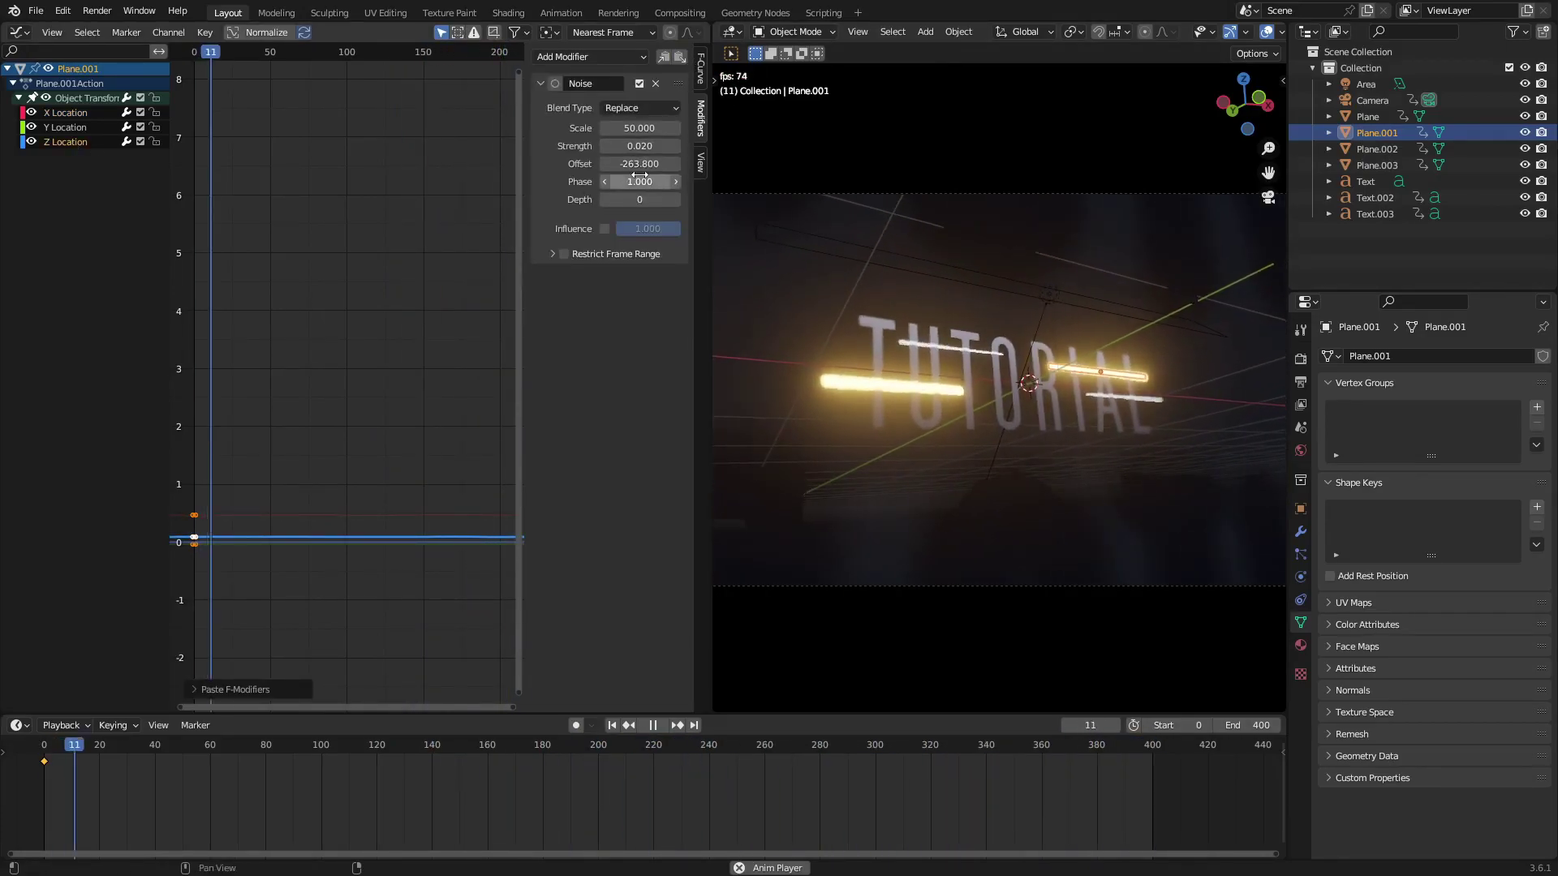
Paste the Noise modifier onto Plane.002's X and Z Location curves, with an offset of -272.9 on Z
{"action": "middle_click_drag", "start_coordinate": [1137, 399], "coordinate": [1112, 414]}
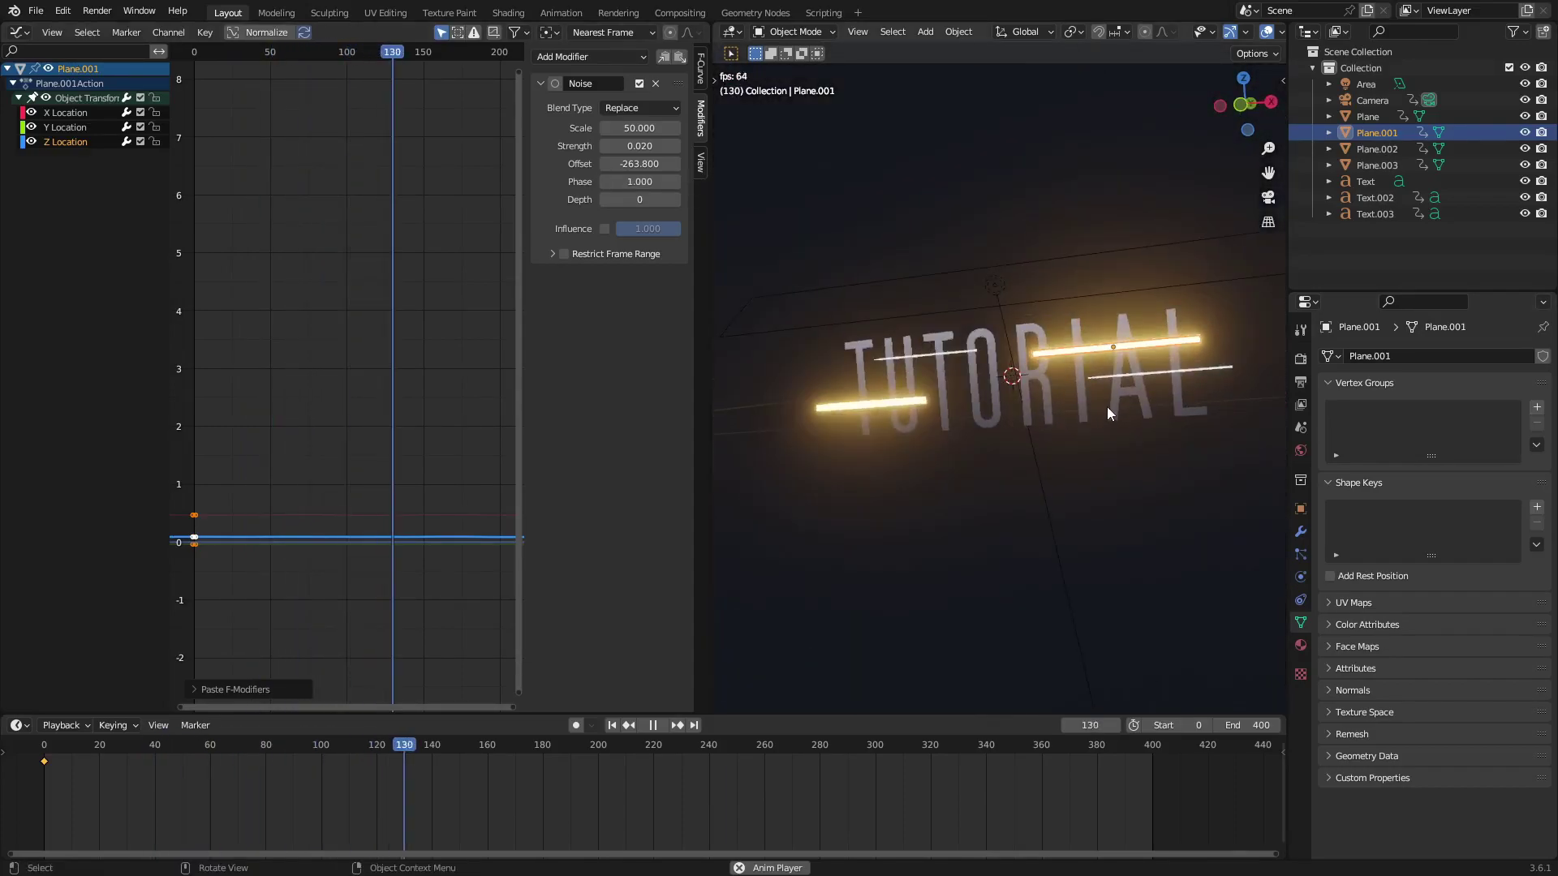
{"action": "middle_click_drag", "start_coordinate": [1119, 359], "coordinate": [1134, 376]}
{"action": "left_click", "coordinate": [1139, 381]}
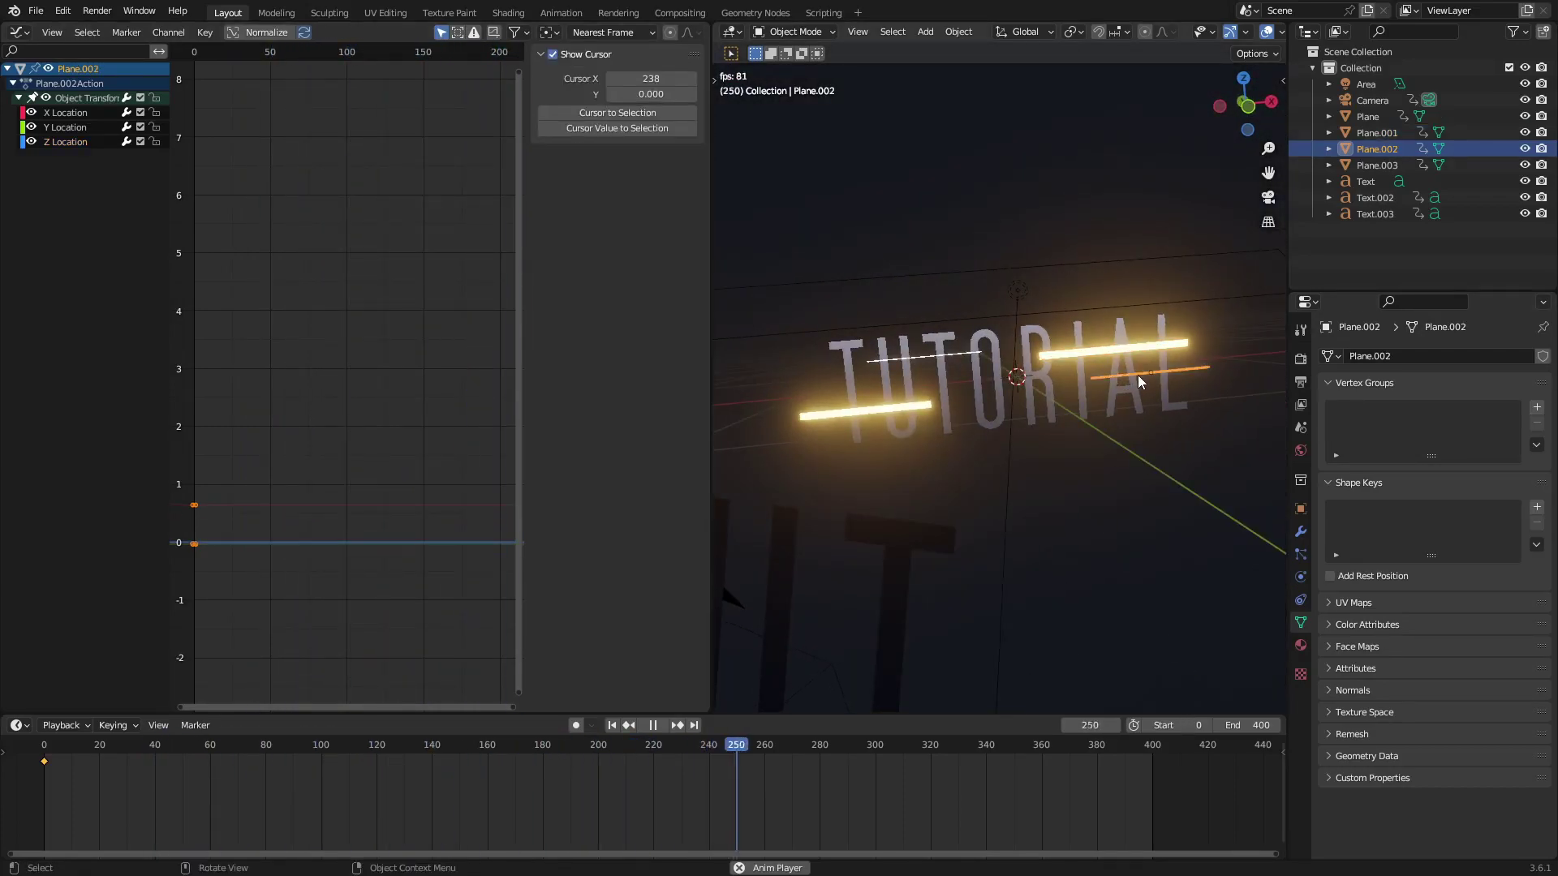
{"action": "left_click", "coordinate": [69, 120]}
{"action": "left_click", "coordinate": [680, 57]}
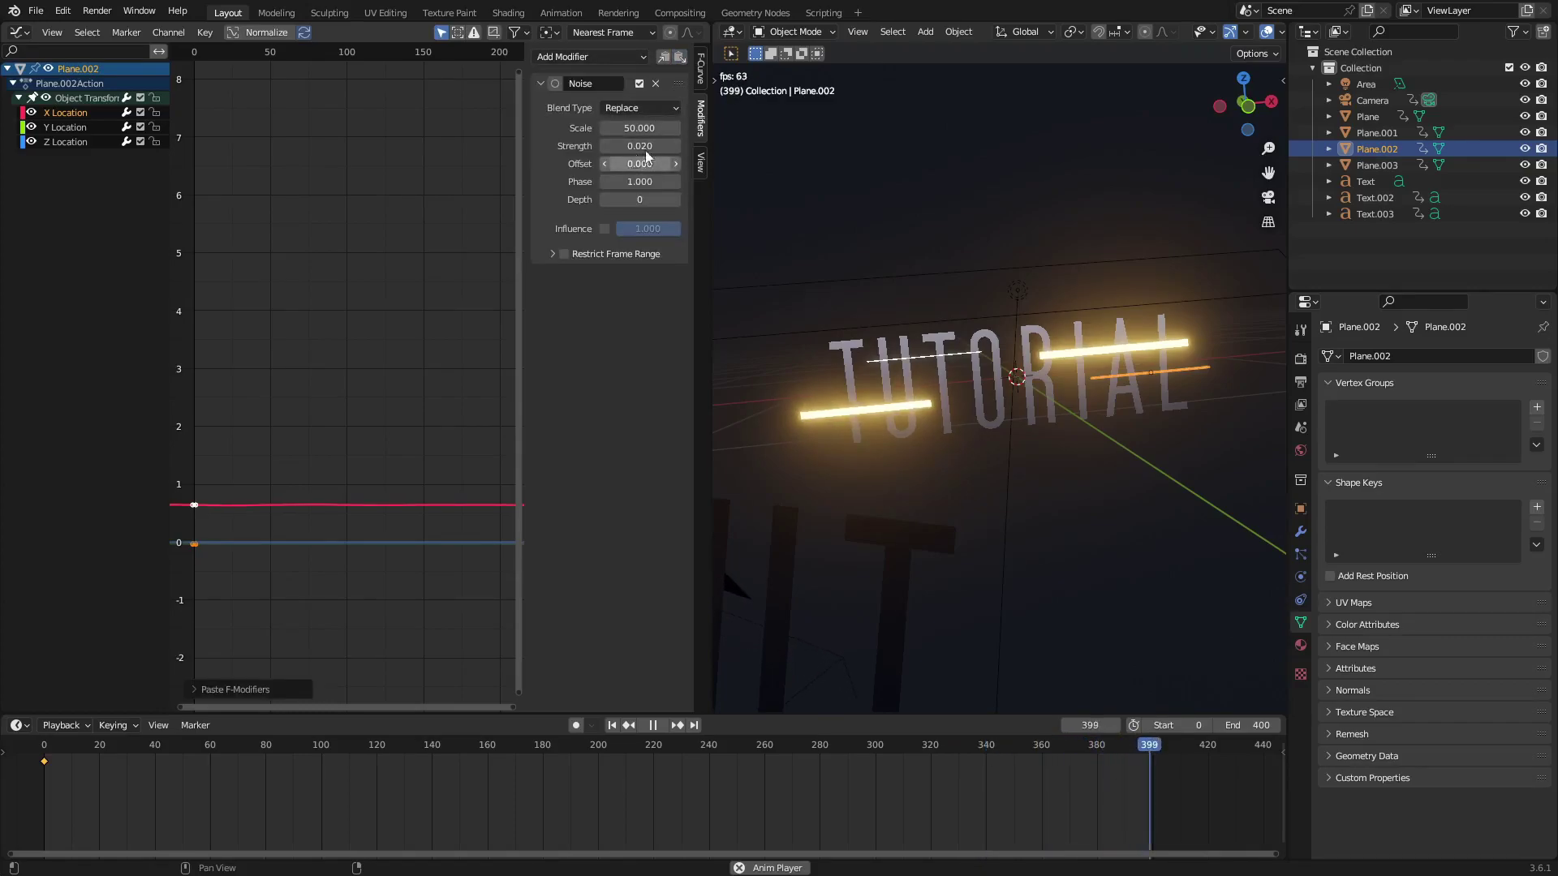
{"action": "left_click", "coordinate": [67, 142]}
{"action": "left_click", "coordinate": [680, 57]}
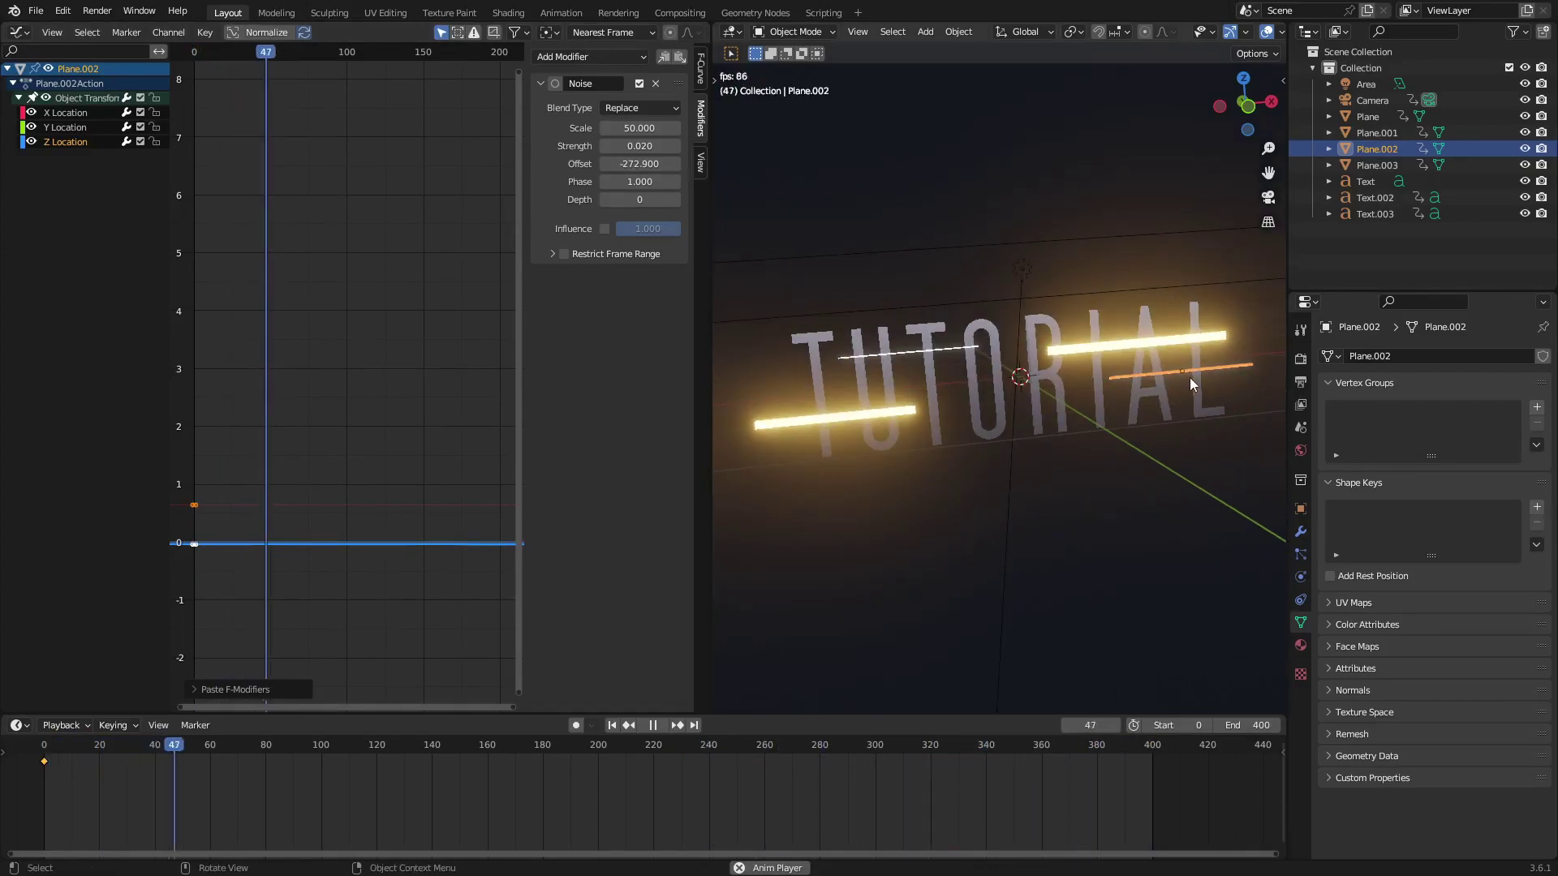
Paste the Noise modifier onto Plane.003's Z and X Location curves, with offsets of 298.4 on Z and about -174 on X
{"action": "left_click", "coordinate": [952, 349]}
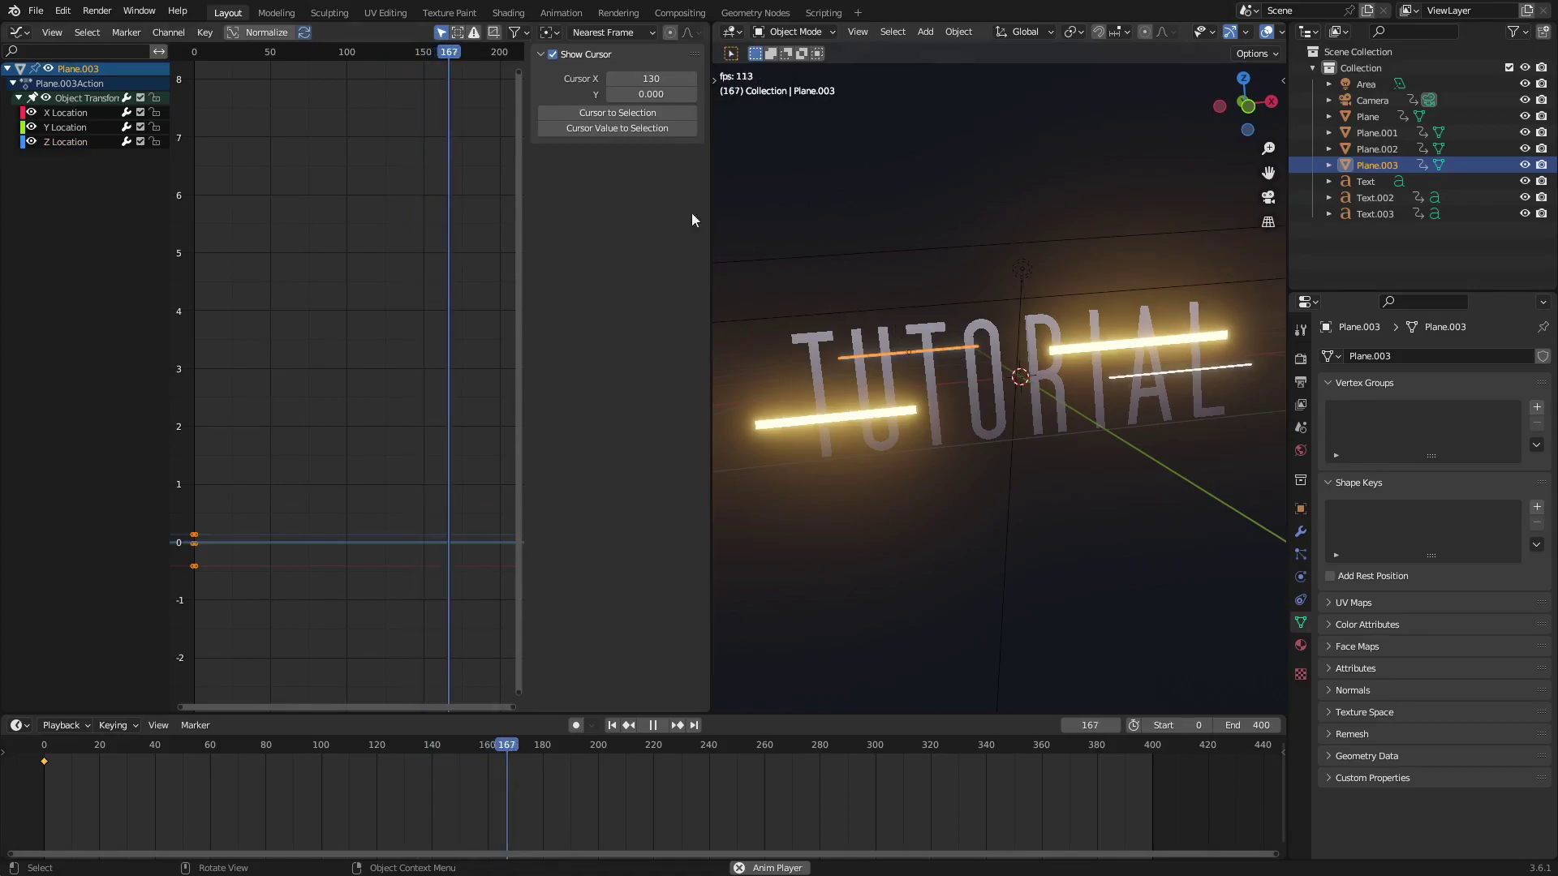
{"action": "left_click", "coordinate": [84, 143]}
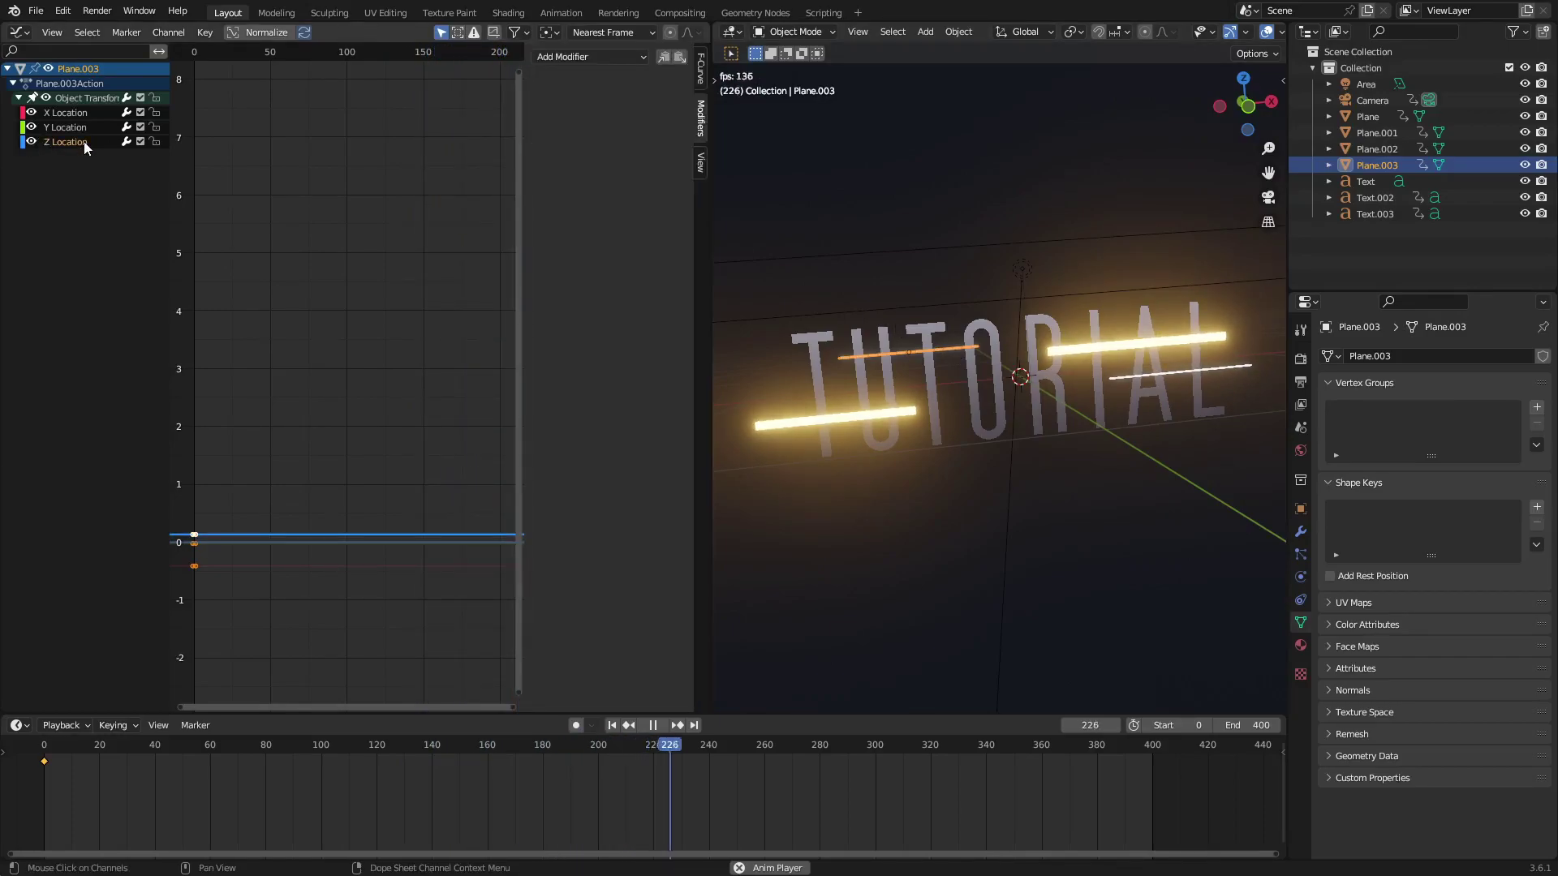
{"action": "left_click", "coordinate": [680, 56]}
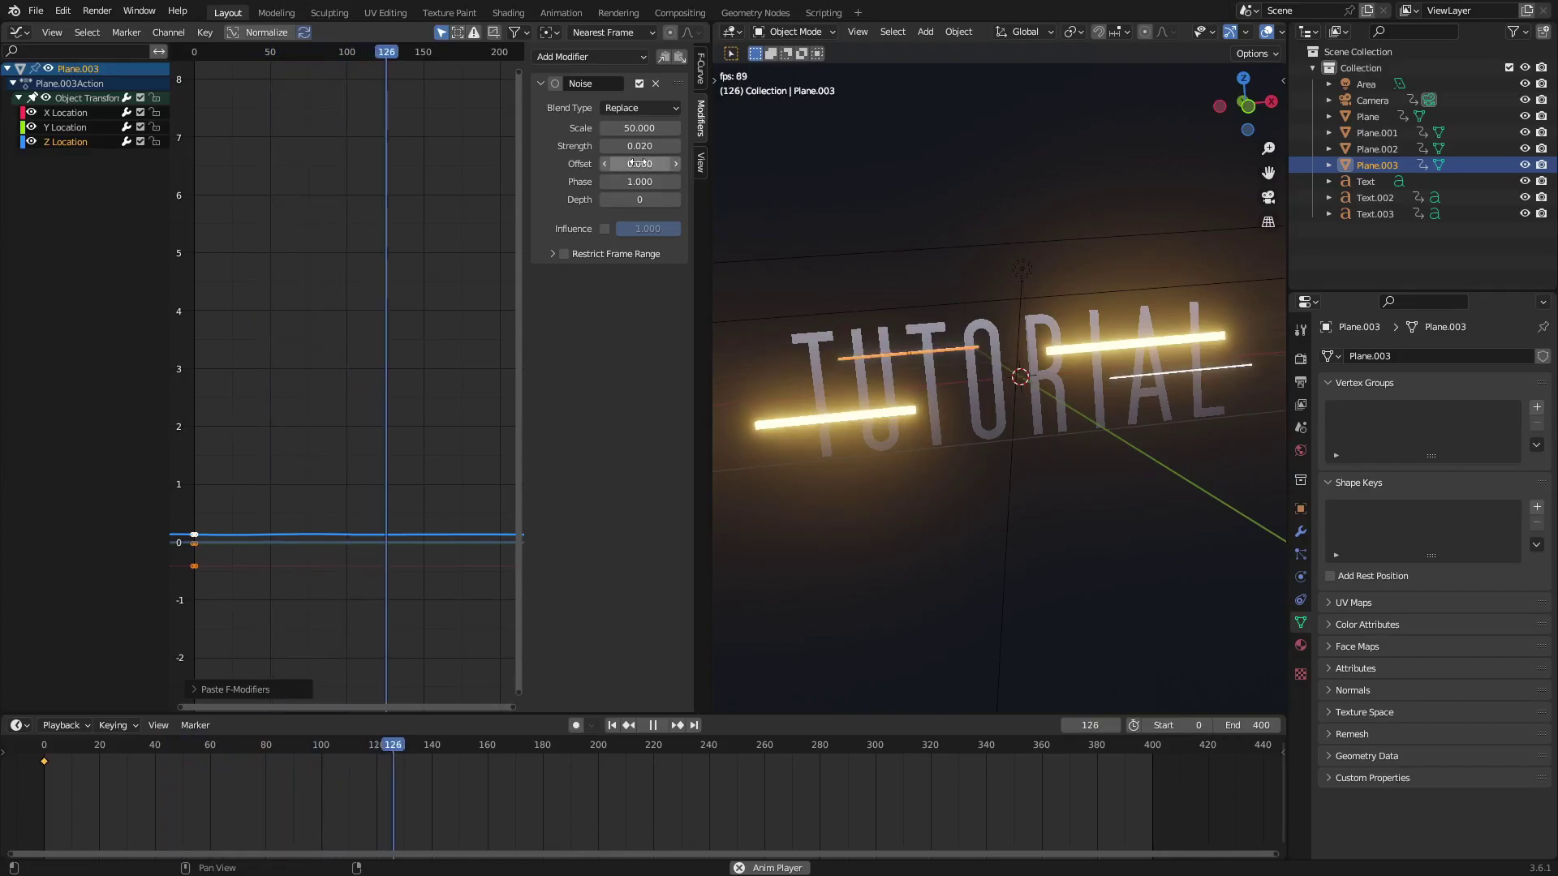
{"action": "left_click_drag", "start_coordinate": [641, 163], "coordinate": [668, 163]}
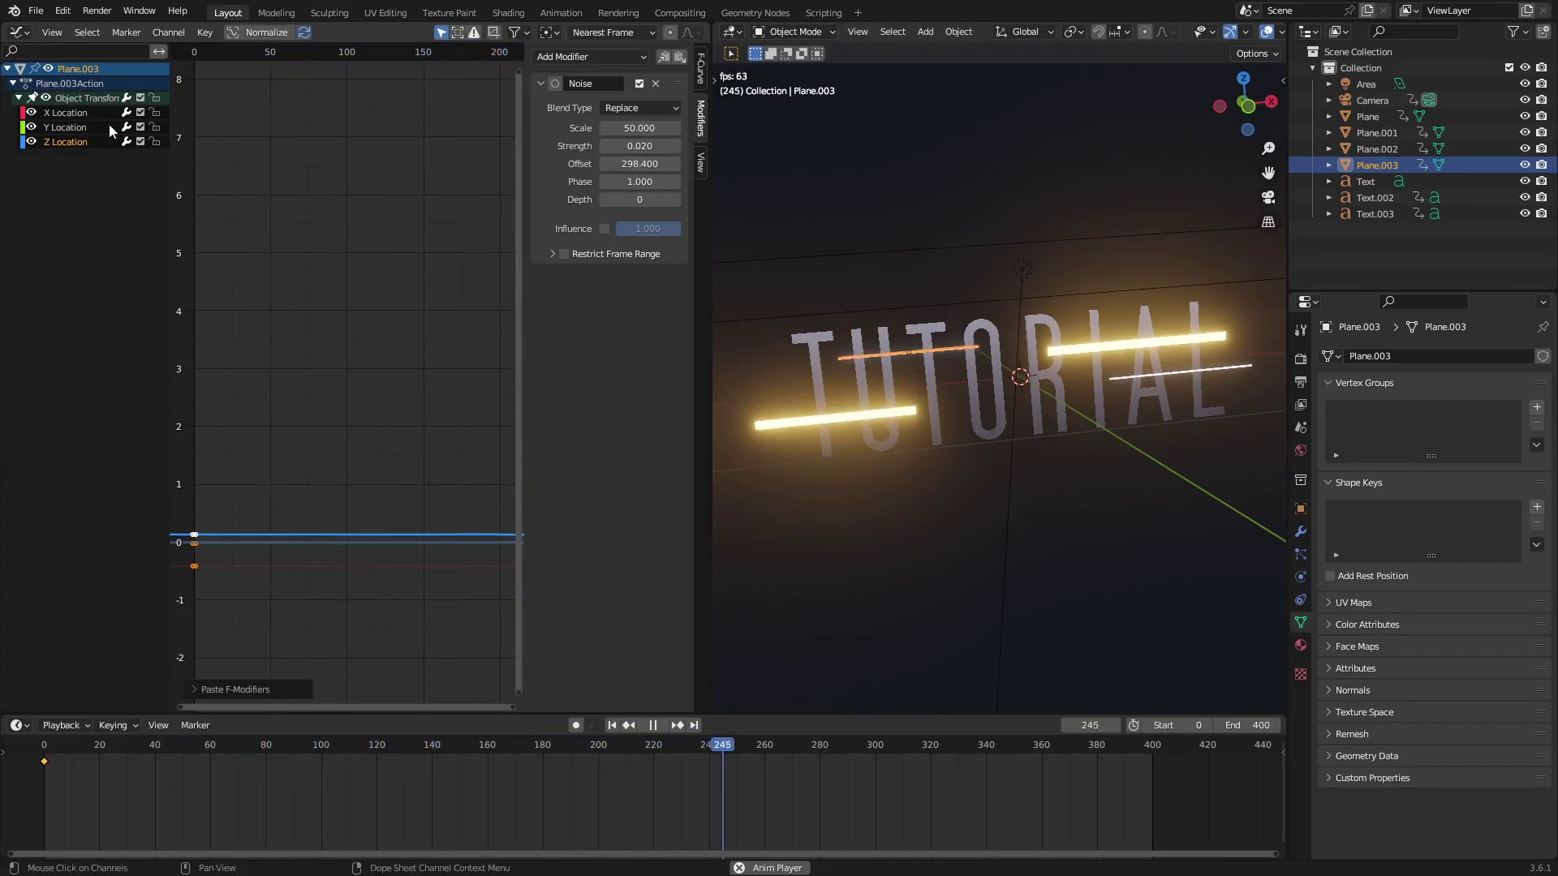
{"action": "left_click", "coordinate": [69, 112]}
{"action": "left_click", "coordinate": [680, 58]}
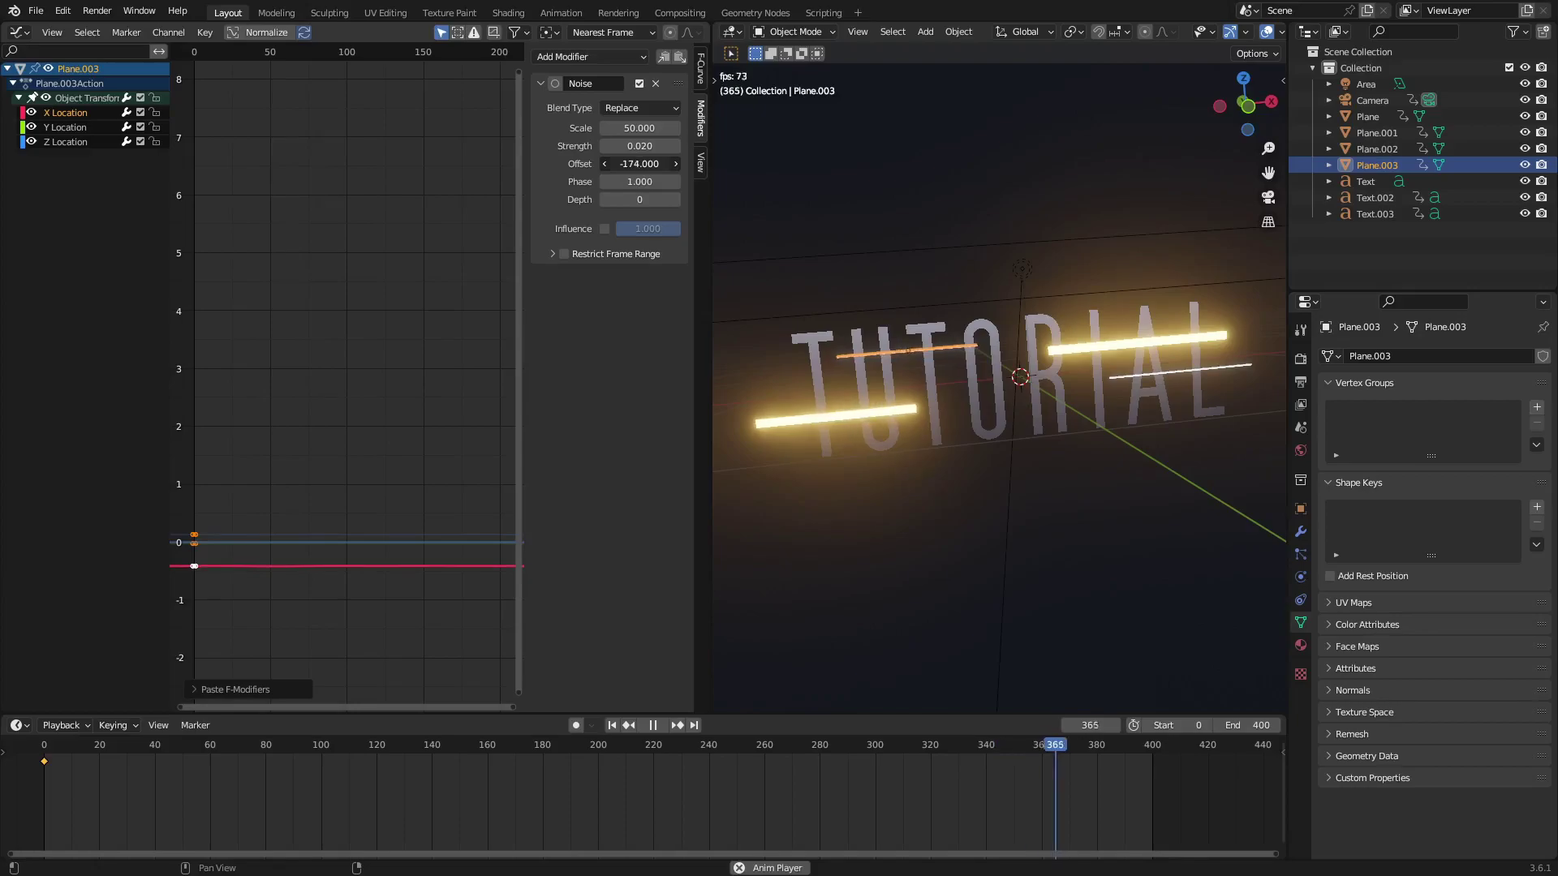
Set Plane.002's Noise offset to 408.5 on the X Location curve and -297.9 on the Z Location curve
{"action": "left_click", "coordinate": [922, 291]}
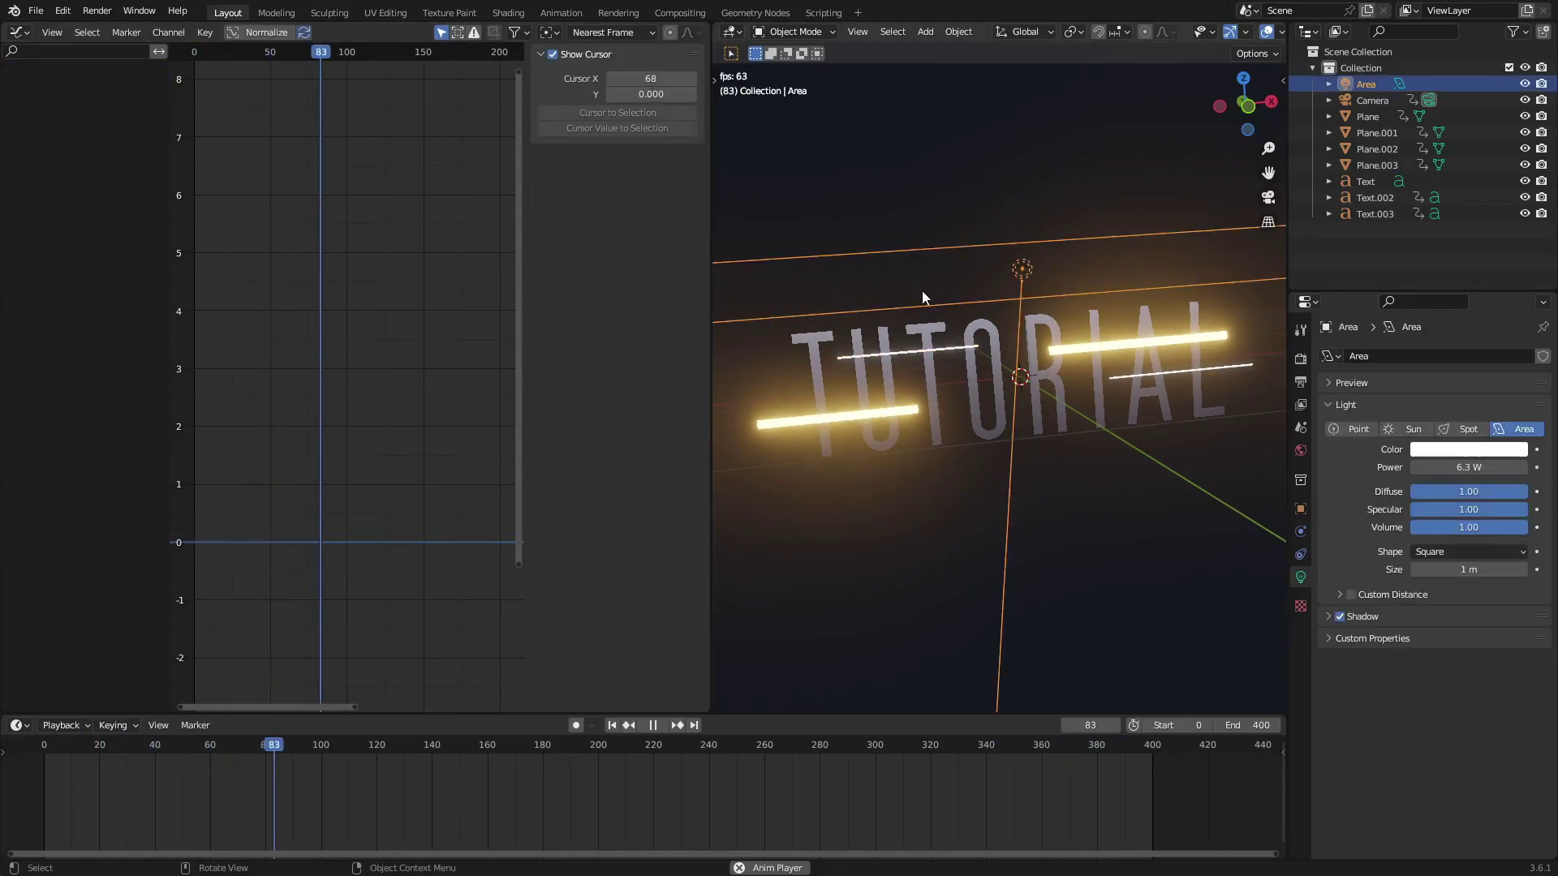
{"action": "middle_click_drag", "start_coordinate": [1191, 514], "coordinate": [1183, 465]}
{"action": "scroll", "coordinate": [1191, 454], "scroll_direction": "up", "scroll_amount": 2}
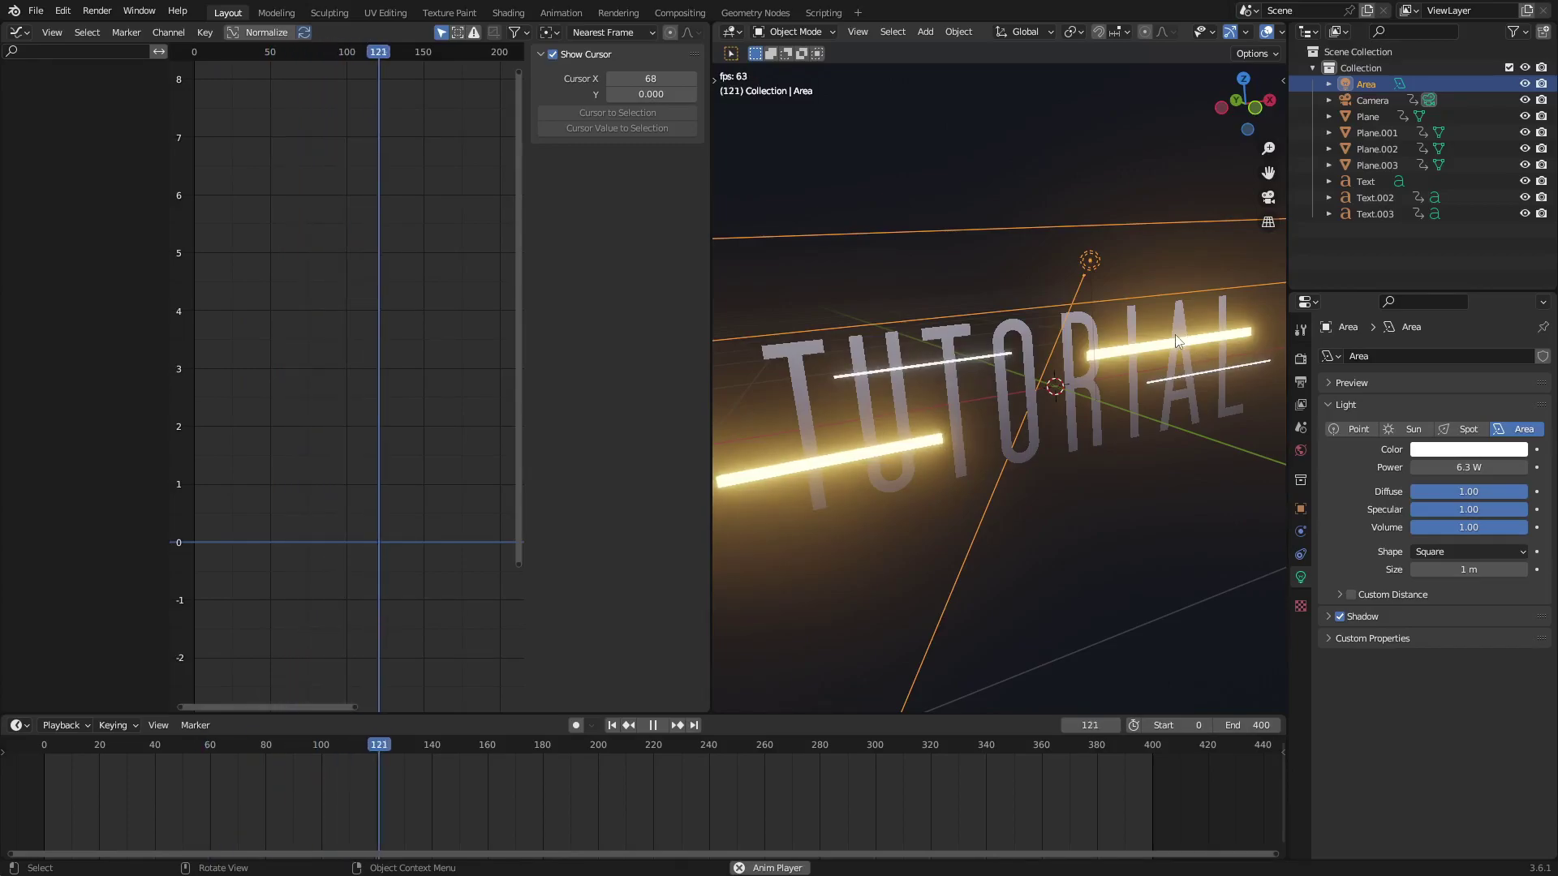
{"action": "middle_click_drag", "start_coordinate": [1171, 408], "coordinate": [1076, 459]}
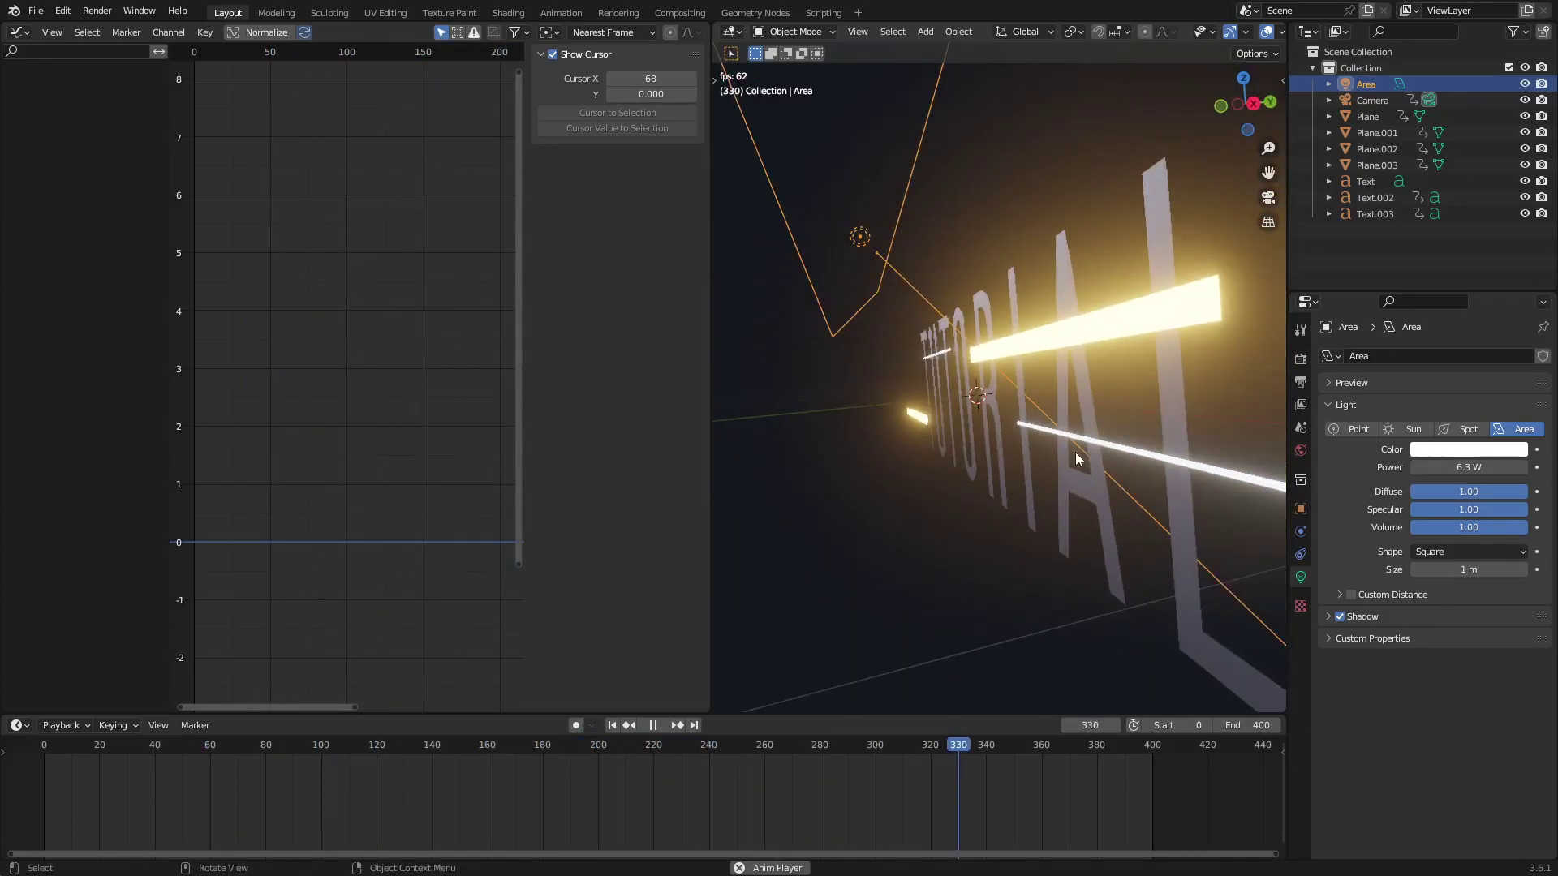
{"action": "left_click", "coordinate": [1134, 455]}
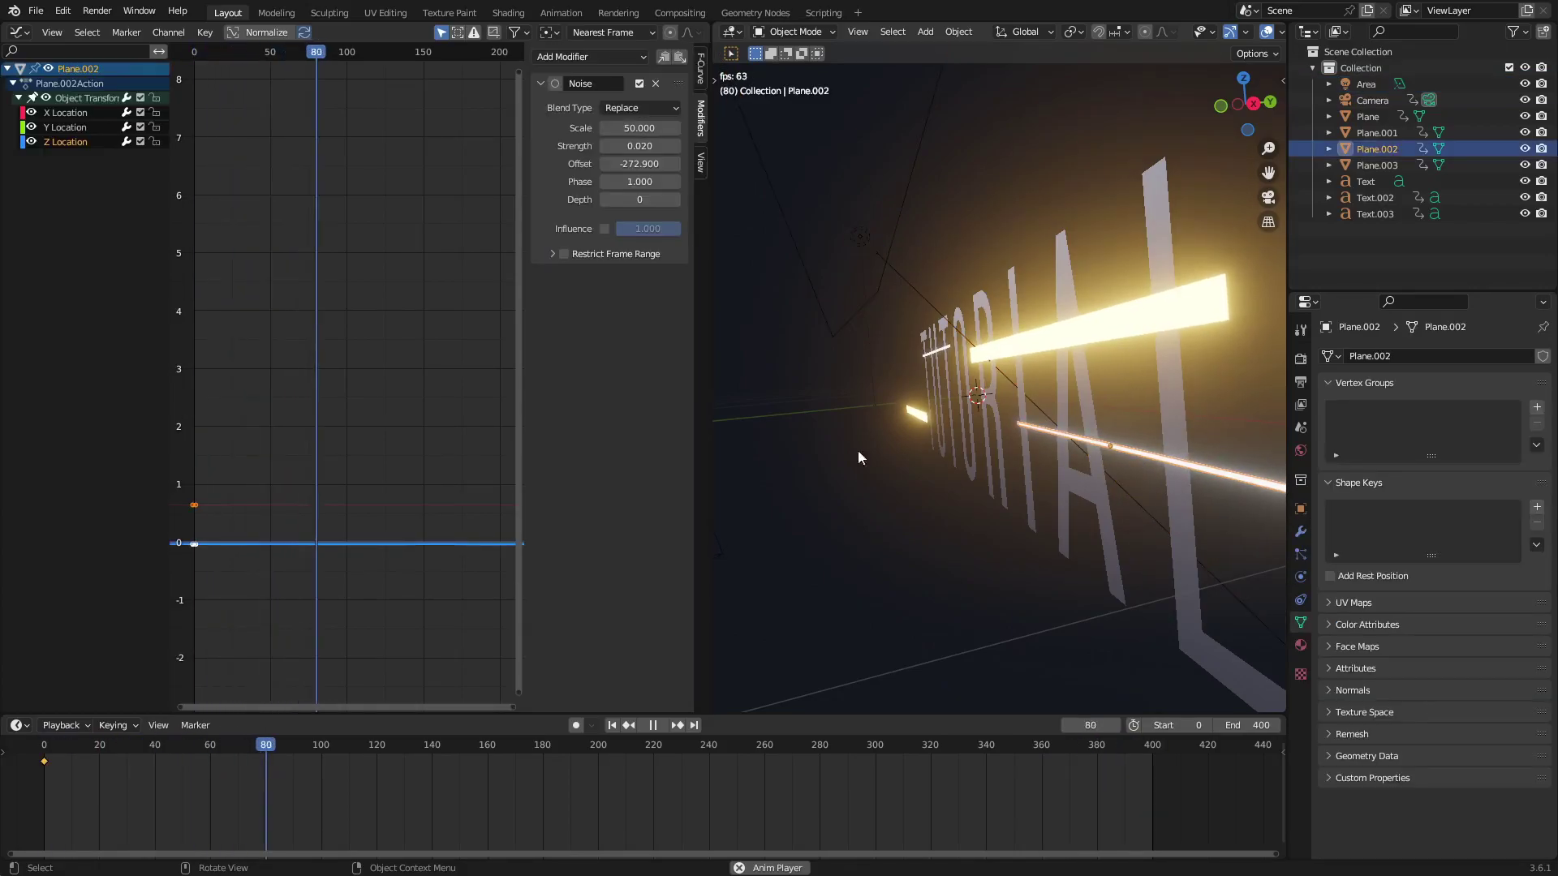
{"action": "scroll", "coordinate": [500, 386], "scroll_direction": "down", "scroll_amount": 6}
{"action": "middle_click_drag", "start_coordinate": [442, 393], "coordinate": [410, 403]}
{"action": "left_click", "coordinate": [99, 98]}
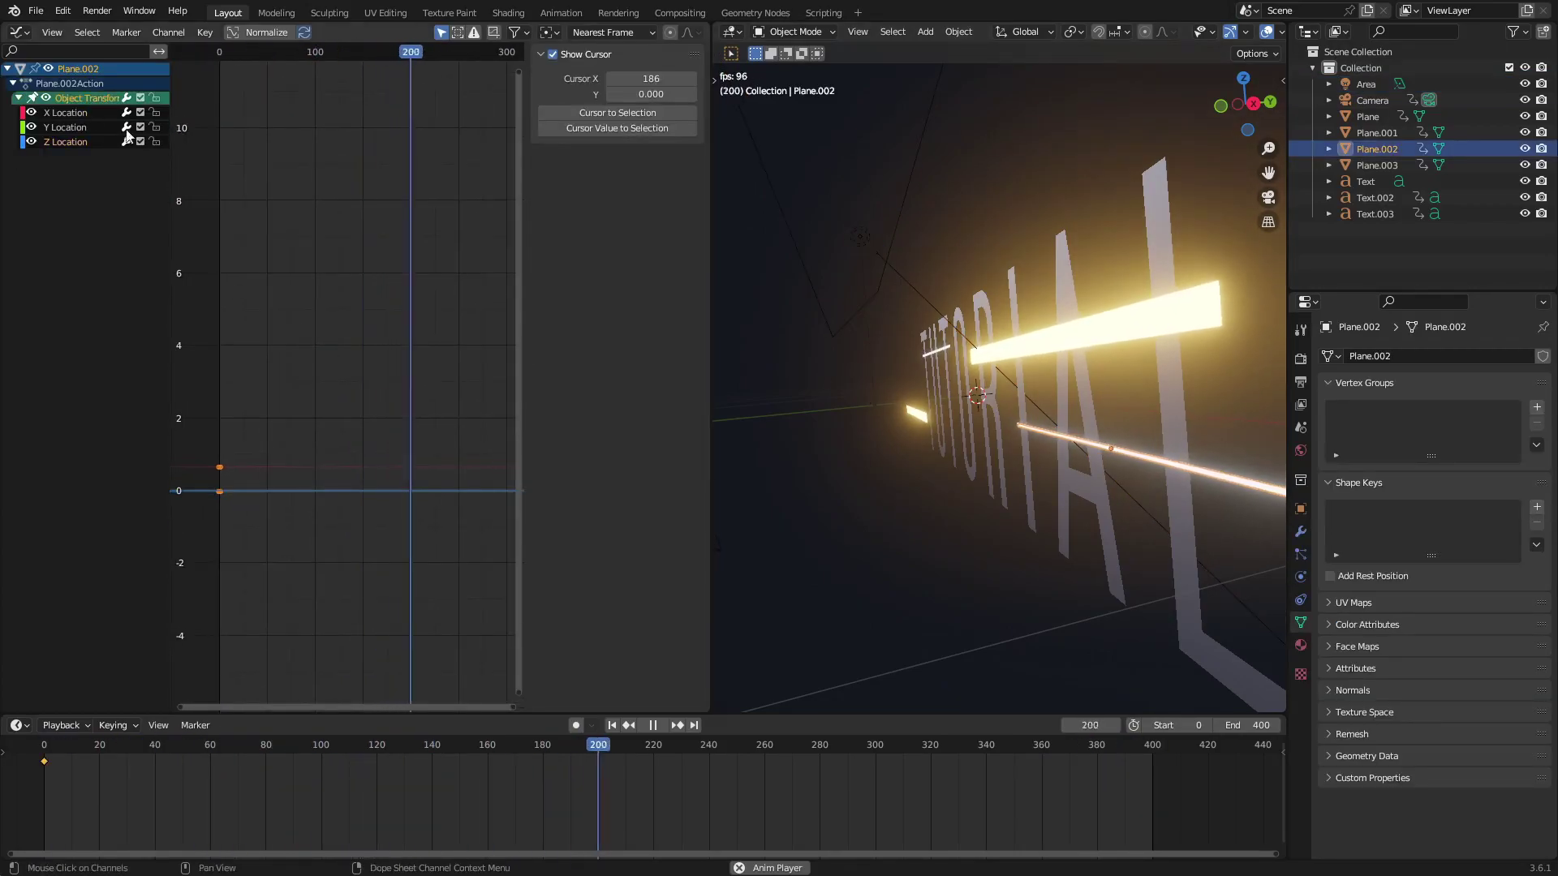
{"action": "left_click", "coordinate": [66, 113]}
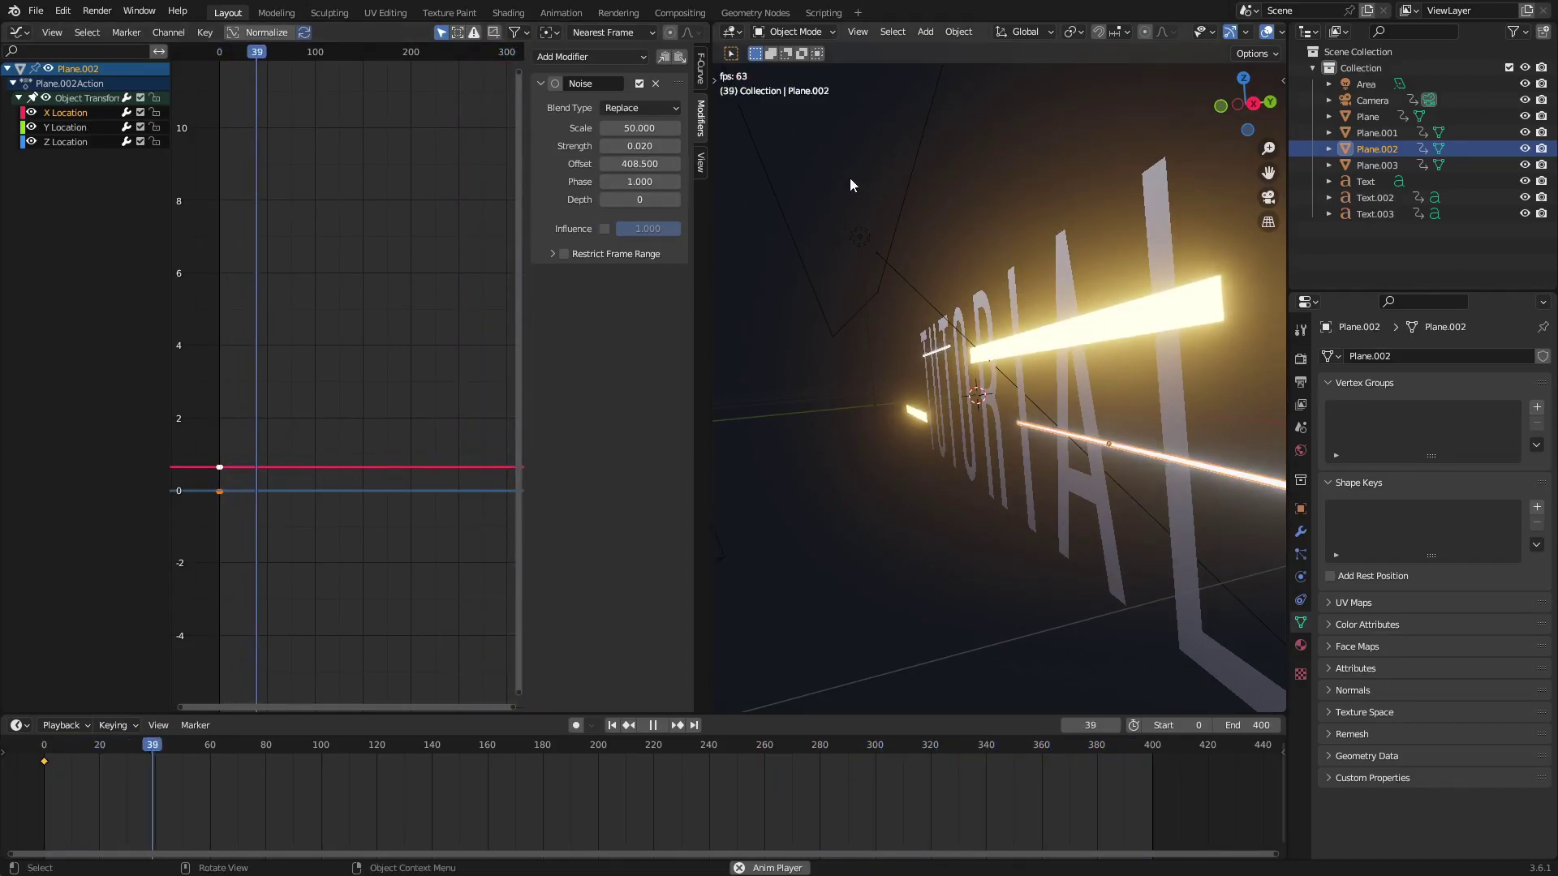
{"action": "left_click_drag", "start_coordinate": [638, 164], "coordinate": [1542, 164]}
{"action": "left_click", "coordinate": [69, 143]}
{"action": "left_click_drag", "start_coordinate": [638, 164], "coordinate": [312, 164]}
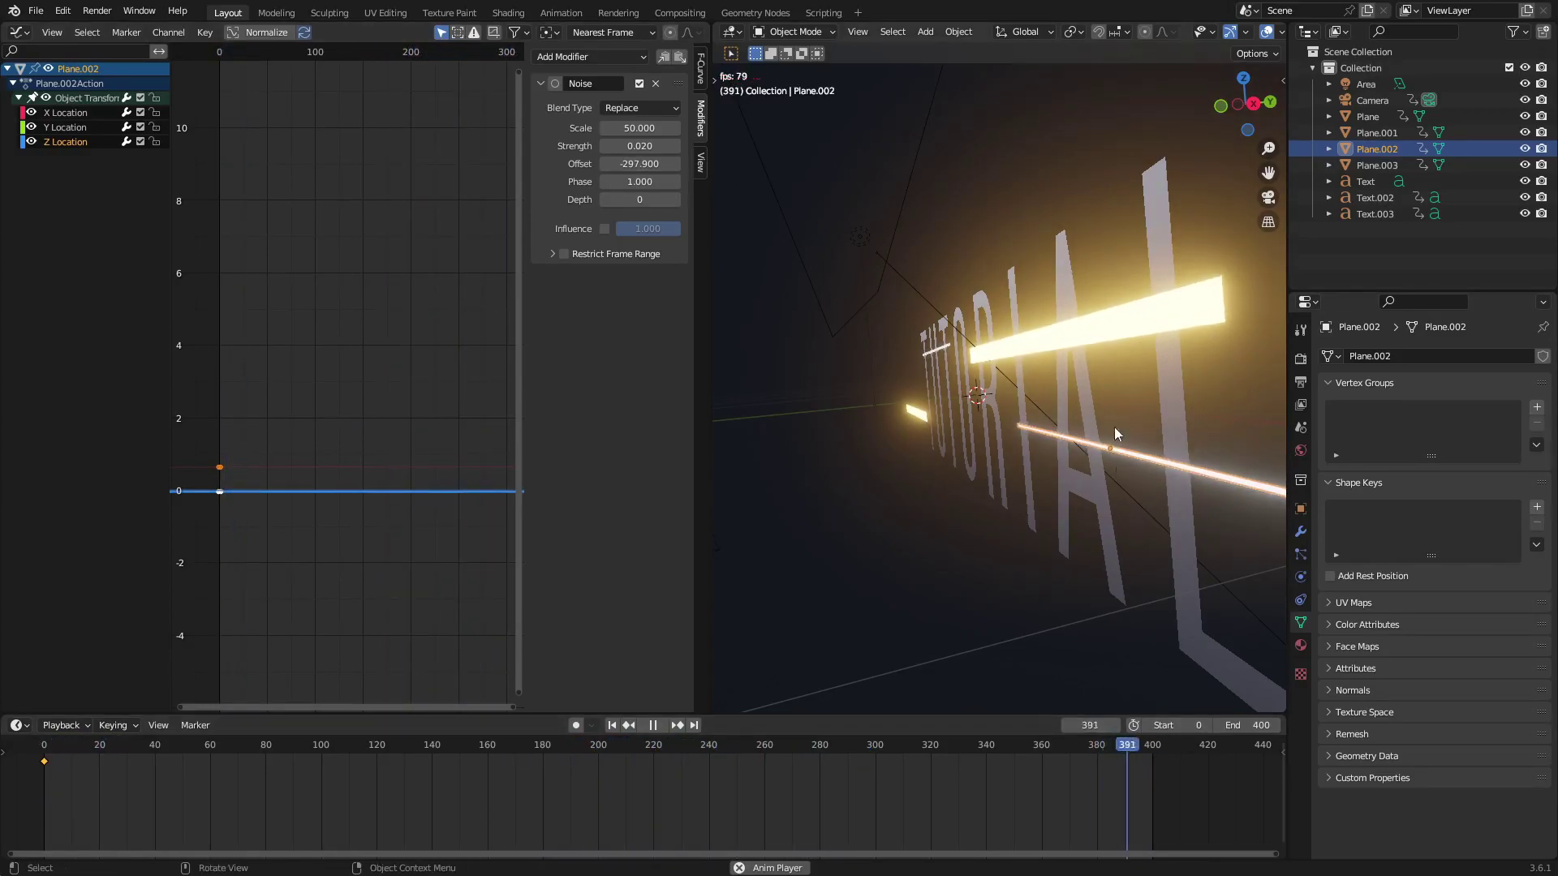
Set Plane.001's Z Location Noise offset to -304.7, replaying from frame 380 to check the loop
{"action": "left_click", "coordinate": [1095, 324]}
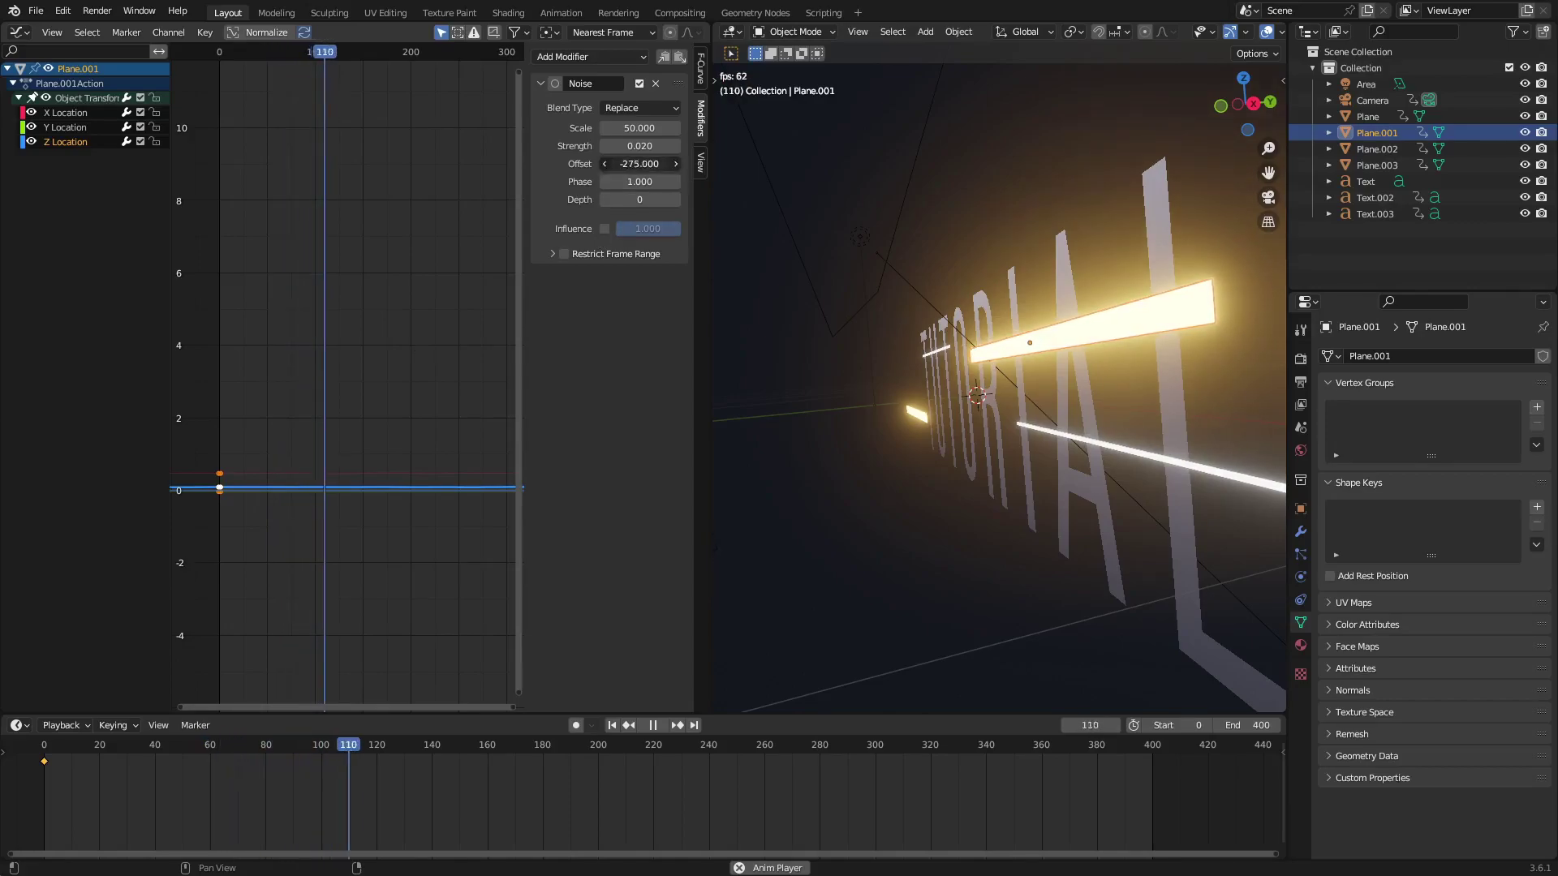
{"action": "left_click", "coordinate": [1096, 745]}
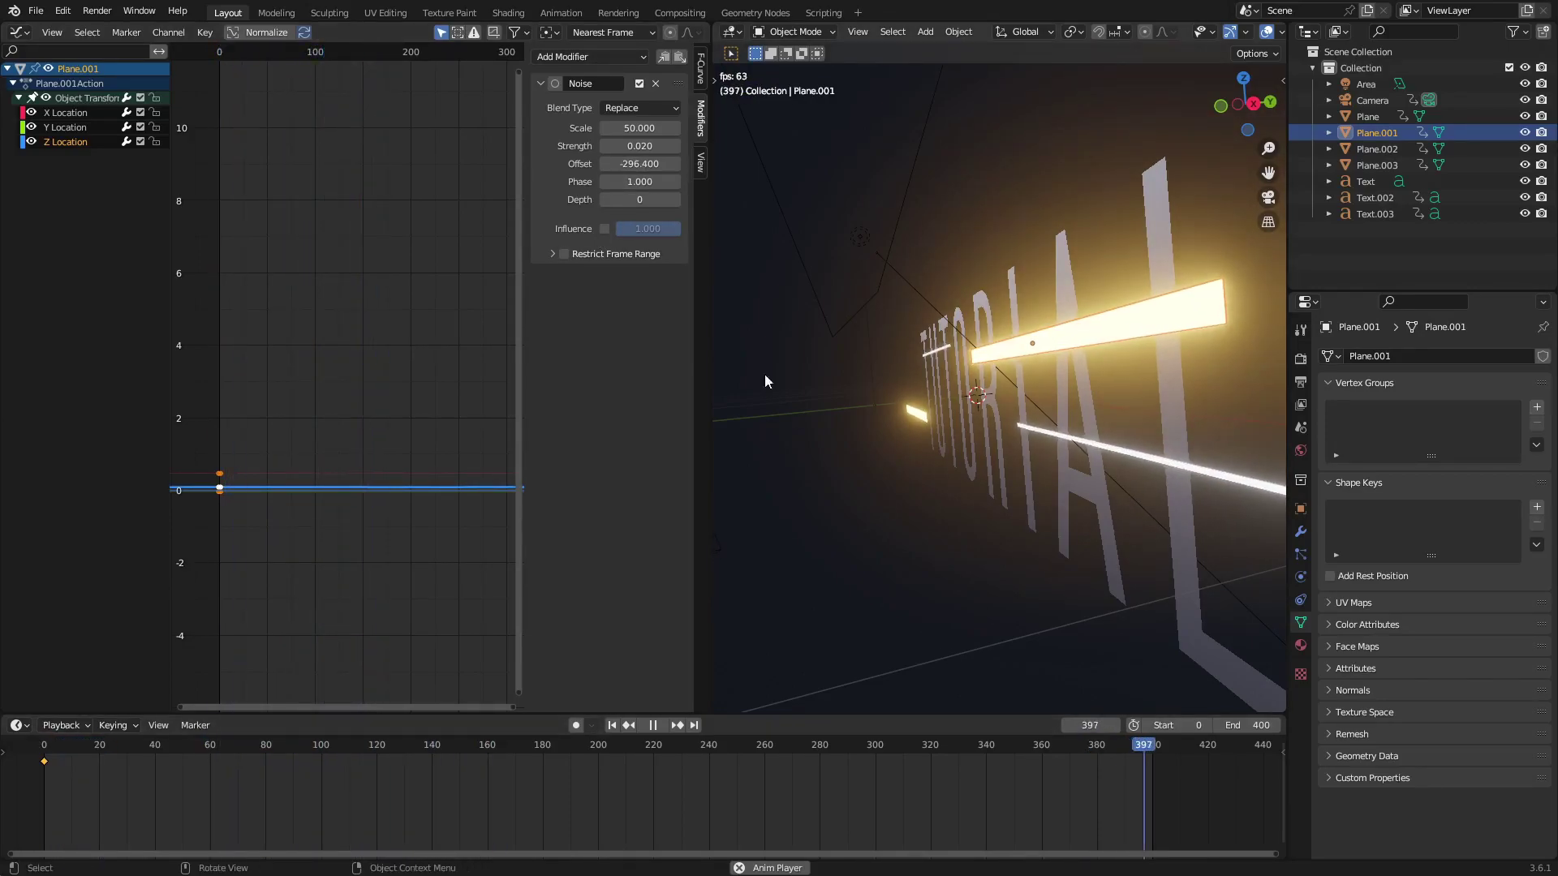
{"action": "left_click_drag", "start_coordinate": [640, 164], "coordinate": [552, 164]}
{"action": "left_click_drag", "start_coordinate": [1130, 745], "coordinate": [1093, 745]}
{"action": "left_click", "coordinate": [1096, 745]}
{"action": "left_click", "coordinate": [1097, 750]}
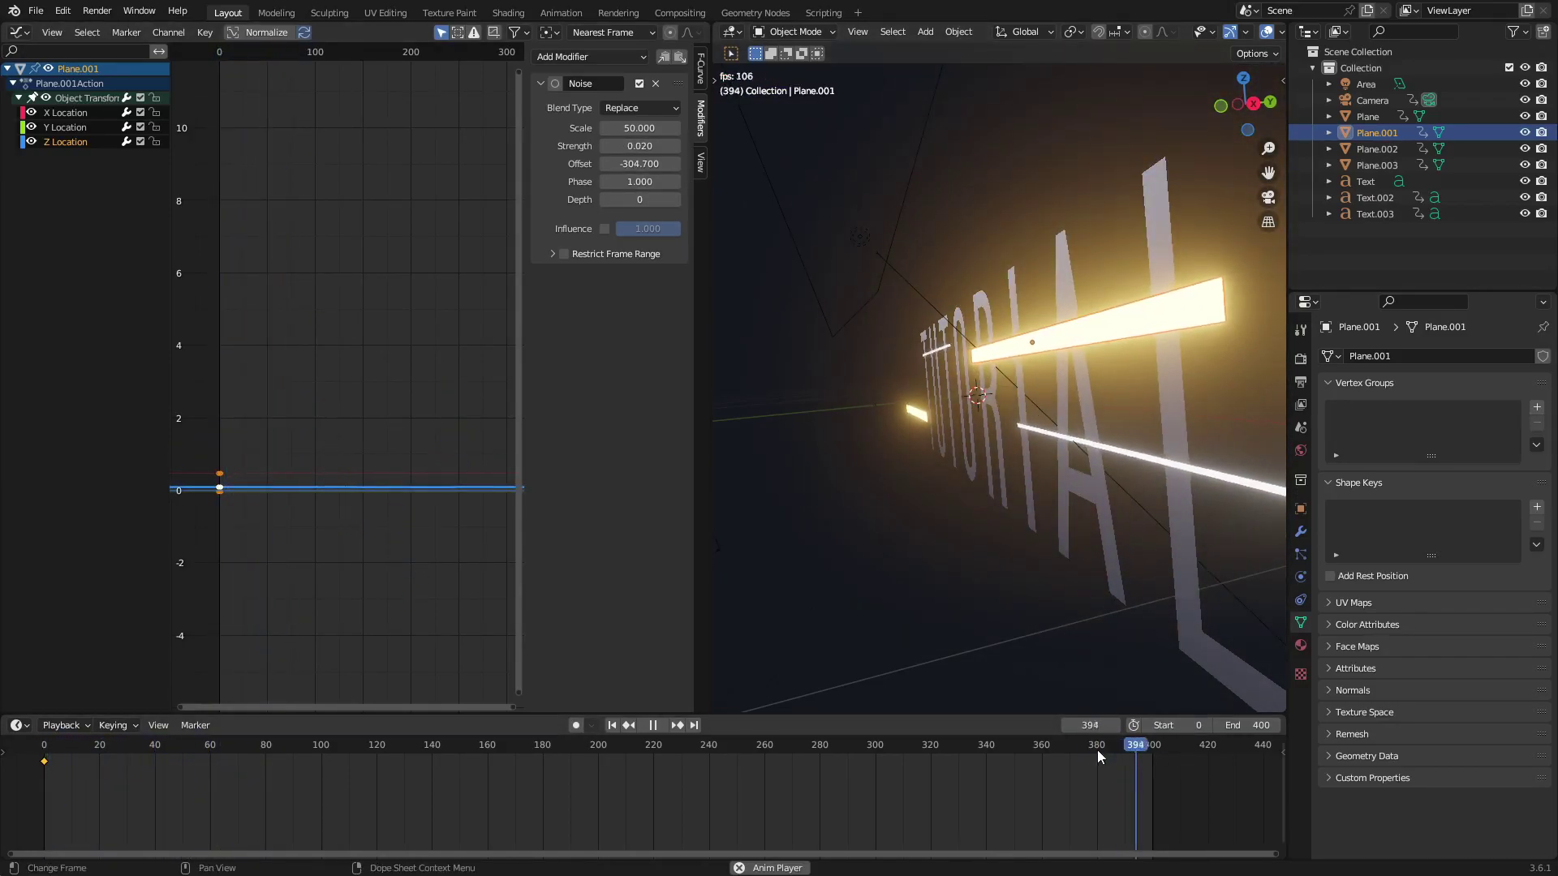
Set Plane.001's X Location Noise offset to 97.9 and replay the loop from frame 380
{"action": "left_click", "coordinate": [71, 113]}
{"action": "left_click_drag", "start_coordinate": [639, 164], "coordinate": [682, 165]}
{"action": "left_click", "coordinate": [1097, 744]}
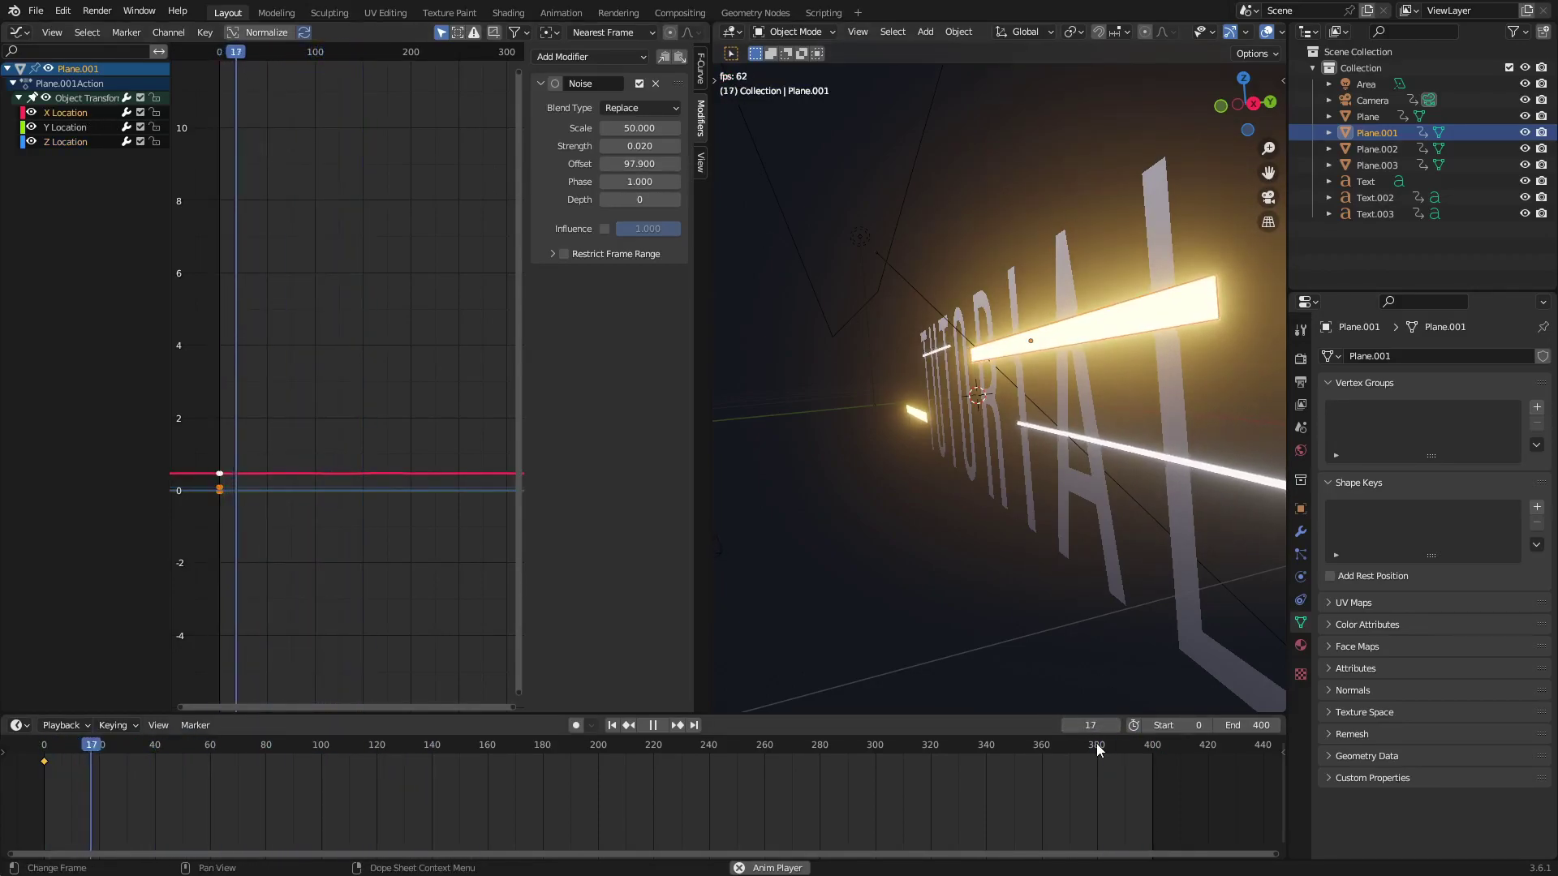
Look through the camera, replay the end of the animation to check the loop and select the camera
{"action": "middle_click_drag", "start_coordinate": [1054, 704], "coordinate": [1130, 699]}
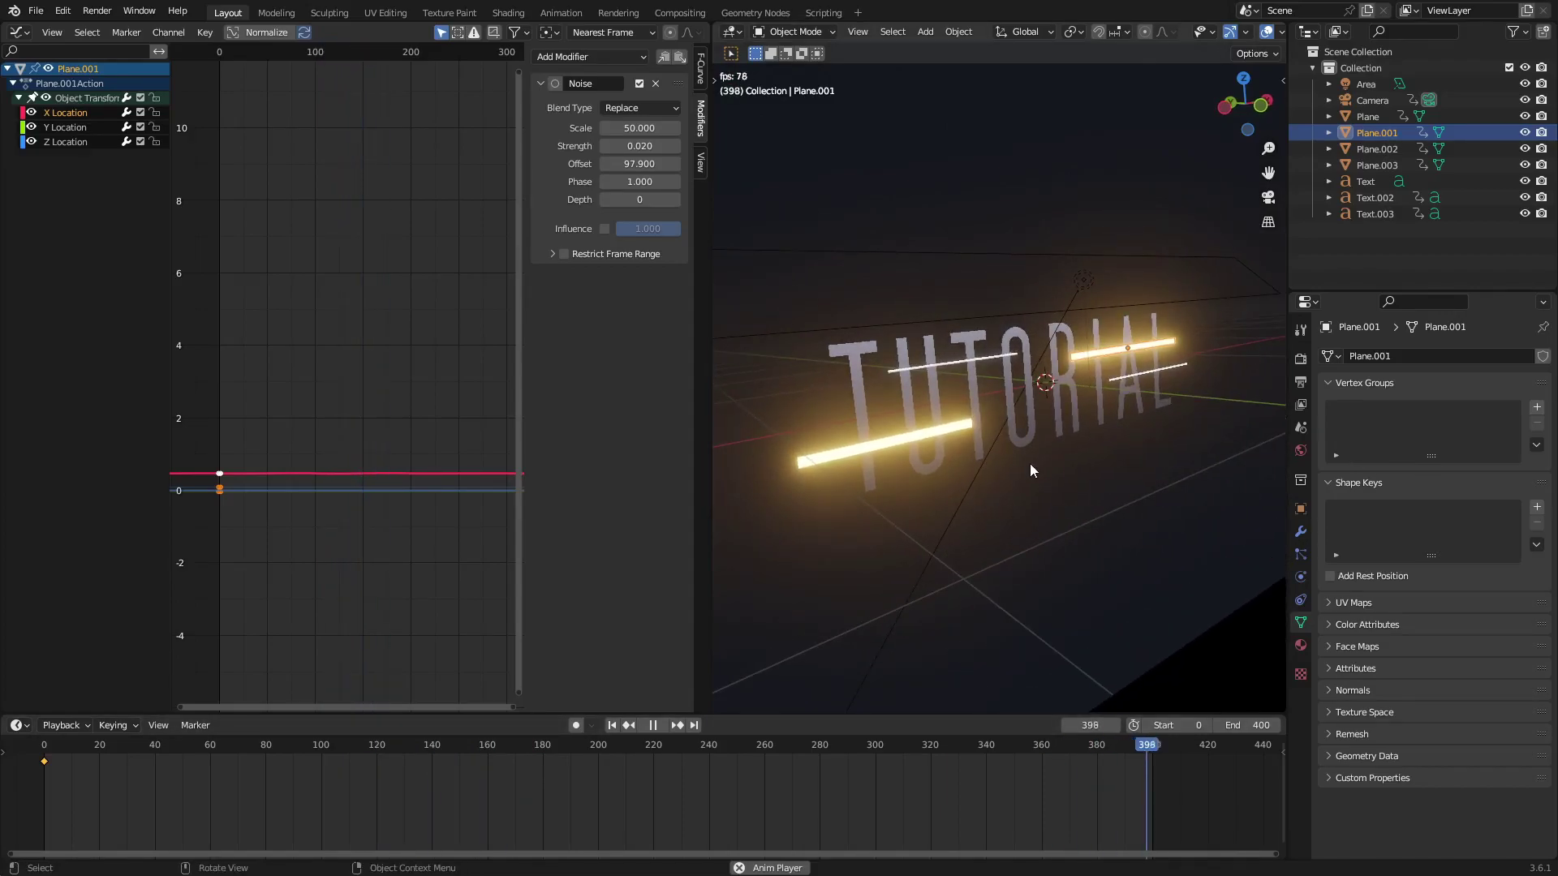
{"action": "key", "text": "KP_0"}
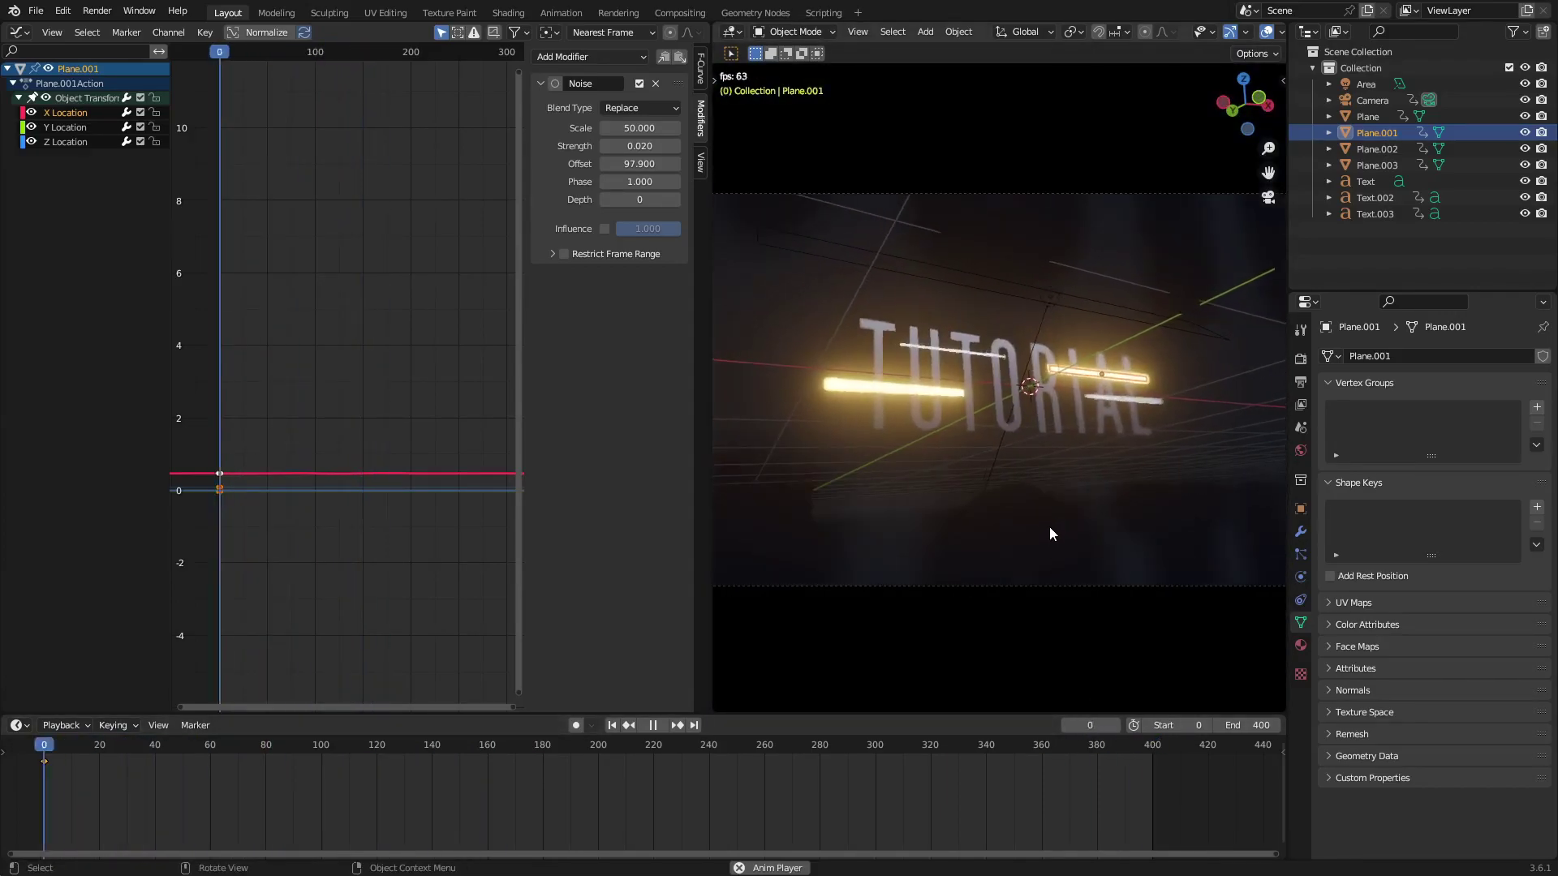
{"action": "left_click", "coordinate": [1055, 745]}
{"action": "scroll", "coordinate": [1064, 577], "scroll_direction": "down", "scroll_amount": 2}
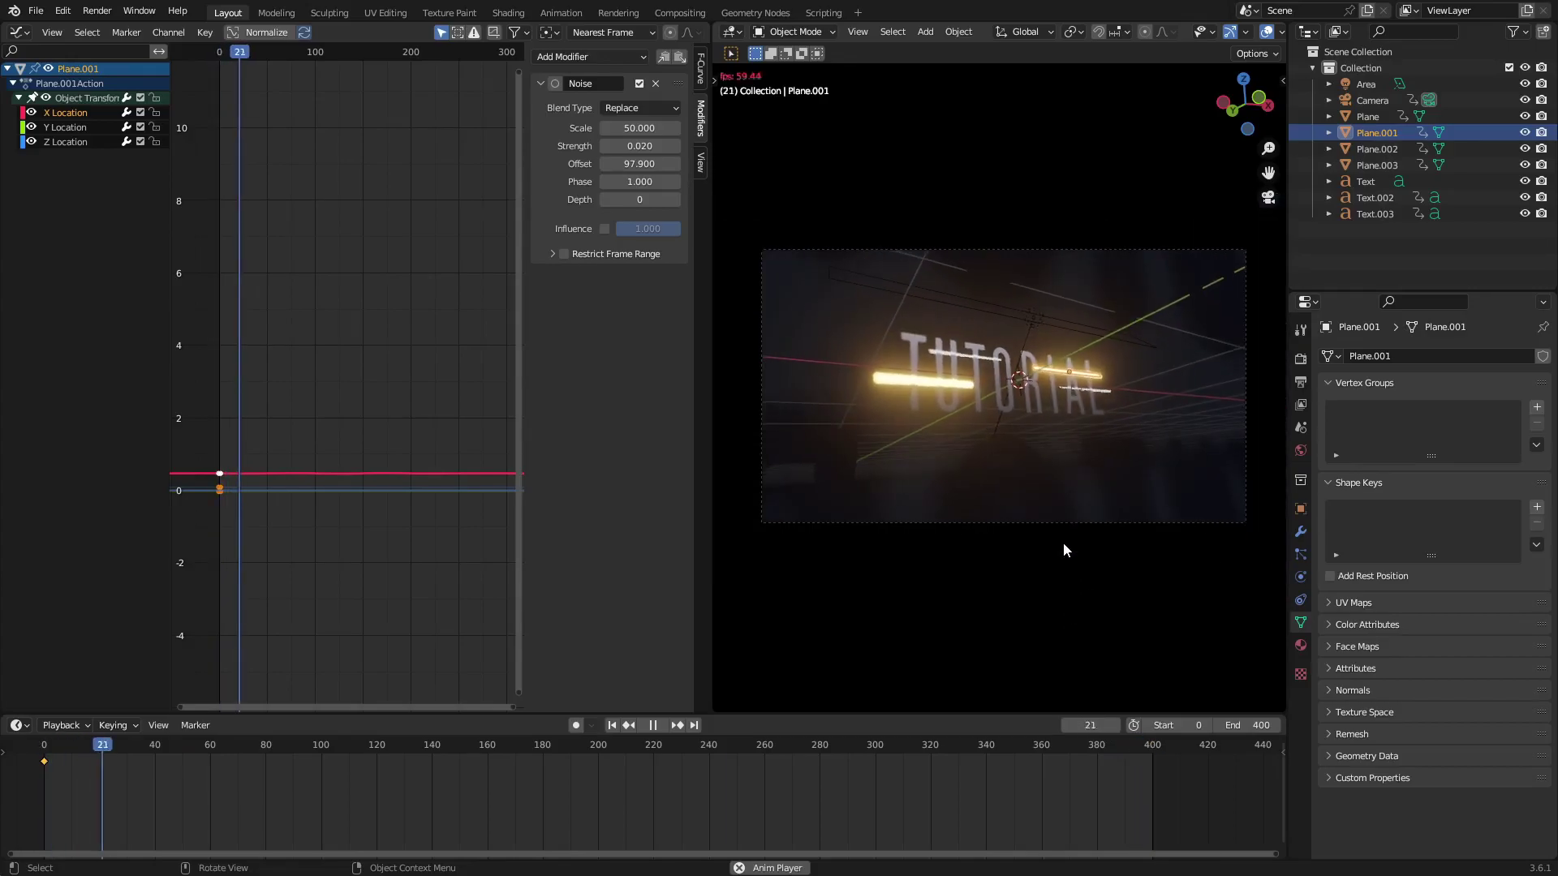
{"action": "left_click", "coordinate": [1070, 524]}
{"action": "scroll", "coordinate": [1072, 526], "scroll_direction": "up", "scroll_amount": 1}
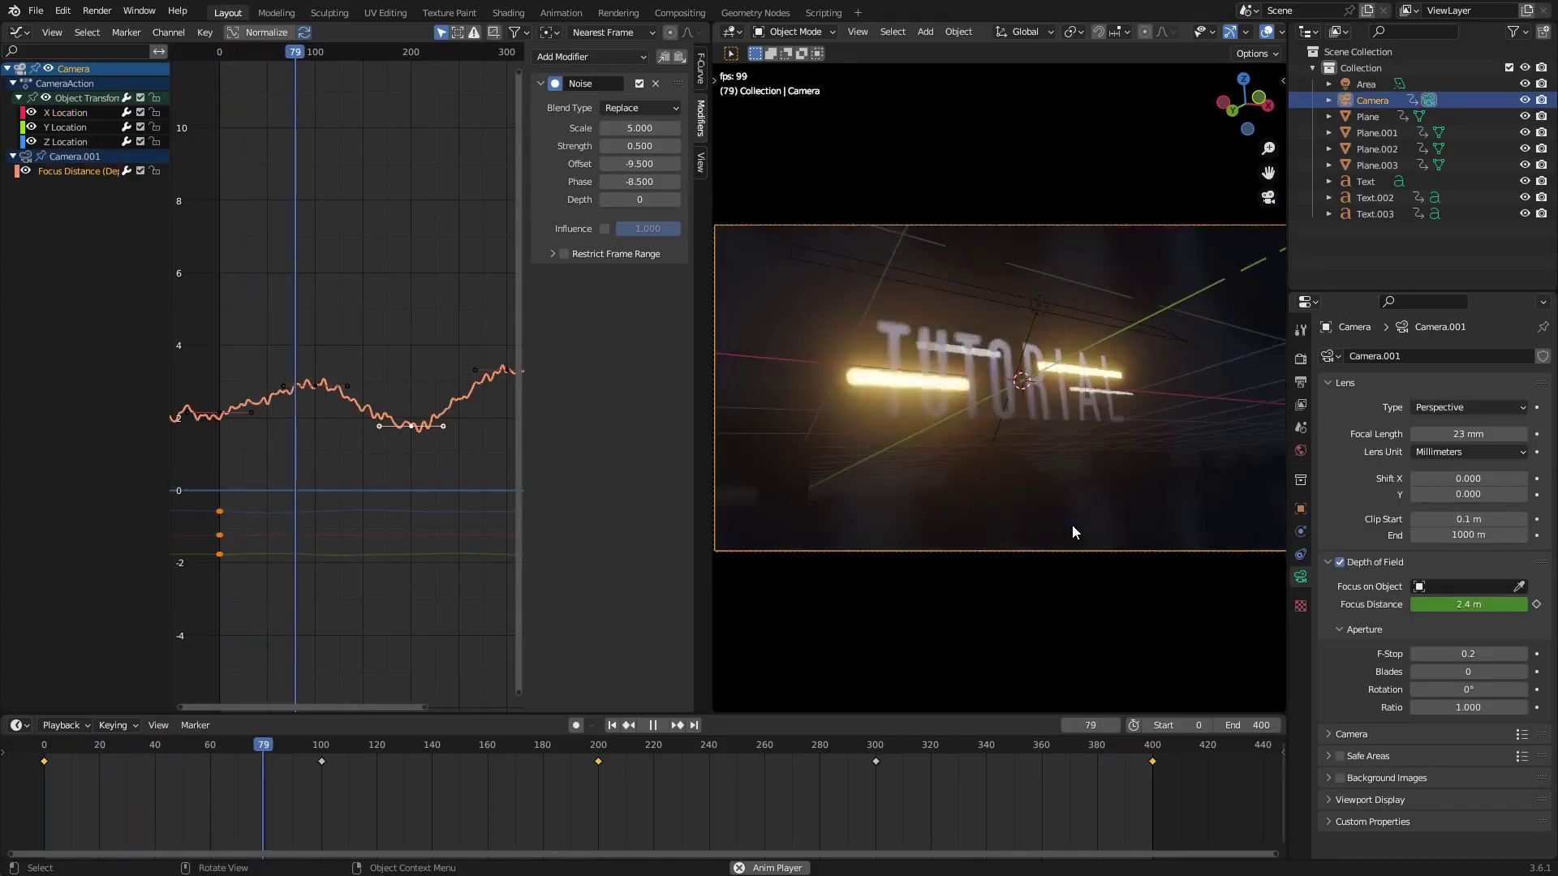
{"action": "scroll", "coordinate": [1073, 524], "scroll_direction": "up", "scroll_amount": 2}
Stop playback, jump to the first frame, scrub to frame 401 and resume playback to check the loop point
{"action": "key", "text": "space"}
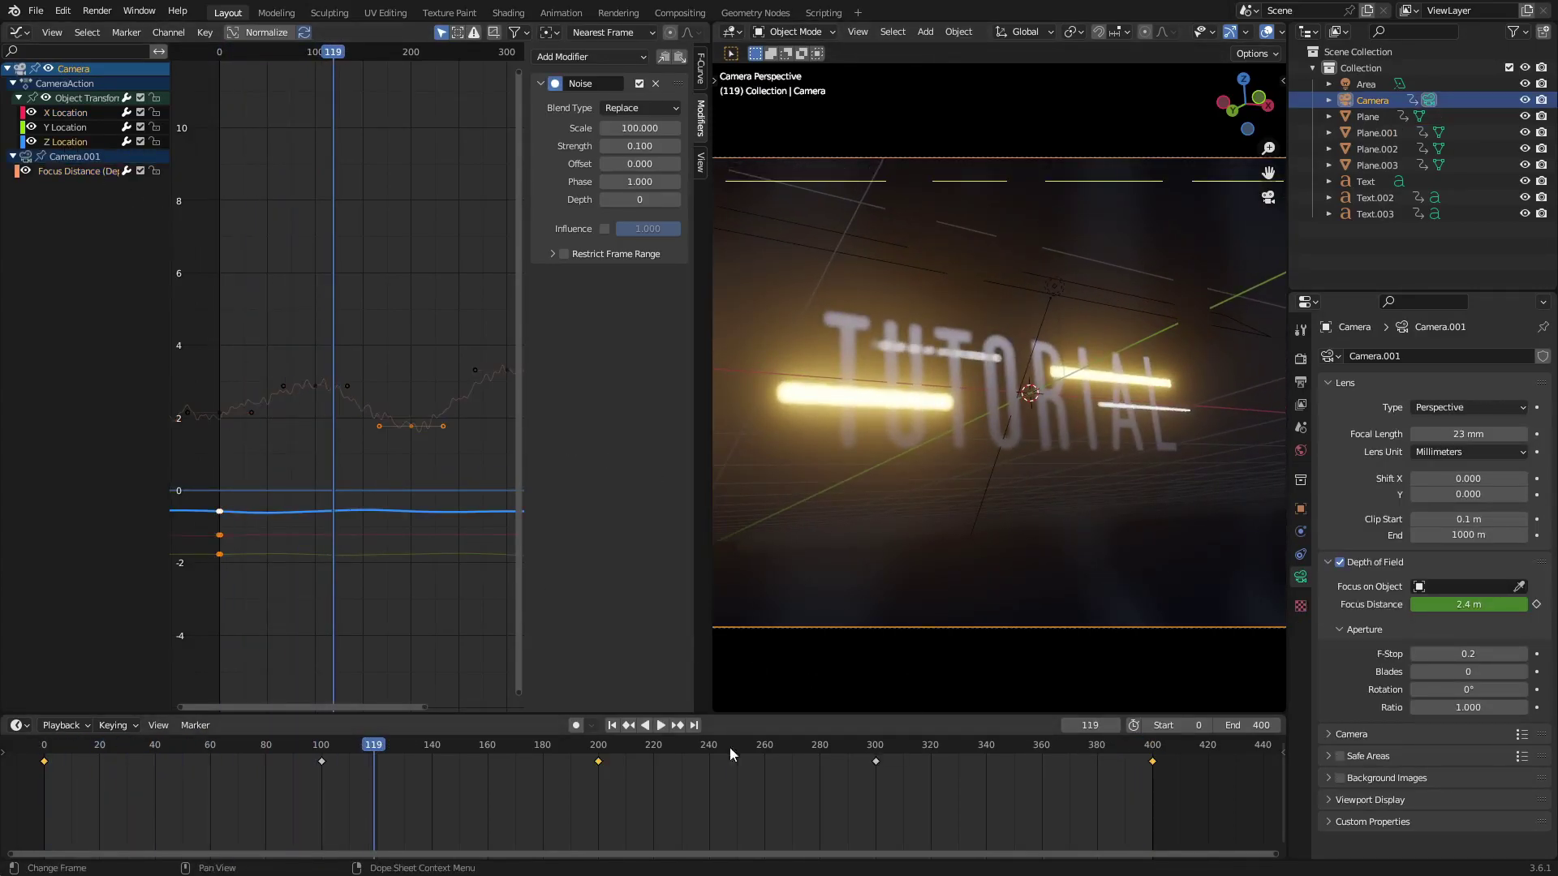
{"action": "left_click", "coordinate": [612, 726]}
{"action": "mouse_move", "coordinate": [1126, 747]}
{"action": "left_mouse_down"}
{"action": "mouse_move", "coordinate": [909, 747]}
{"action": "mouse_move", "coordinate": [1156, 748]}
{"action": "left_mouse_up"}
{"action": "key", "text": "space"}
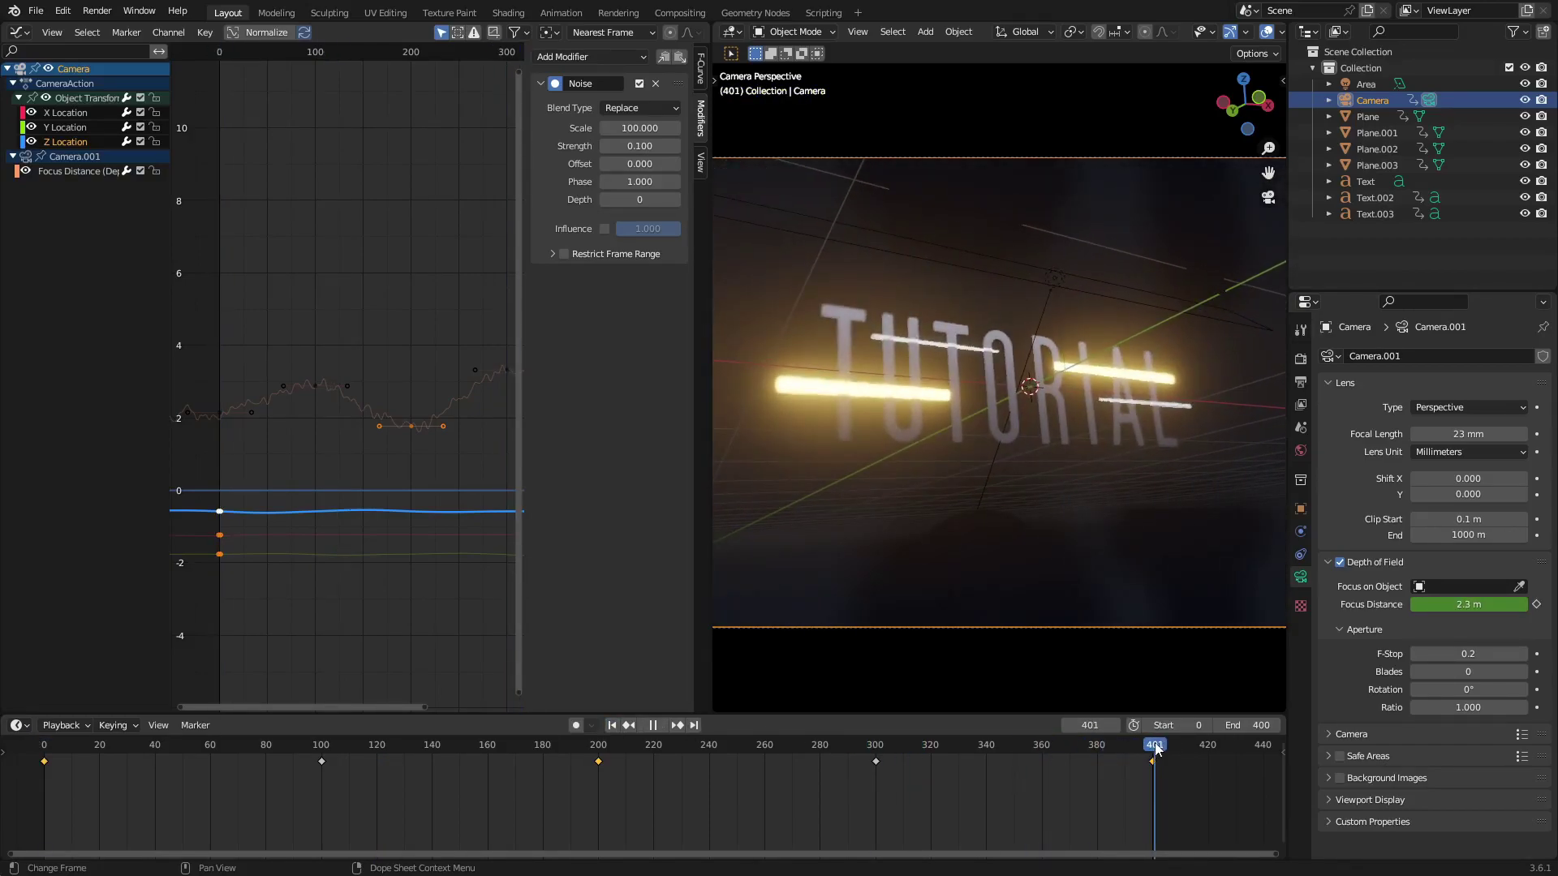
Try to keyframe shifted camera positions at frames 61 and 135
{"action": "left_click", "coordinate": [612, 726]}
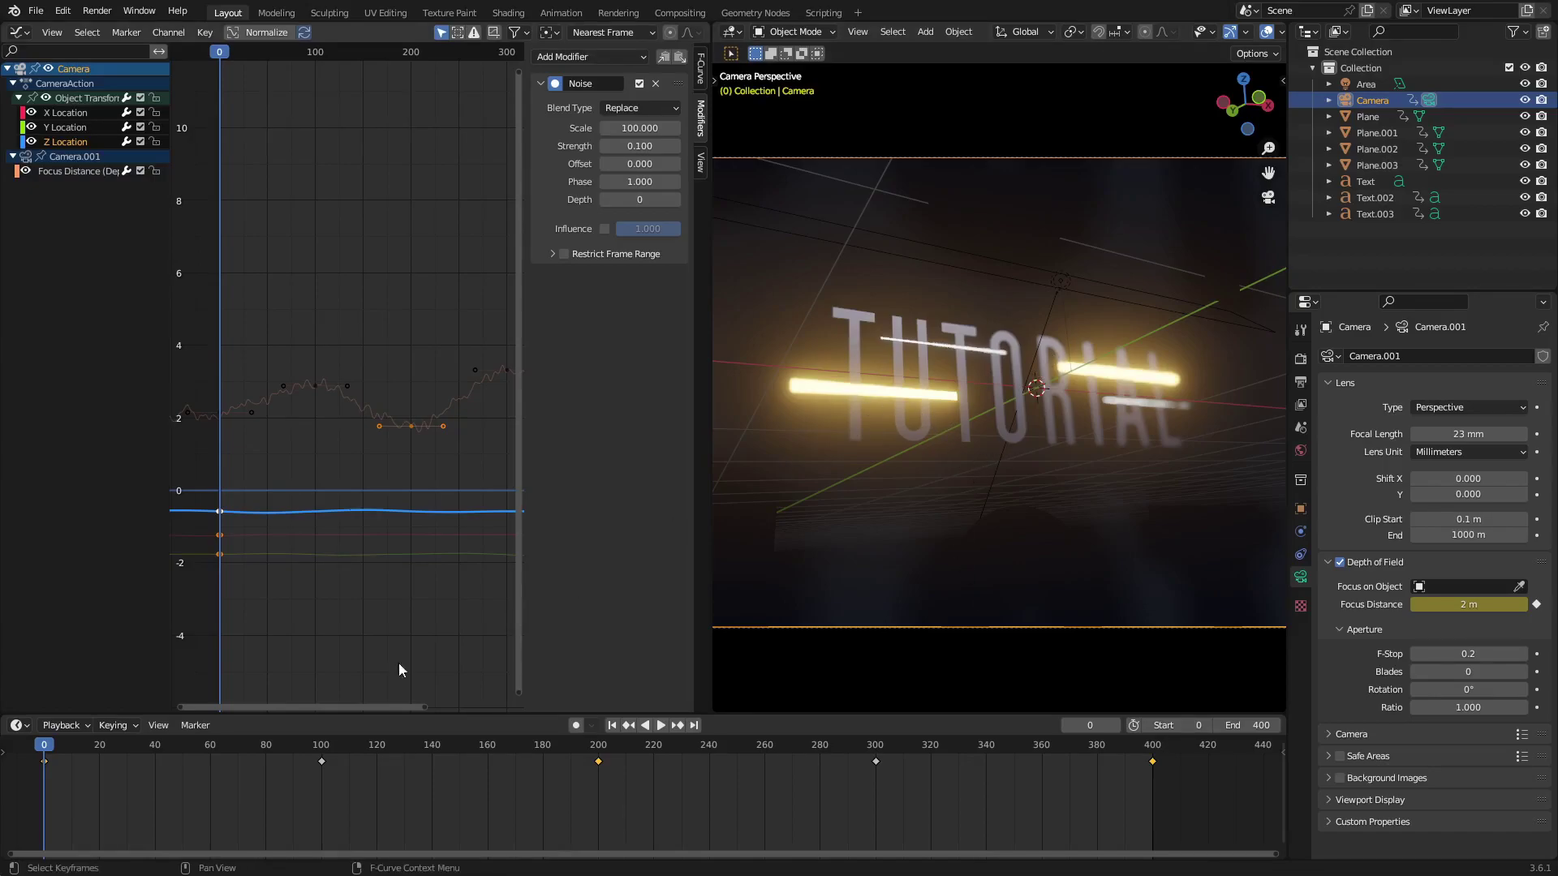
{"action": "left_click", "coordinate": [213, 745]}
{"action": "key", "text": "g"}
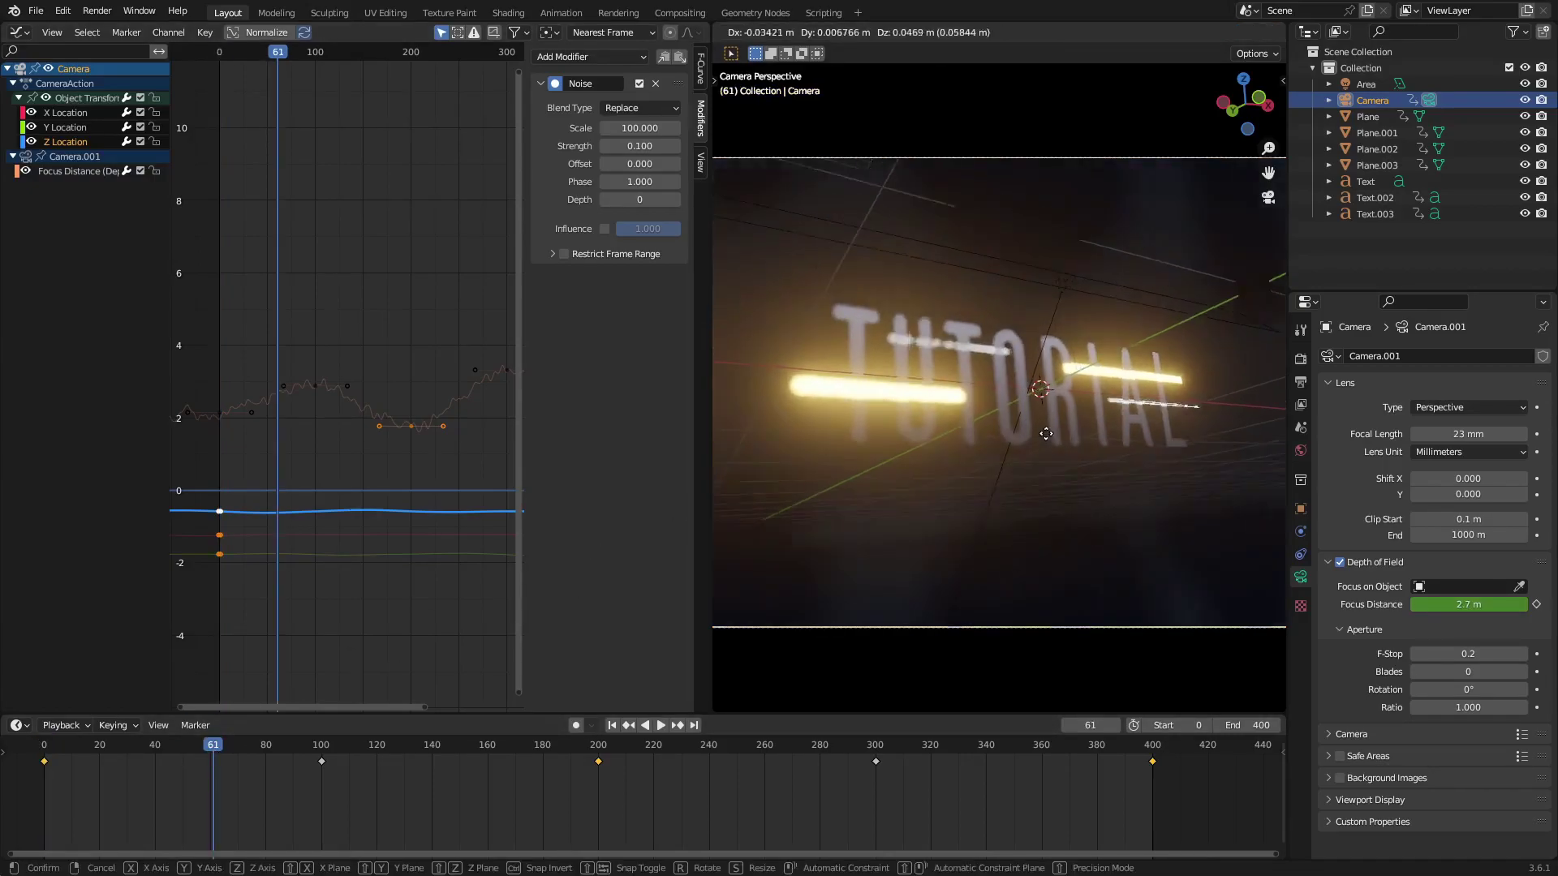
{"action": "left_click", "coordinate": [1029, 363]}
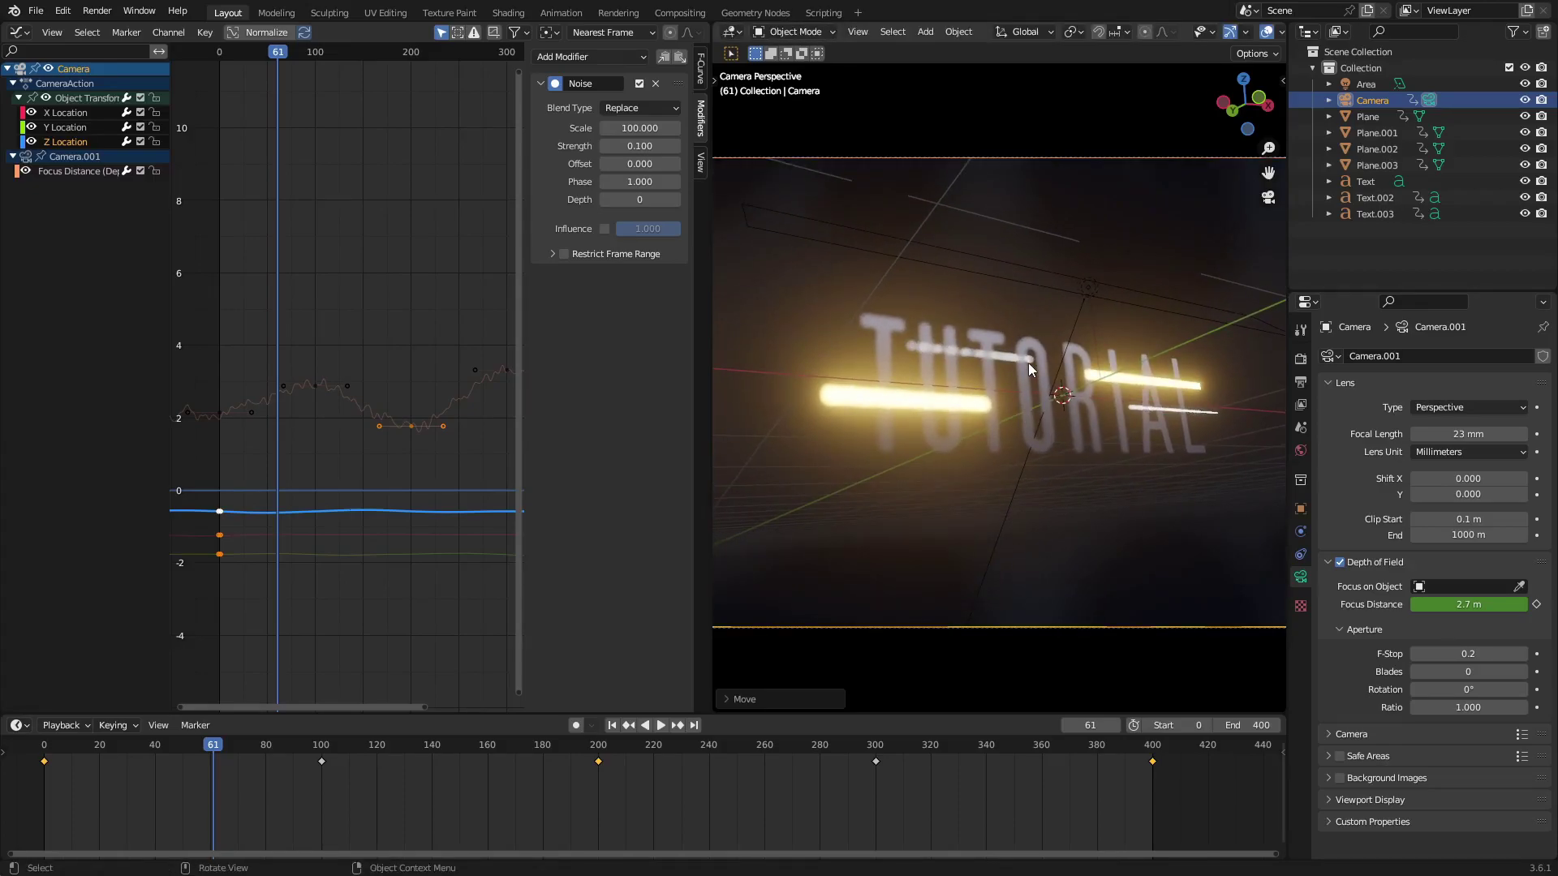
{"action": "key", "text": "i"}
{"action": "left_click", "coordinate": [417, 746]}
{"action": "left_click_drag", "start_coordinate": [417, 747], "coordinate": [418, 747]}
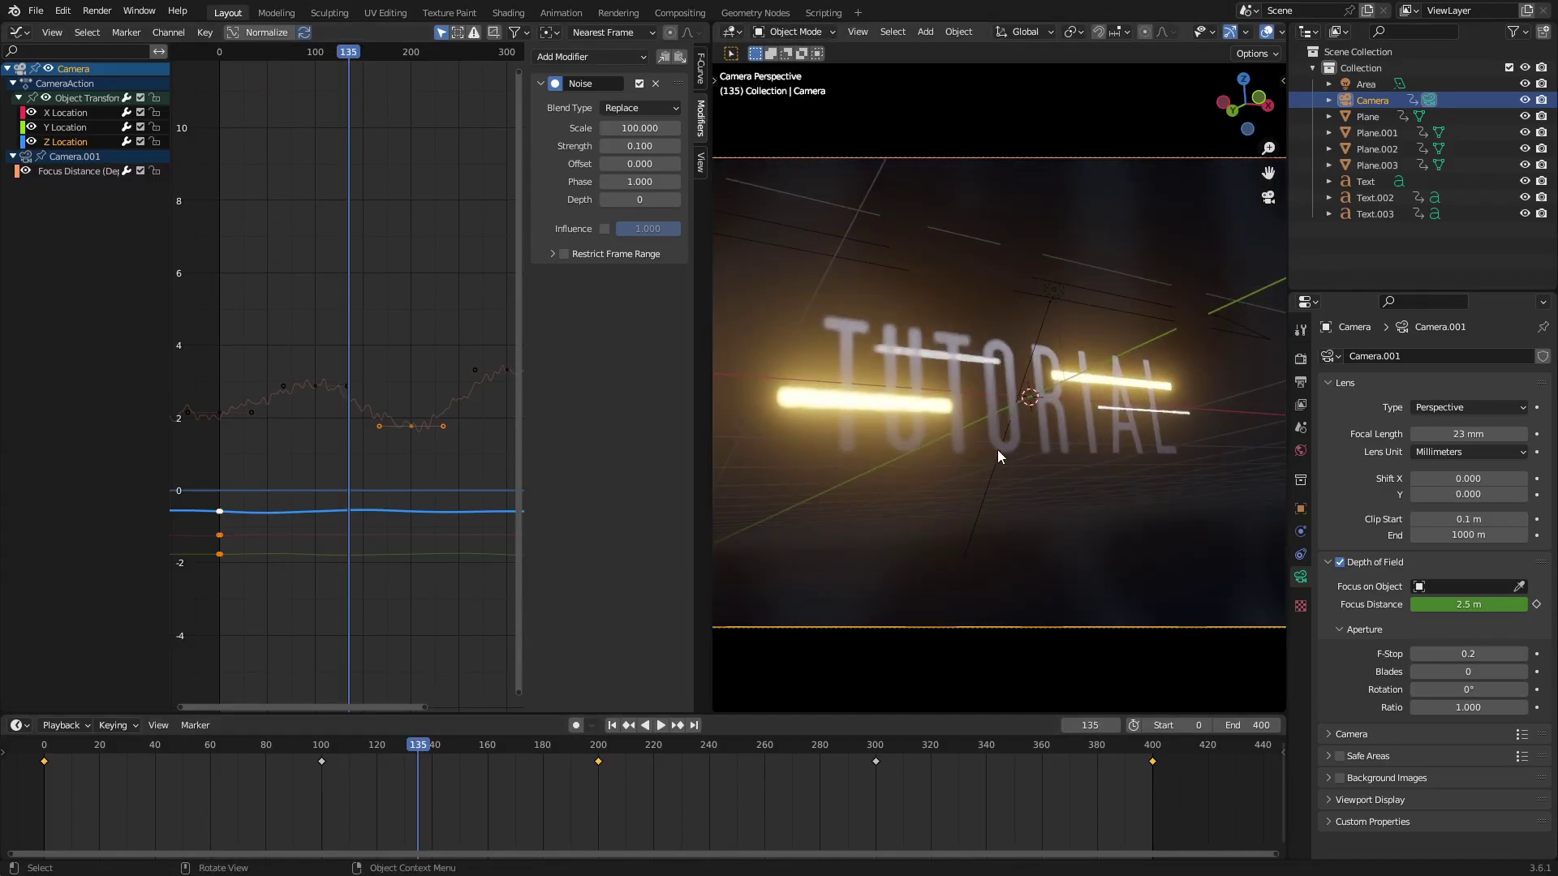
{"action": "key", "text": "g"}
{"action": "left_click", "coordinate": [1037, 406]}
{"action": "key", "text": "i"}
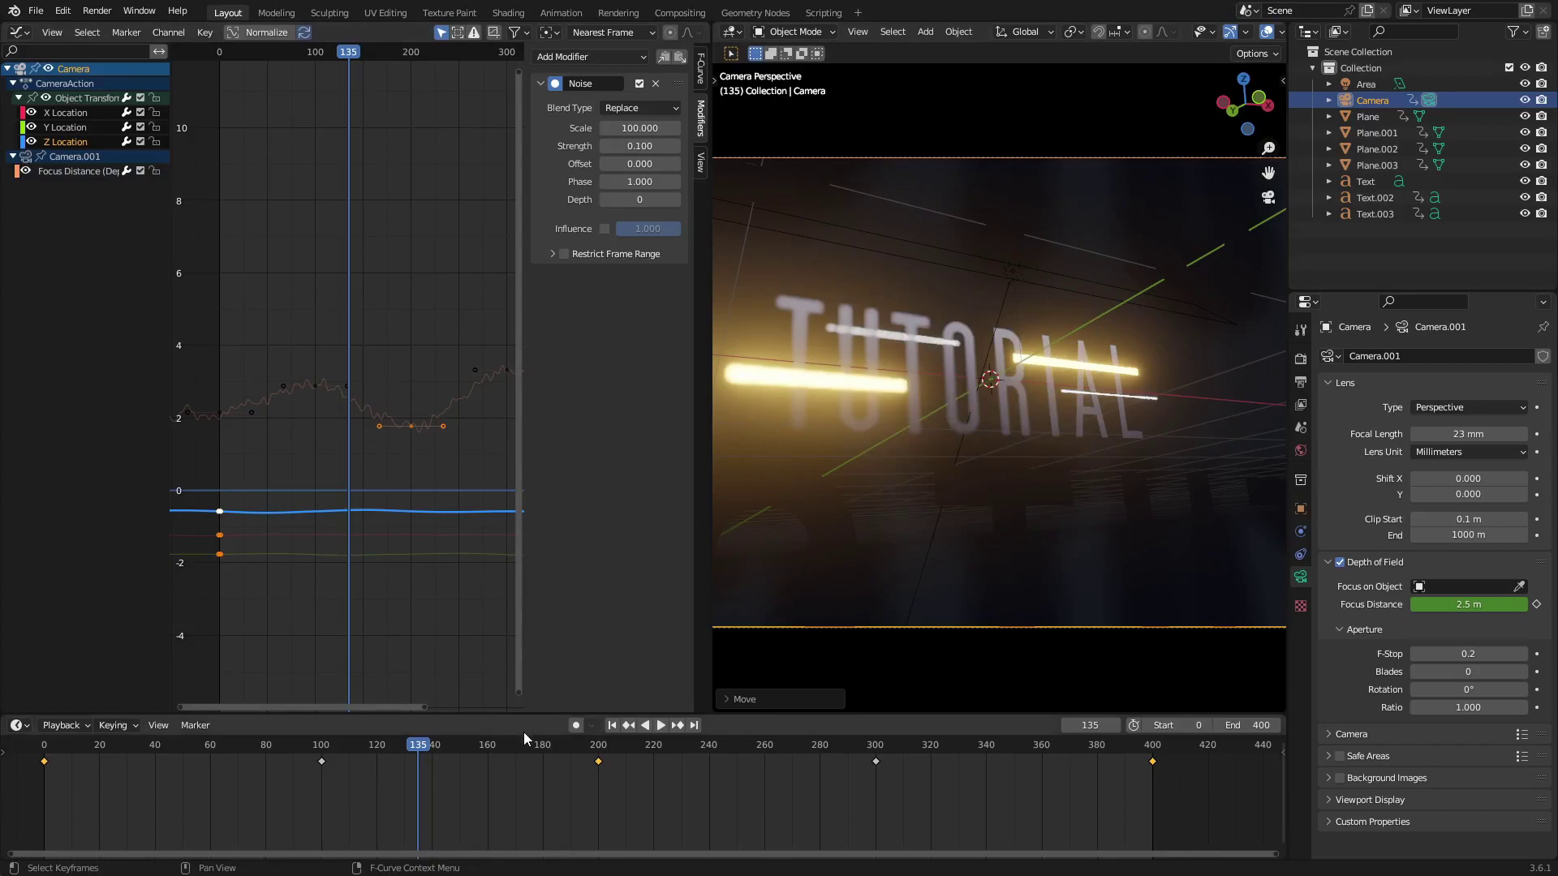
Return to the first frame and delete the camera's X, Y and Z Location animation channels
{"action": "left_click", "coordinate": [613, 725]}
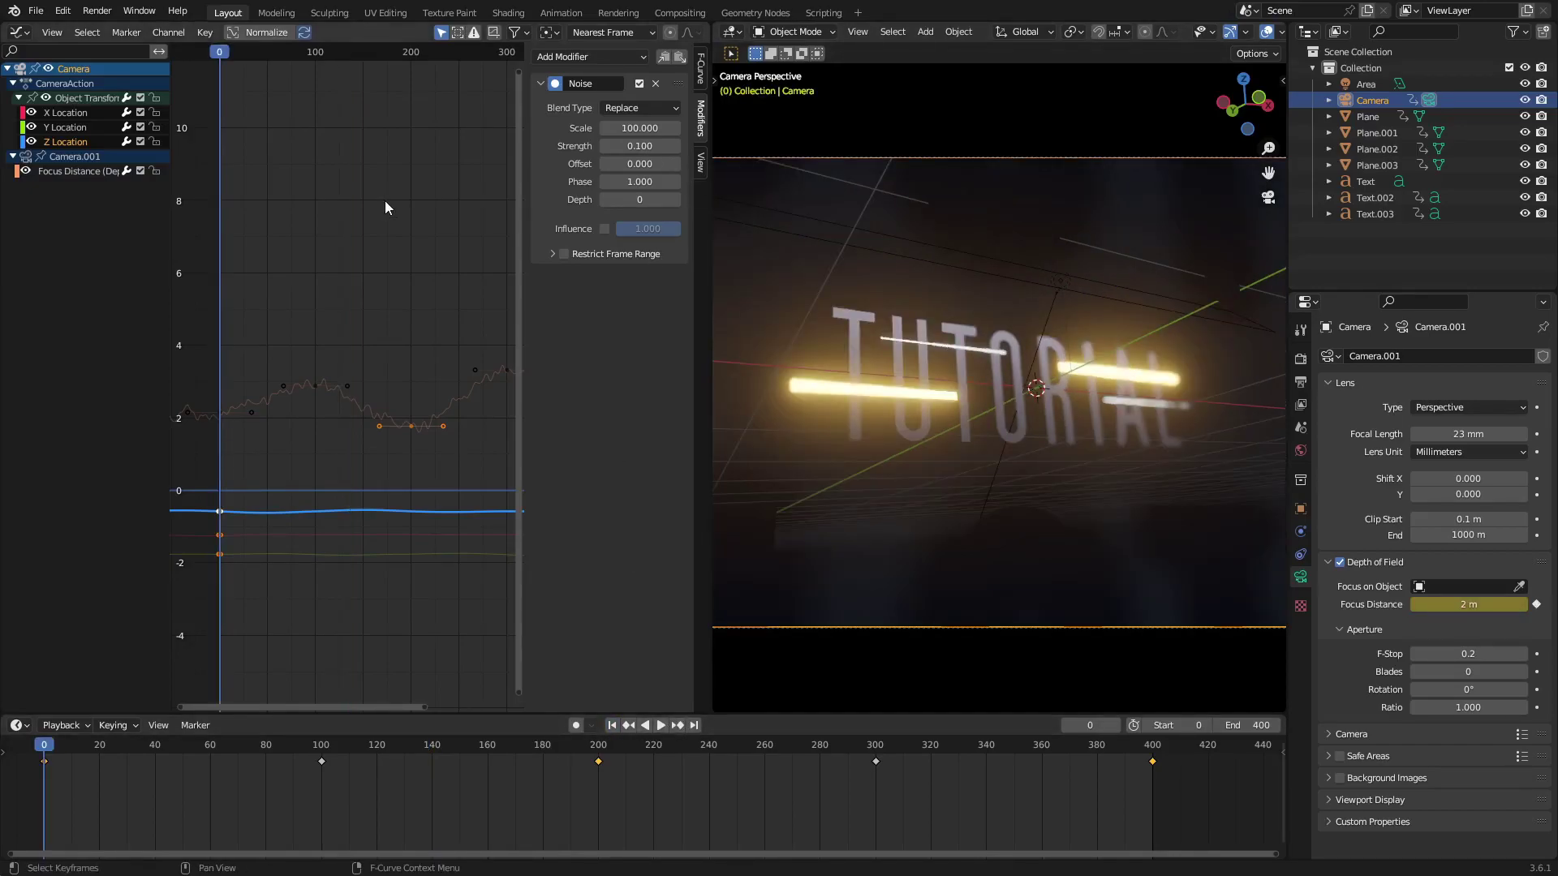
{"action": "left_click", "coordinate": [90, 115]}
{"action": "left_click", "coordinate": [86, 140], "text": "shift"}
{"action": "key", "text": "Delete"}
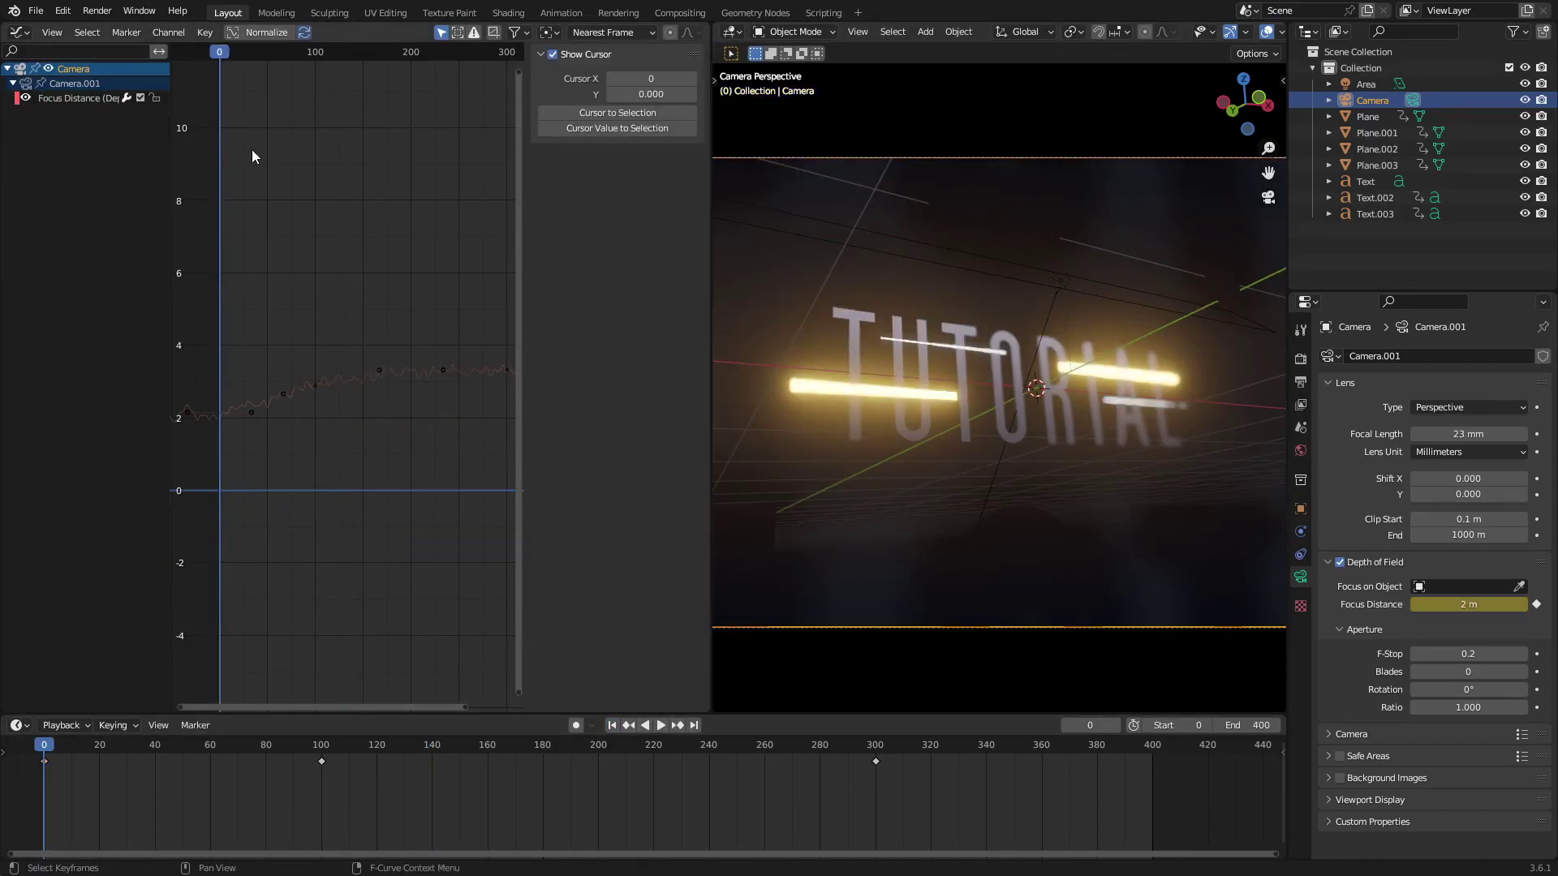
Play the animation to review it without camera movement and widen the 3D viewport
{"action": "key", "text": "space"}
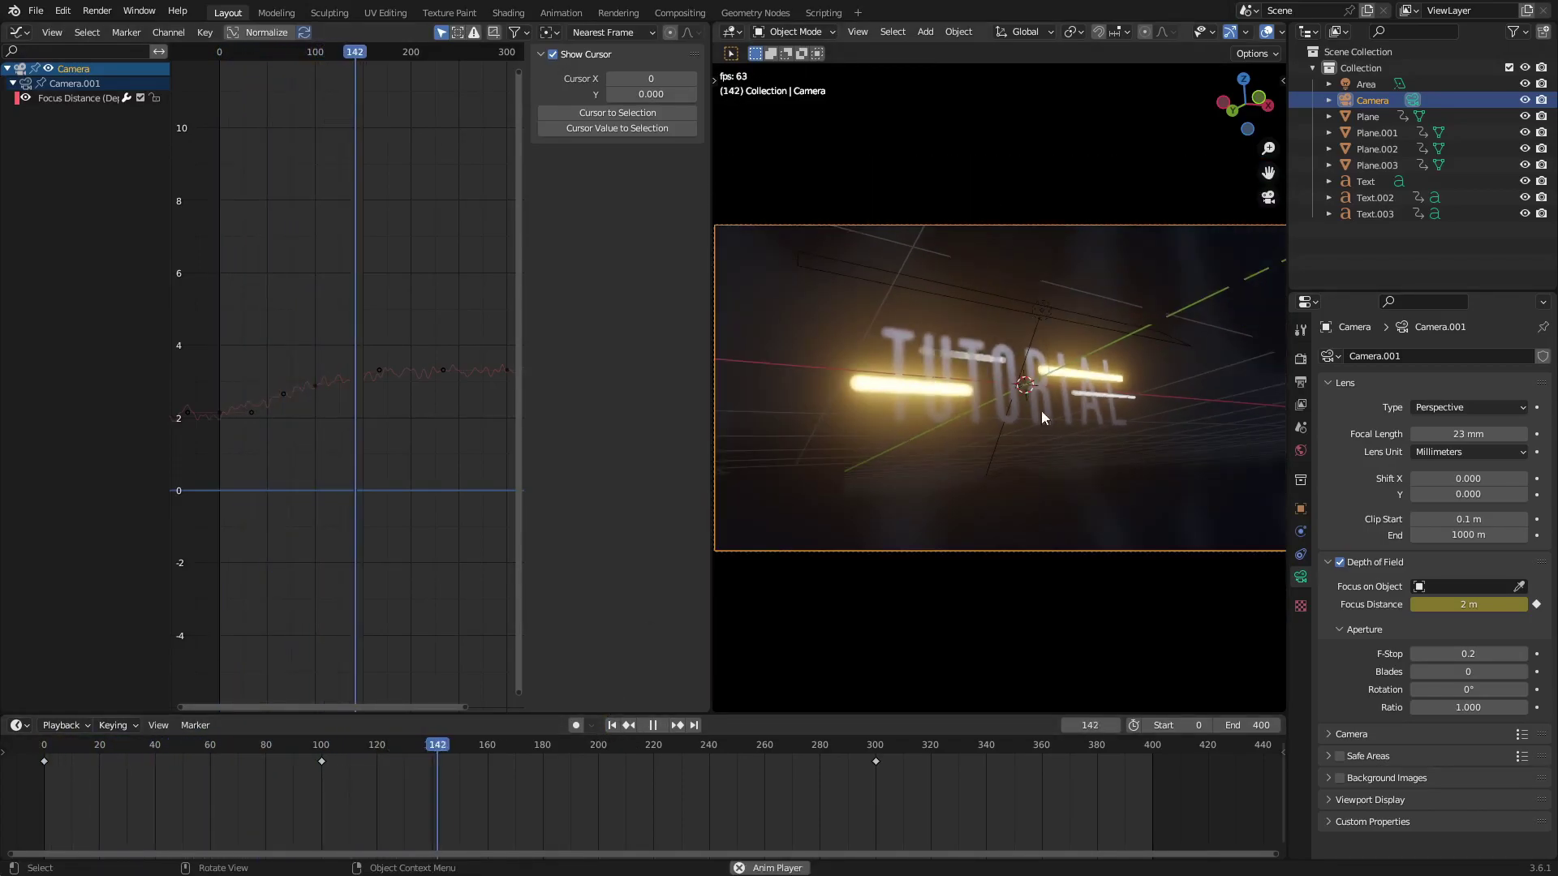
{"action": "left_click_drag", "start_coordinate": [711, 164], "coordinate": [569, 173]}
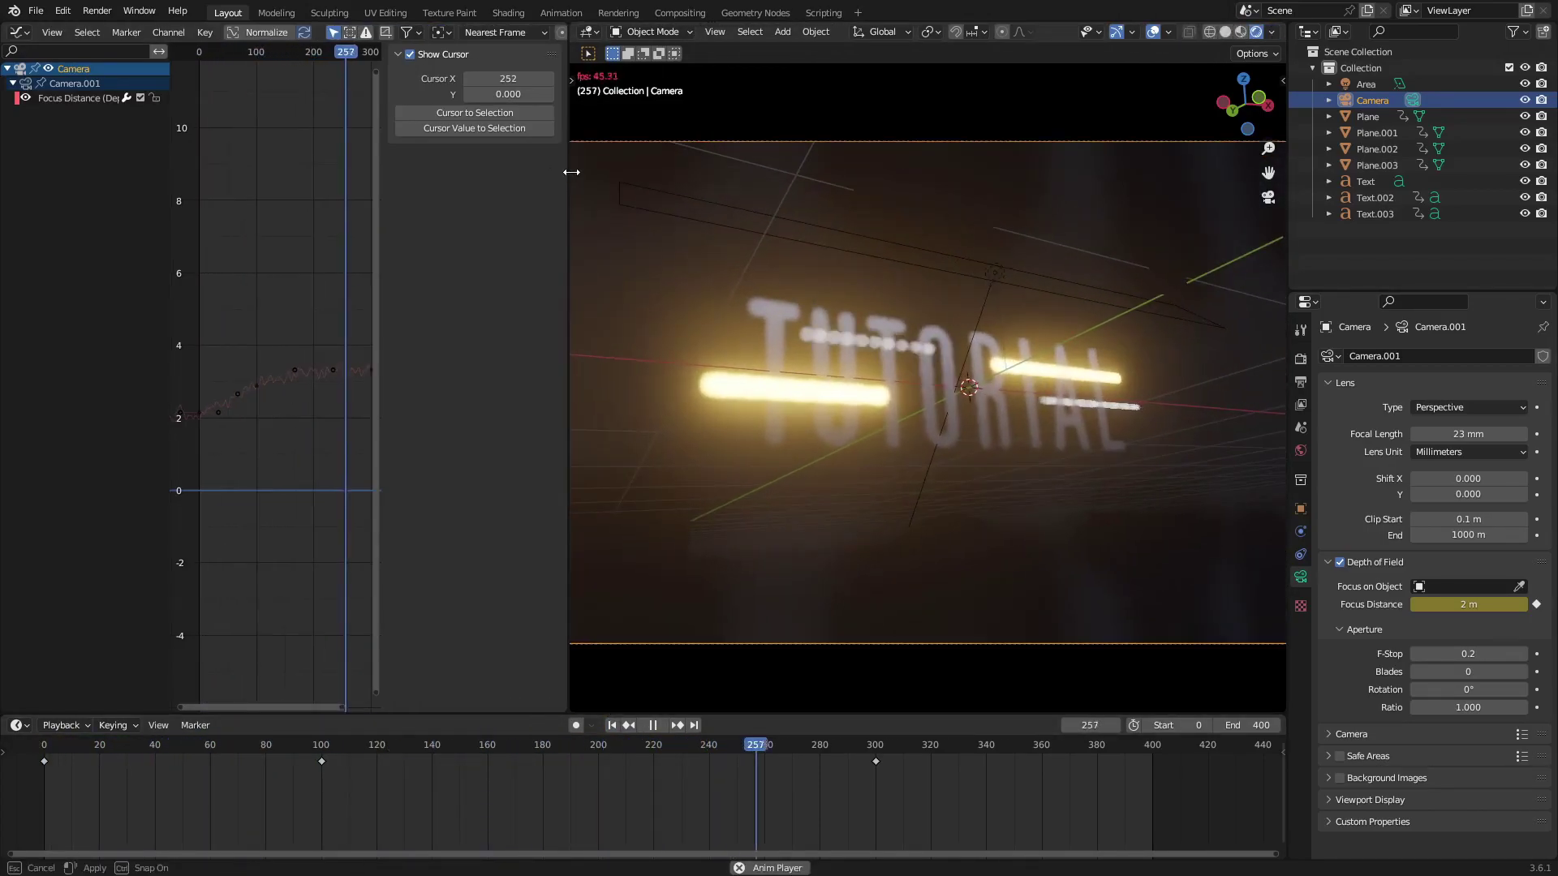
{"action": "key", "text": "space"}
Keyframe the camera's unchanged location at frame 0 and again at frame 400
{"action": "left_click", "coordinate": [613, 726]}
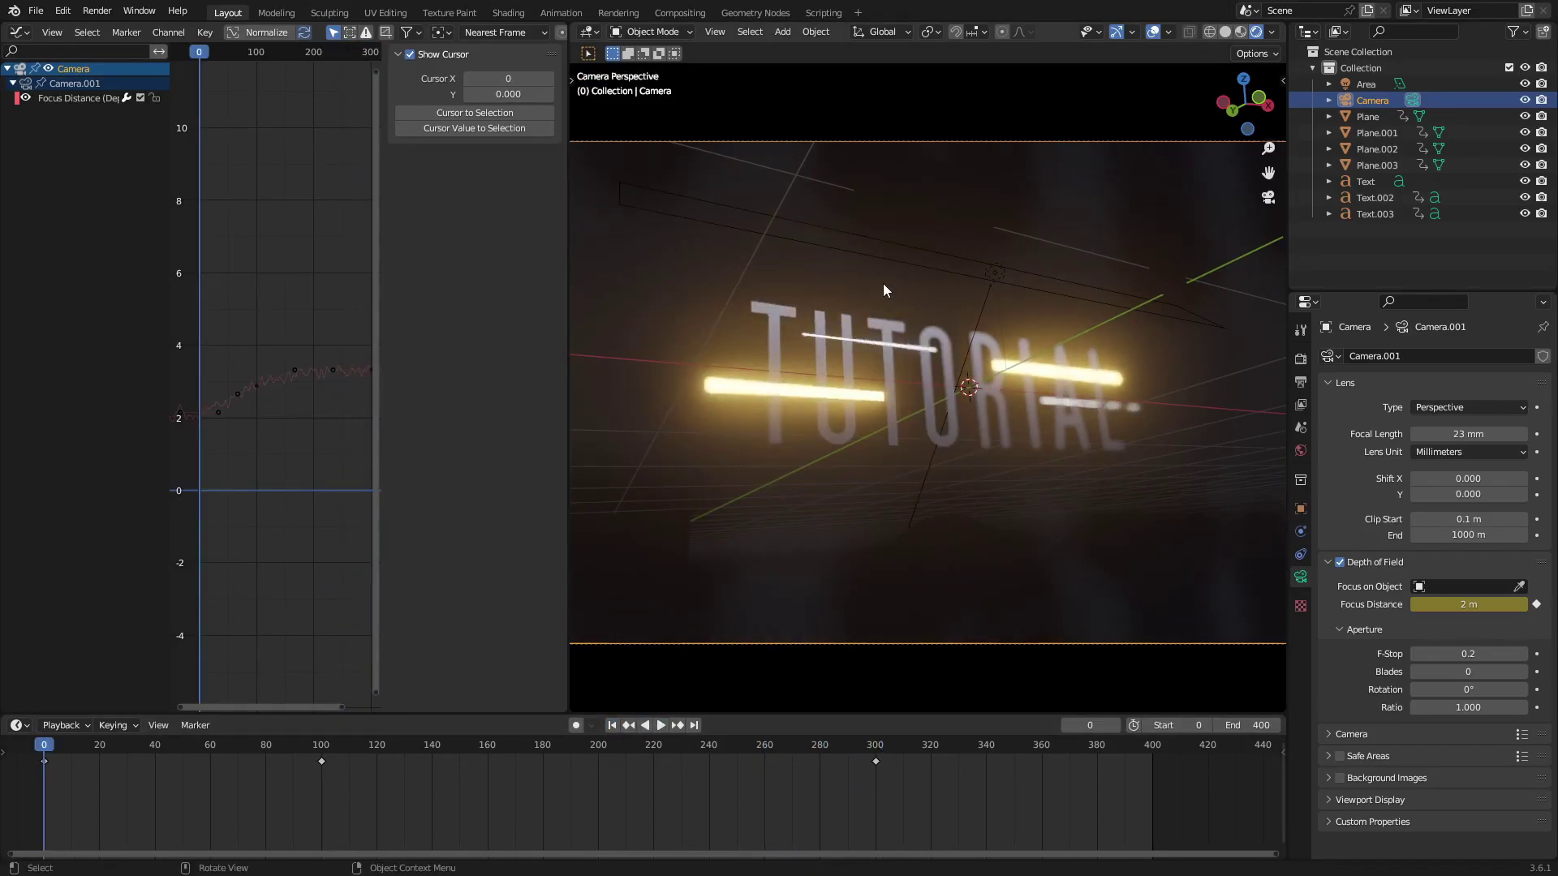
{"action": "key", "text": "i"}
{"action": "left_click", "coordinate": [883, 284]}
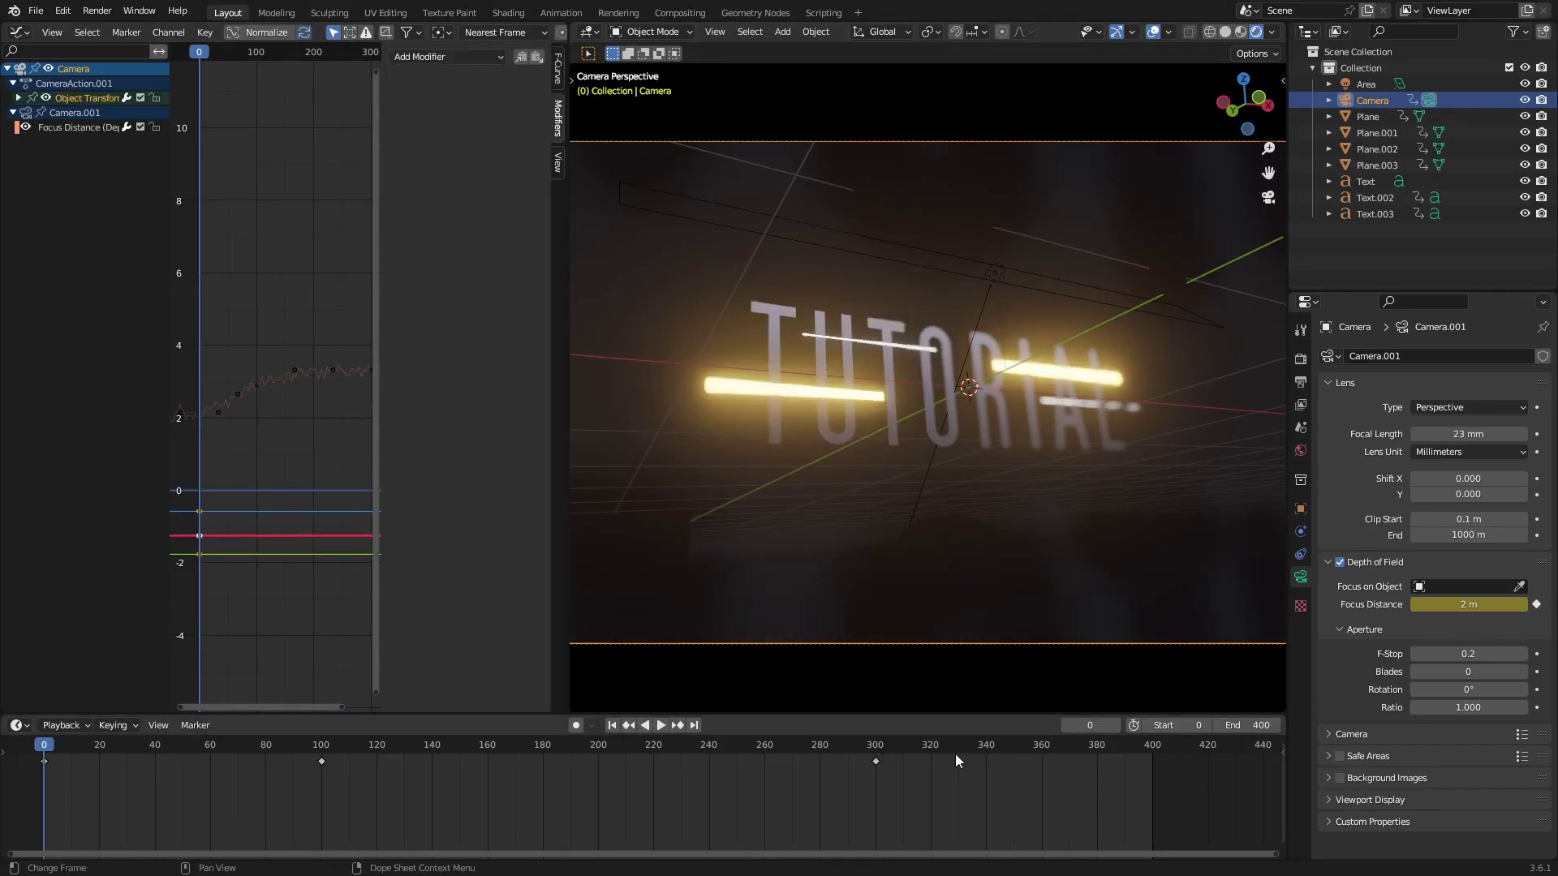
{"action": "left_click", "coordinate": [696, 726]}
{"action": "key", "text": "i"}
{"action": "left_click", "coordinate": [838, 401]}
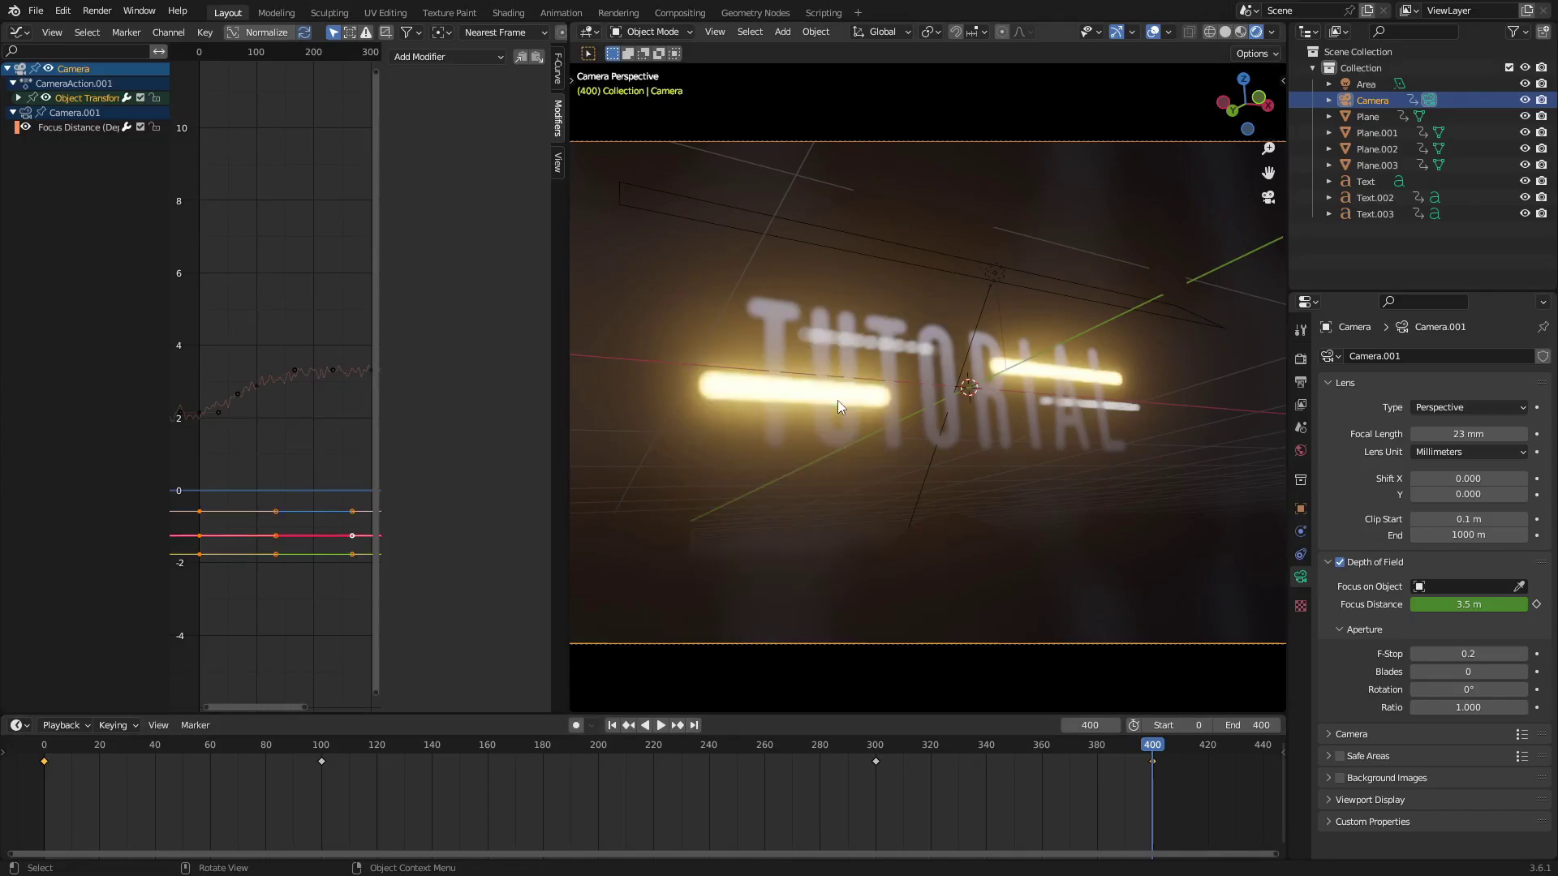
At frame 69, shift the camera slightly and keyframe its location
{"action": "left_click", "coordinate": [217, 745]}
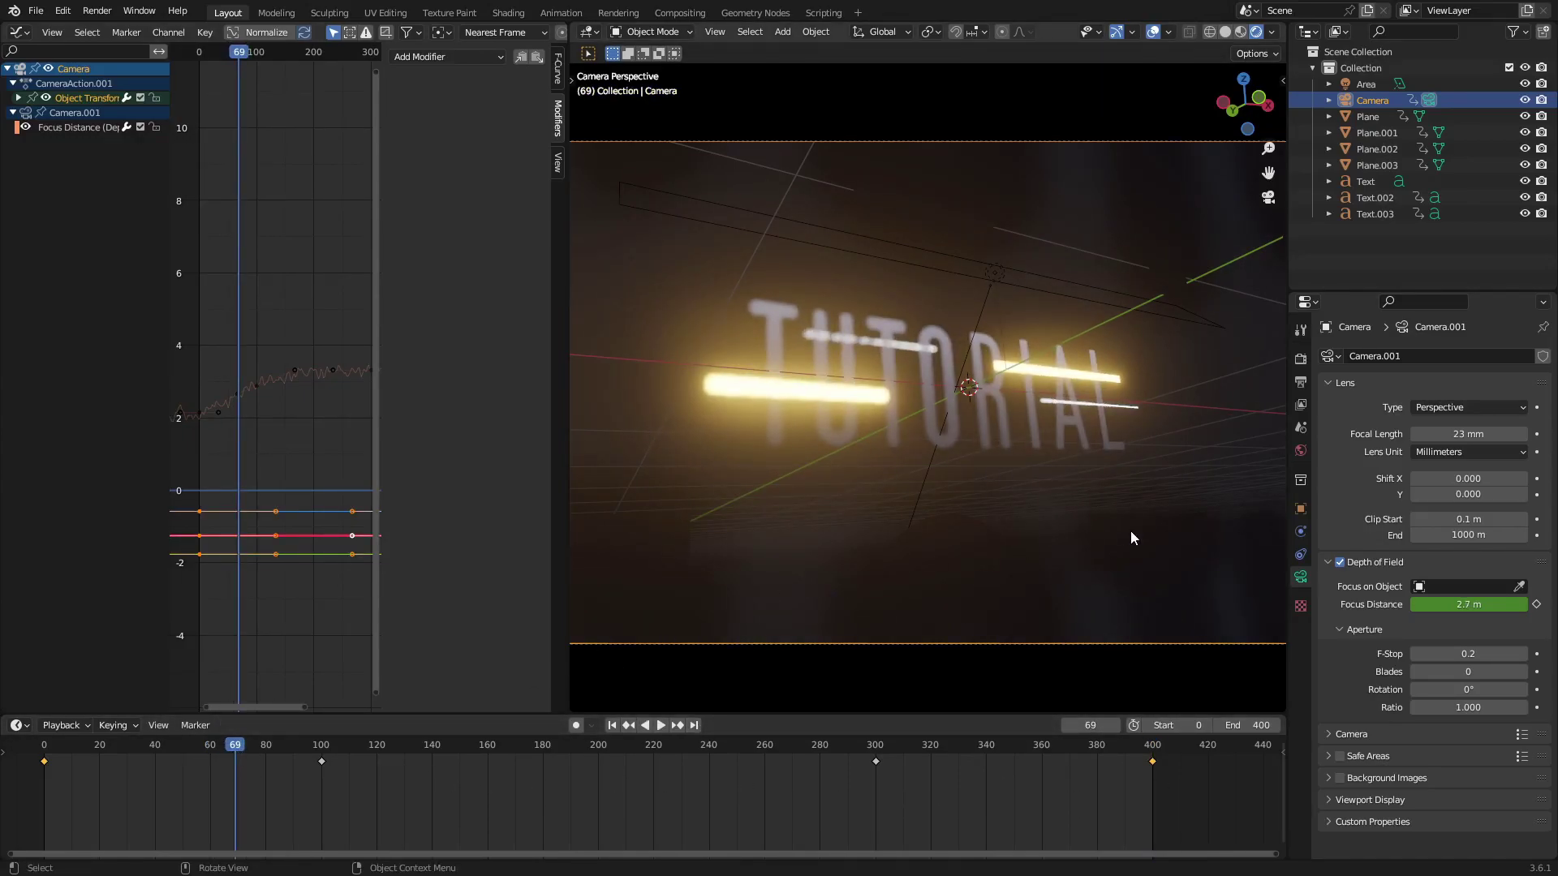
{"action": "key", "text": "g"}
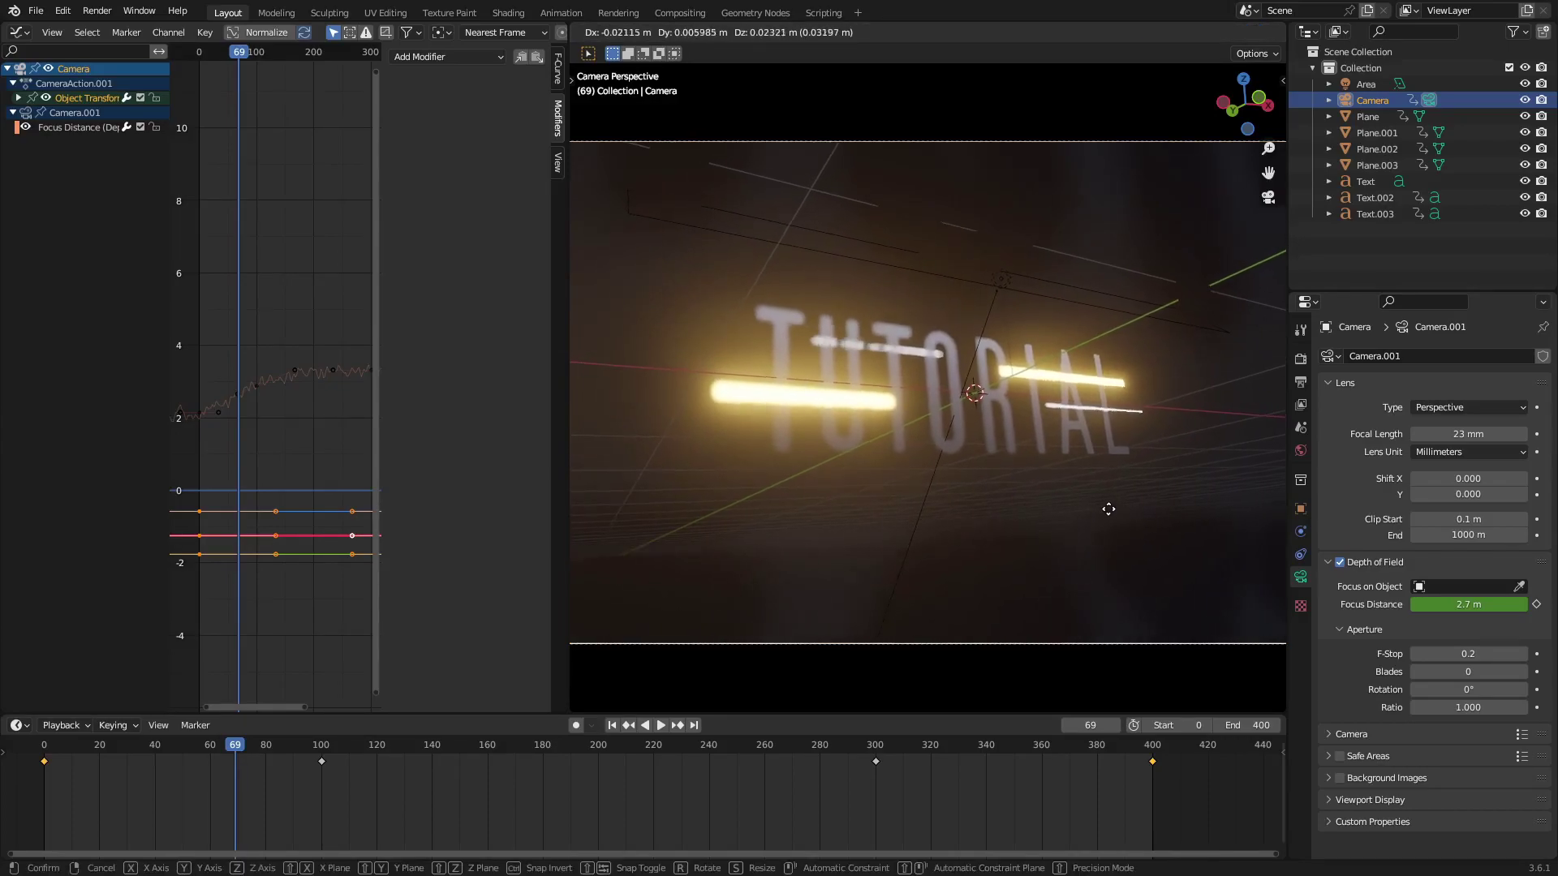
{"action": "left_click", "coordinate": [1100, 498]}
{"action": "key", "text": "i"}
{"action": "left_click", "coordinate": [1099, 496]}
At frame 147, move the camera slightly in the camera view and keyframe its location
{"action": "left_click", "coordinate": [440, 748]}
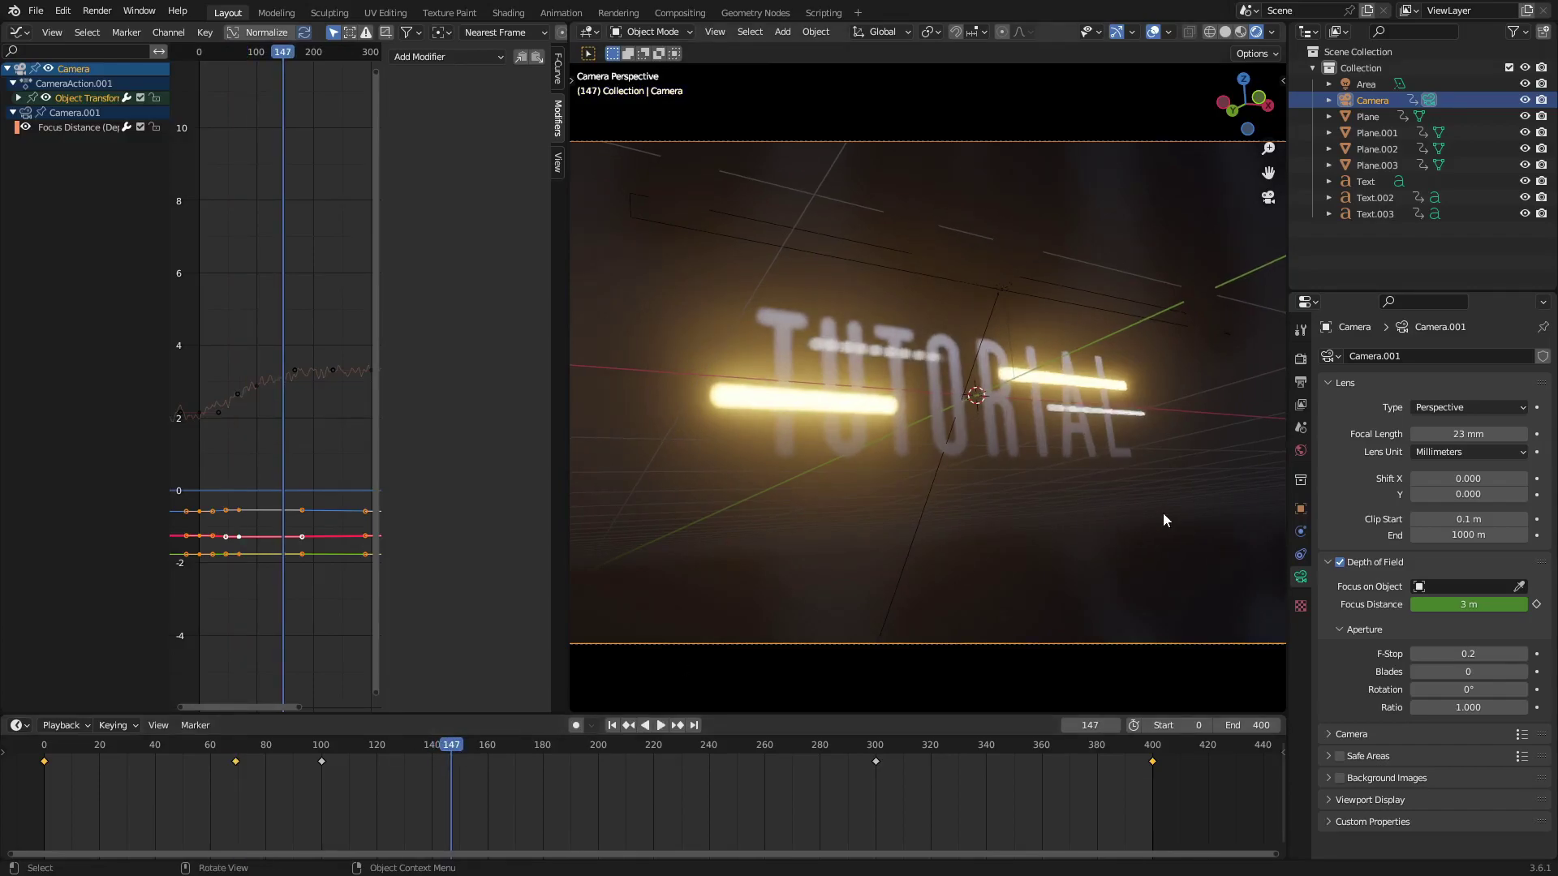
{"action": "key", "text": "g"}
{"action": "left_click", "coordinate": [1151, 549]}
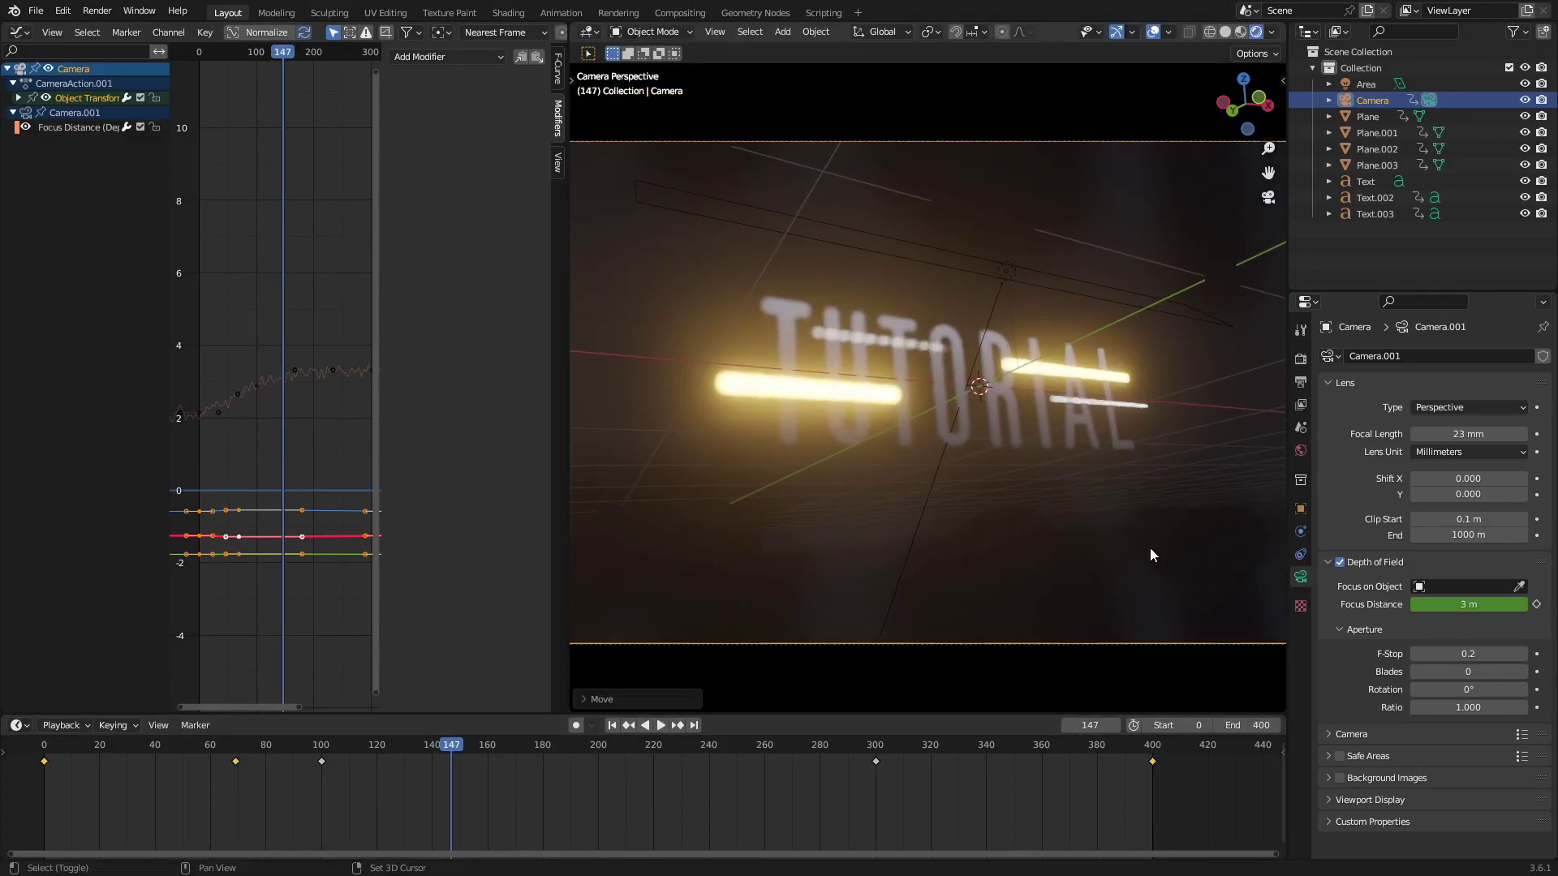
{"action": "key", "text": "i"}
{"action": "left_click", "coordinate": [1147, 367]}
At frame 223, move the camera so the text shifts within the frame and keyframe its location
{"action": "left_click", "coordinate": [661, 755]}
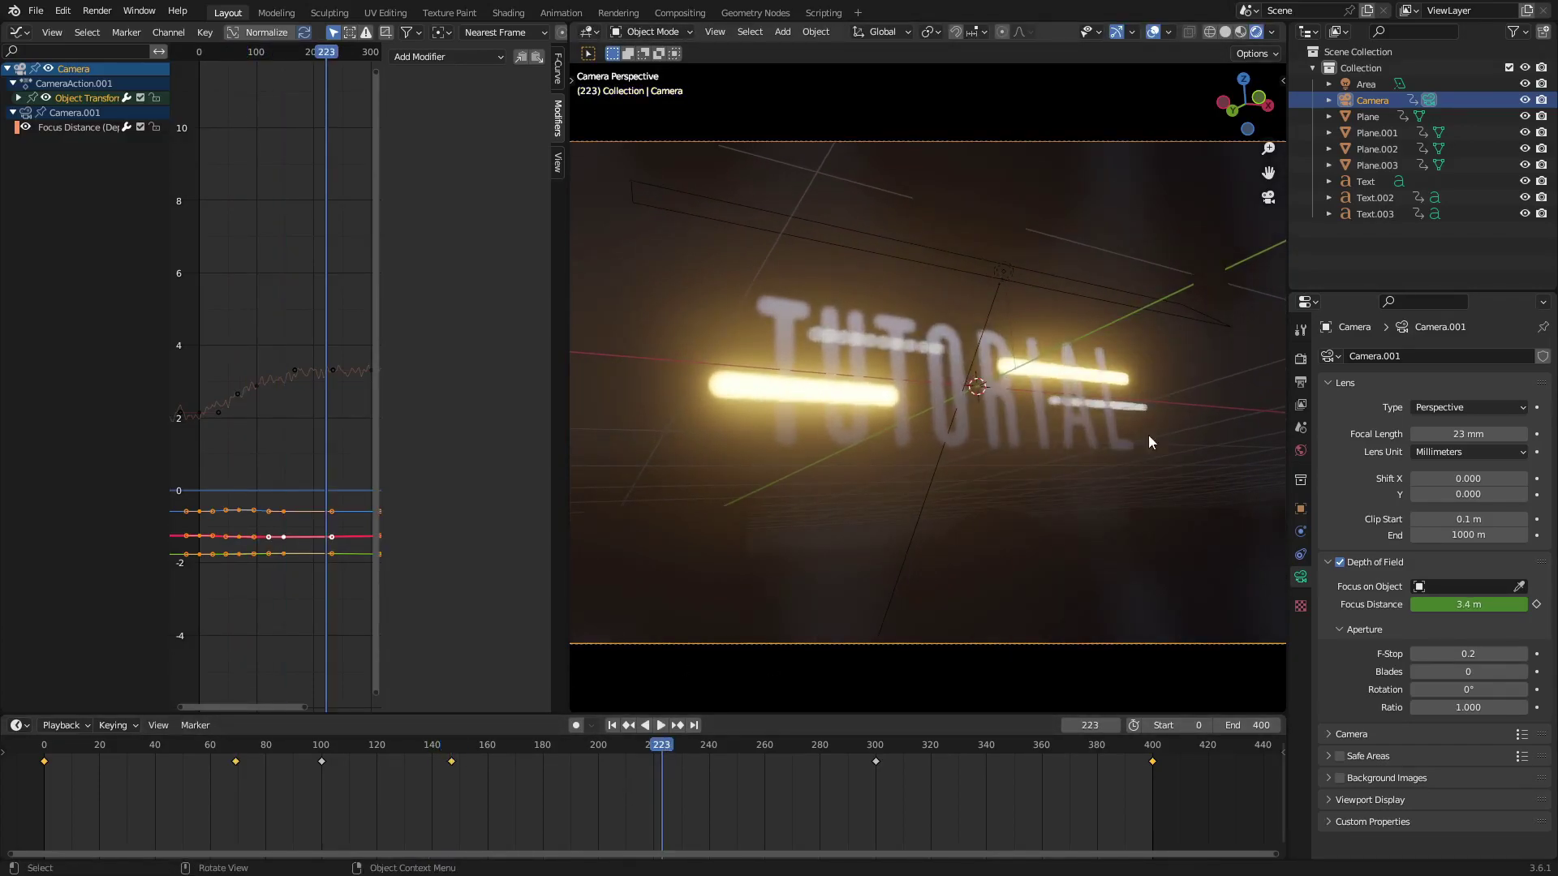
{"action": "key", "text": "g"}
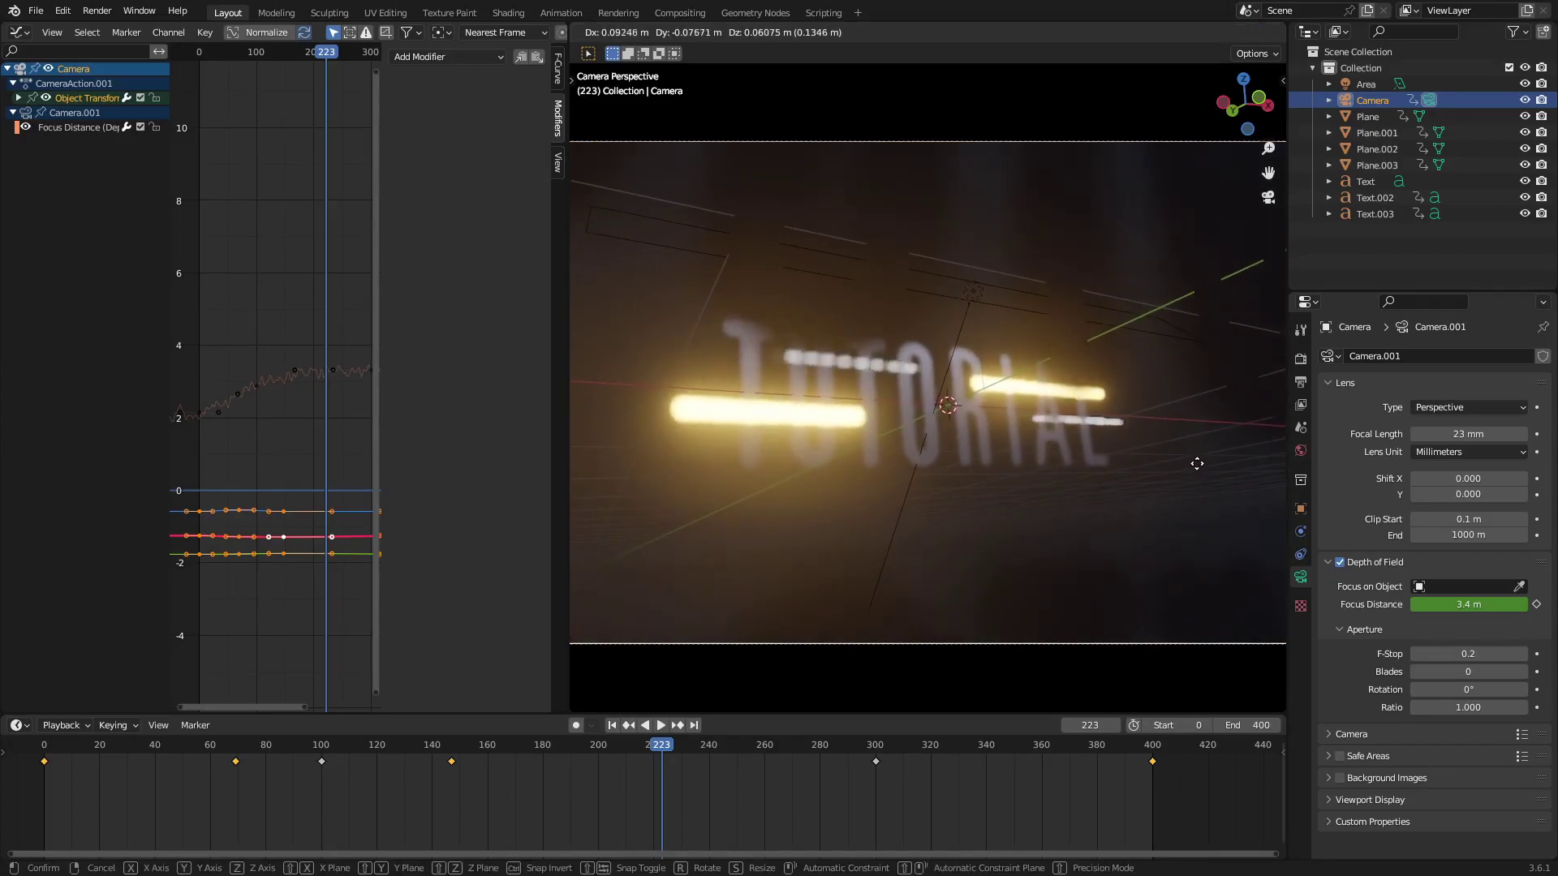
{"action": "left_click", "coordinate": [1195, 465]}
{"action": "key", "text": "i"}
{"action": "left_click", "coordinate": [1156, 340]}
At frame 309, nudge the camera and keyframe its location
{"action": "left_click", "coordinate": [785, 743]}
{"action": "key", "text": "space"}
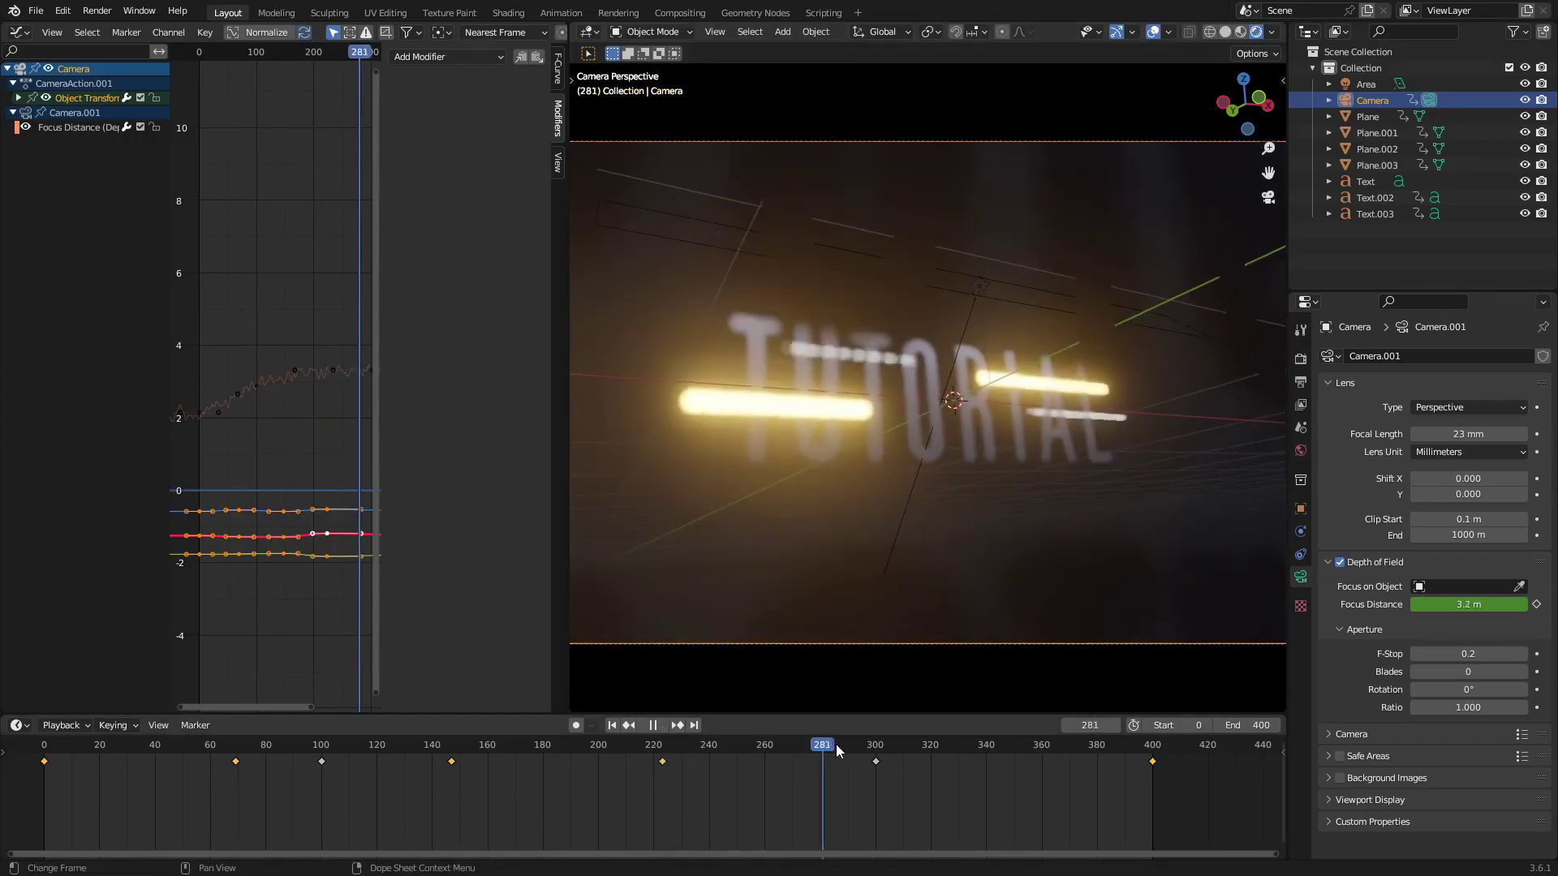
{"action": "key", "text": "space"}
{"action": "left_click", "coordinate": [1095, 509]}
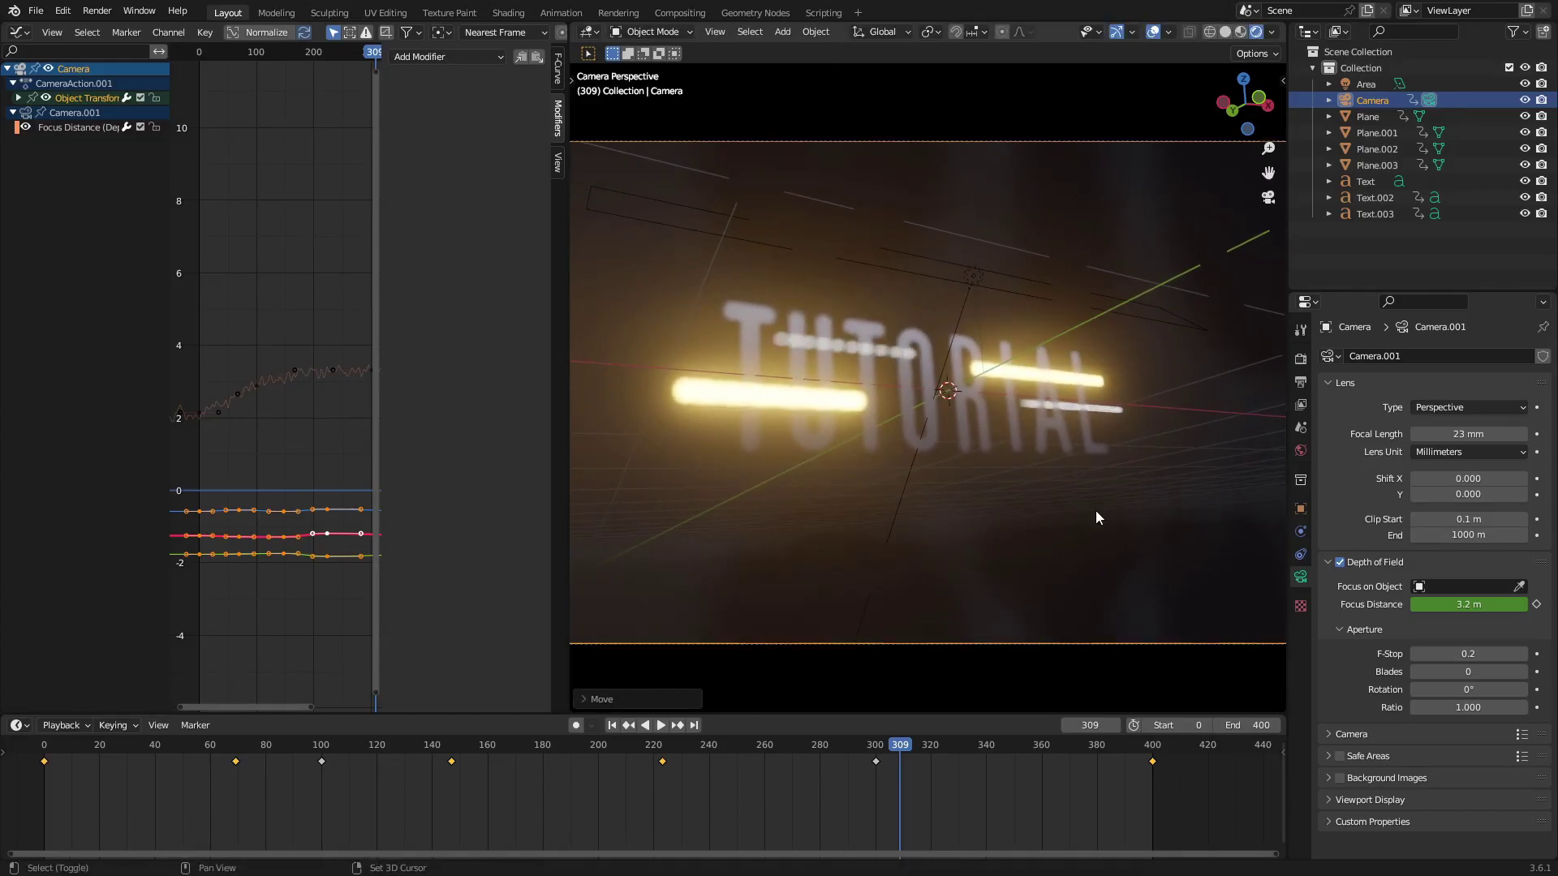
{"action": "key", "text": "i"}
{"action": "left_click", "coordinate": [1081, 398]}
At frame 357, reposition the camera slightly and keyframe its location
{"action": "left_click", "coordinate": [1034, 745]}
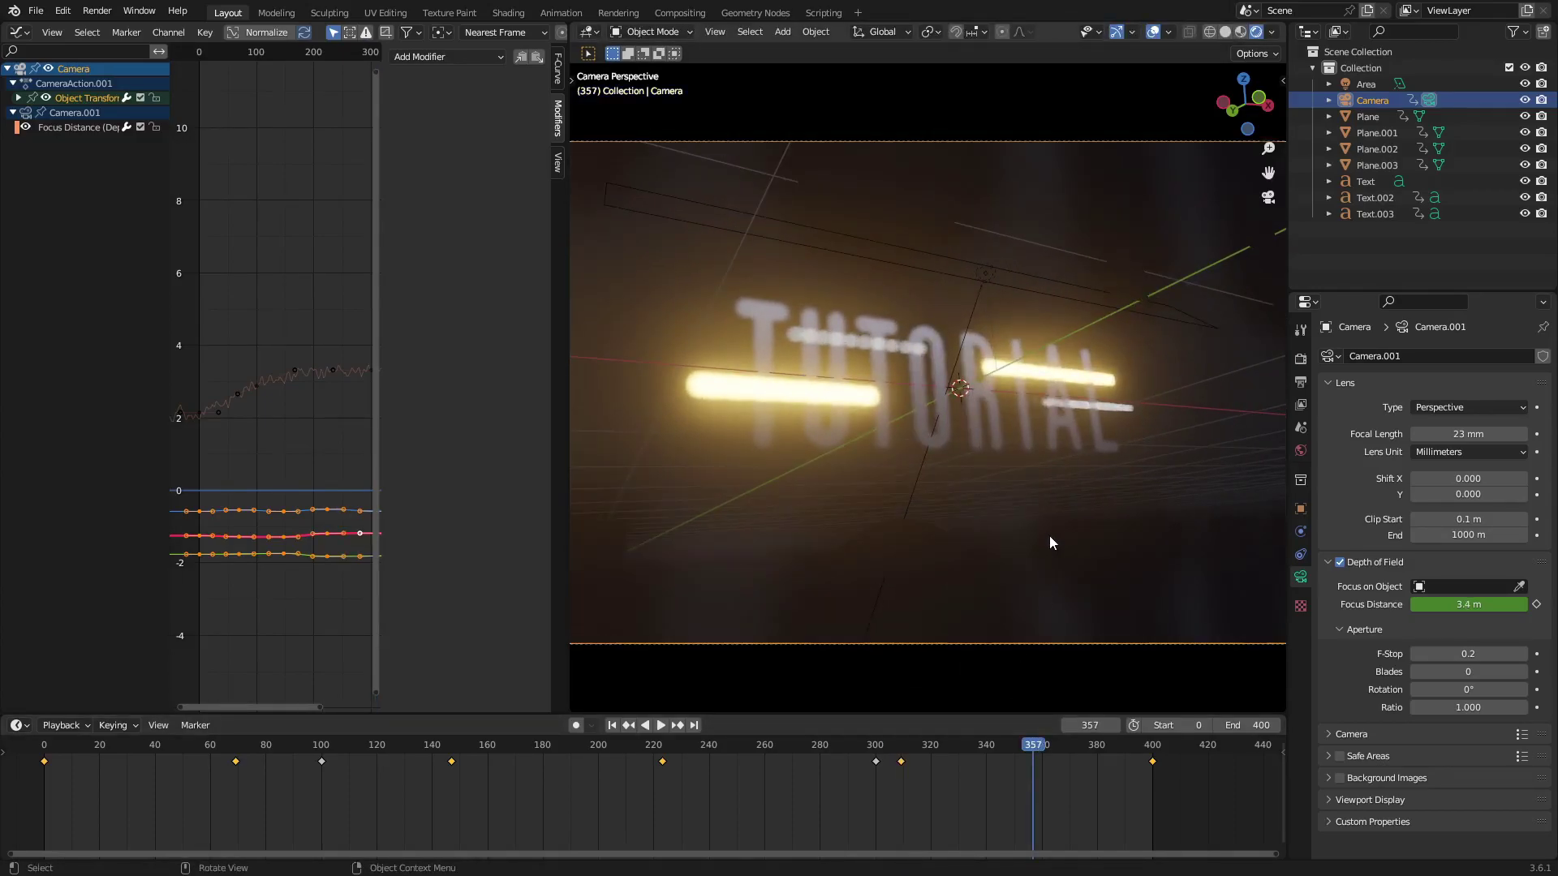
{"action": "key", "text": "g"}
{"action": "left_click", "coordinate": [1034, 509]}
{"action": "key", "text": "i"}
{"action": "left_click", "coordinate": [1034, 523]}
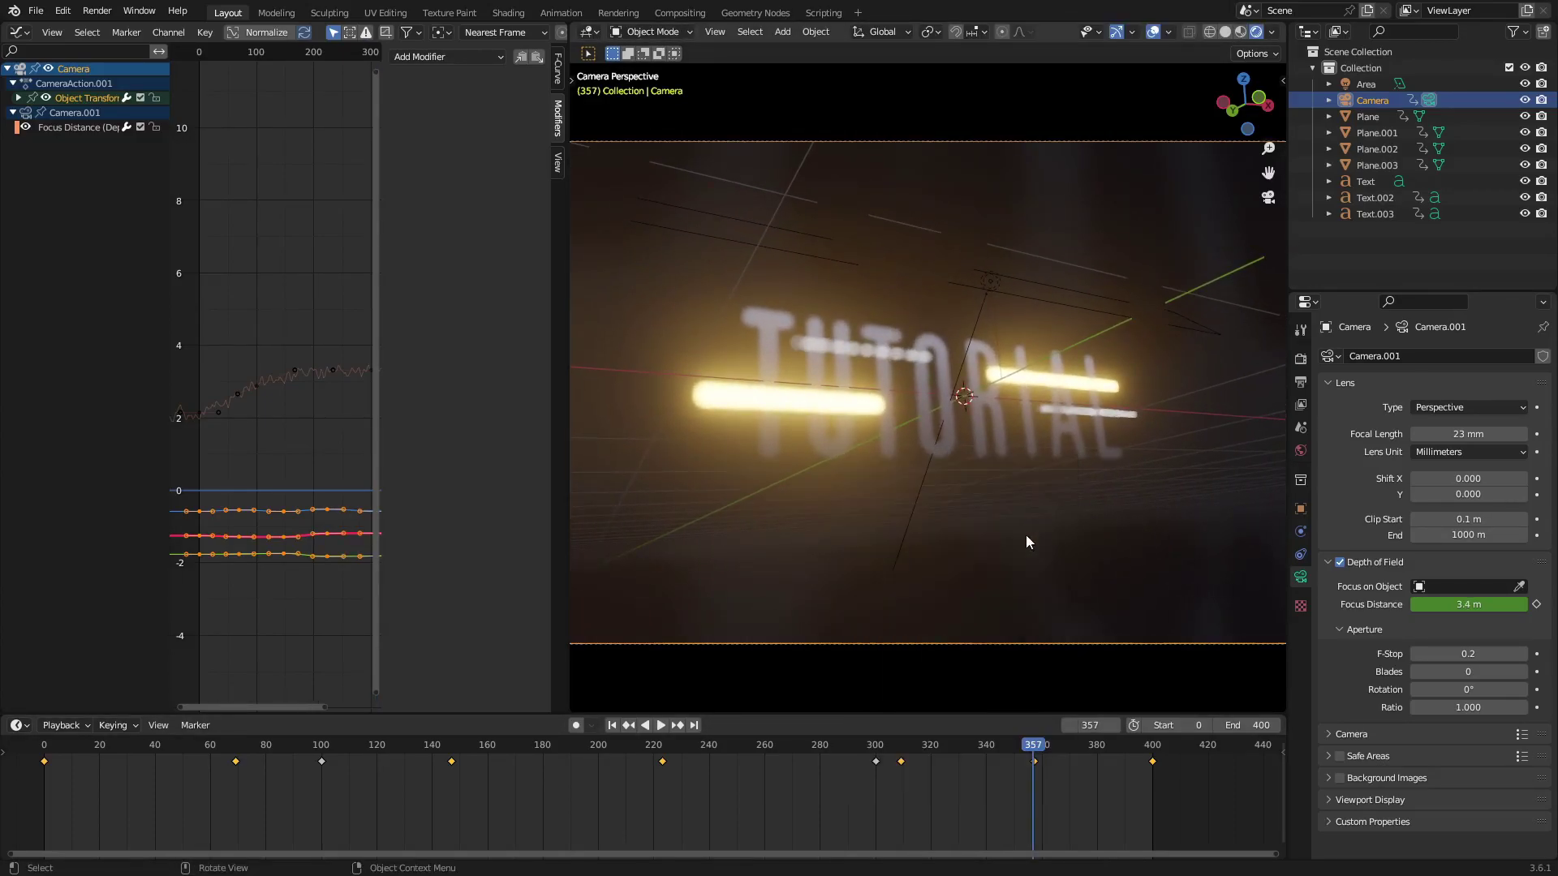
Replay the animation from the start, readjust the camera position at frame 223 and overwrite its location keyframe
{"action": "left_click", "coordinate": [612, 726]}
{"action": "key", "text": "space"}
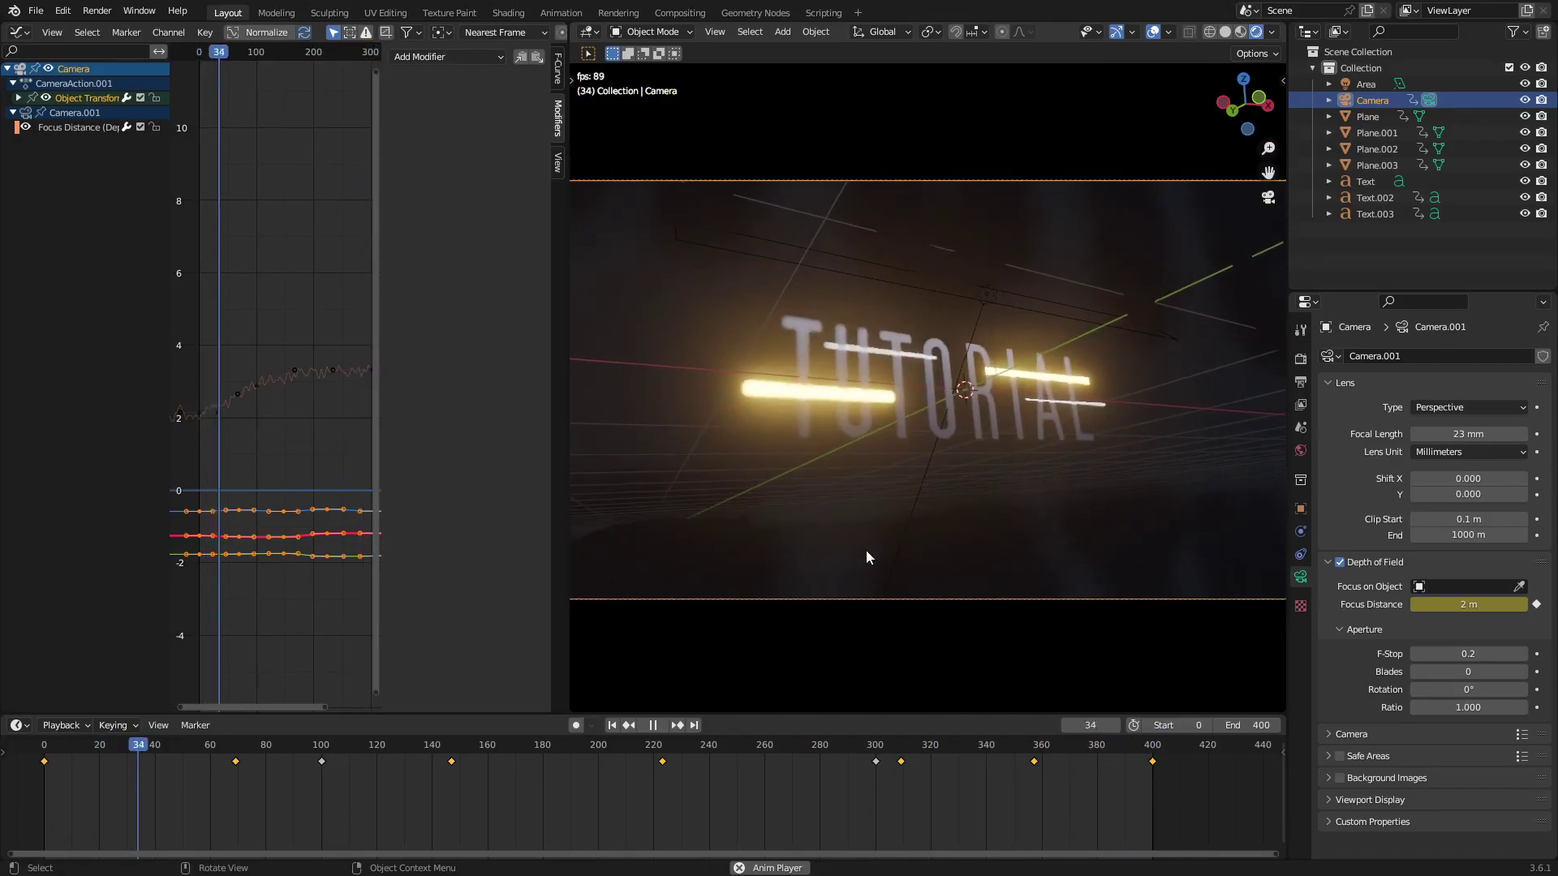
{"action": "left_click", "coordinate": [664, 746]}
{"action": "key", "text": "g"}
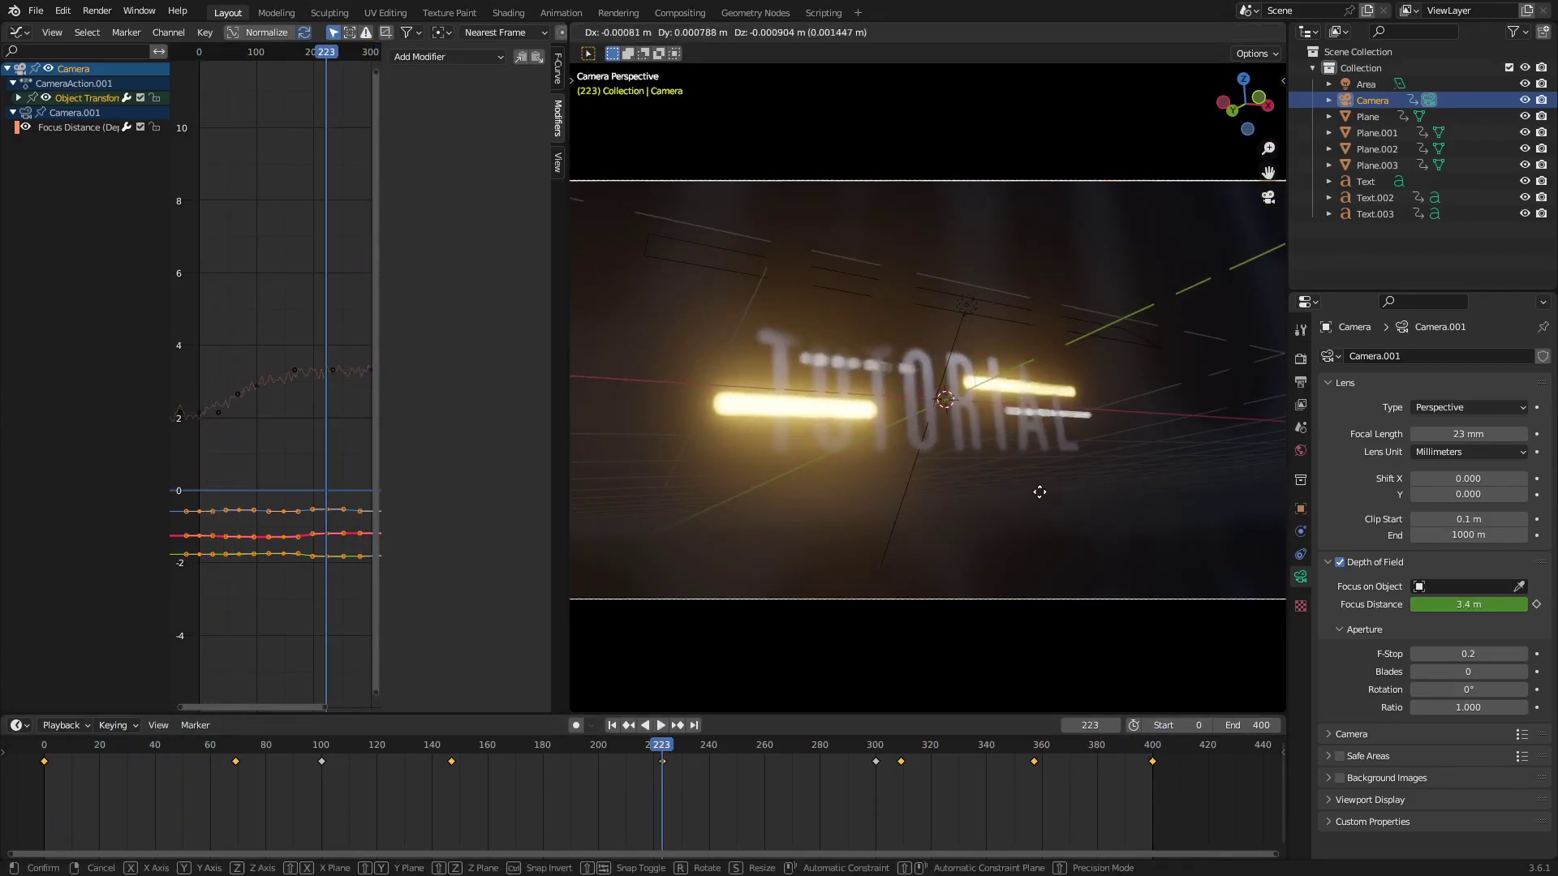
{"action": "left_click", "coordinate": [1024, 517]}
{"action": "key", "text": "i"}
{"action": "left_click", "coordinate": [1024, 515]}
Replay the animation from around frame 143 and compare the first frame with frame 400
{"action": "left_click", "coordinate": [440, 747]}
{"action": "key", "text": "space"}
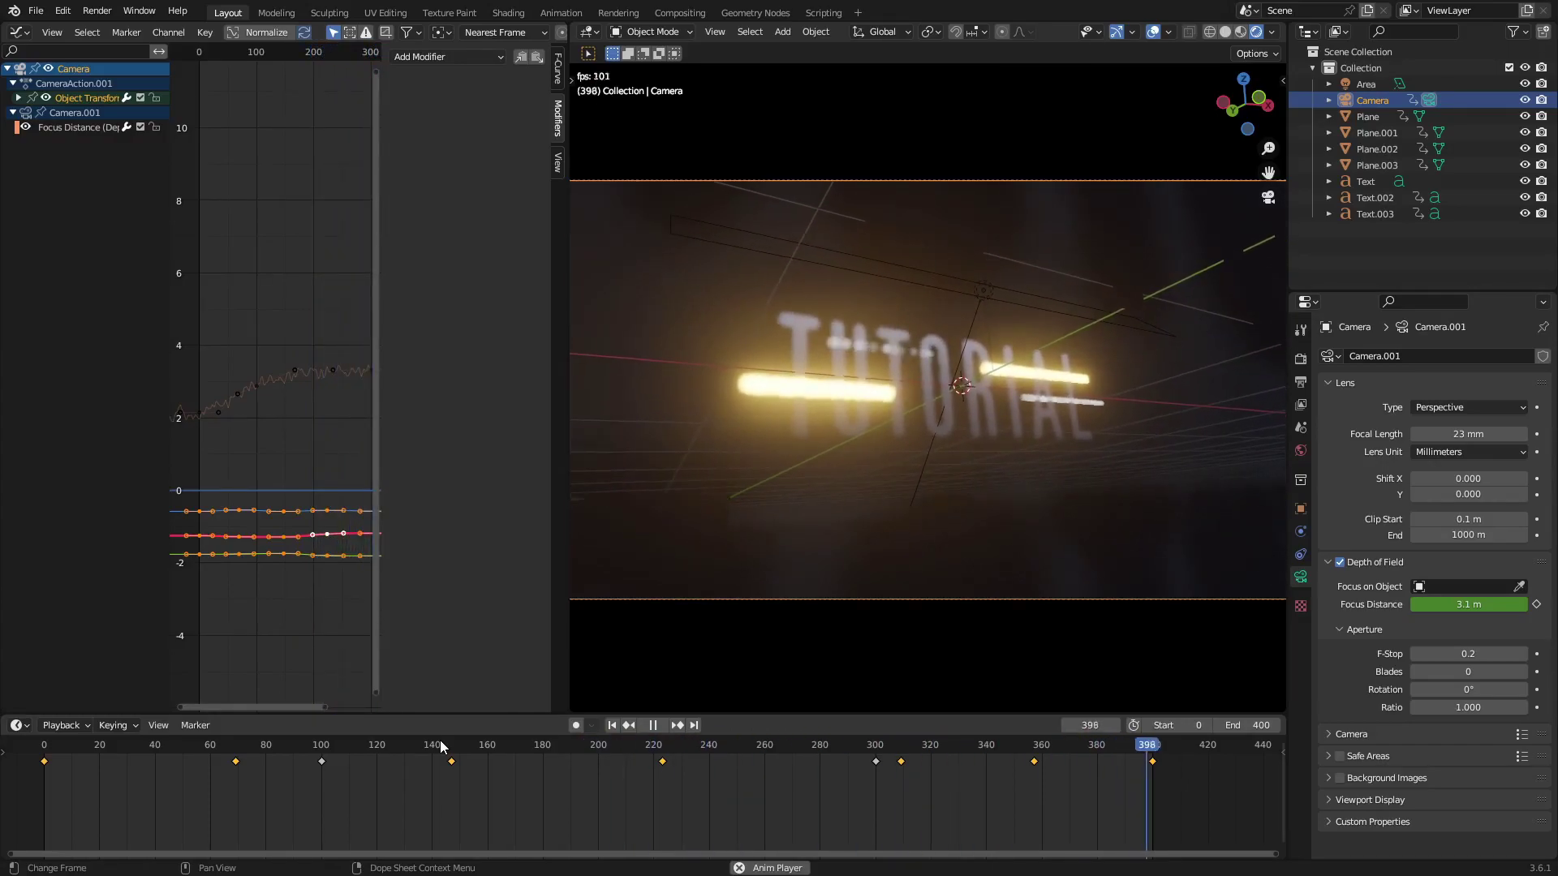
{"action": "scroll", "coordinate": [876, 522], "scroll_direction": "up", "scroll_amount": 1}
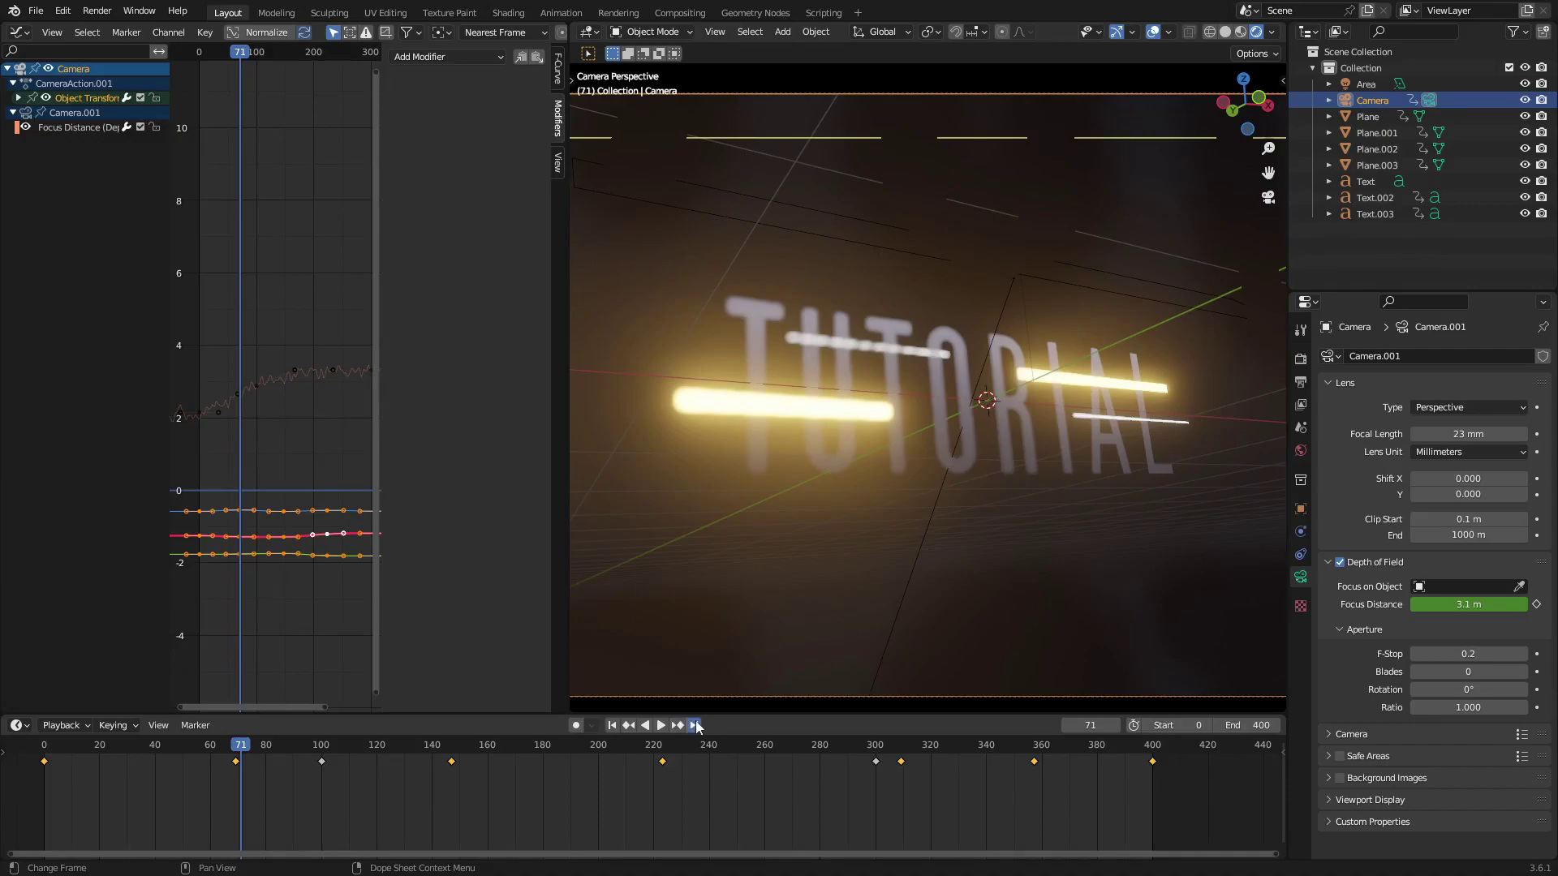
{"action": "left_click", "coordinate": [694, 725]}
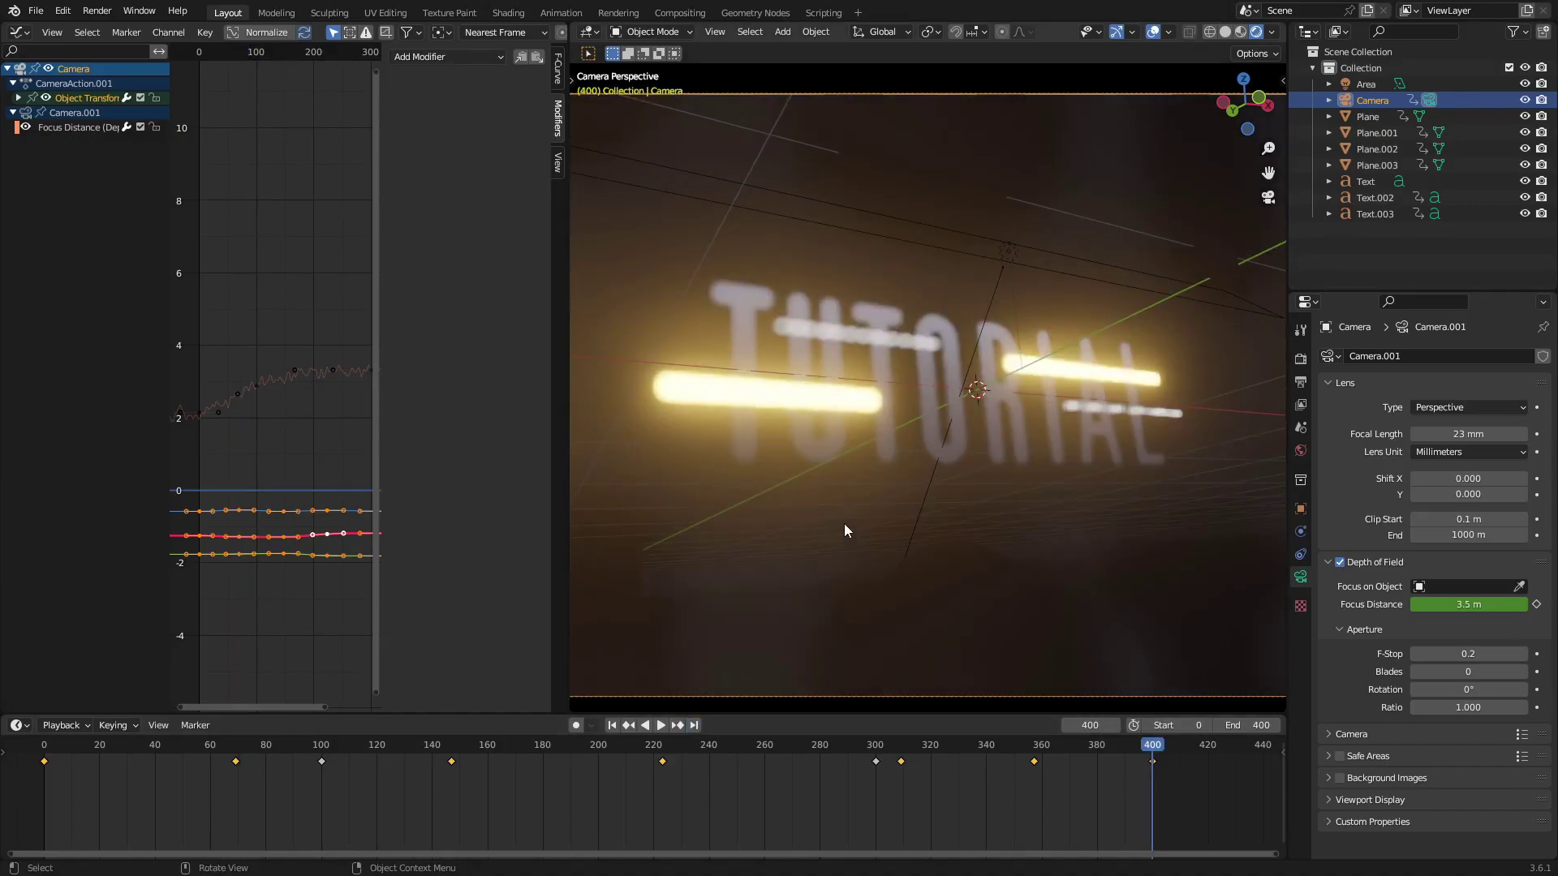
{"action": "left_click", "coordinate": [613, 725]}
{"action": "left_click", "coordinate": [694, 726]}
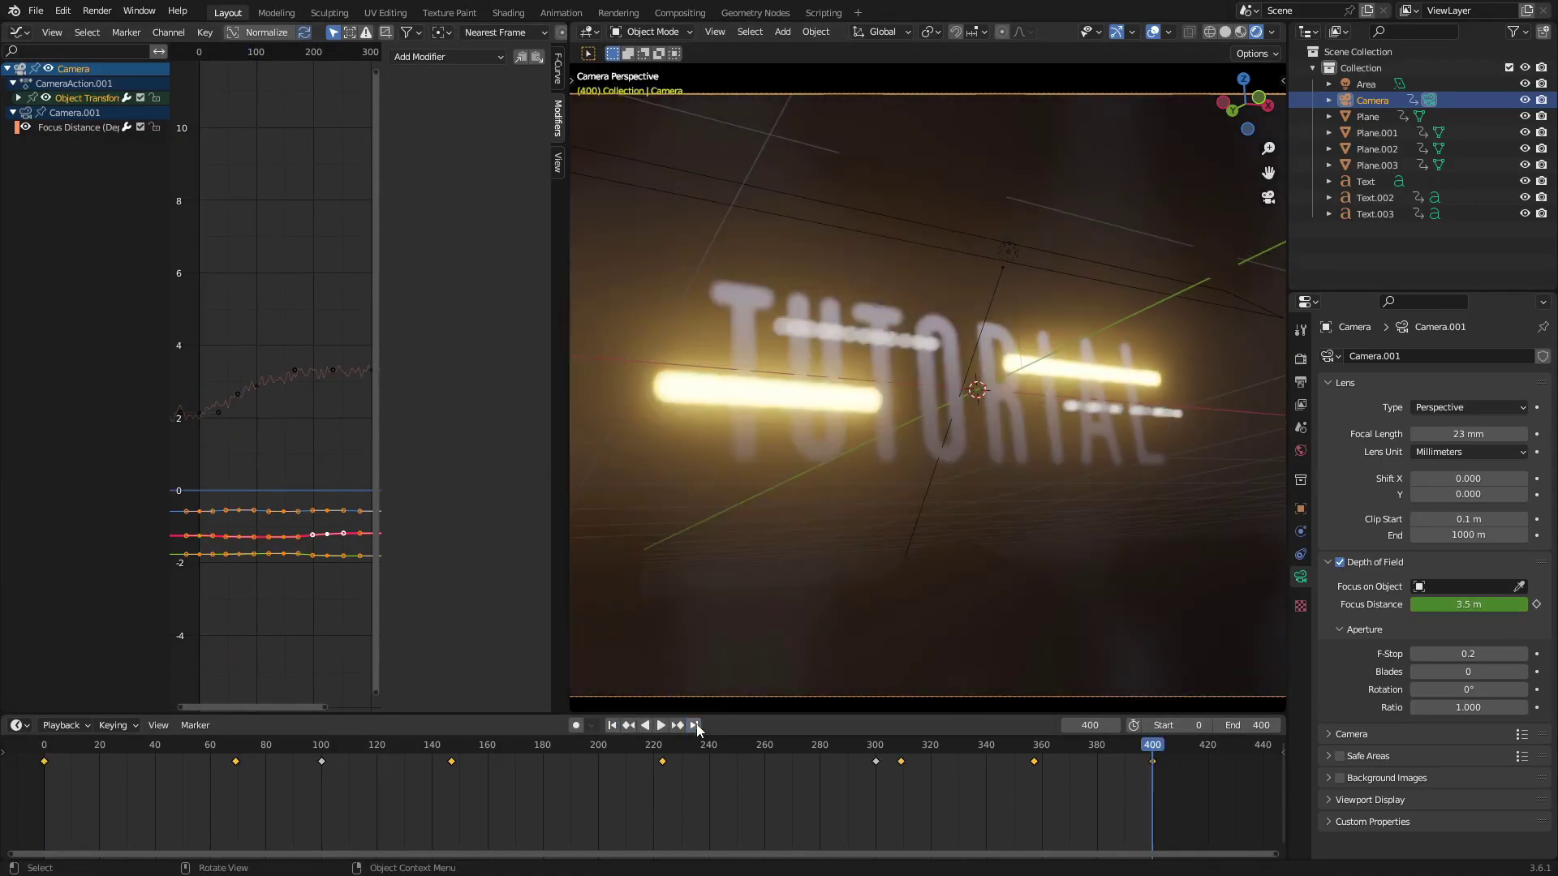
Set the camera's Focus Distance Noise offset to -5.000 and compare the first and last frames
{"action": "left_click", "coordinate": [78, 128]}
{"action": "middle_click_drag", "start_coordinate": [303, 252], "coordinate": [176, 268]}
{"action": "scroll", "coordinate": [284, 295], "scroll_direction": "up", "scroll_amount": 8}
{"action": "left_click_drag", "start_coordinate": [497, 163], "coordinate": [545, 163]}
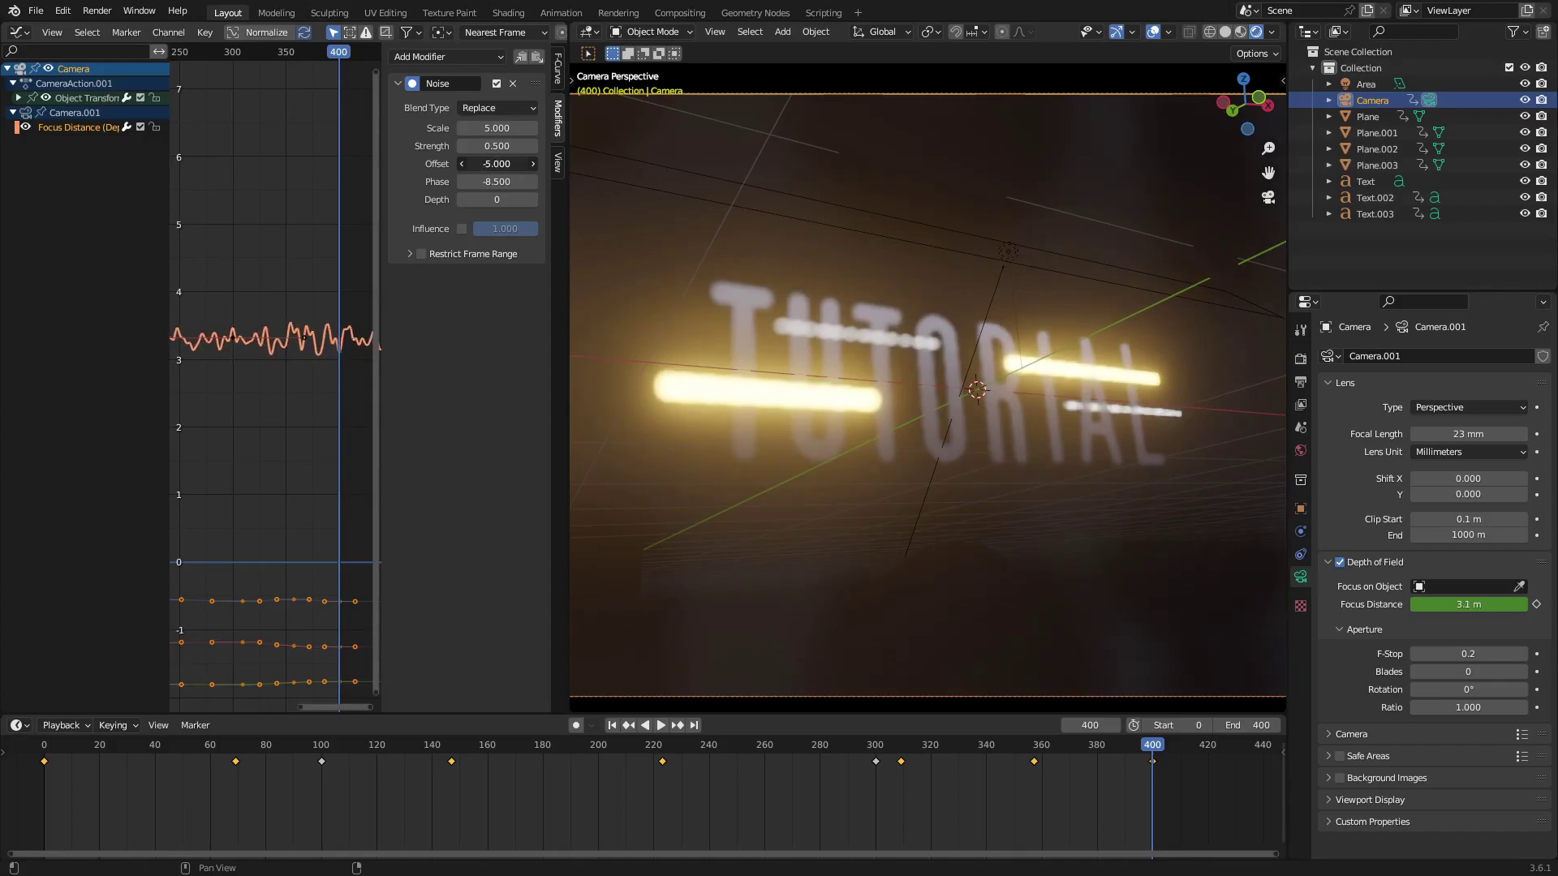
{"action": "left_click", "coordinate": [613, 725]}
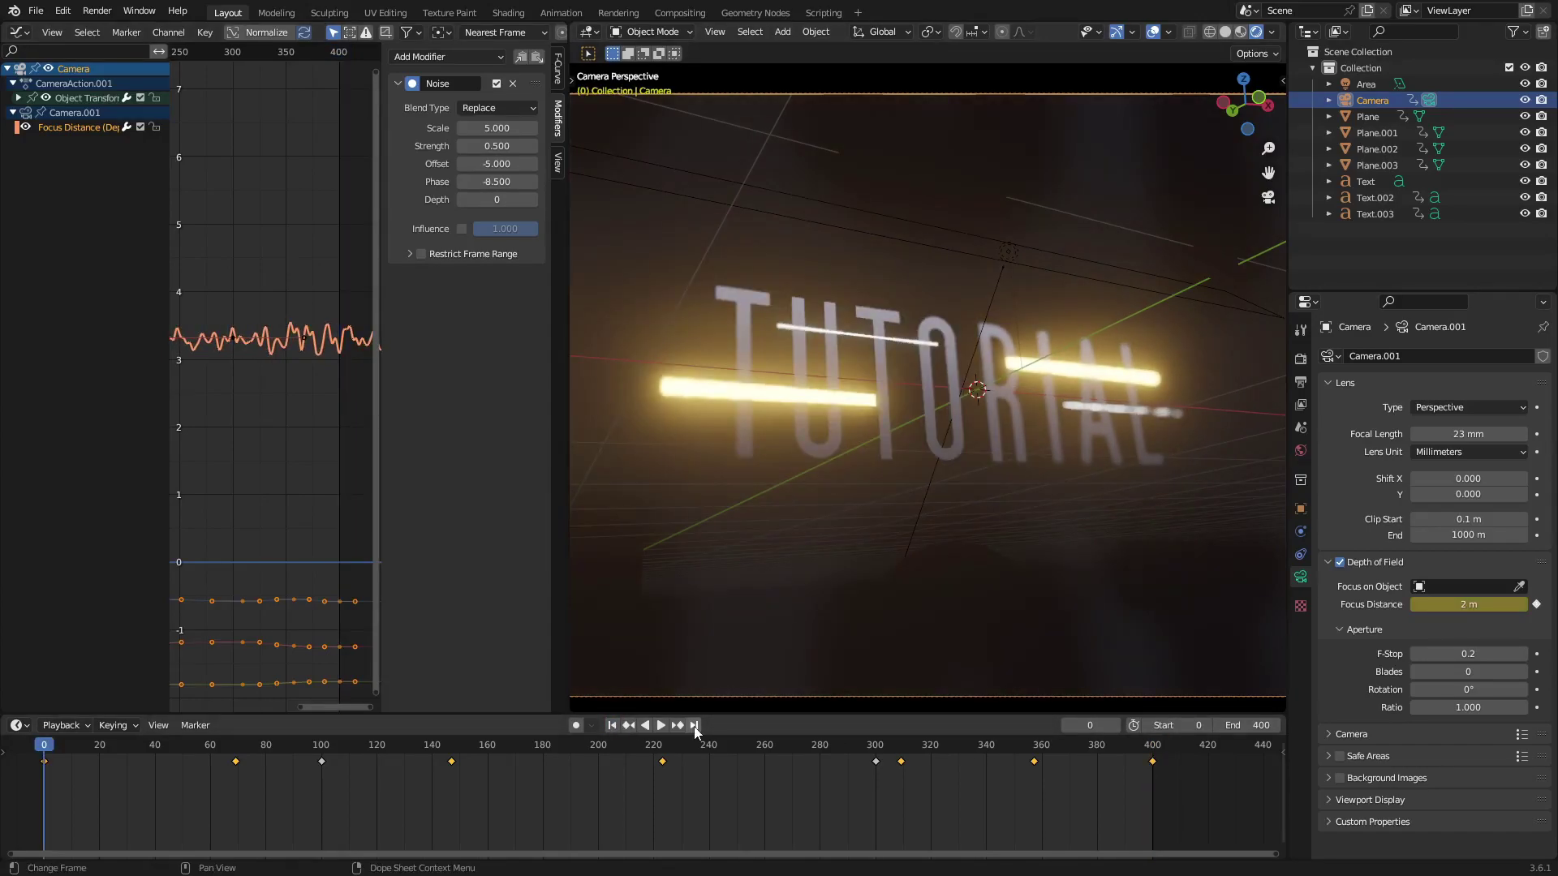
{"action": "left_click", "coordinate": [694, 726]}
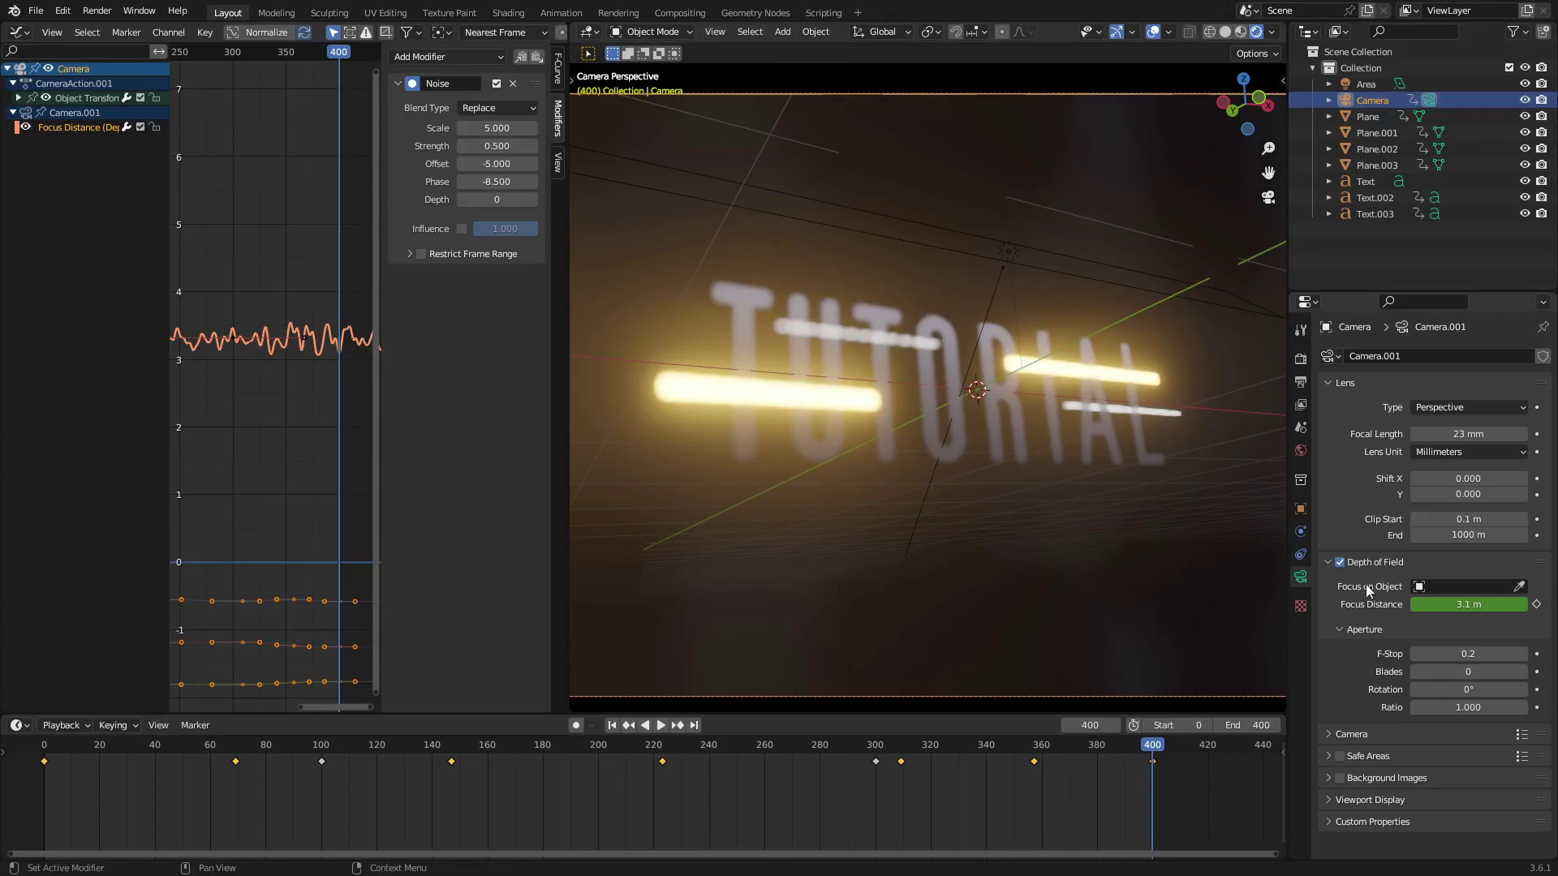
Duplicate the keyframes at frame 0 to frame 400 and replay the animation to check the loop
{"action": "left_click", "coordinate": [612, 726]}
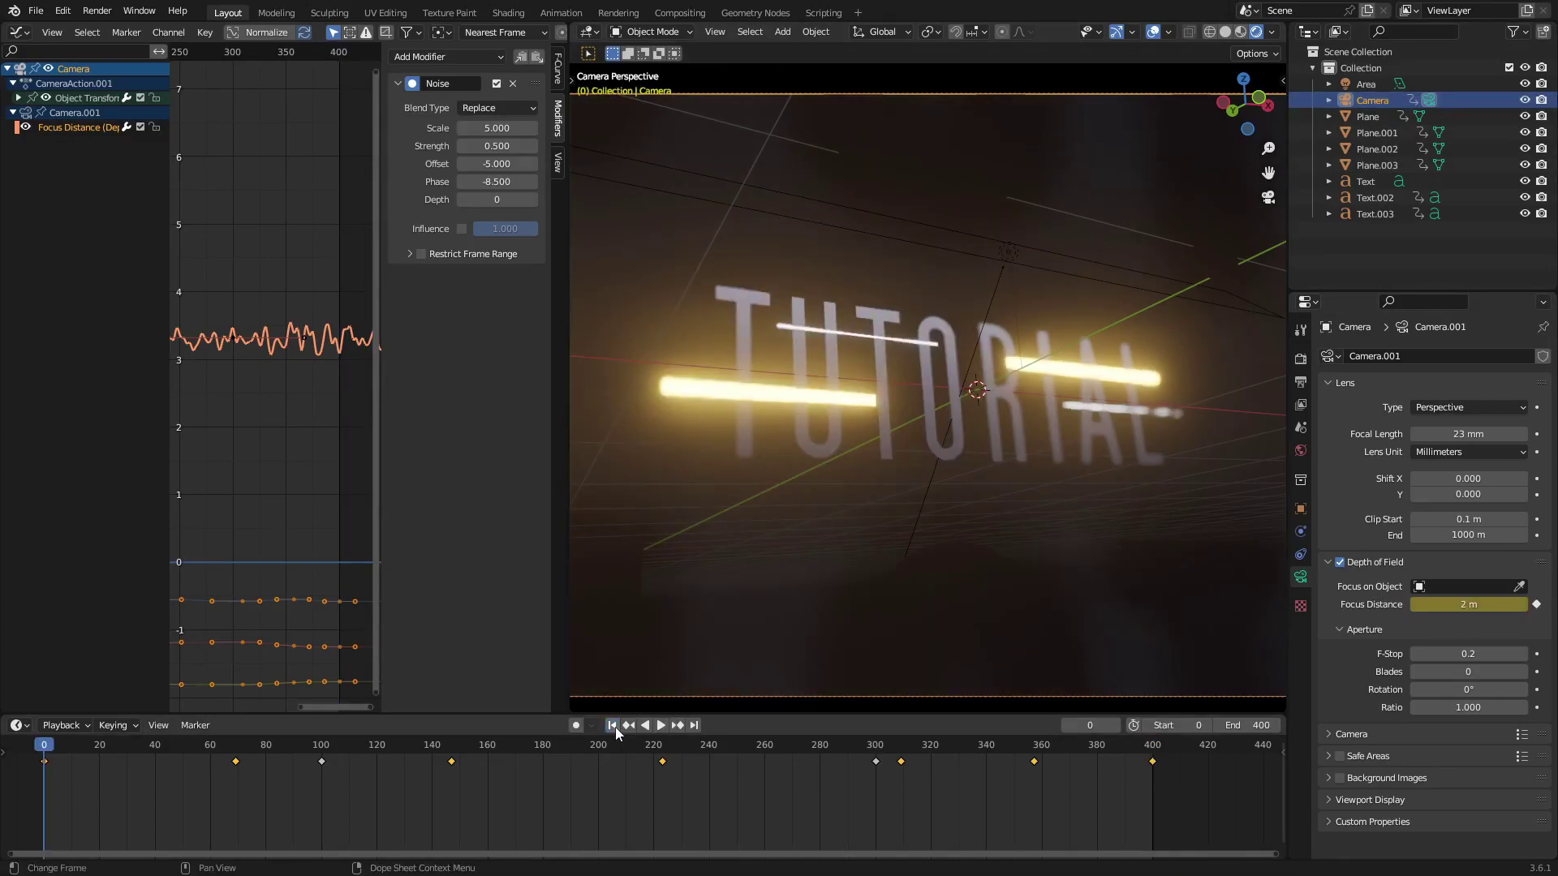
{"action": "left_click", "coordinate": [55, 773]}
{"action": "left_click_drag", "start_coordinate": [51, 773], "coordinate": [1157, 779]}
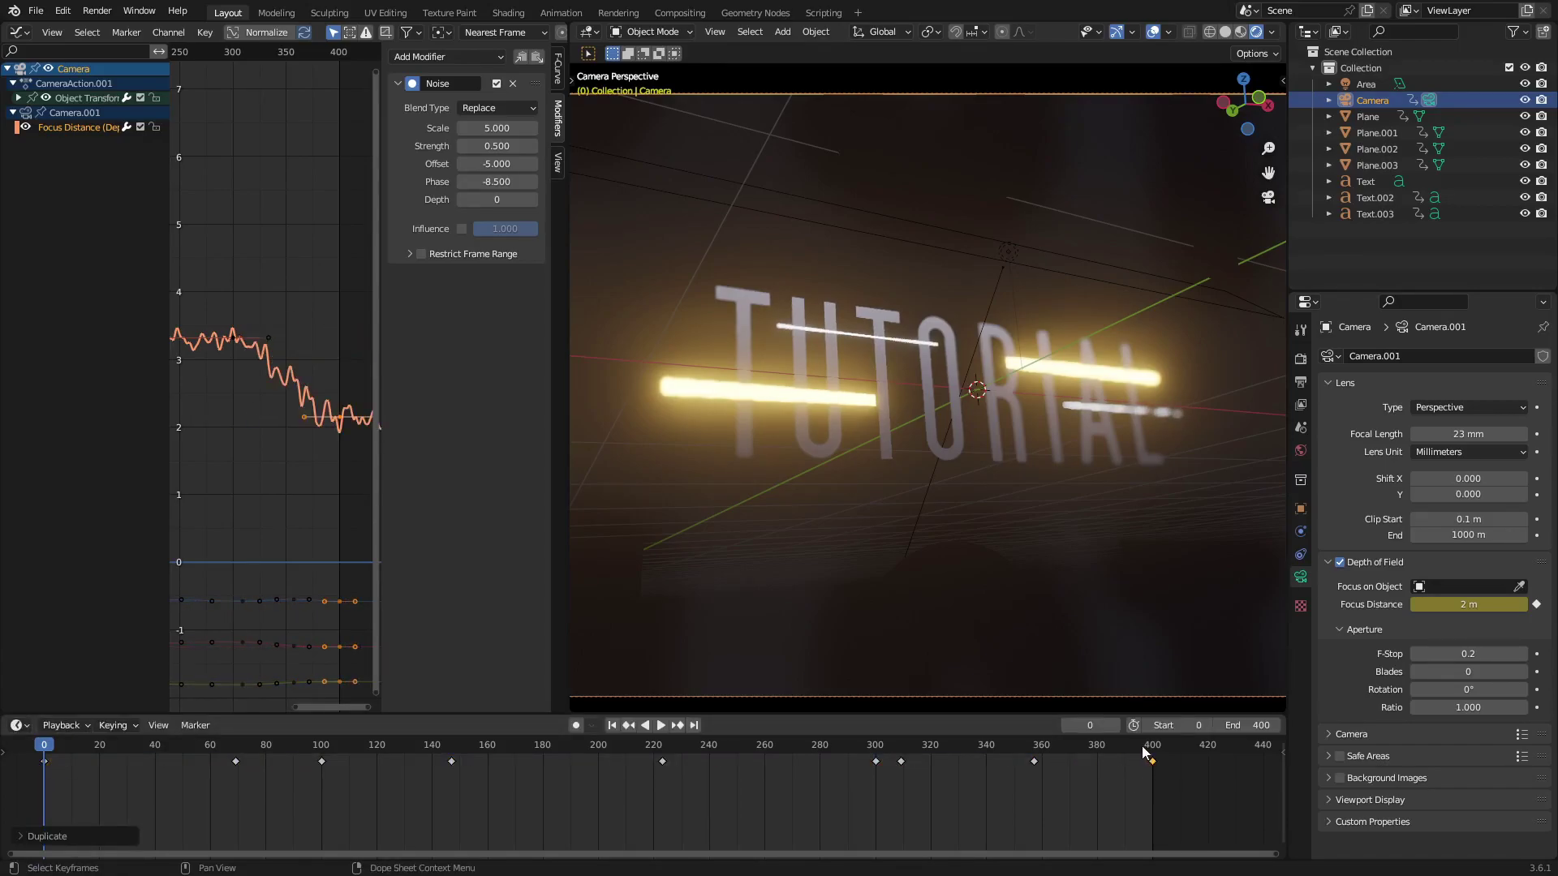
{"action": "left_click", "coordinate": [660, 726]}
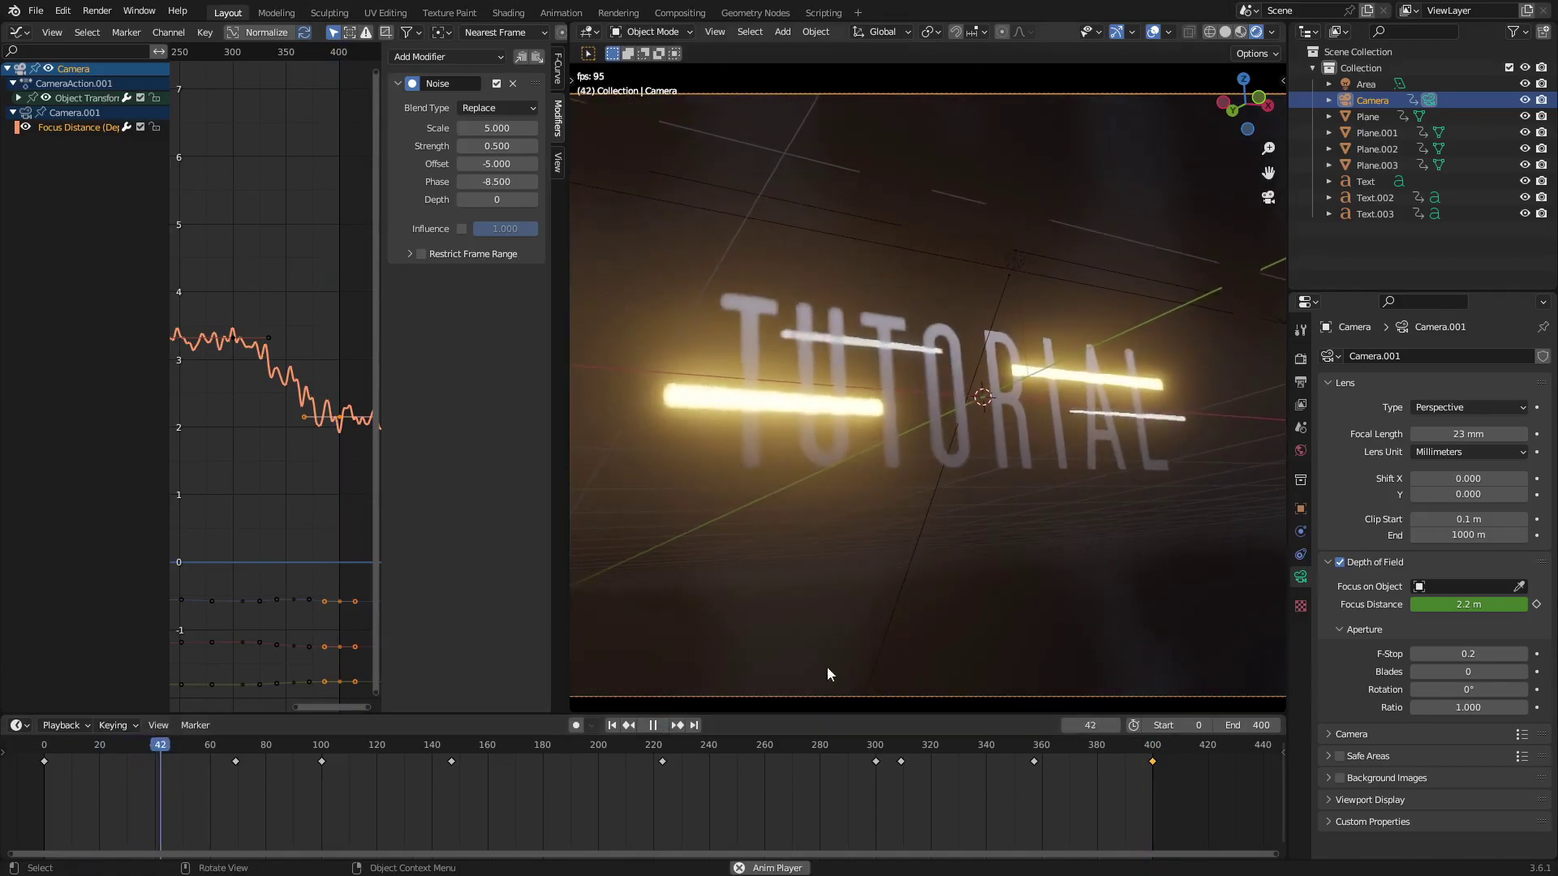
{"action": "scroll", "coordinate": [1093, 510], "scroll_direction": "down", "scroll_amount": 3}
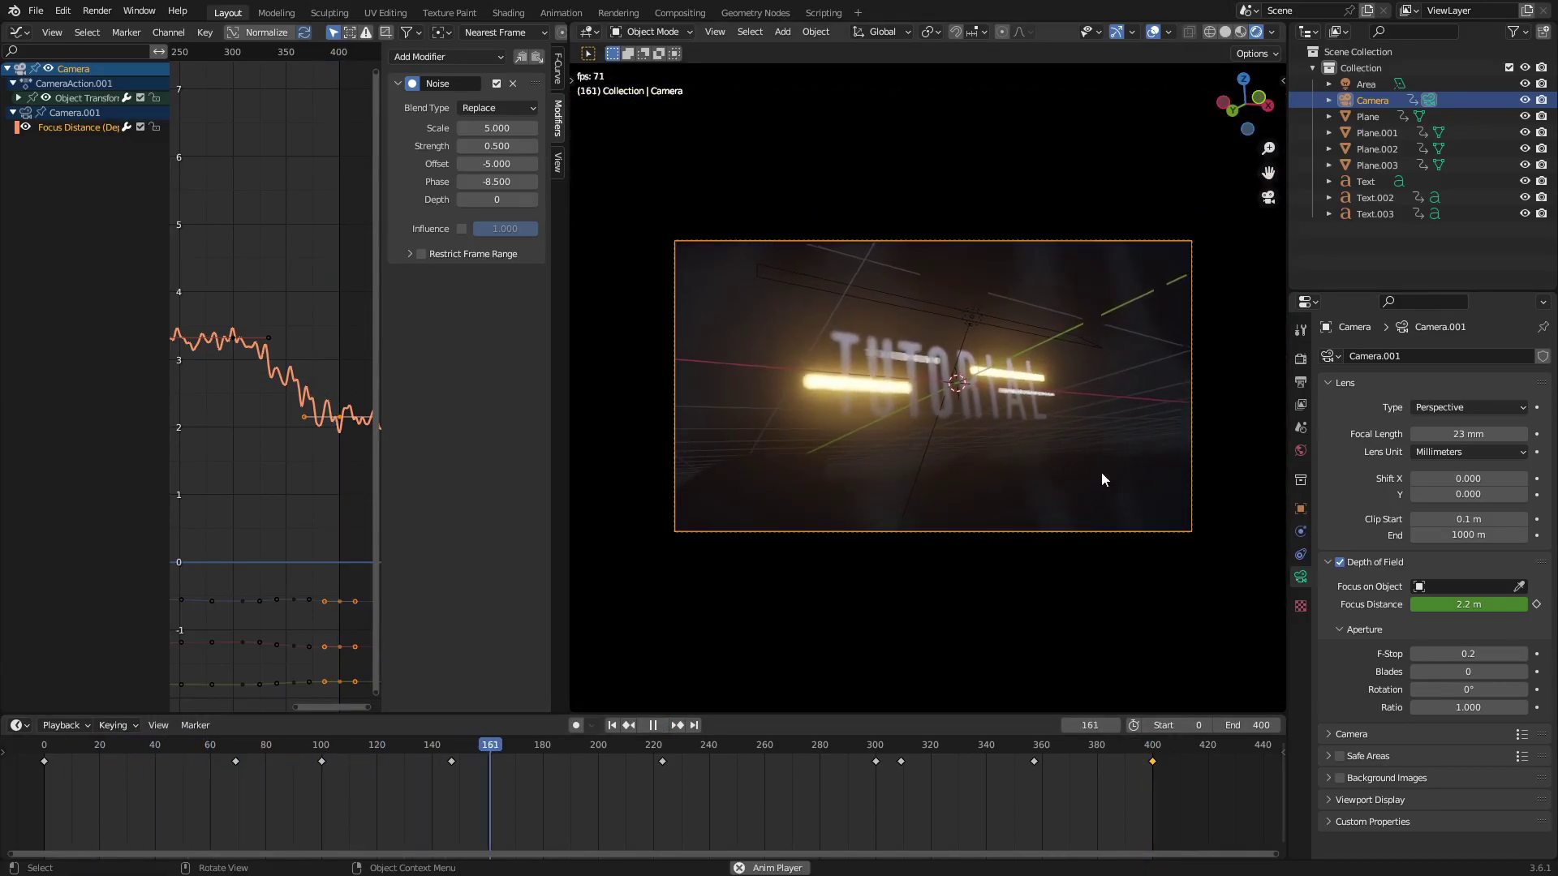
Delete the two extra text objects Text.002 and Text.003 behind the glowing title
{"action": "scroll", "coordinate": [1073, 355], "scroll_direction": "up", "scroll_amount": 4}
{"action": "scroll", "coordinate": [1150, 286], "scroll_direction": "down", "scroll_amount": 3}
{"action": "scroll", "coordinate": [1151, 285], "scroll_direction": "up", "scroll_amount": 3}
{"action": "left_click", "coordinate": [1126, 286]}
{"action": "left_click", "coordinate": [1131, 536], "text": "shift"}
{"action": "key", "text": "Delete"}
{"action": "scroll", "coordinate": [1131, 537], "scroll_direction": "down", "scroll_amount": 2}
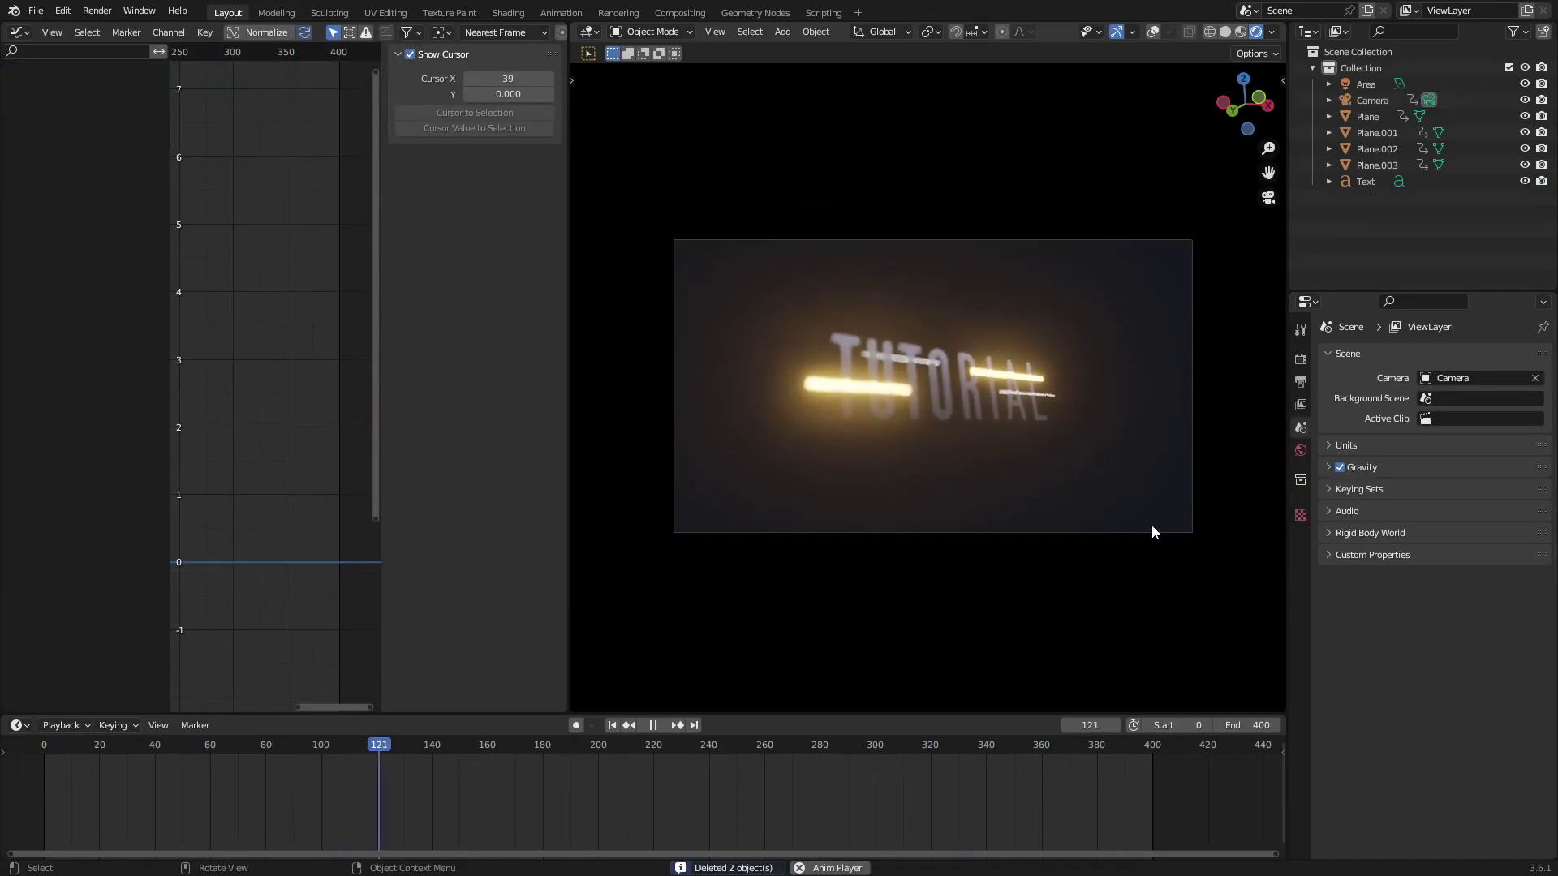
{"action": "key", "text": "ctrl+z"}
{"action": "scroll", "coordinate": [1151, 523], "scroll_direction": "down", "scroll_amount": 2}
{"action": "scroll", "coordinate": [1151, 523], "scroll_direction": "up", "scroll_amount": 3}
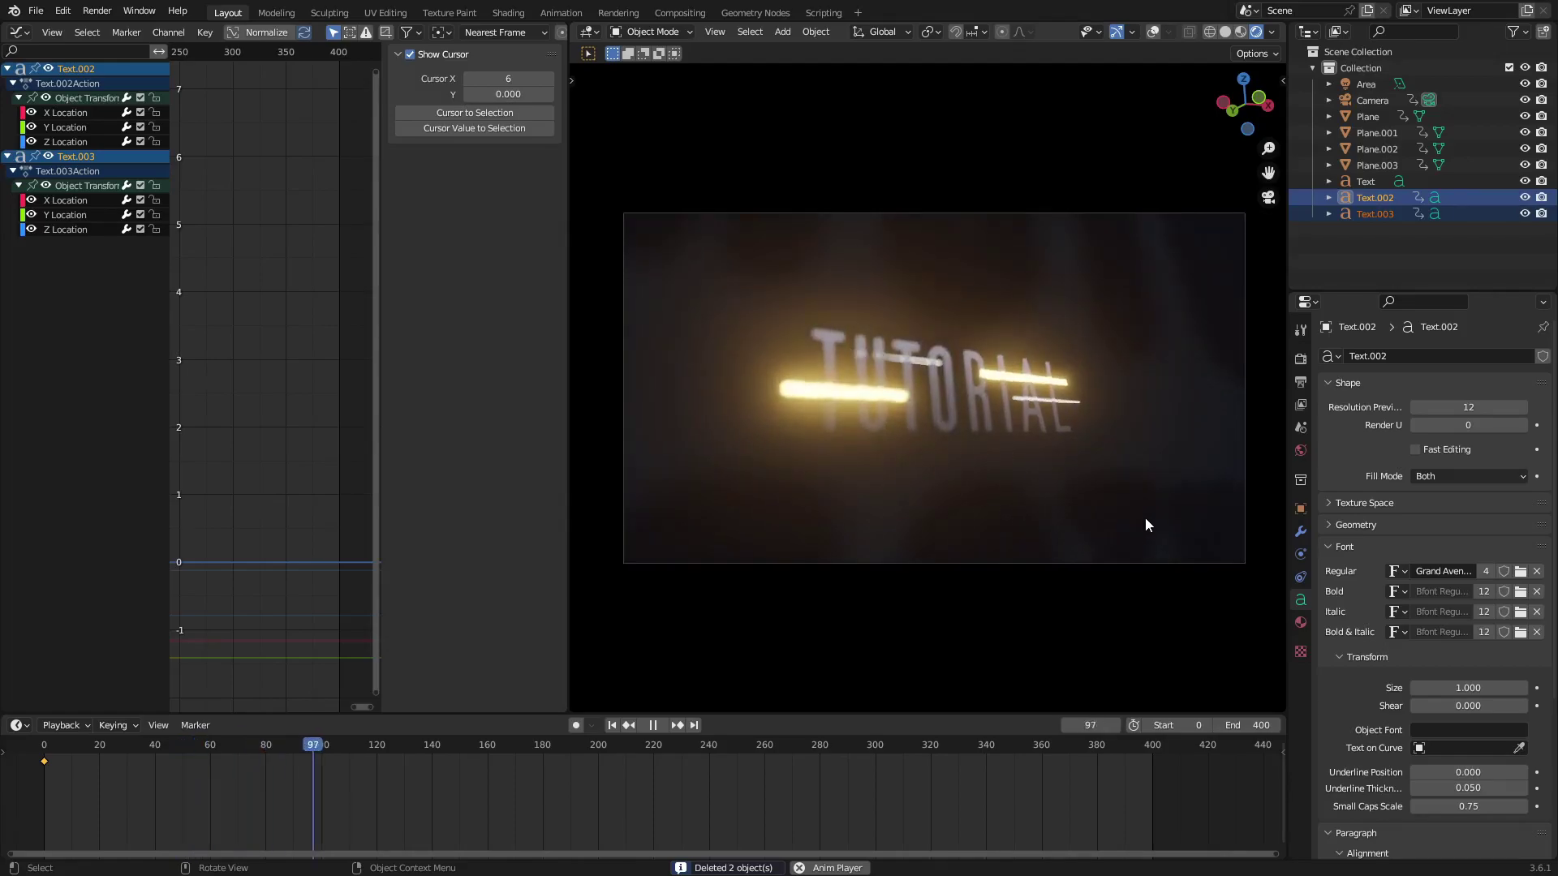
{"action": "key", "text": "Delete"}
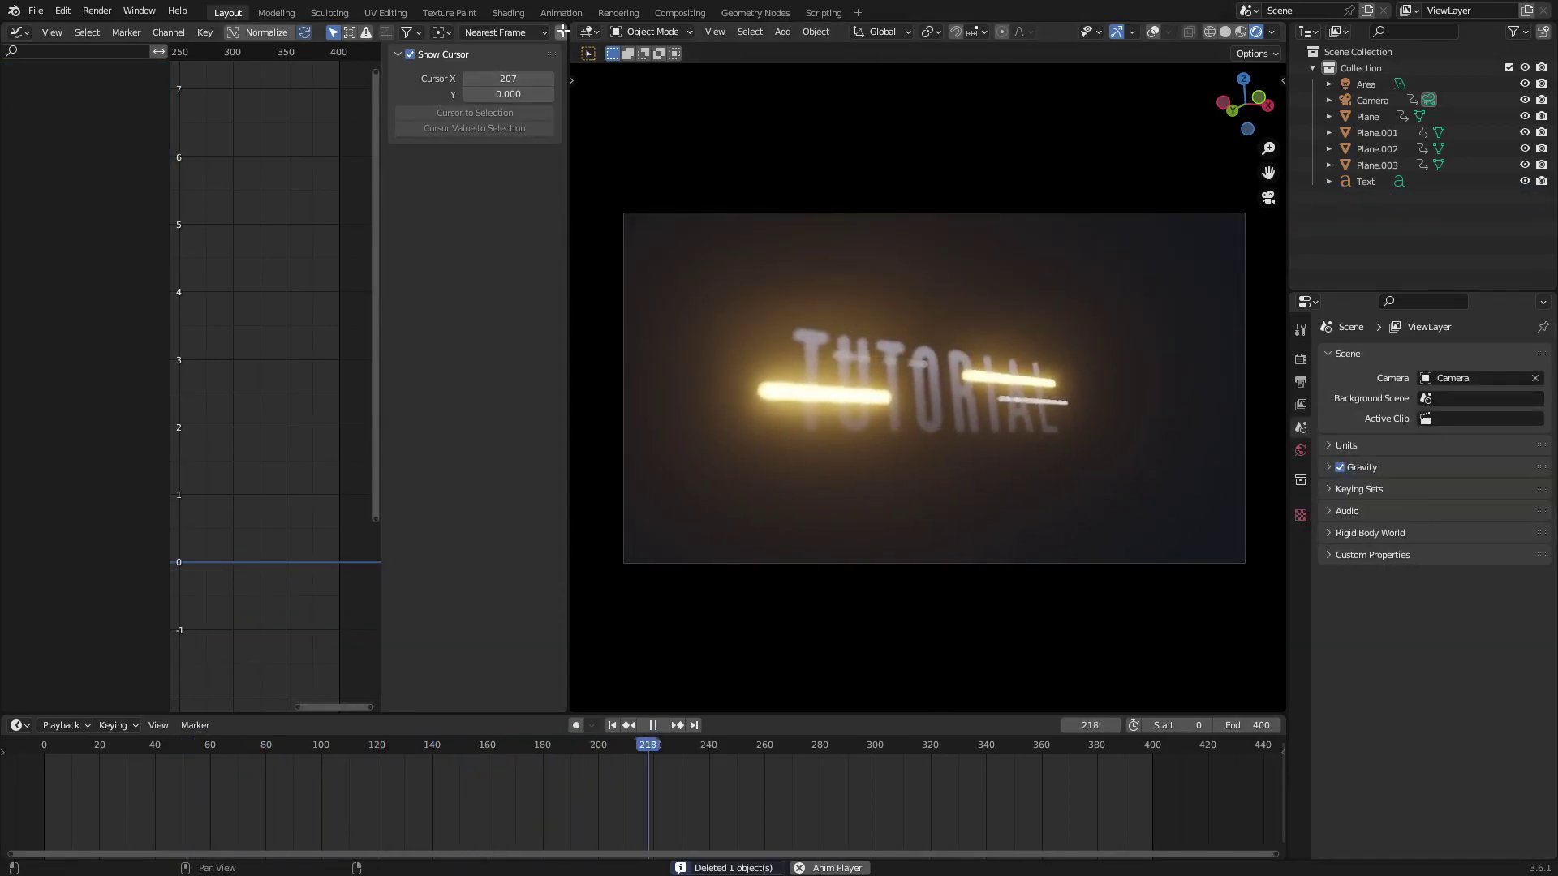
Close the Graph Editor area to enlarge the 3D viewport, and review the playing animation through the camera
{"action": "left_click_drag", "start_coordinate": [571, 26], "coordinate": [436, 65]}
{"action": "scroll", "coordinate": [726, 359], "scroll_direction": "down", "scroll_amount": 1}
{"action": "scroll", "coordinate": [753, 348], "scroll_direction": "up", "scroll_amount": 2}
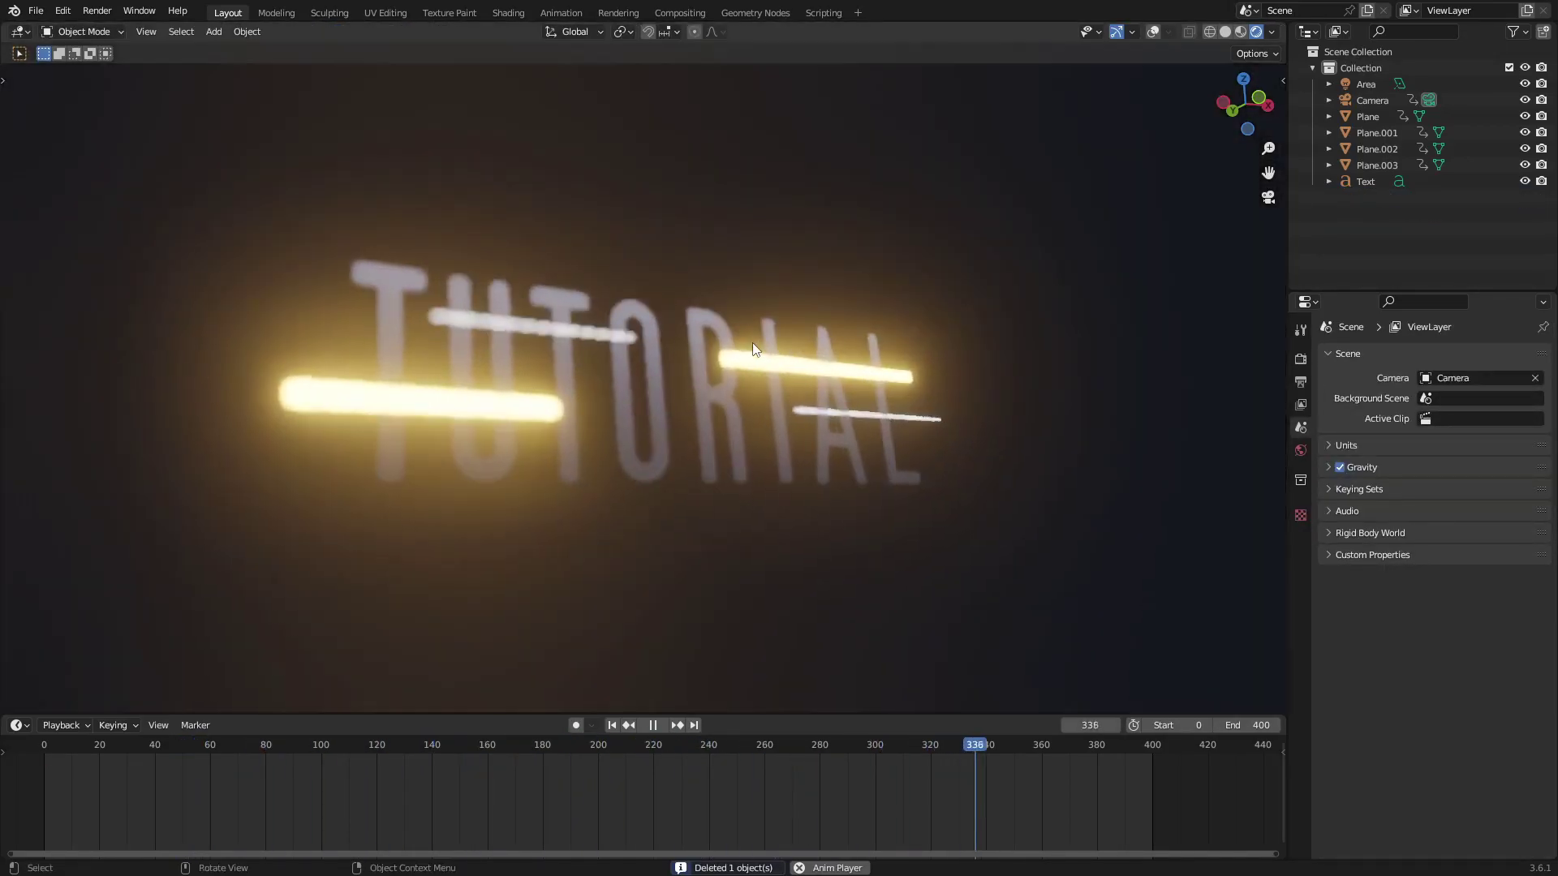
{"action": "scroll", "coordinate": [752, 344], "scroll_direction": "down", "scroll_amount": 1}
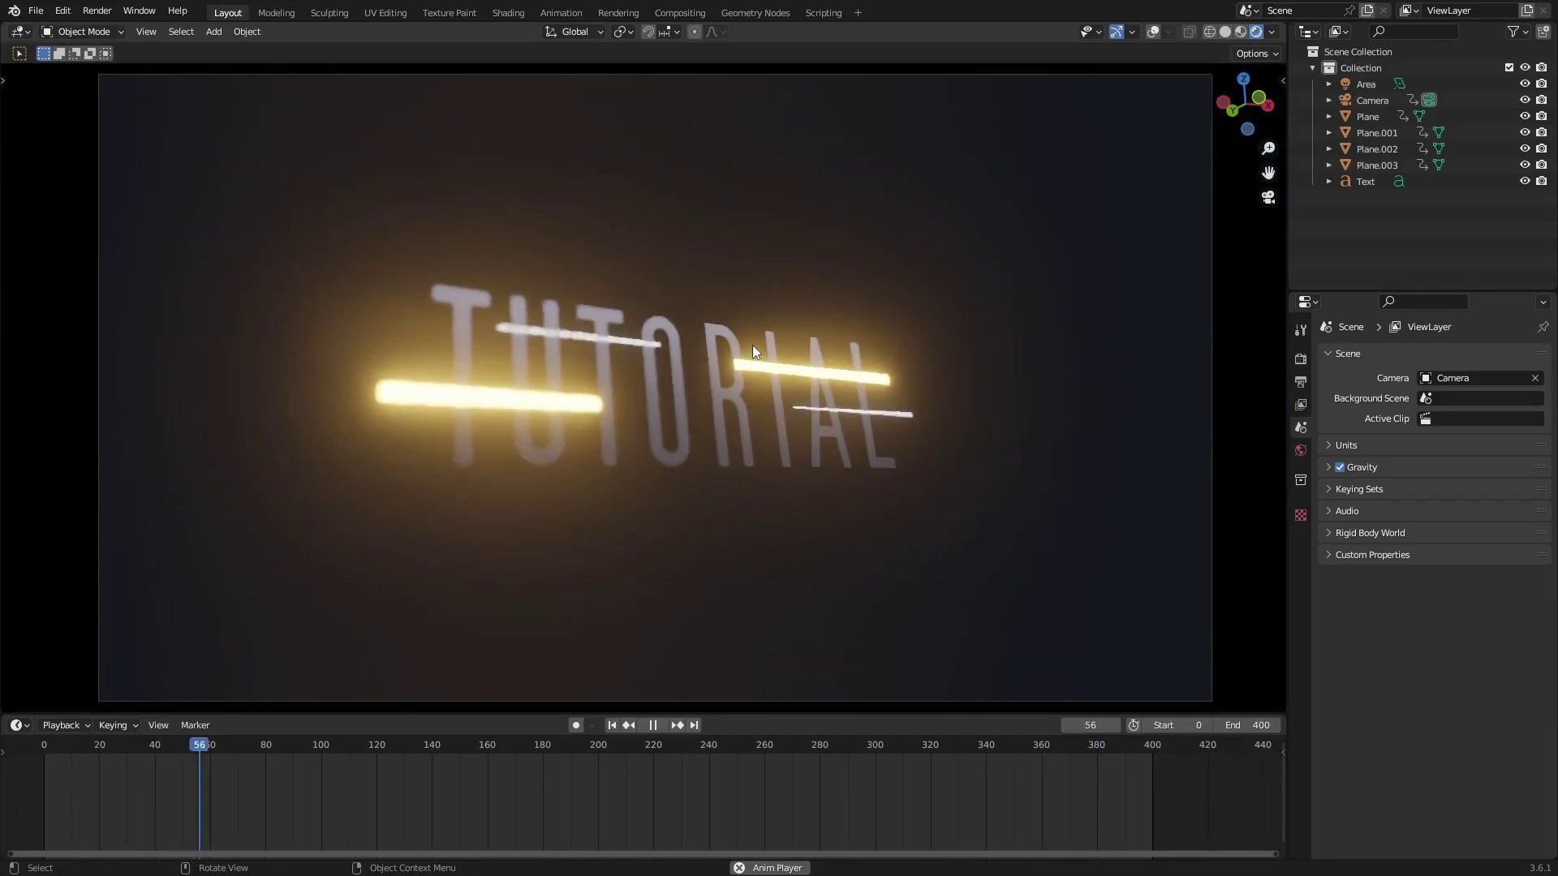
{"action": "scroll", "coordinate": [932, 362], "scroll_direction": "down", "scroll_amount": 1}
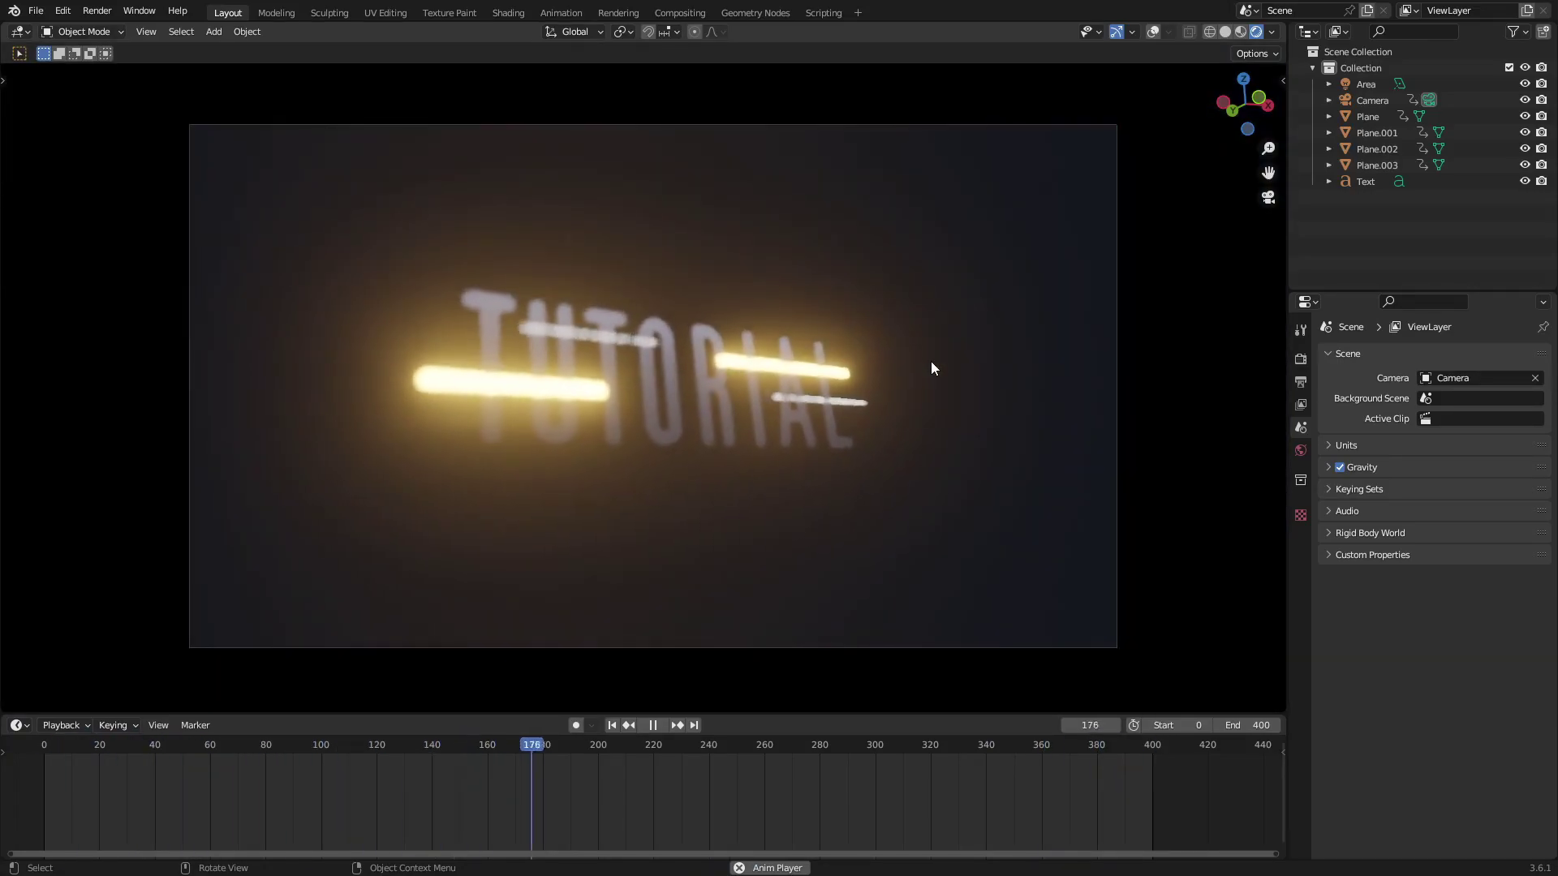
{"action": "scroll", "coordinate": [932, 362], "scroll_direction": "up", "scroll_amount": 2}
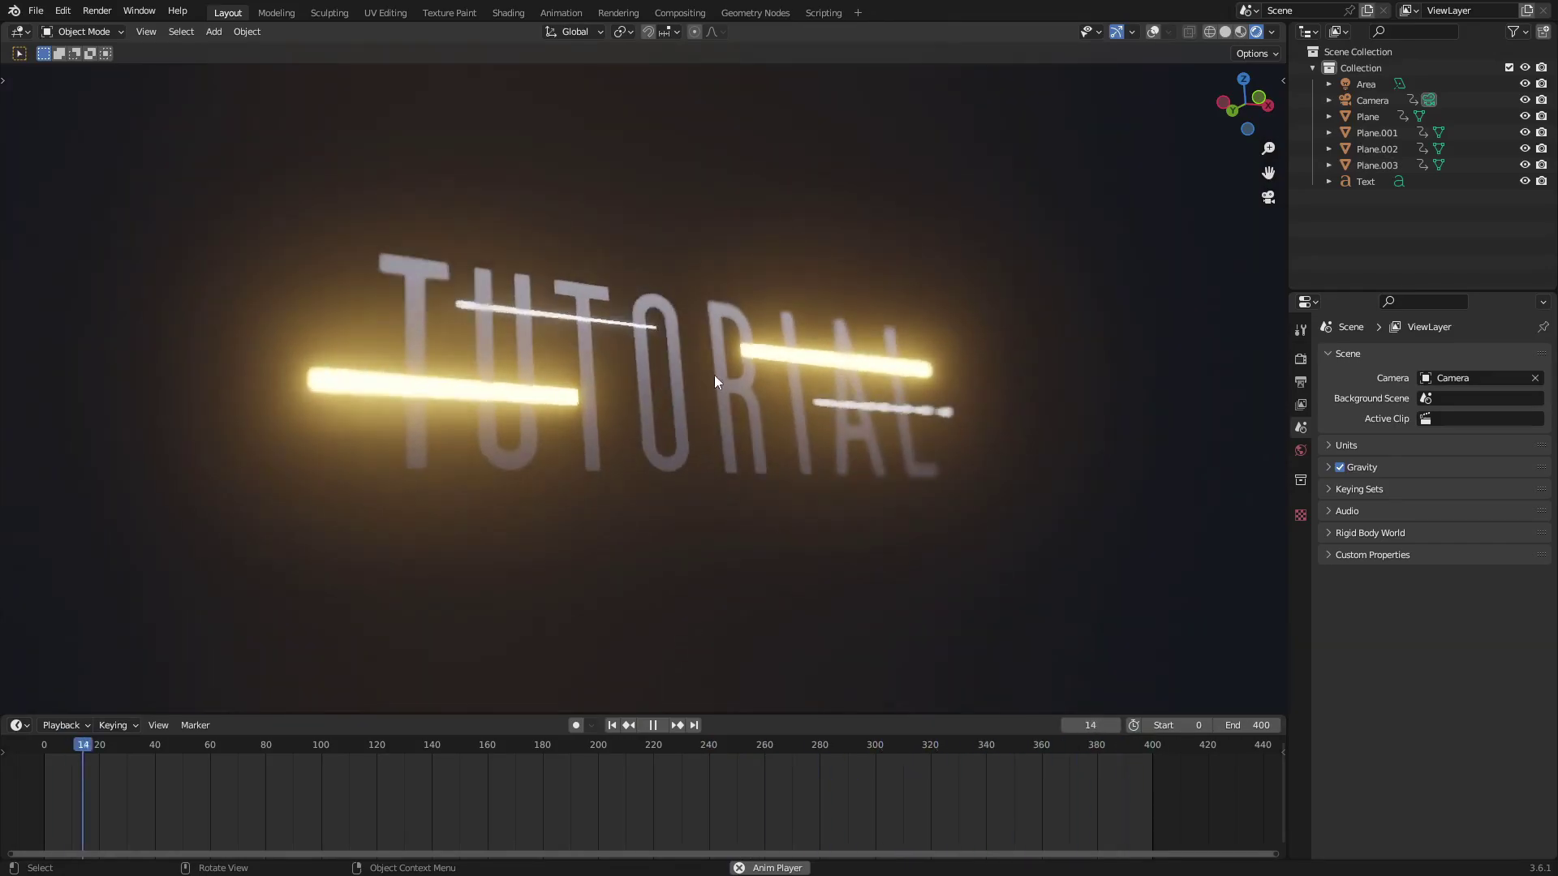
{"action": "scroll", "coordinate": [829, 394], "scroll_direction": "down", "scroll_amount": 2}
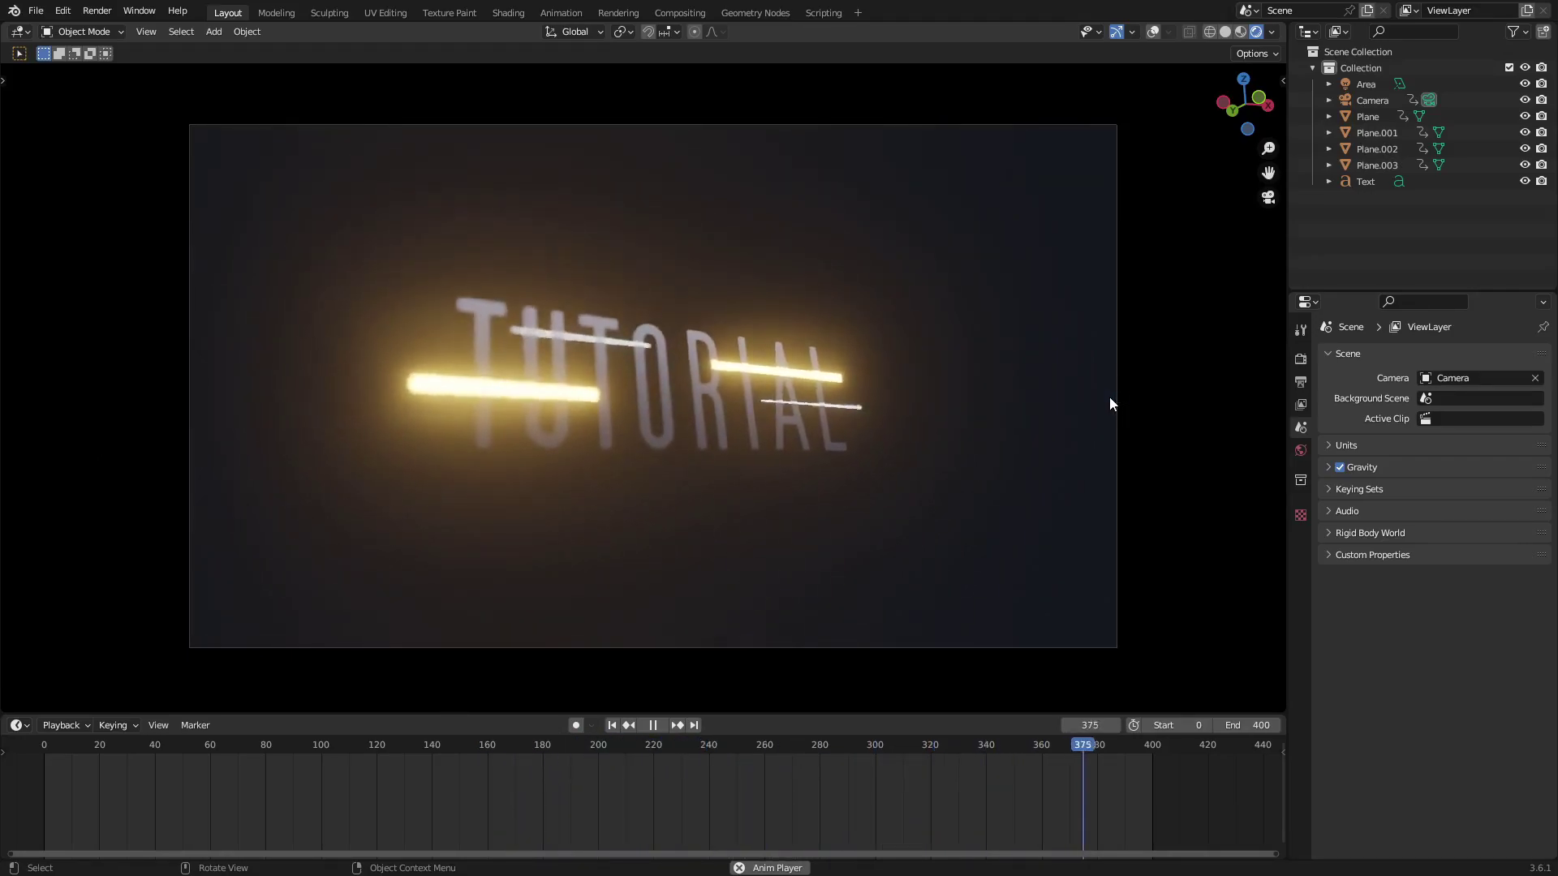
Add a mesh plane, enlarged into a floor and placed below the TUTORIAL text
{"action": "scroll", "coordinate": [1110, 404], "scroll_direction": "down", "scroll_amount": 2}
{"action": "key", "text": "shift+a"}
{"action": "mouse_move", "coordinate": [714, 374]}
{"action": "left_click", "coordinate": [839, 377]}
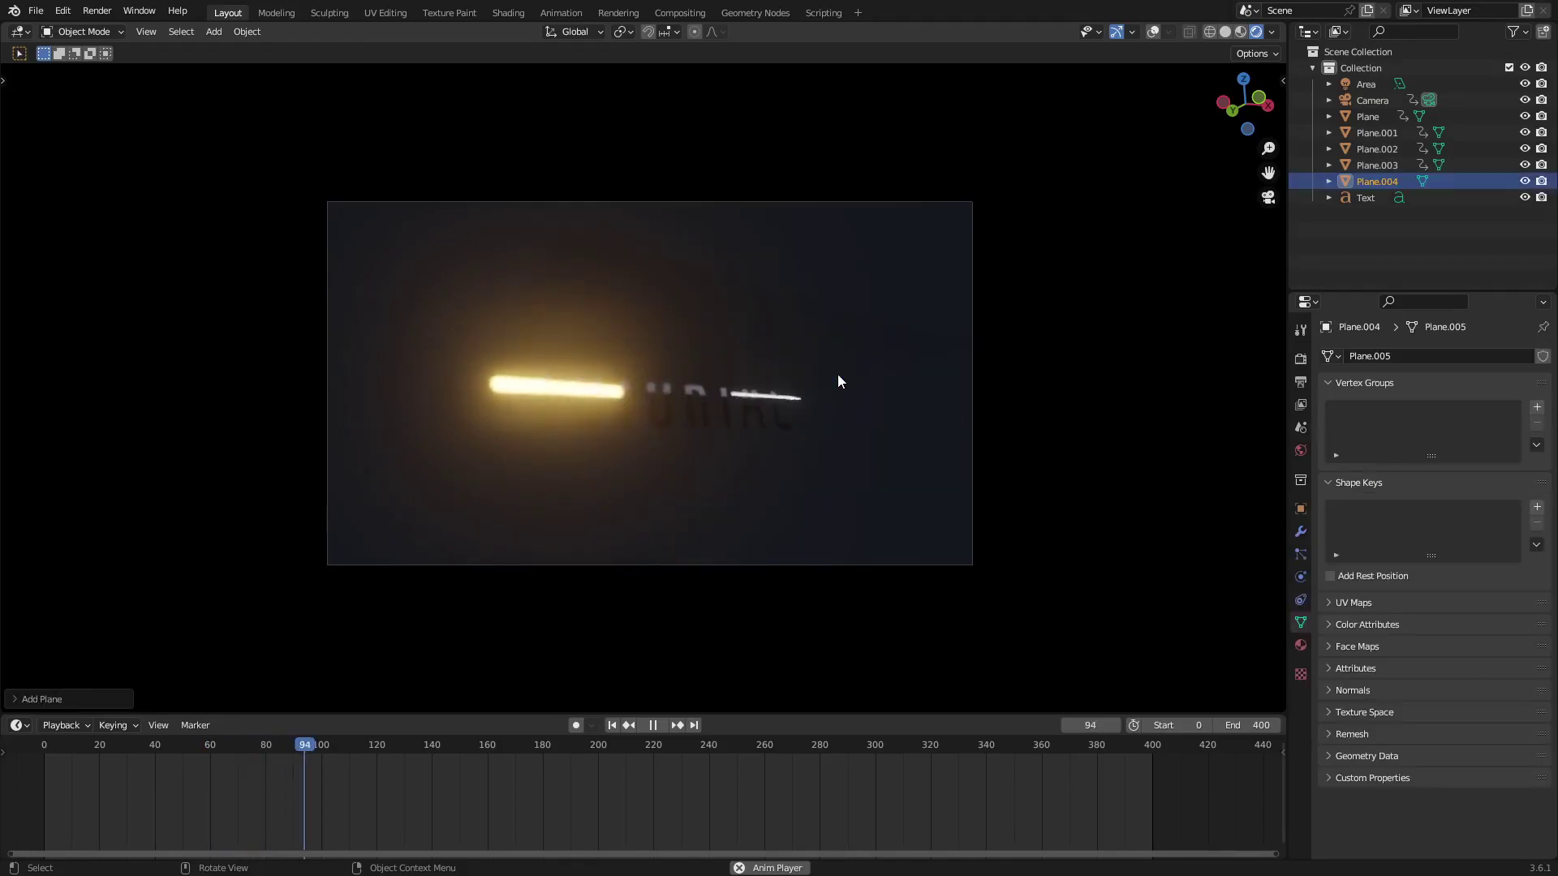
{"action": "key", "text": "s"}
{"action": "left_click", "coordinate": [689, 509]}
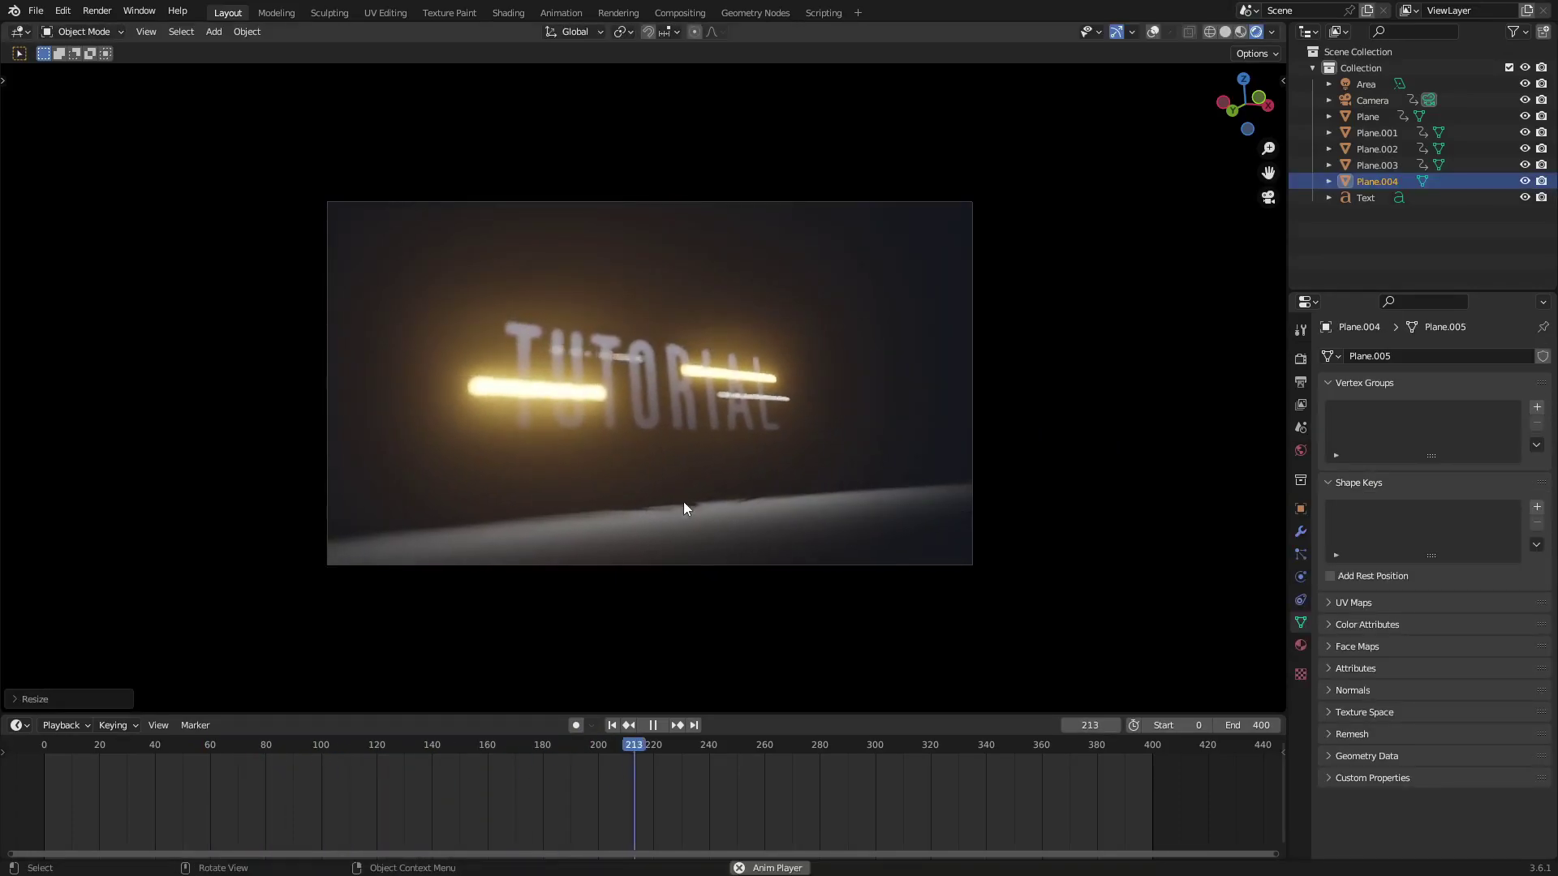
{"action": "key", "text": "g"}
{"action": "left_click", "coordinate": [862, 486]}
Tilt the floor plane with a trackball rotation and a Y-axis rotation, and reposition it beneath the text
{"action": "key", "text": "r"}
{"action": "key", "text": "r"}
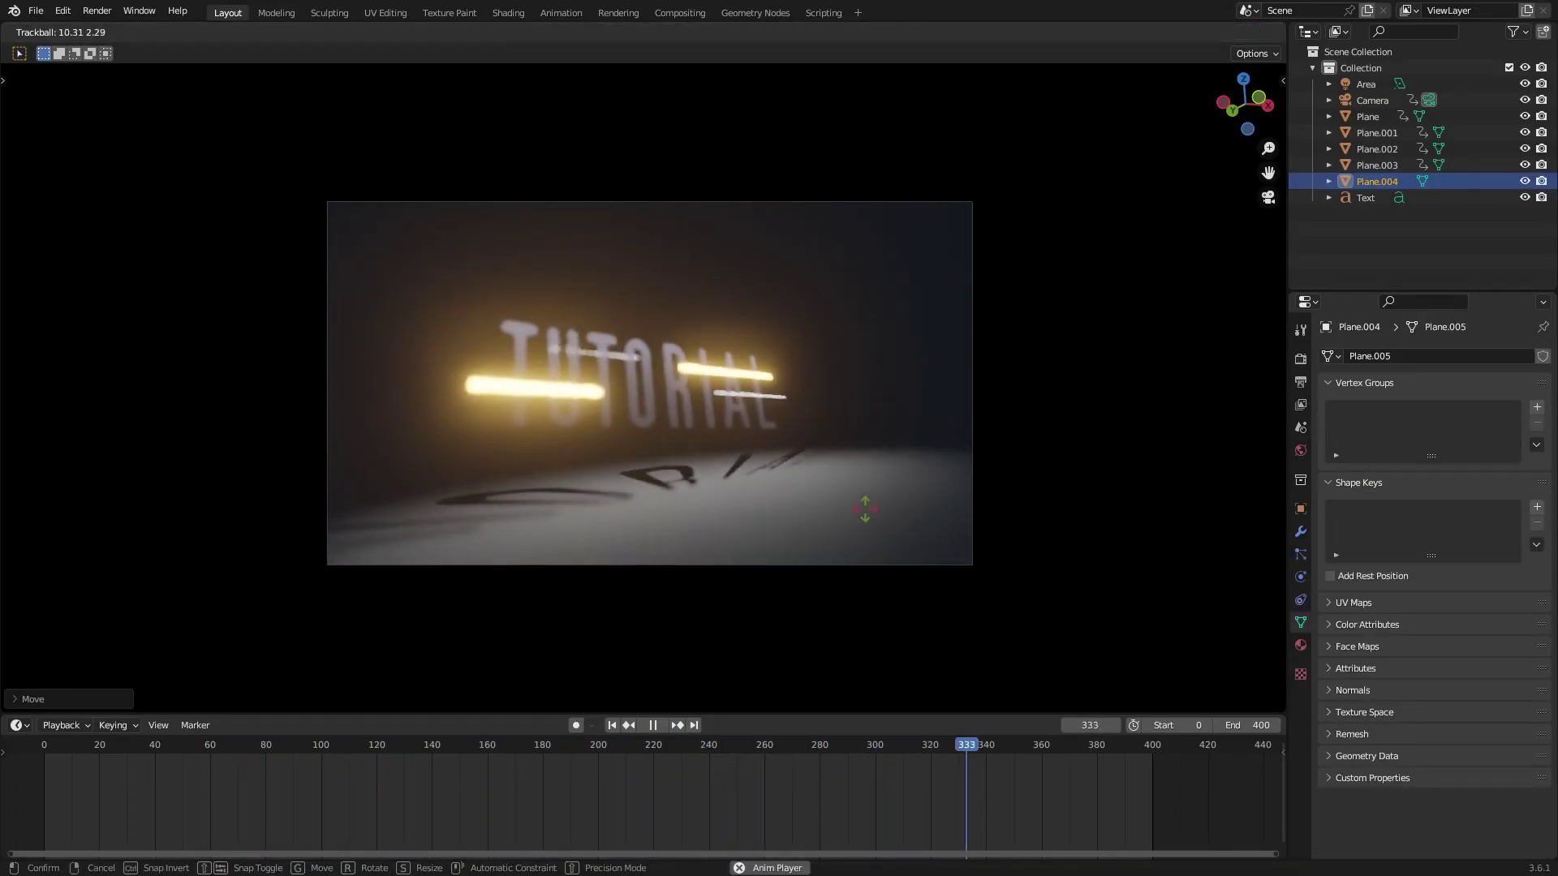
{"action": "left_click", "coordinate": [893, 504]}
{"action": "key", "text": "r"}
{"action": "key", "text": "y"}
{"action": "left_click", "coordinate": [1040, 474]}
{"action": "key", "text": "g"}
{"action": "left_click", "coordinate": [749, 439]}
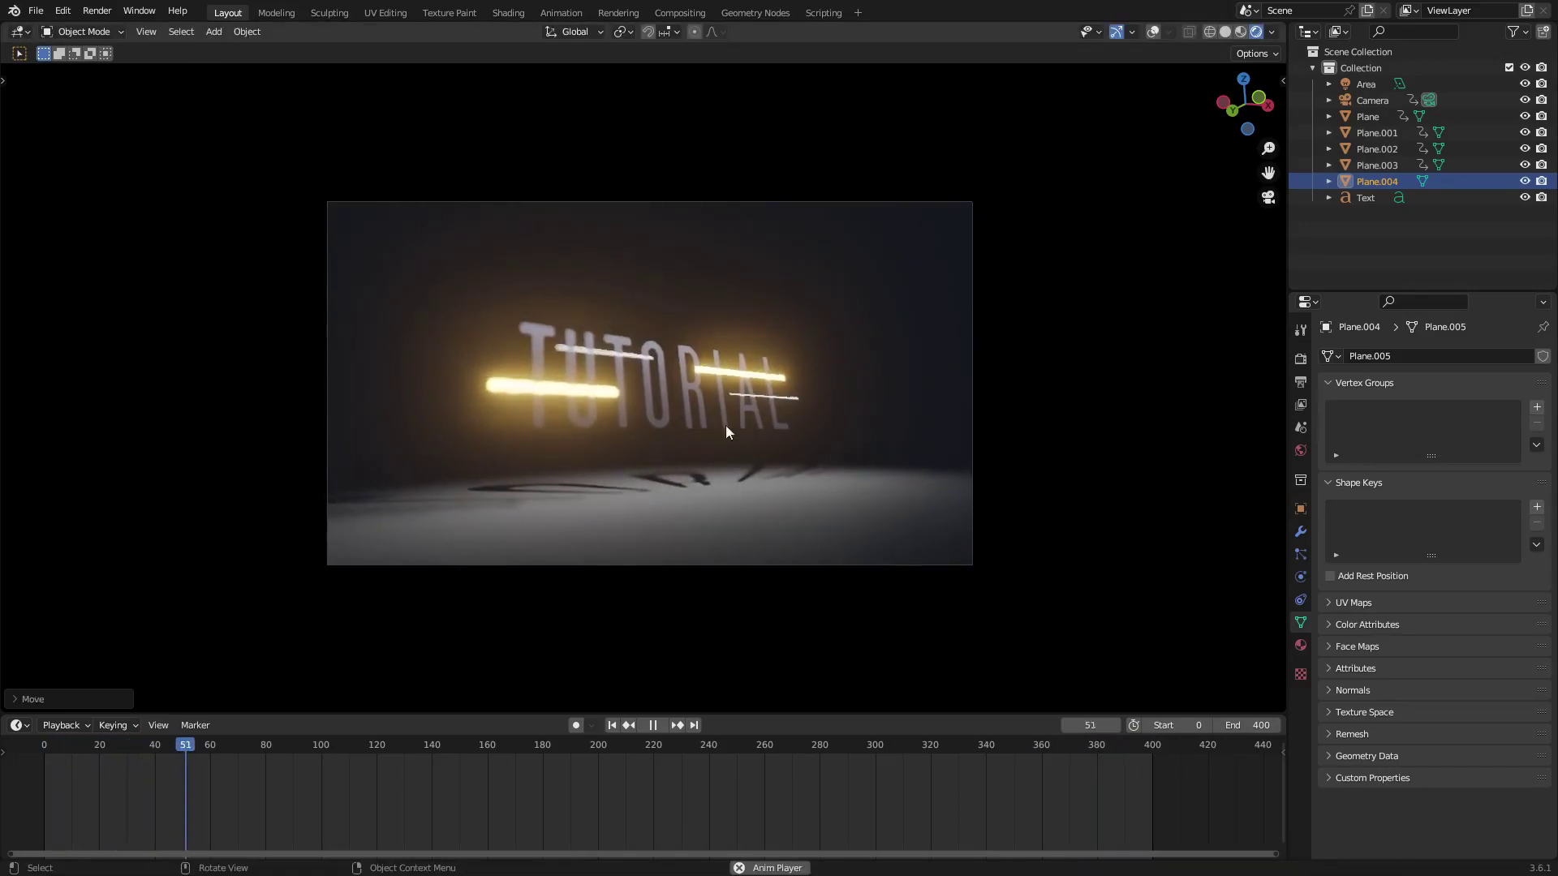
Try the Opaque shadow mode on the material of glowing bar Plane.001, and return it to None
{"action": "left_click", "coordinate": [690, 418]}
{"action": "scroll", "coordinate": [1433, 708], "scroll_direction": "down", "scroll_amount": 6}
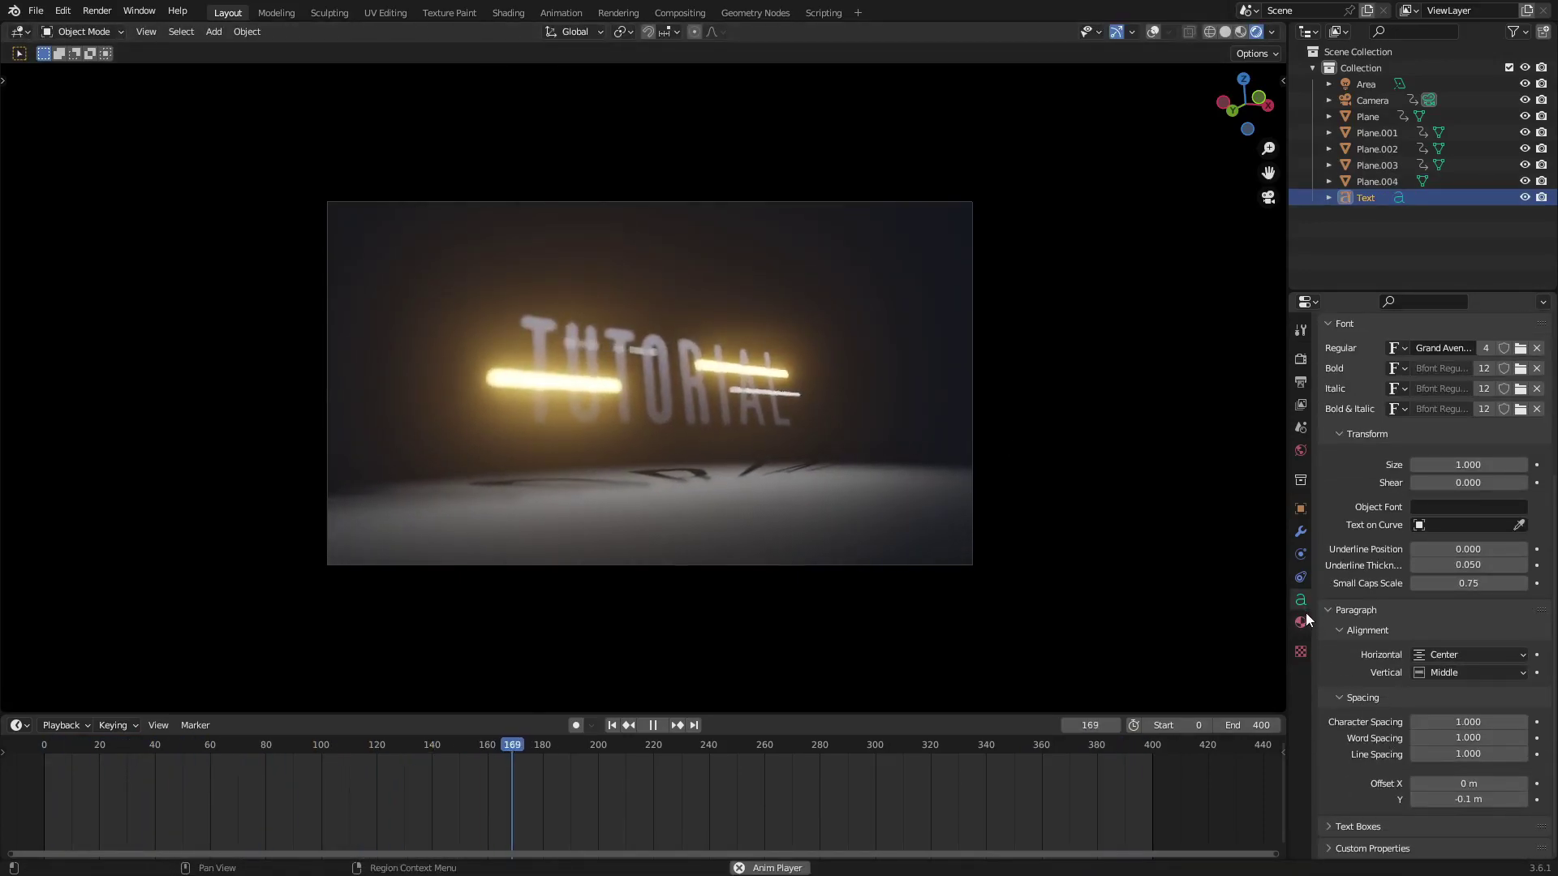
{"action": "middle_click_drag", "start_coordinate": [685, 508], "coordinate": [748, 411]}
{"action": "scroll", "coordinate": [866, 338], "scroll_direction": "up", "scroll_amount": 4}
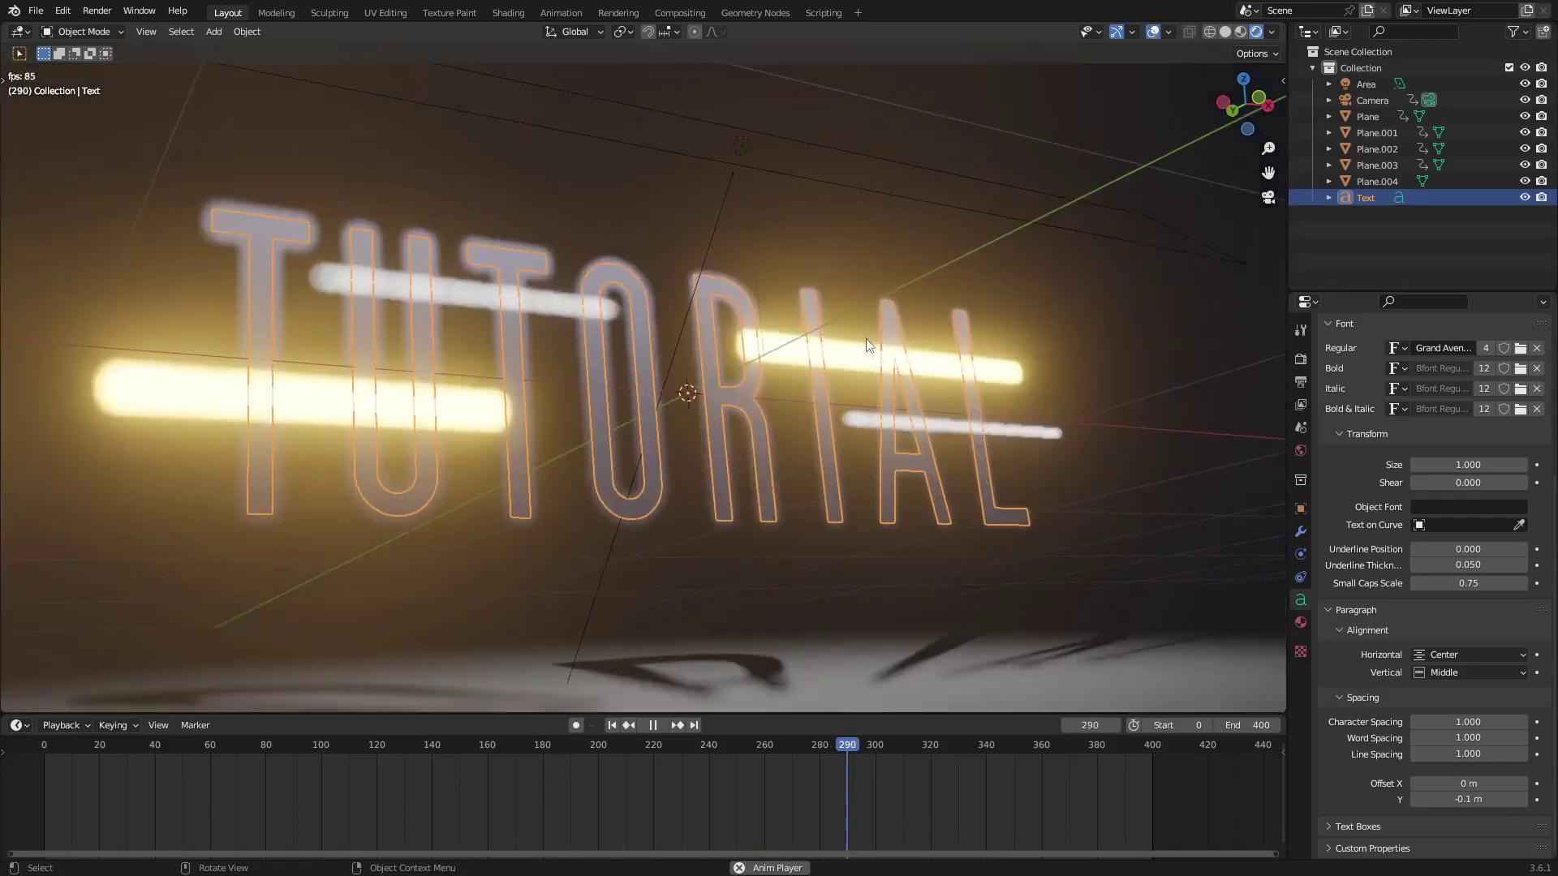
{"action": "scroll", "coordinate": [867, 338], "scroll_direction": "up", "scroll_amount": 1}
{"action": "left_click", "coordinate": [868, 345]}
{"action": "middle_click_drag", "start_coordinate": [1032, 268], "coordinate": [1019, 284]}
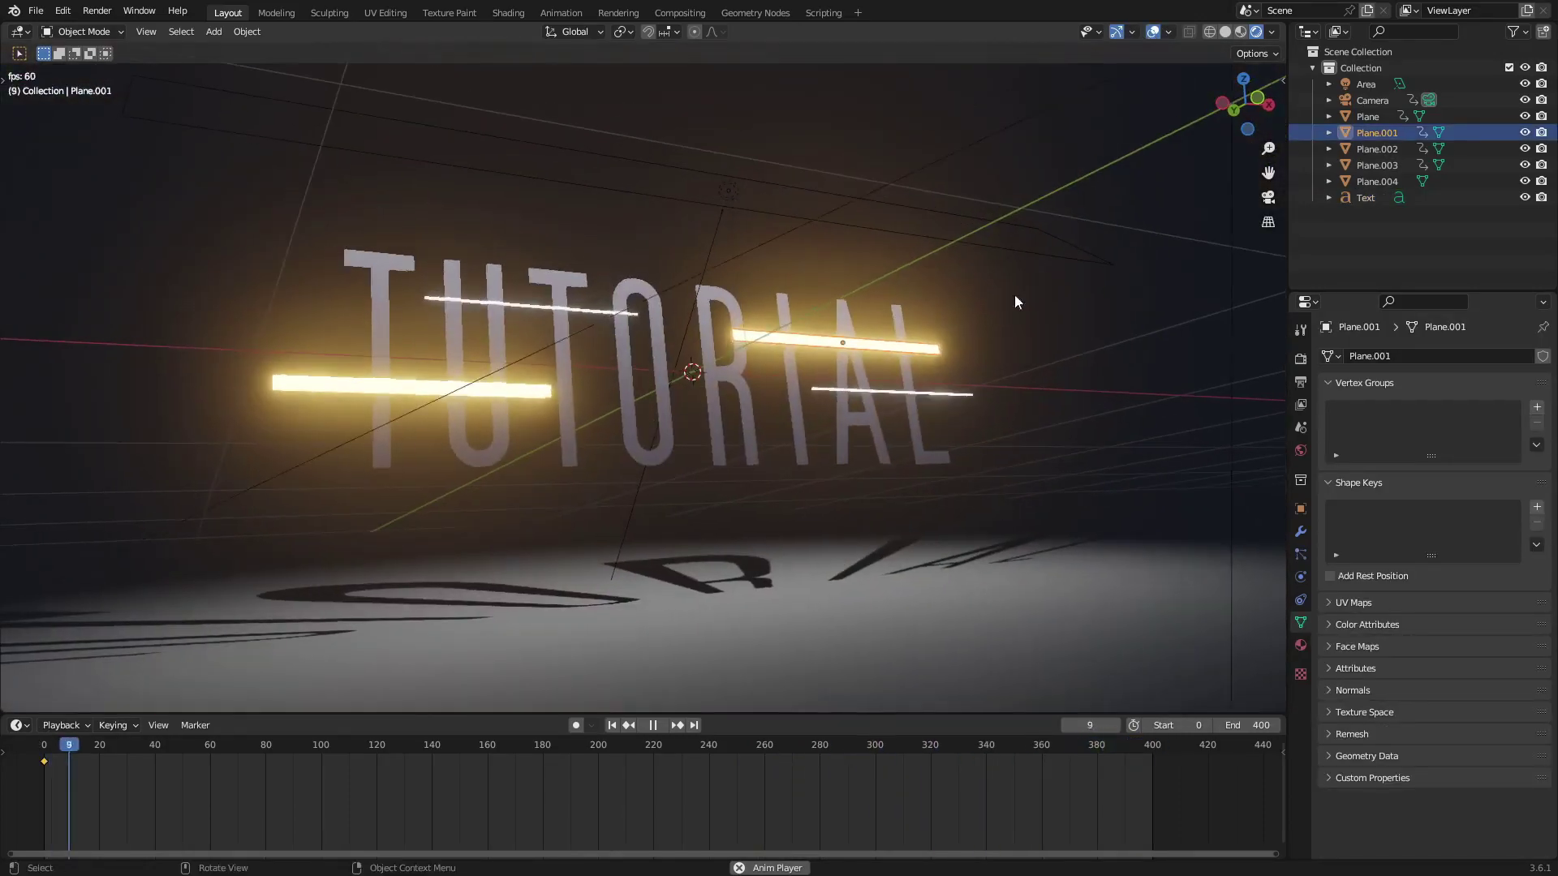
{"action": "scroll", "coordinate": [935, 360], "scroll_direction": "up", "scroll_amount": 3}
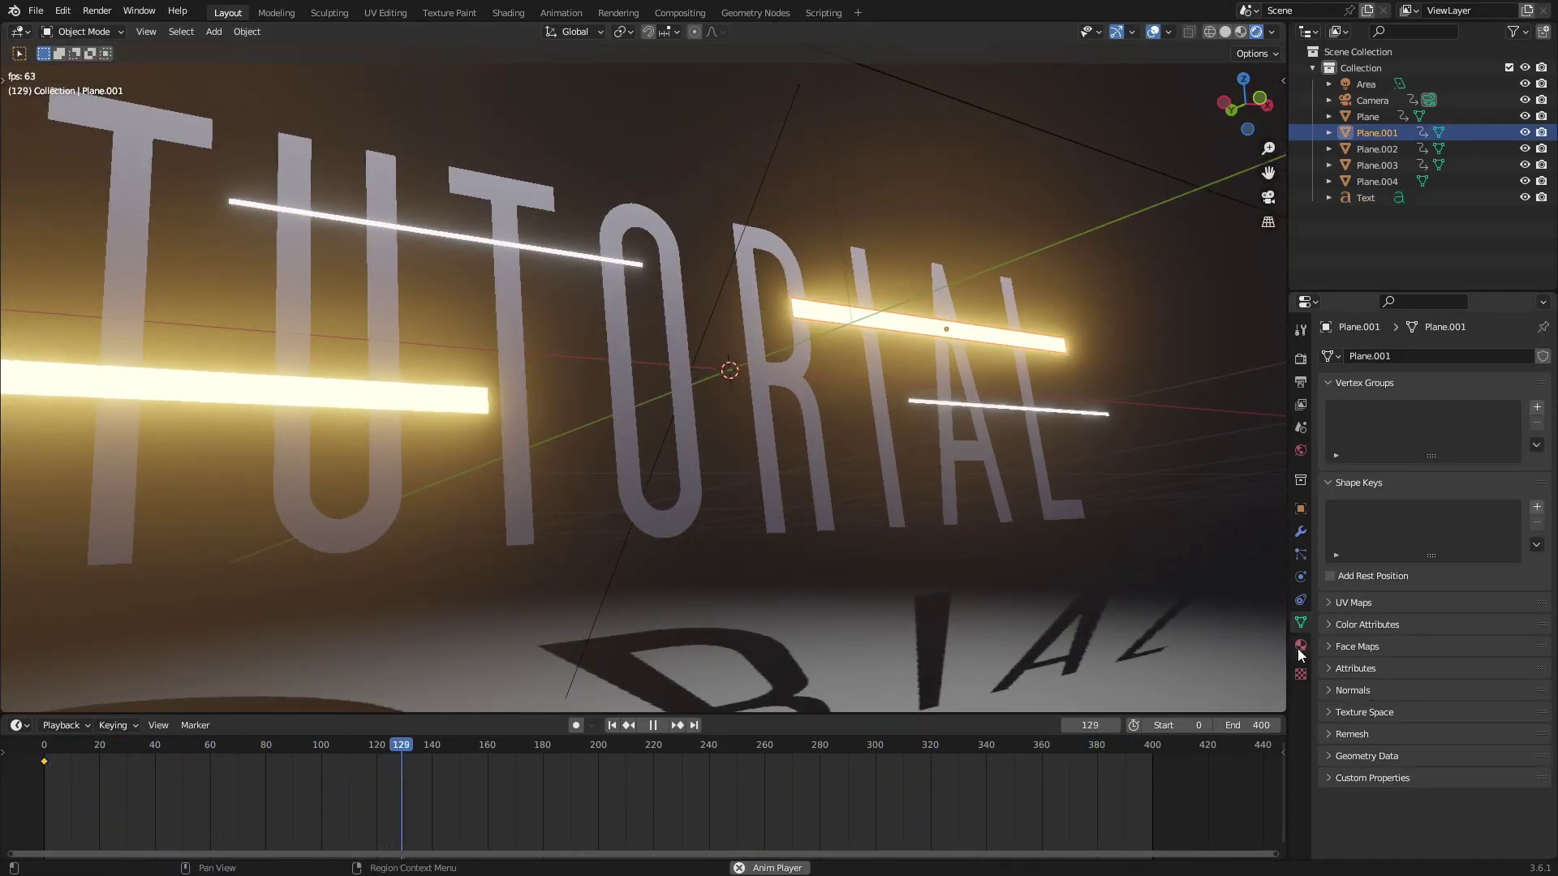
{"action": "left_click", "coordinate": [1301, 647]}
{"action": "left_click", "coordinate": [1453, 690]}
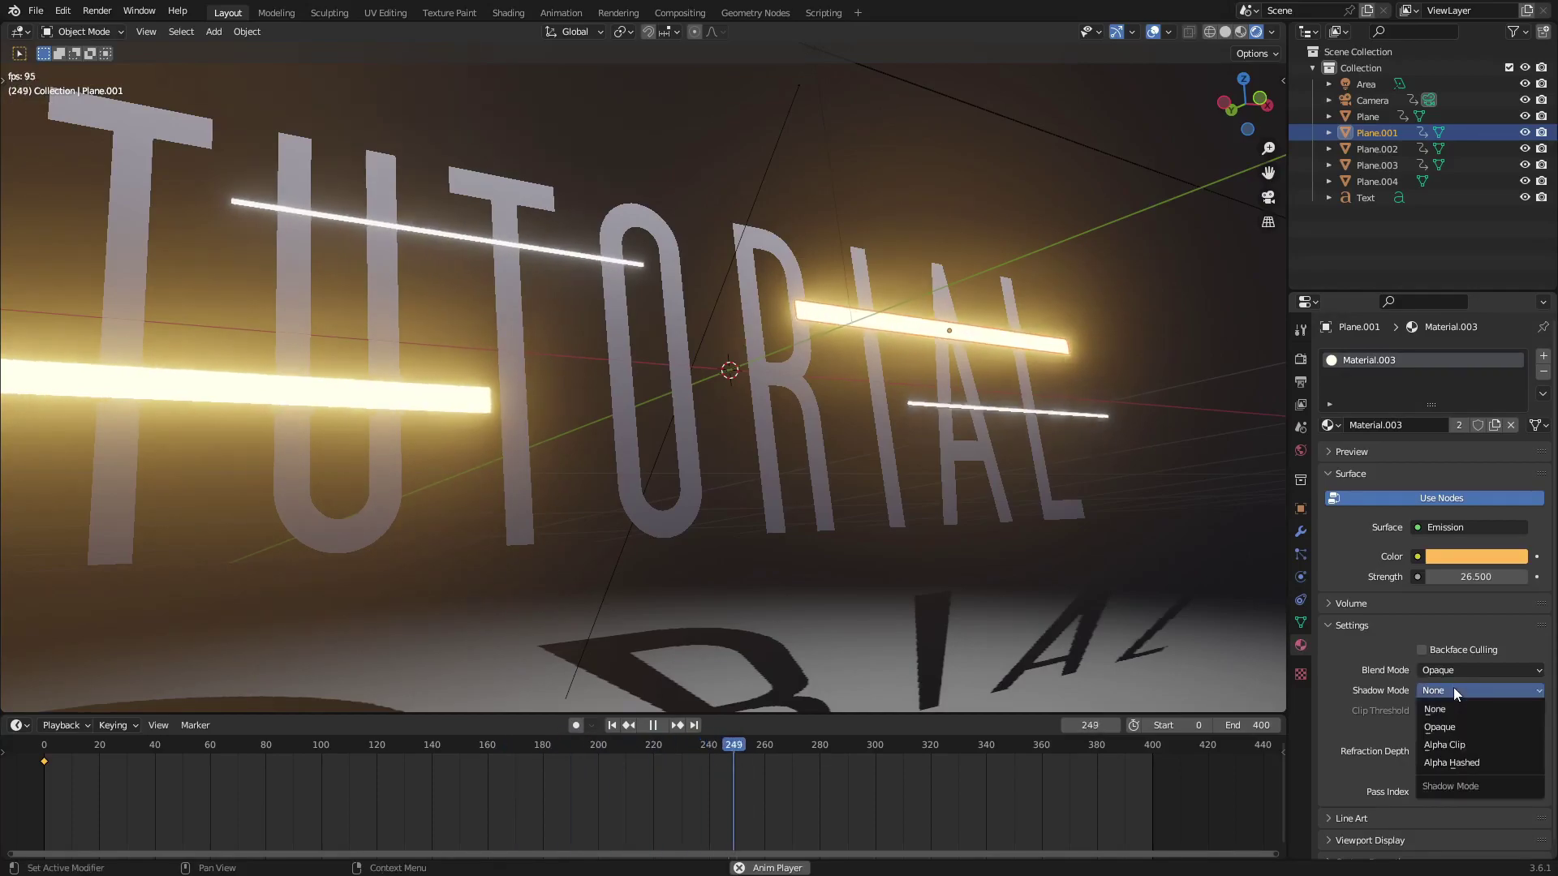
{"action": "left_click", "coordinate": [1469, 726]}
{"action": "left_click", "coordinate": [1152, 32]}
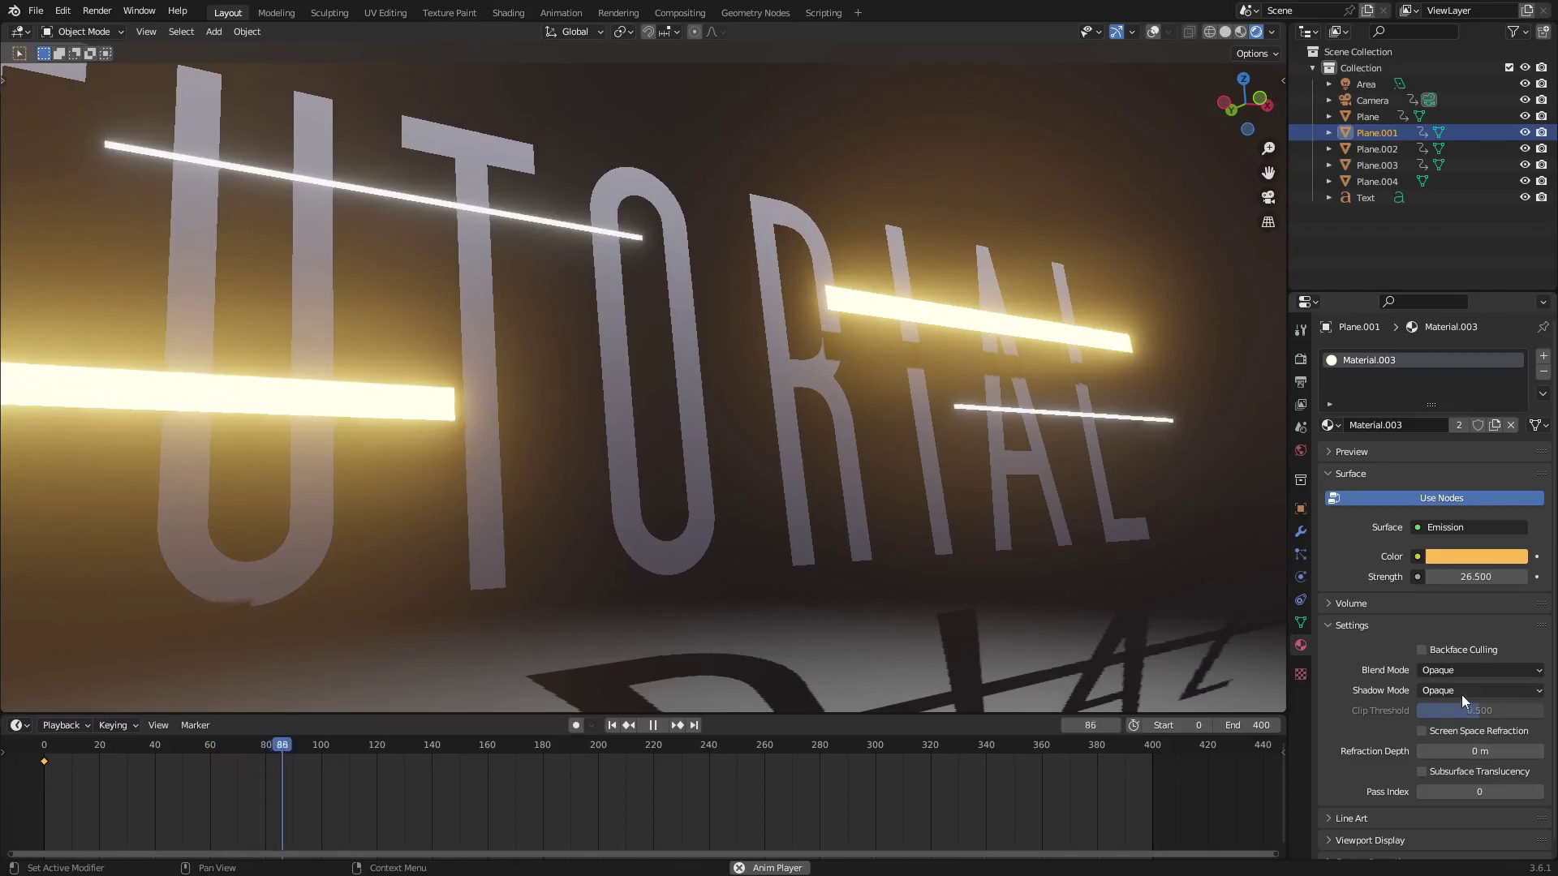
{"action": "left_click", "coordinate": [1462, 697]}
{"action": "left_click", "coordinate": [1463, 711]}
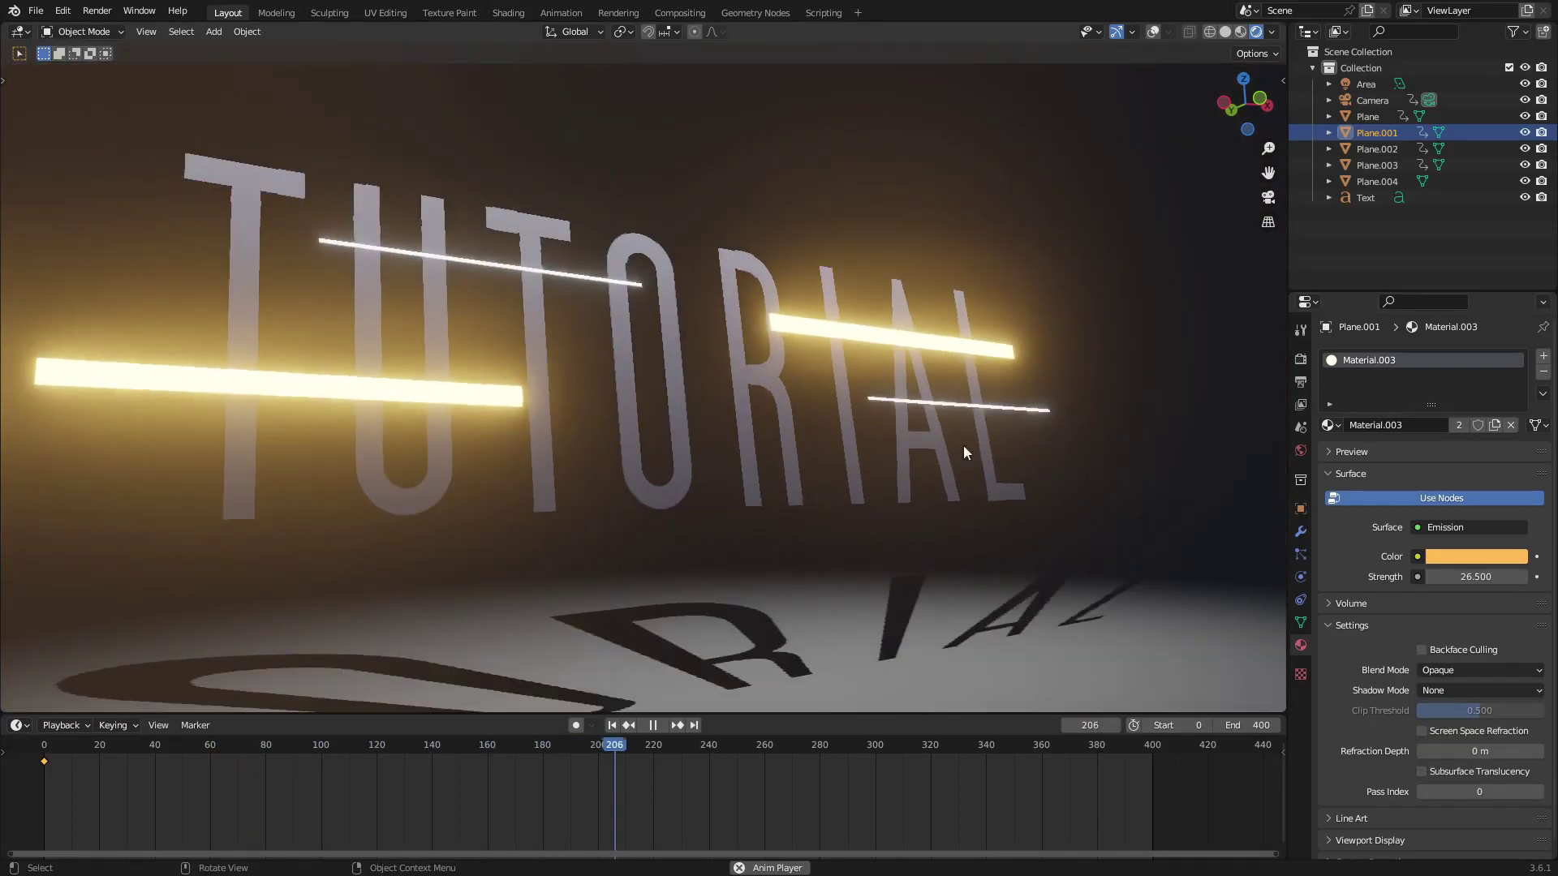
Set the Shadow Mode of the TUTORIAL text's material to None
{"action": "left_click", "coordinate": [792, 448]}
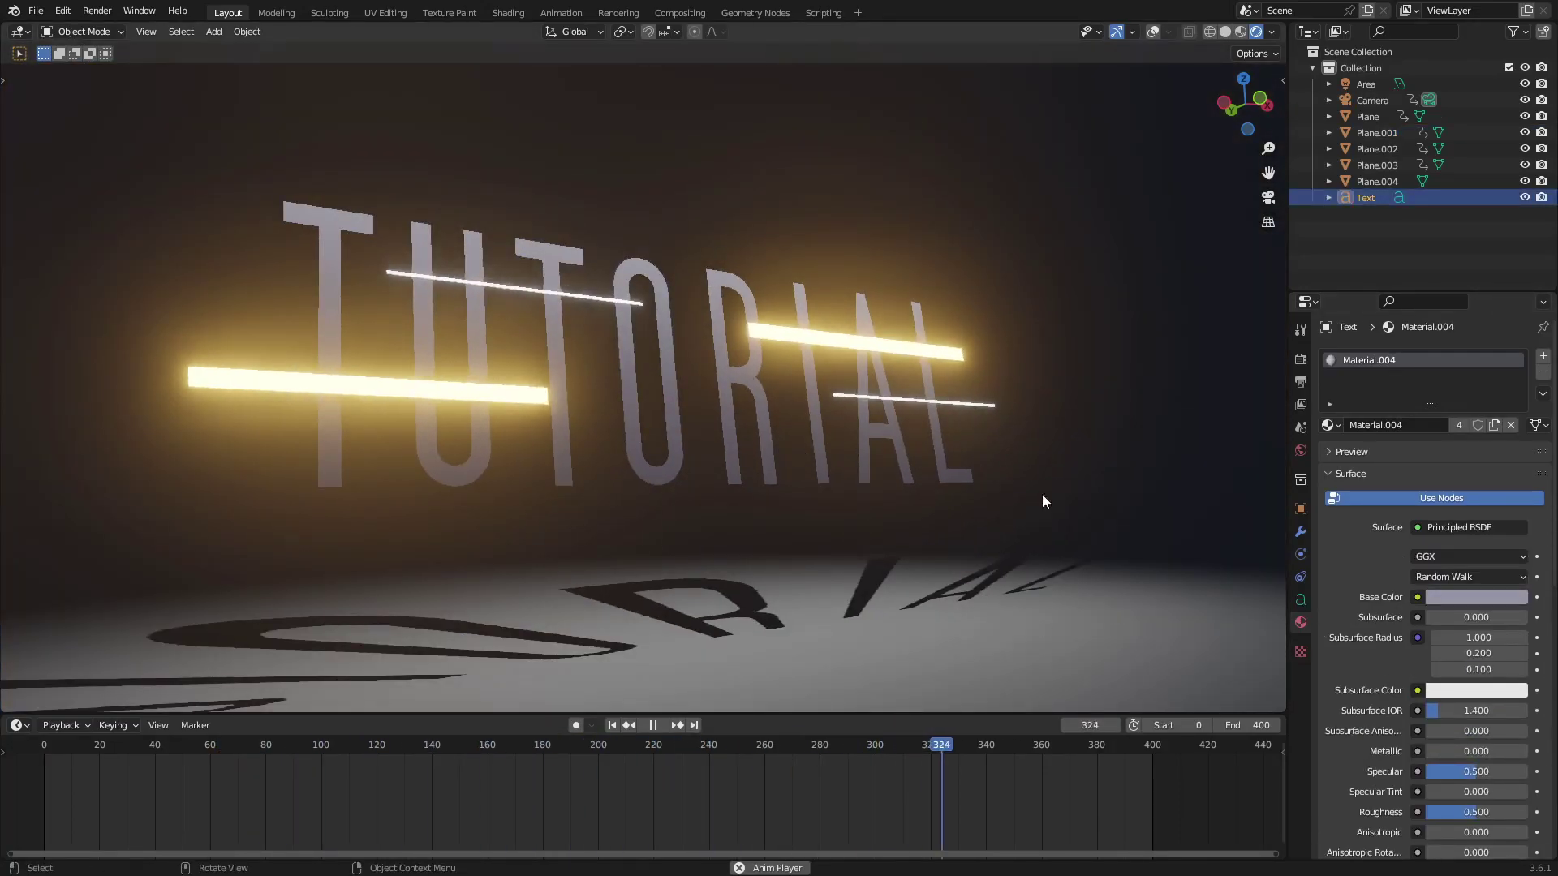
{"action": "scroll", "coordinate": [1371, 650], "scroll_direction": "down", "scroll_amount": 15}
{"action": "left_click", "coordinate": [1449, 677]}
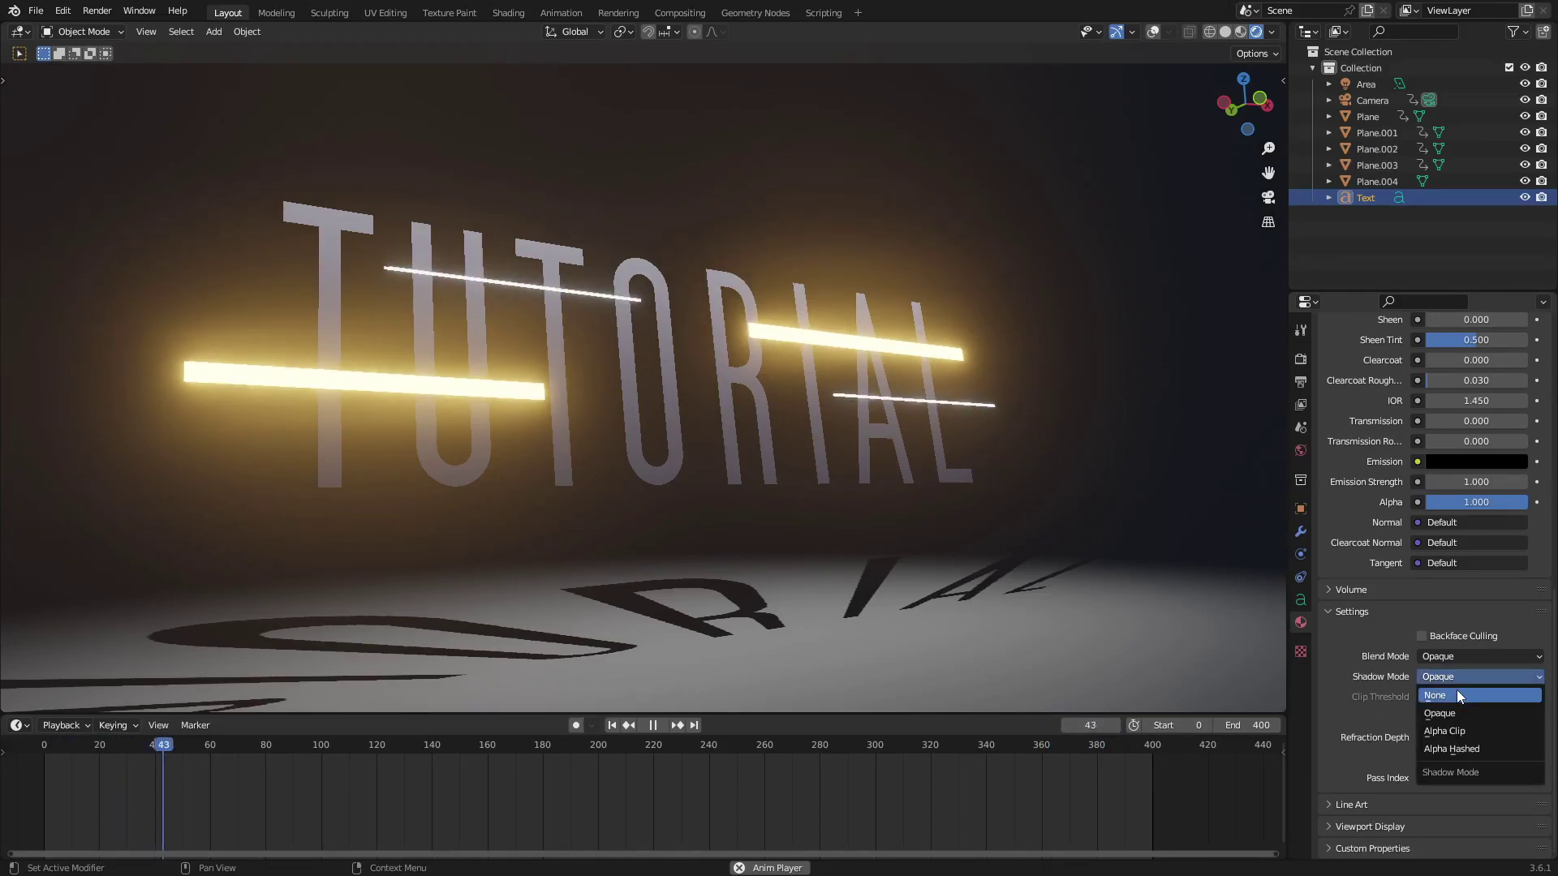
{"action": "left_click", "coordinate": [1458, 695]}
Give the floor plane a new material with a white base color, Metallic 1.000 and Specular 0.000
{"action": "left_click", "coordinate": [715, 508]}
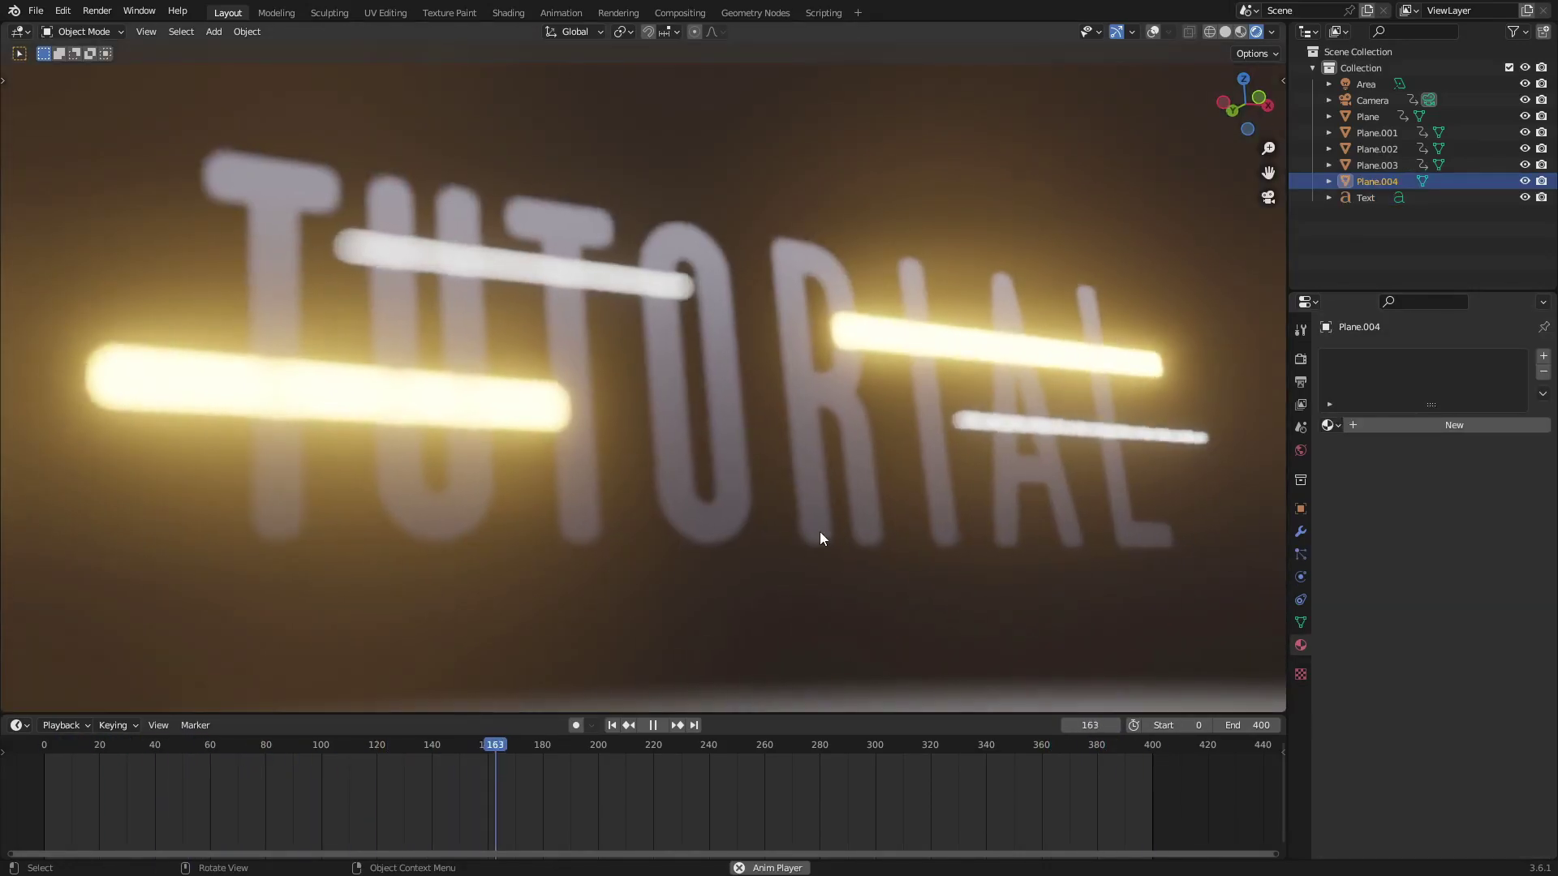
{"action": "scroll", "coordinate": [872, 548], "scroll_direction": "down", "scroll_amount": 5}
{"action": "scroll", "coordinate": [872, 547], "scroll_direction": "up", "scroll_amount": 1}
{"action": "left_click", "coordinate": [1428, 428]}
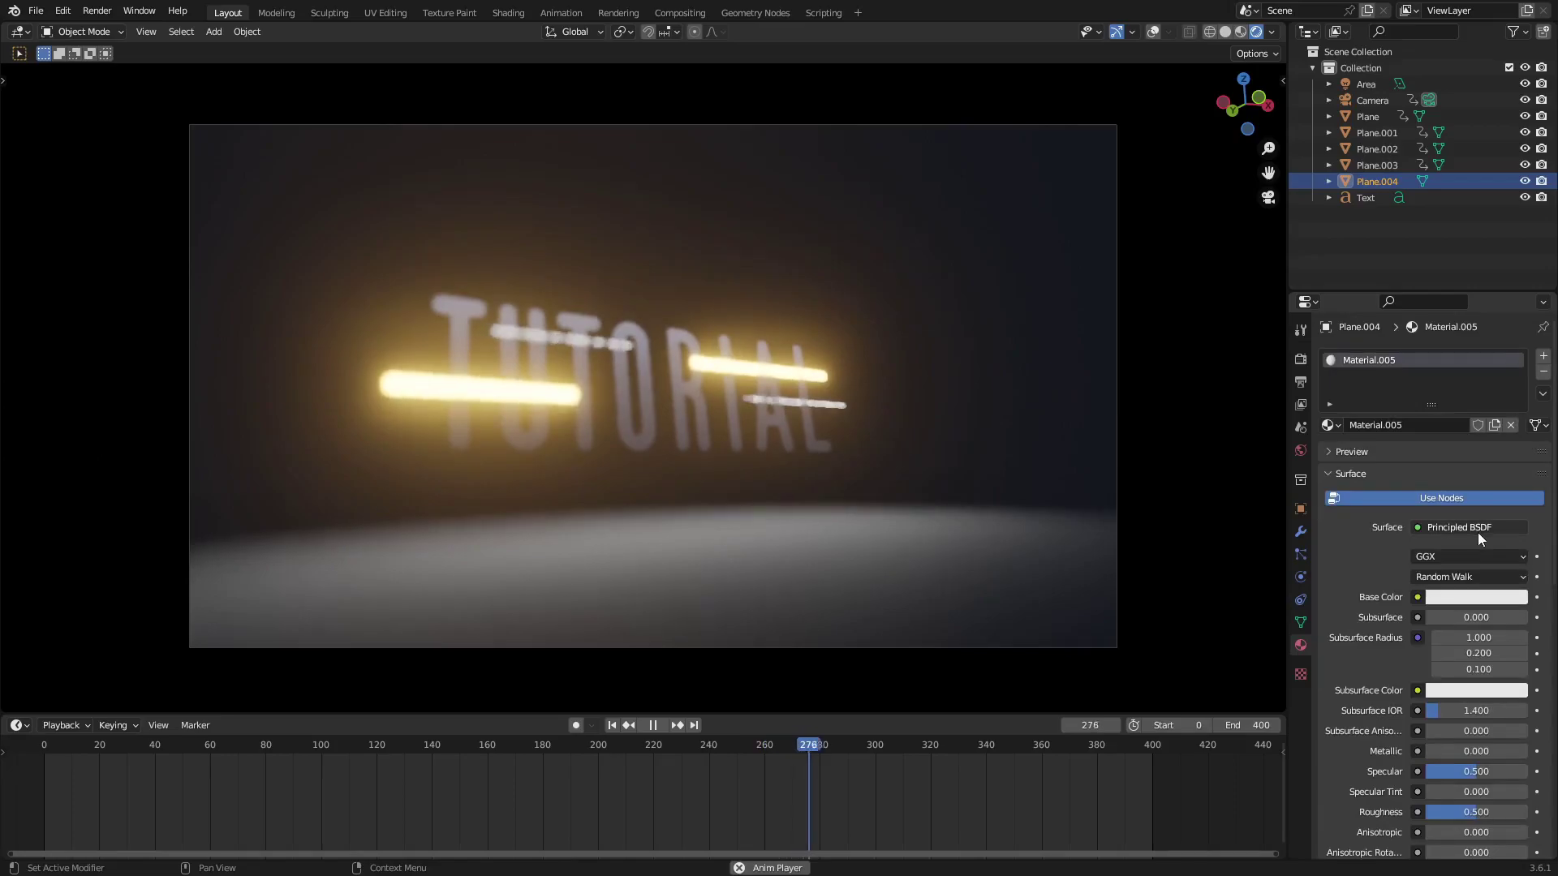
{"action": "left_click", "coordinate": [1476, 597]}
{"action": "left_click", "coordinate": [1515, 448]}
{"action": "left_click_drag", "start_coordinate": [1514, 448], "coordinate": [1514, 366]}
{"action": "left_click_drag", "start_coordinate": [1476, 772], "coordinate": [1528, 751]}
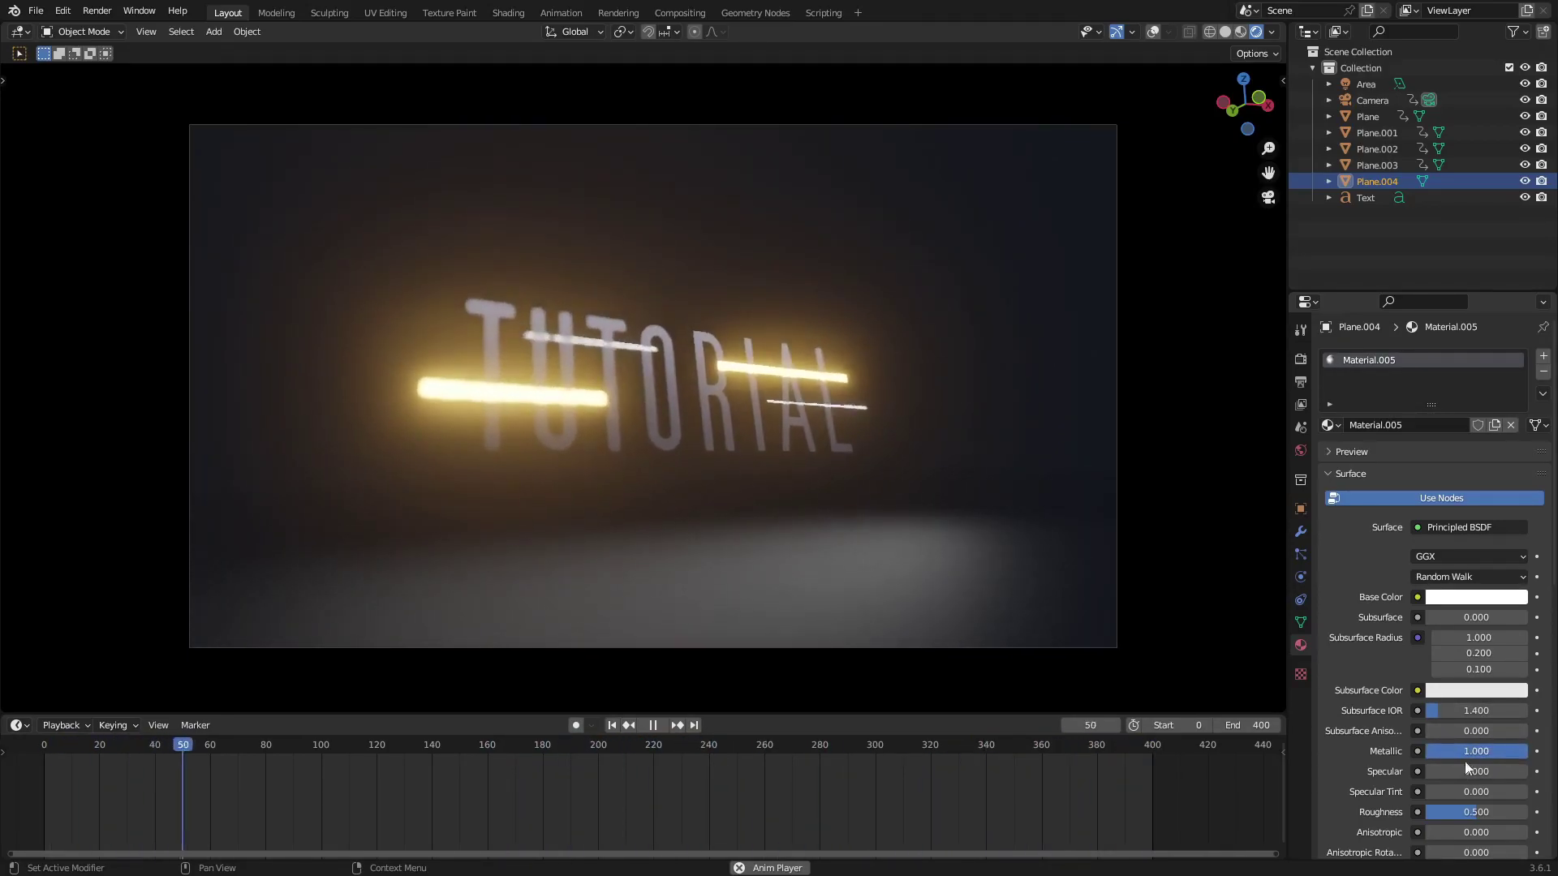
Set both Metallic and Roughness of the floor plane's material to 0.000
{"action": "scroll", "coordinate": [1471, 714], "scroll_direction": "down", "scroll_amount": 5}
{"action": "left_click_drag", "start_coordinate": [1483, 654], "coordinate": [1455, 655]}
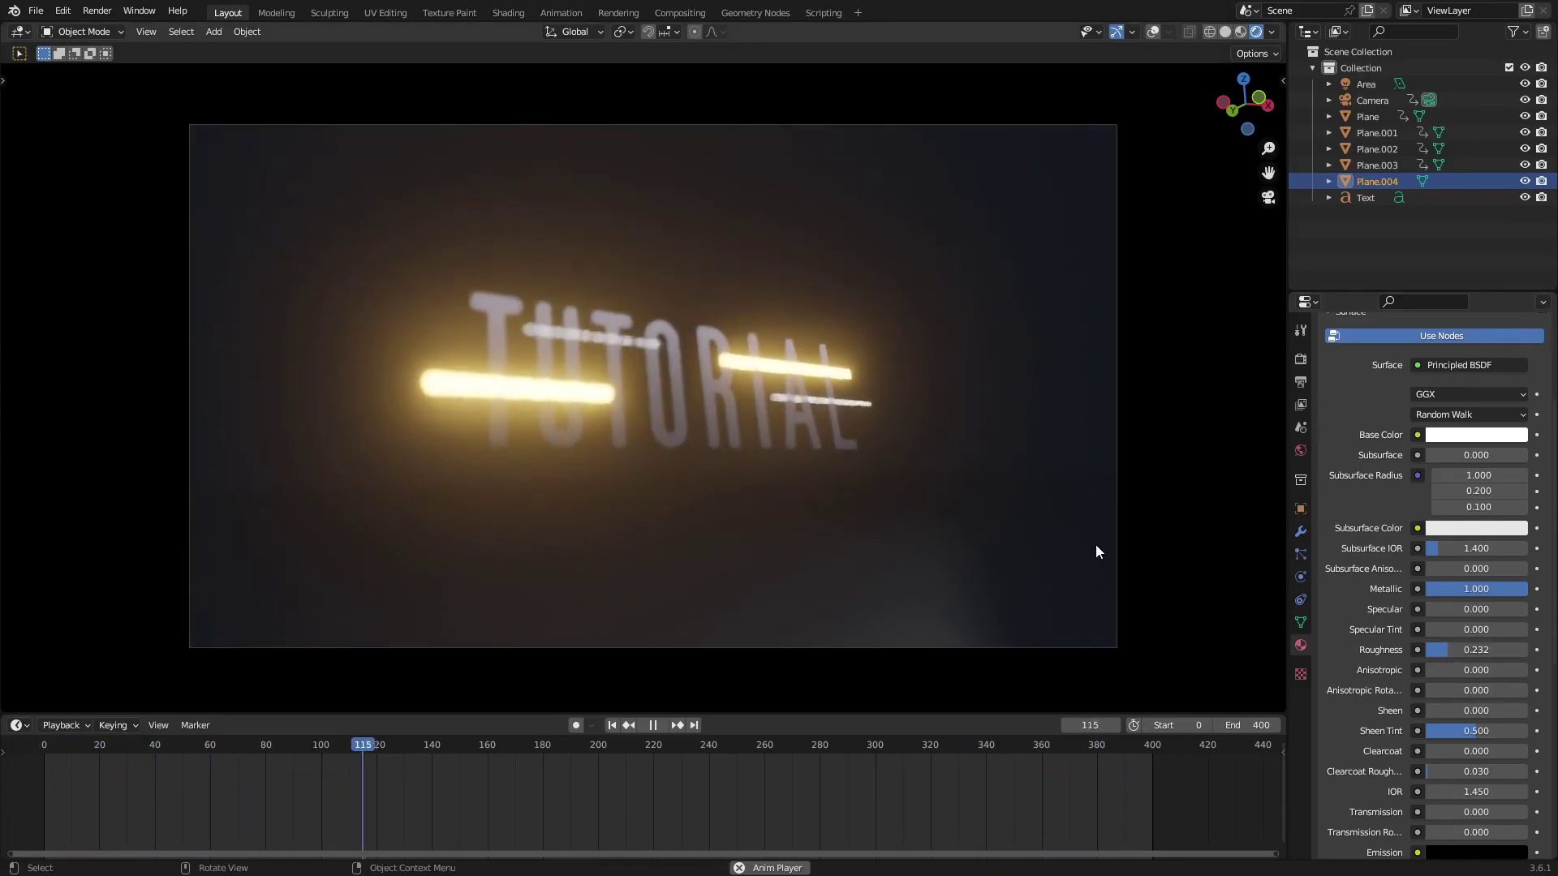
{"action": "mouse_move", "coordinate": [1453, 588]}
{"action": "left_mouse_down"}
{"action": "mouse_move", "coordinate": [1424, 588]}
{"action": "mouse_move", "coordinate": [1484, 588]}
{"action": "mouse_move", "coordinate": [1426, 589]}
{"action": "left_mouse_up"}
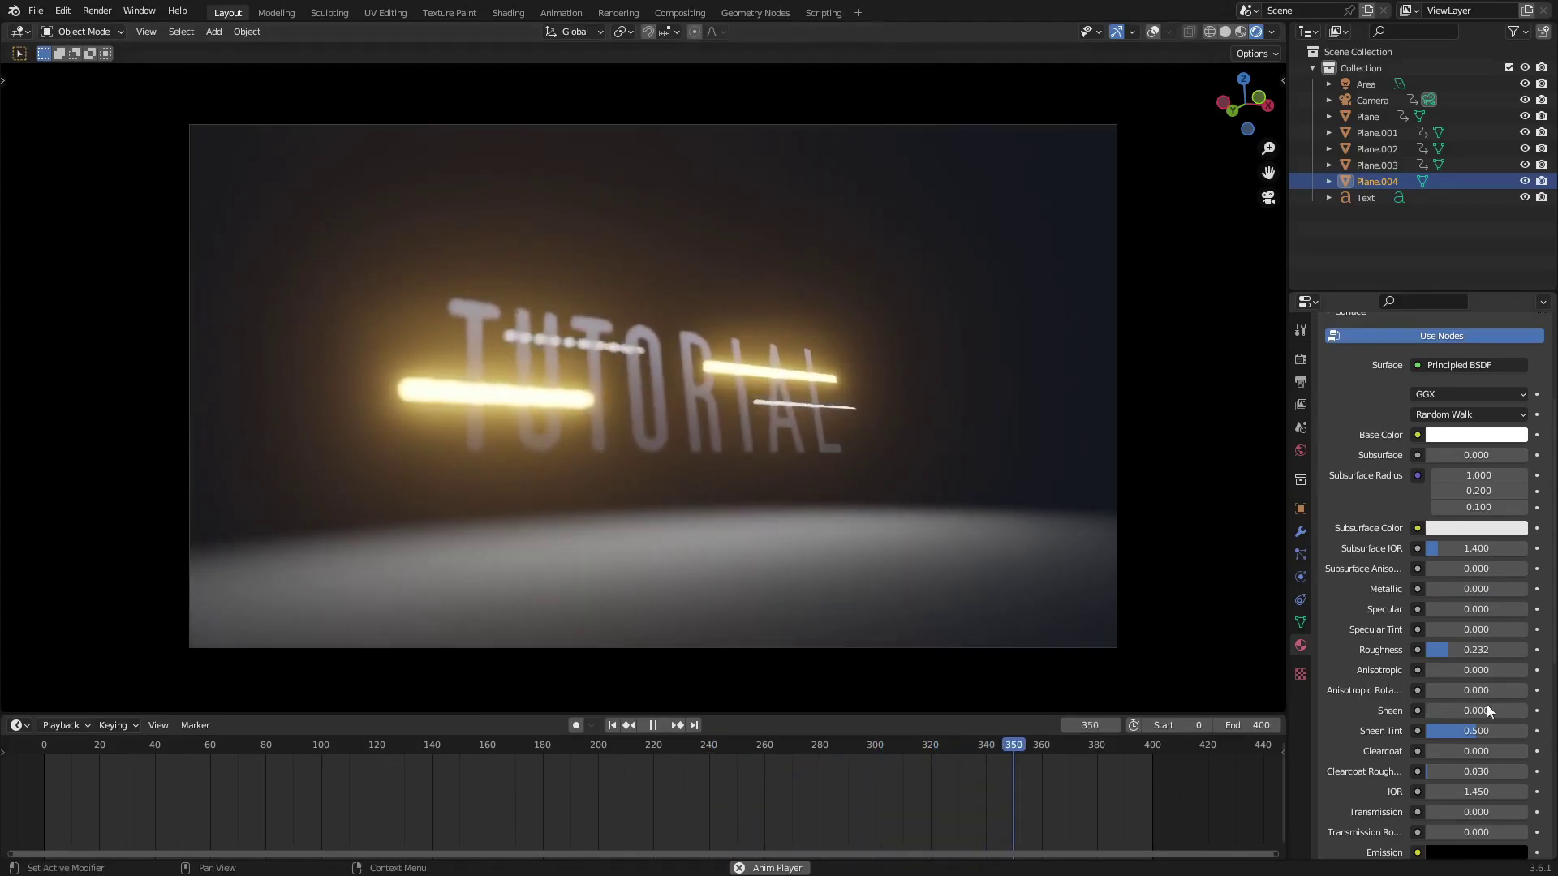
{"action": "left_click_drag", "start_coordinate": [1456, 654], "coordinate": [1426, 609]}
{"action": "left_click", "coordinate": [1482, 440]}
Add a plane rotated 90 degrees about X and move it back along Y as a wall behind the text
{"action": "middle_click_drag", "start_coordinate": [987, 527], "coordinate": [956, 539]}
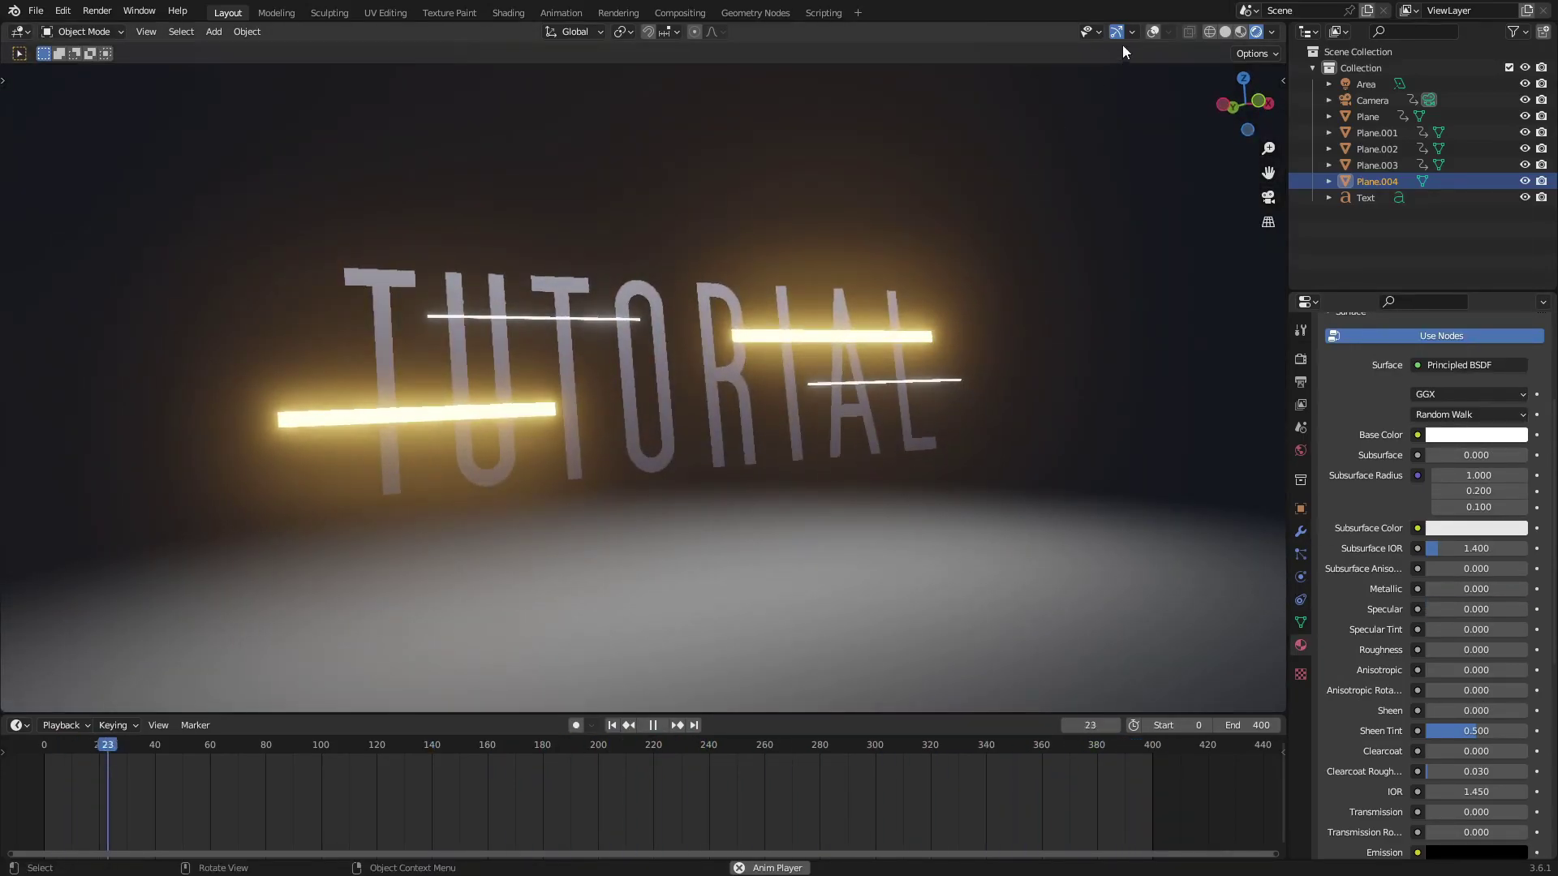
{"action": "scroll", "coordinate": [811, 334], "scroll_direction": "down", "scroll_amount": 4}
{"action": "key", "text": "shift+a"}
{"action": "left_click", "coordinate": [881, 332]}
{"action": "type", "text": "rx90"}
{"action": "key", "text": "Return"}
{"action": "key", "text": "g"}
{"action": "key", "text": "y"}
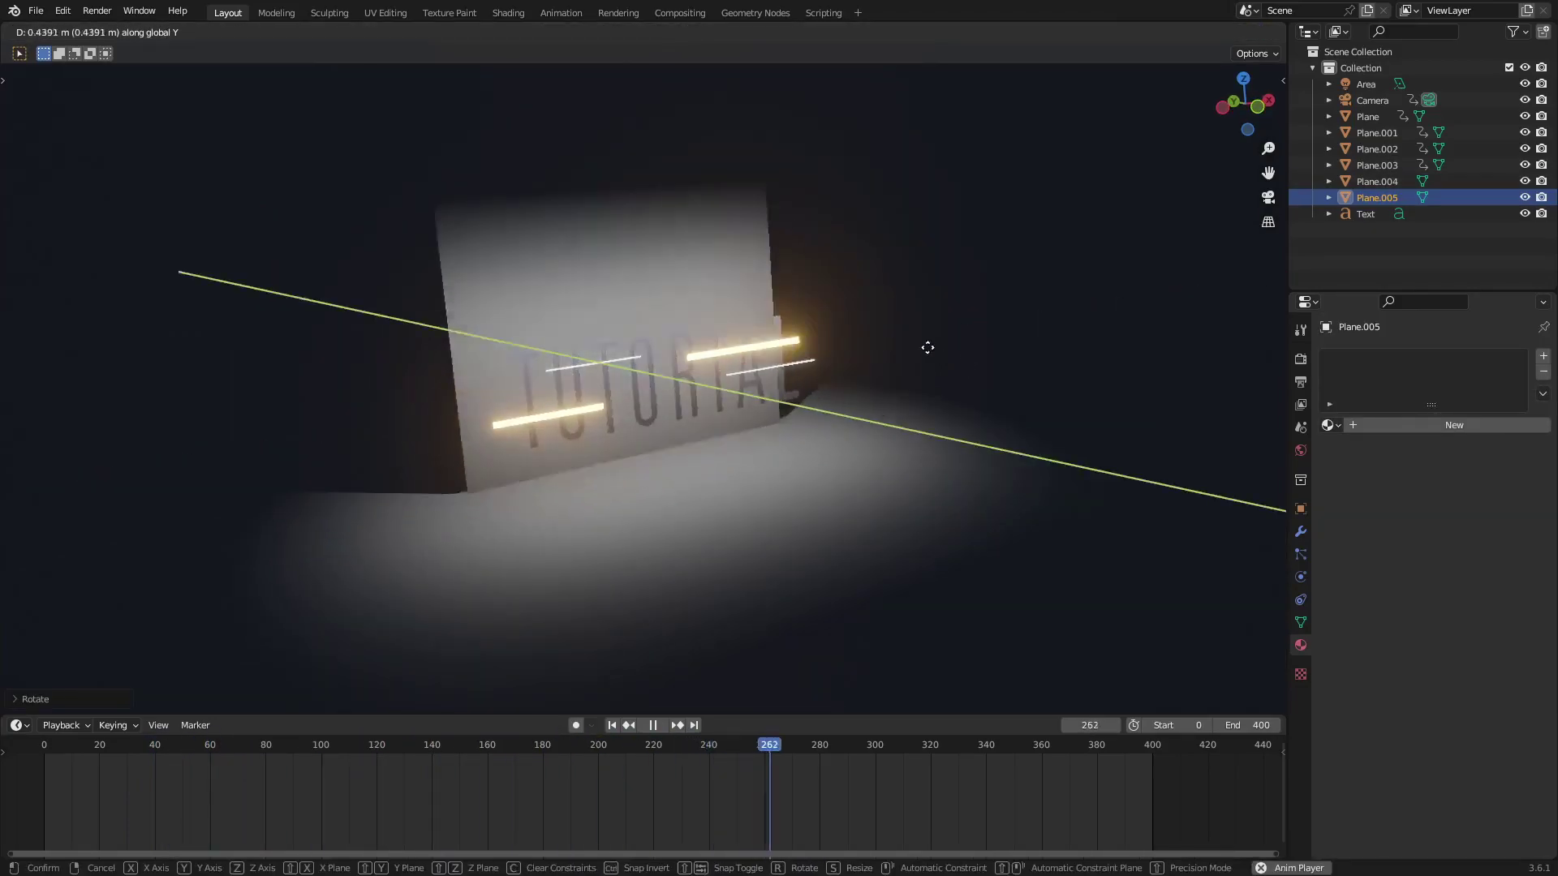
{"action": "left_click", "coordinate": [852, 306]}
Scale the wall plane up and rotate it about the Z axis behind the text
{"action": "key", "text": "KP_0"}
{"action": "key", "text": "s"}
{"action": "left_click", "coordinate": [959, 180]}
{"action": "middle_click_drag", "start_coordinate": [959, 180], "coordinate": [934, 312]}
{"action": "scroll", "coordinate": [935, 310], "scroll_direction": "down", "scroll_amount": 6}
{"action": "key", "text": "r"}
{"action": "key", "text": "z"}
{"action": "left_click", "coordinate": [990, 466]}
{"action": "key", "text": "g"}
{"action": "key", "text": "z"}
{"action": "key", "text": "y"}
{"action": "key", "text": "y"}
{"action": "right_click", "coordinate": [913, 373]}
{"action": "key", "text": "g"}
{"action": "key", "text": "x"}
{"action": "key", "text": "x"}
{"action": "right_click", "coordinate": [883, 282]}
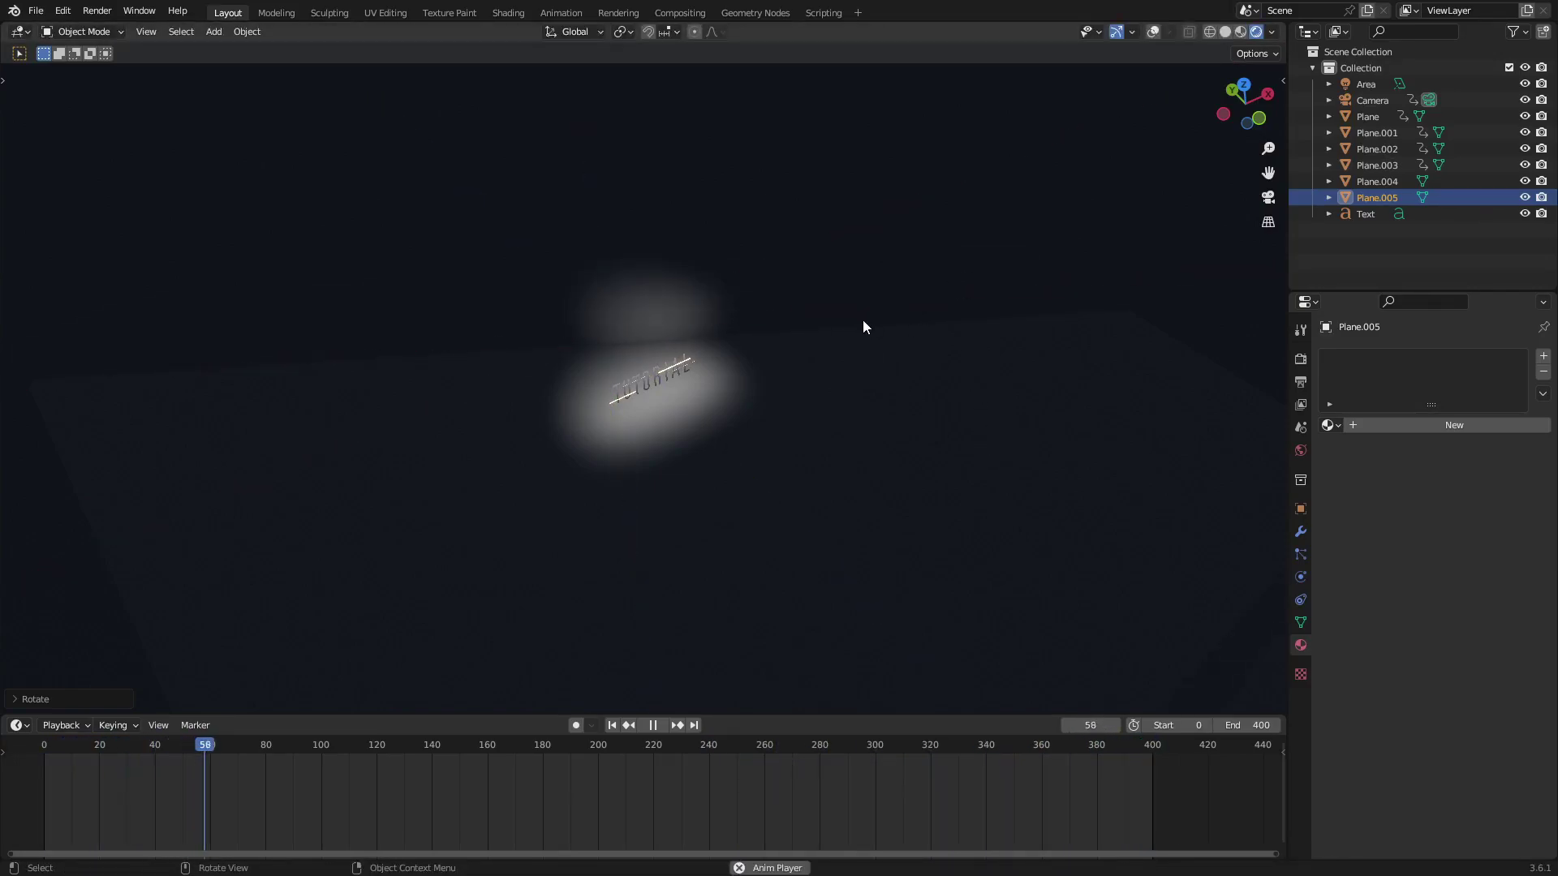
Move the wall plane freely behind the text and return to the camera view
{"action": "key", "text": "g"}
{"action": "left_click", "coordinate": [806, 270]}
{"action": "key", "text": "KP_0"}
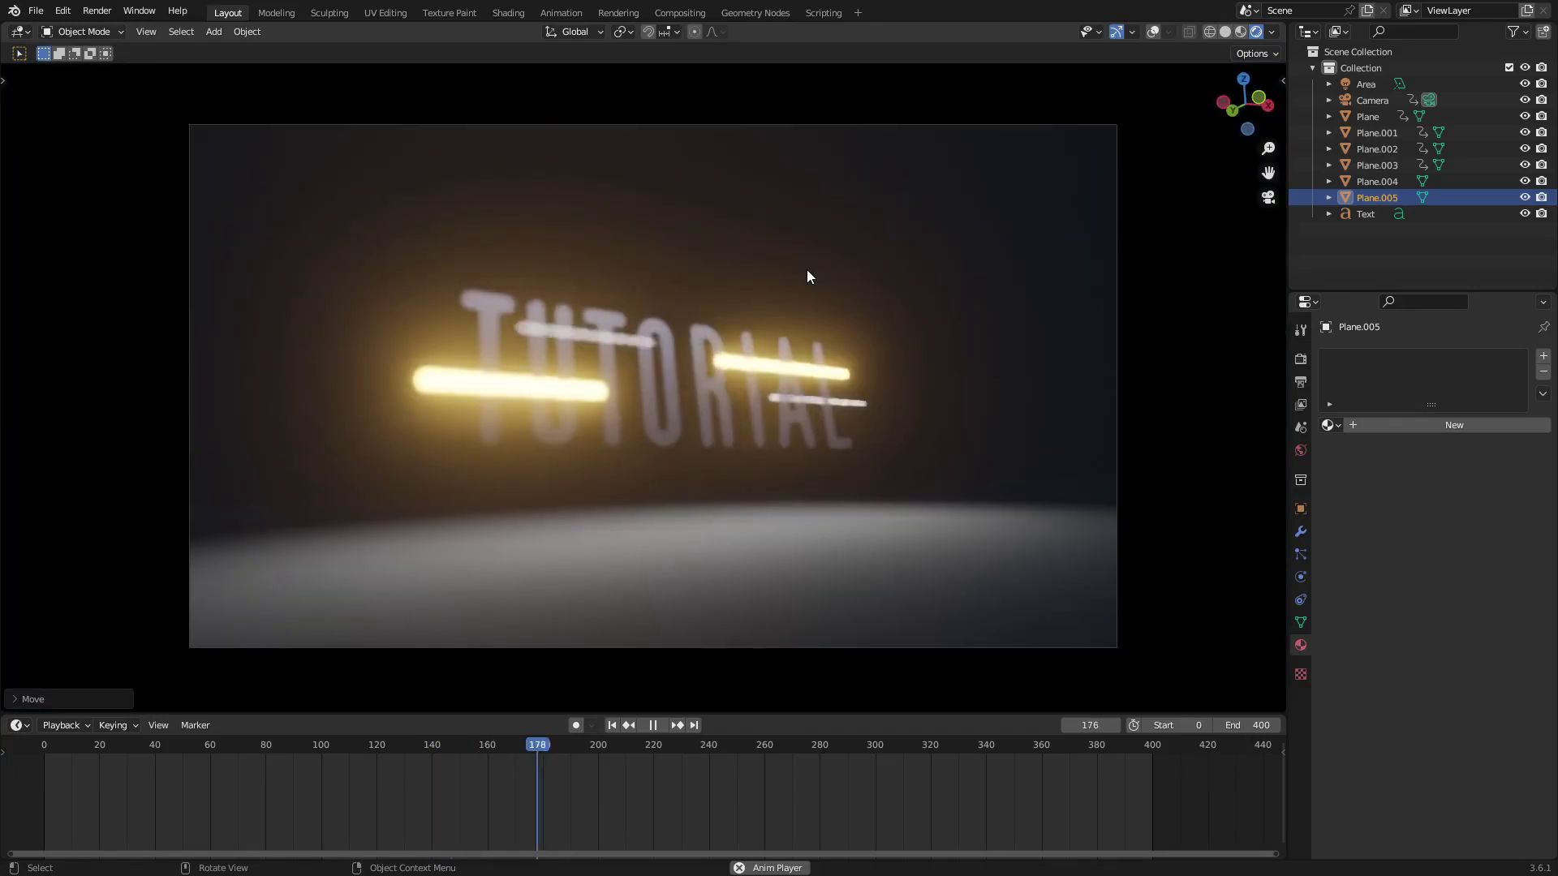
Try a darker base color on the floor plane's material
{"action": "left_click", "coordinate": [848, 404]}
{"action": "left_click", "coordinate": [1461, 597]}
{"action": "left_click_drag", "start_coordinate": [1514, 443], "coordinate": [1515, 446]}
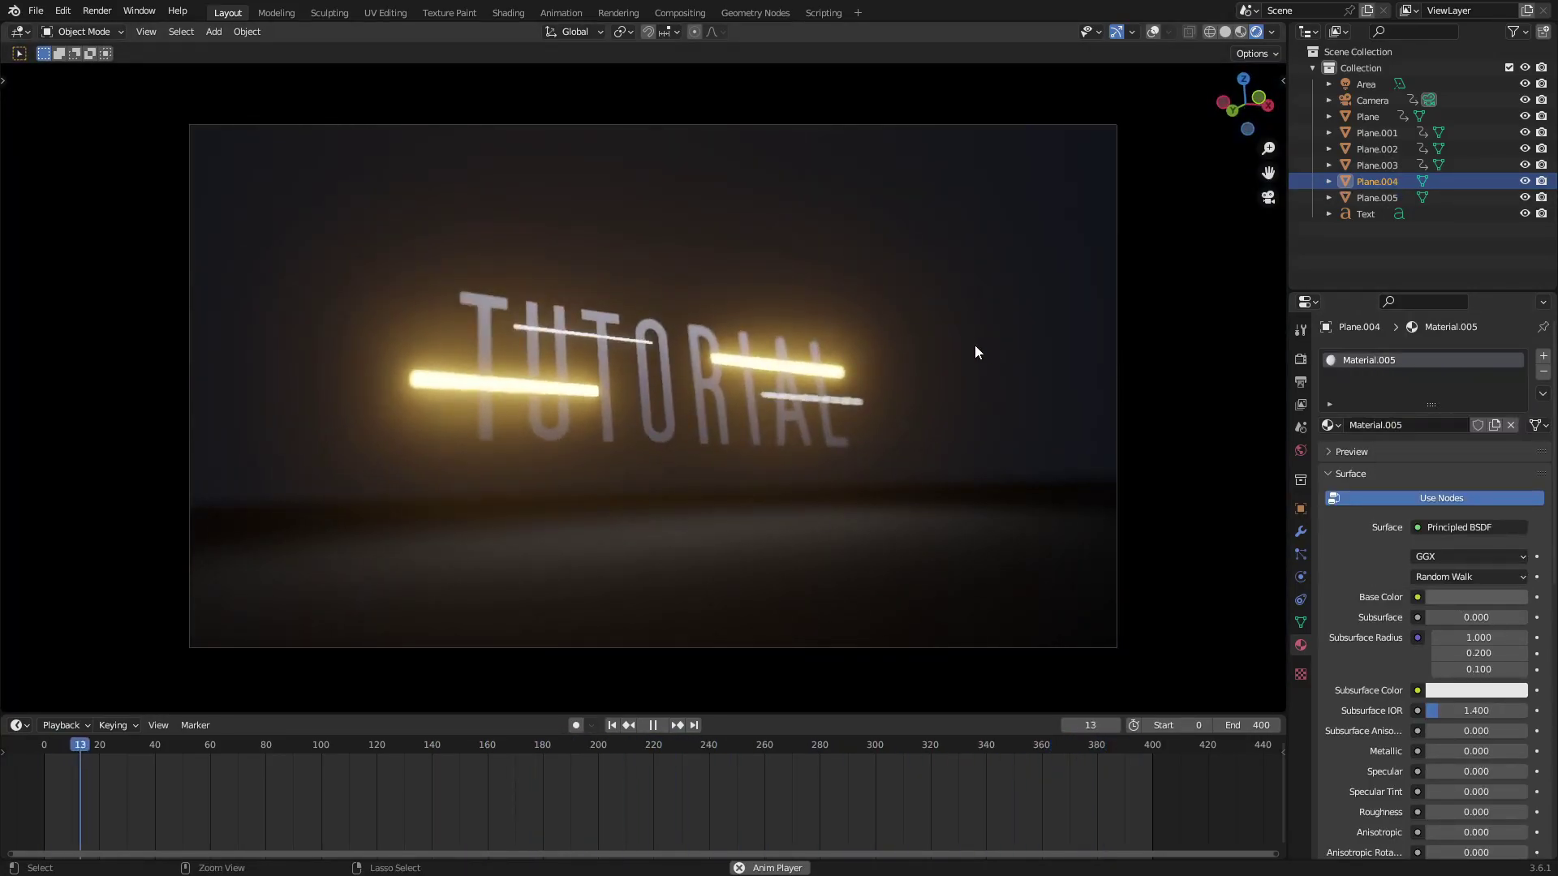
Assign existing materials to the wall plane, trying Material.004 and settling on the floor's Material.005
{"action": "left_click", "coordinate": [982, 515]}
{"action": "left_click", "coordinate": [1332, 427]}
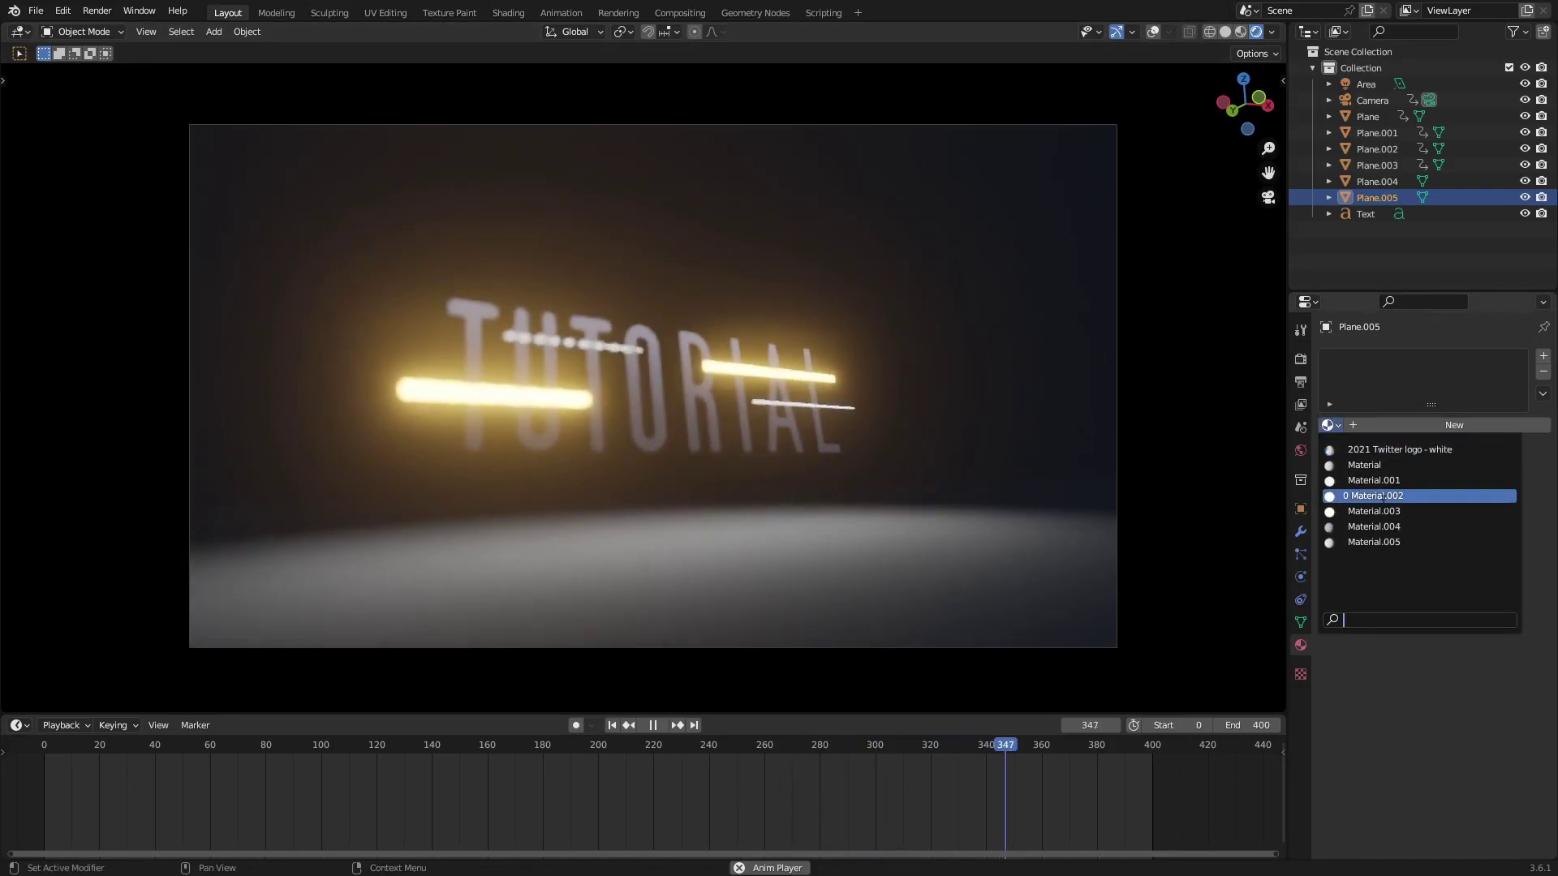
{"action": "left_click", "coordinate": [1374, 526]}
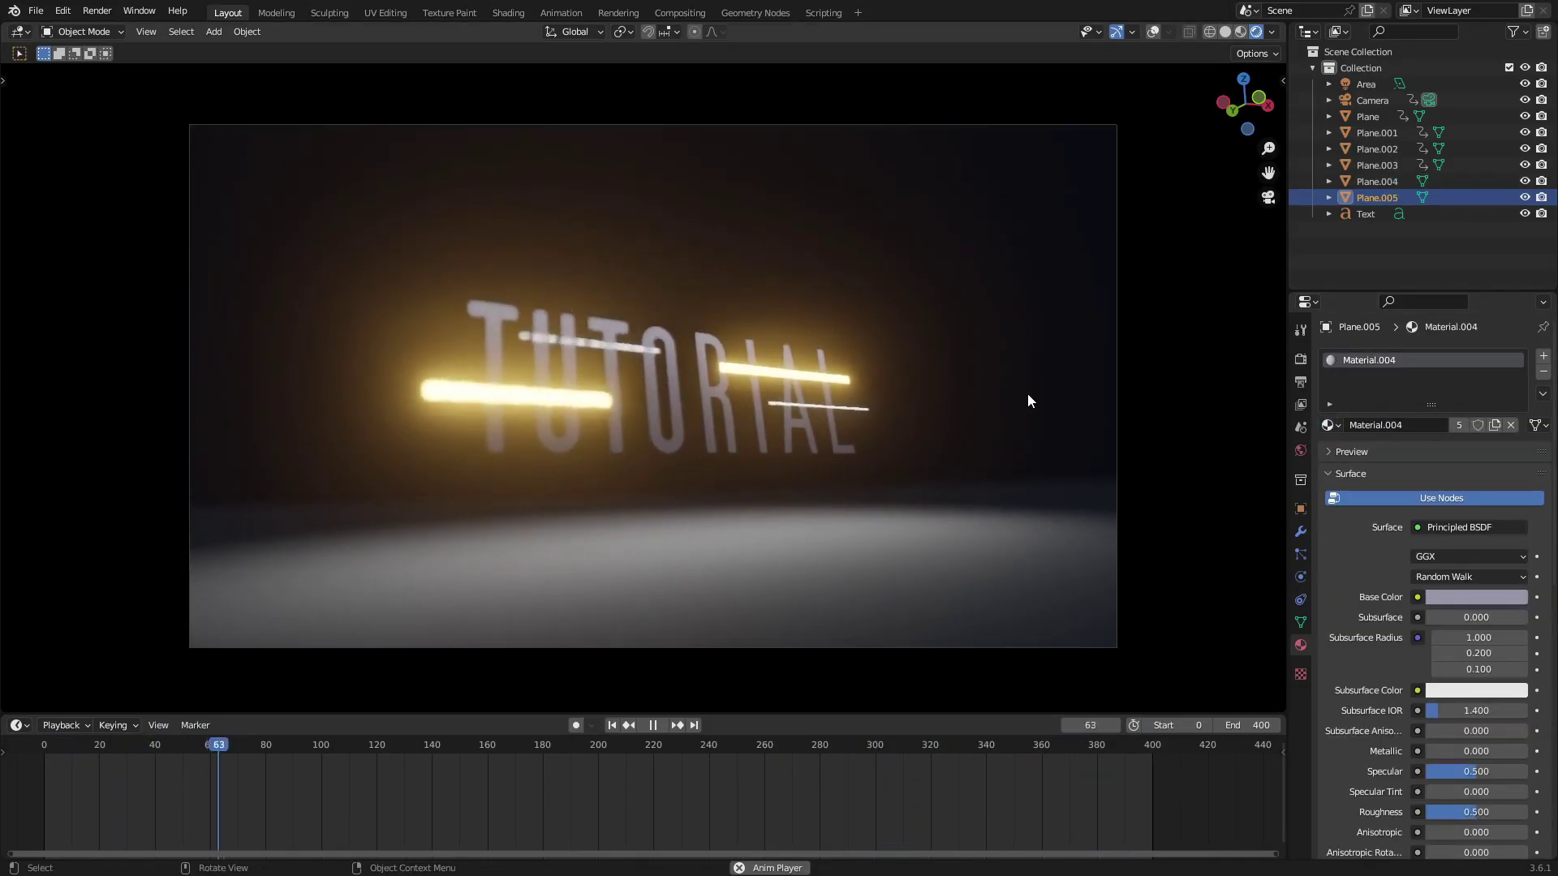
{"action": "left_click", "coordinate": [1329, 425]}
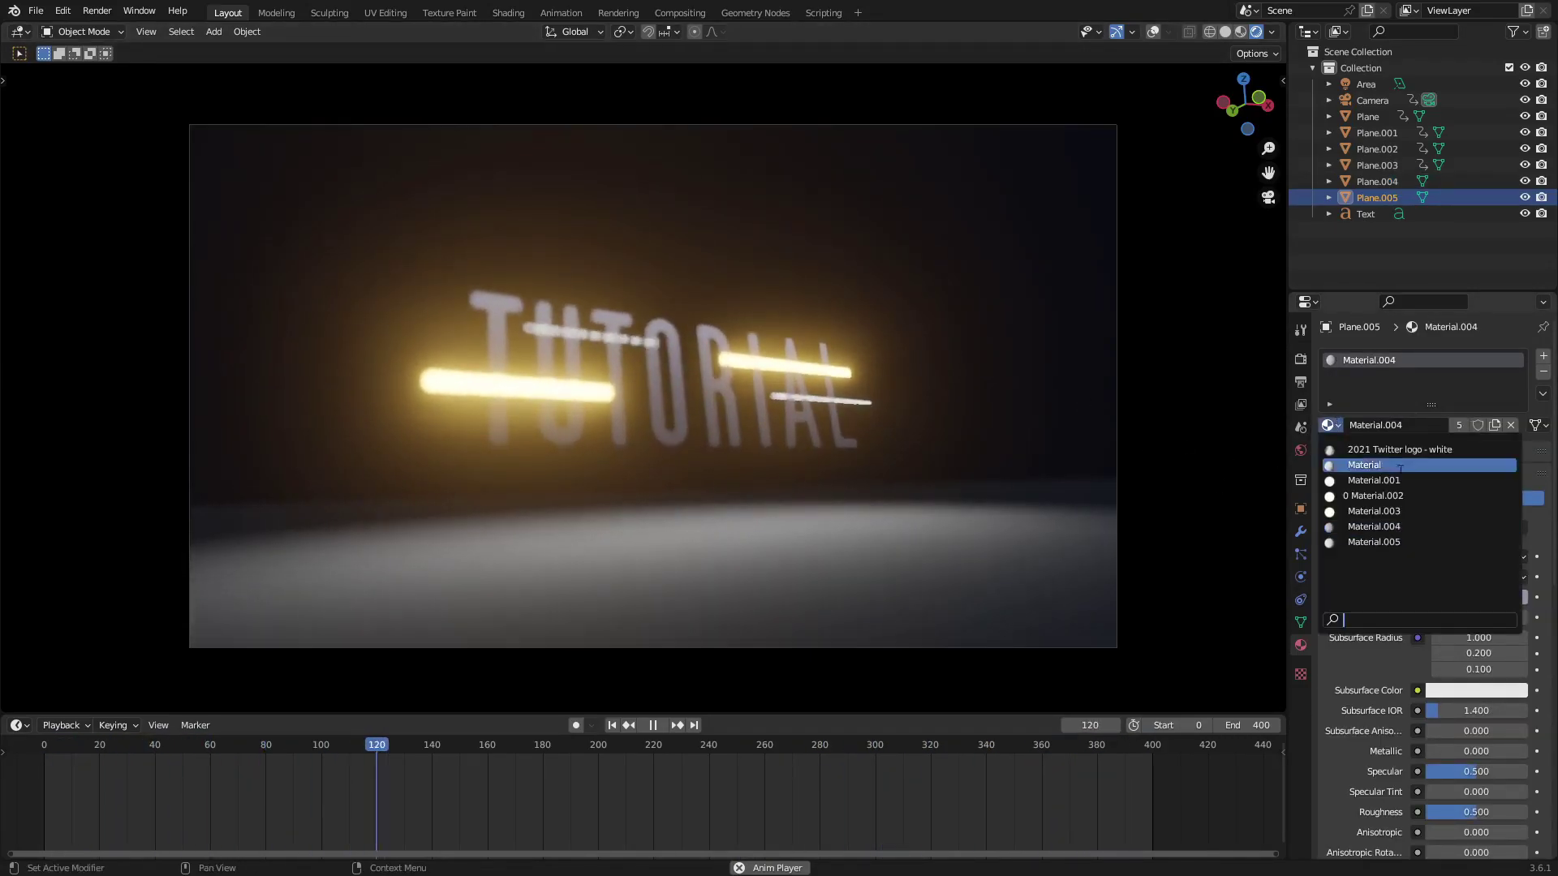
{"action": "left_click", "coordinate": [1428, 543]}
Darken the base color of the material shared by the floor and wall to a dark bluish gray
{"action": "left_click", "coordinate": [971, 577]}
{"action": "left_click", "coordinate": [1442, 598]}
{"action": "mouse_move", "coordinate": [1518, 441]}
{"action": "left_mouse_down"}
{"action": "mouse_move", "coordinate": [1516, 465]}
{"action": "mouse_move", "coordinate": [1516, 406]}
{"action": "mouse_move", "coordinate": [1517, 445]}
{"action": "mouse_move", "coordinate": [1452, 418]}
{"action": "left_mouse_up"}
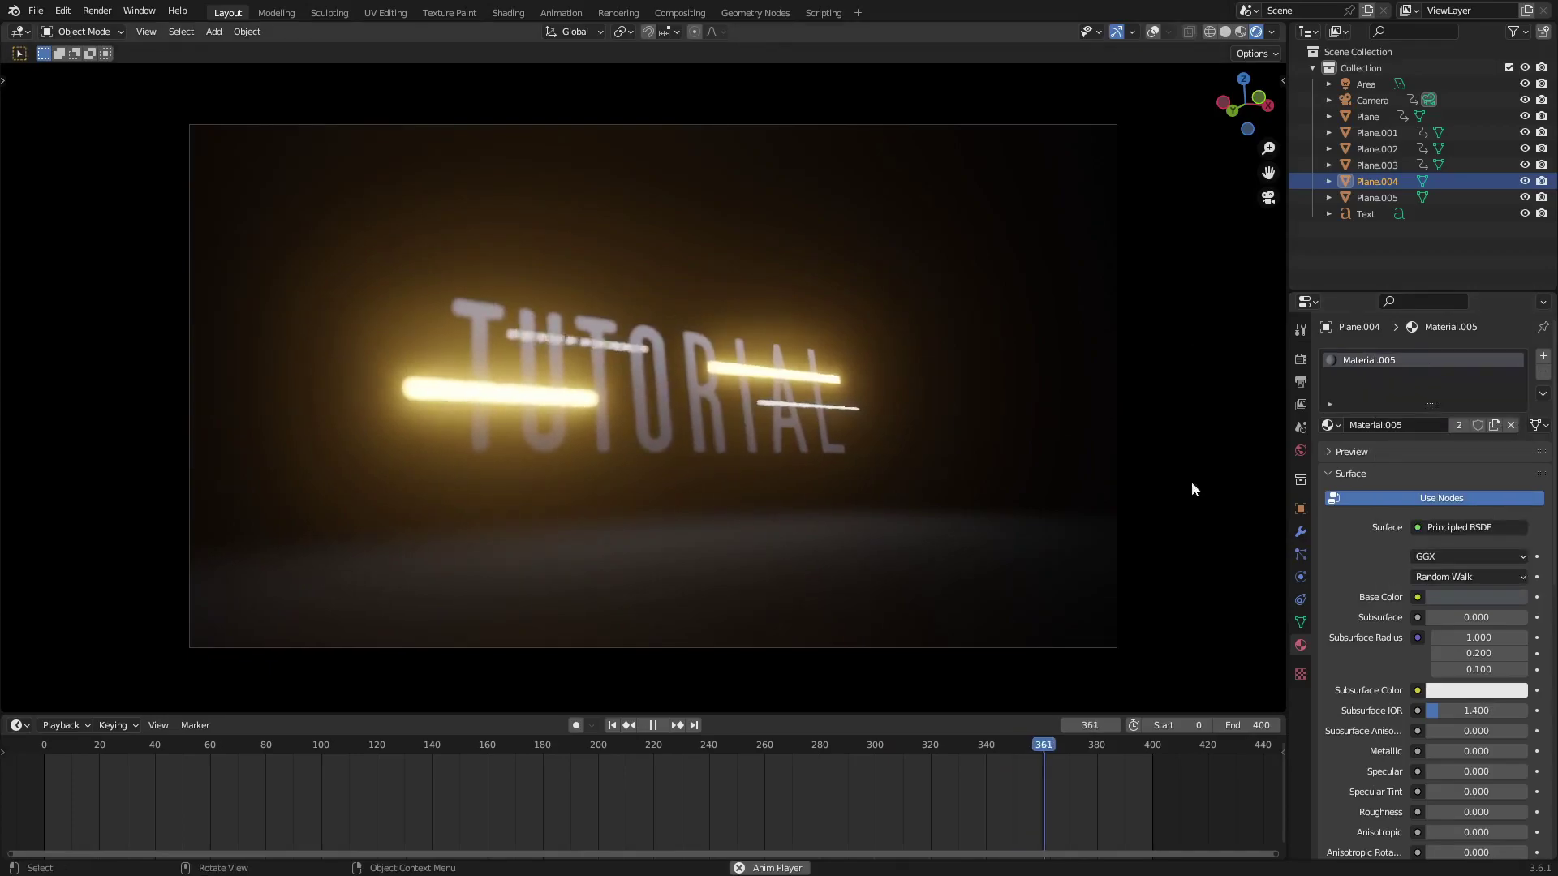
Try a dark brown base color on the material shared by the floor and wall planes
{"action": "left_click", "coordinate": [1500, 597]}
{"action": "left_click_drag", "start_coordinate": [1439, 428], "coordinate": [1432, 442]}
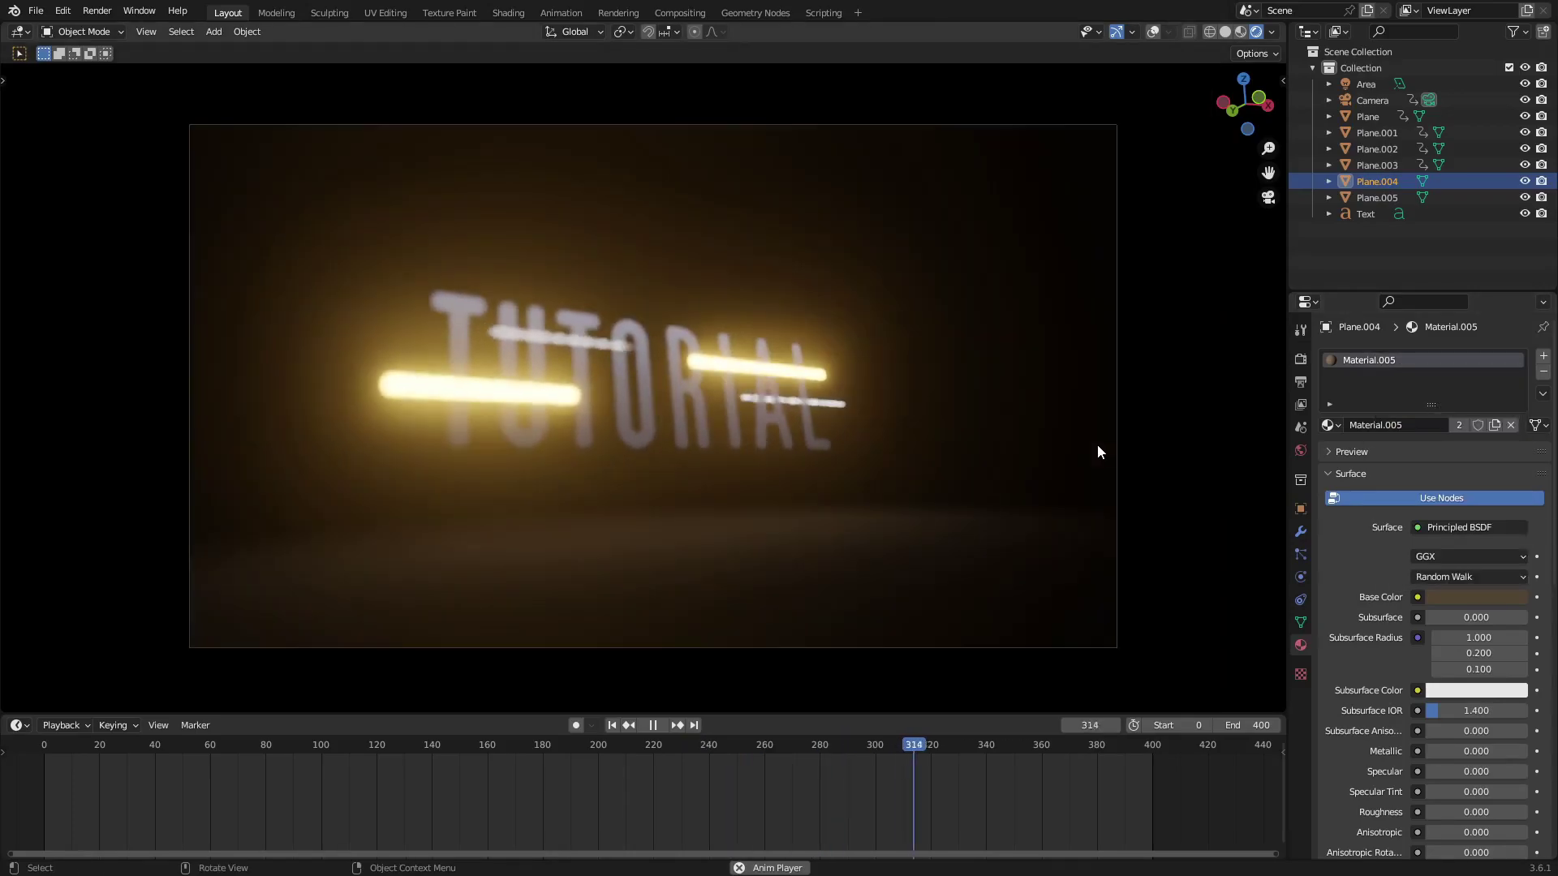
{"action": "scroll", "coordinate": [1131, 474], "scroll_direction": "down", "scroll_amount": 4}
{"action": "scroll", "coordinate": [724, 457], "scroll_direction": "up", "scroll_amount": 4}
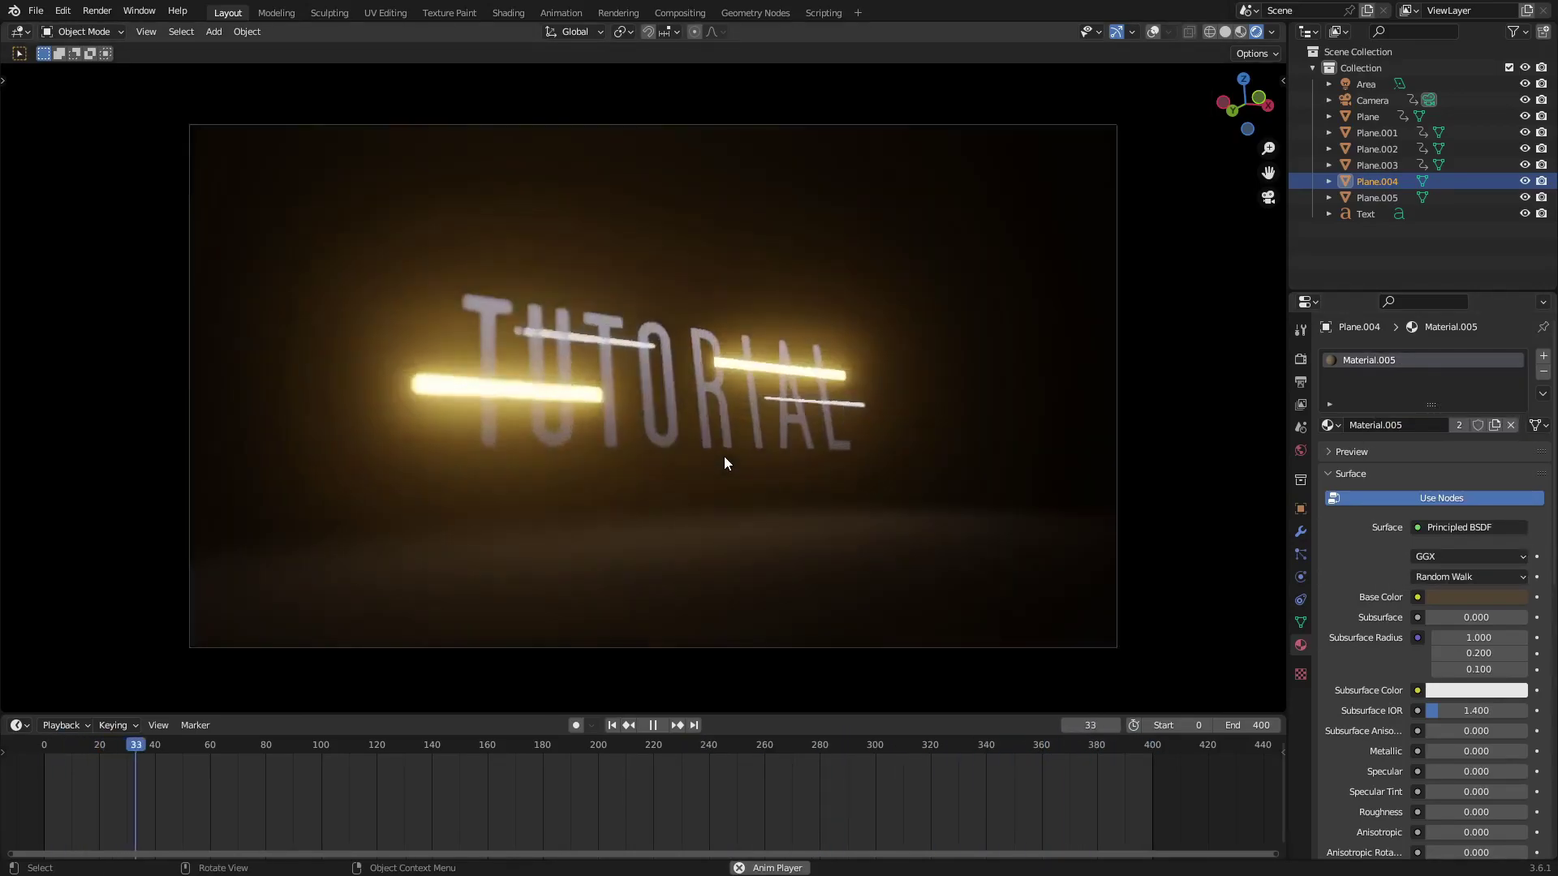
Change the emission color of the thick glowing bars' material to light blue
{"action": "scroll", "coordinate": [724, 457], "scroll_direction": "up", "scroll_amount": 1}
{"action": "left_click", "coordinate": [820, 367]}
{"action": "left_click", "coordinate": [1467, 557]}
{"action": "left_click_drag", "start_coordinate": [1451, 352], "coordinate": [1459, 352]}
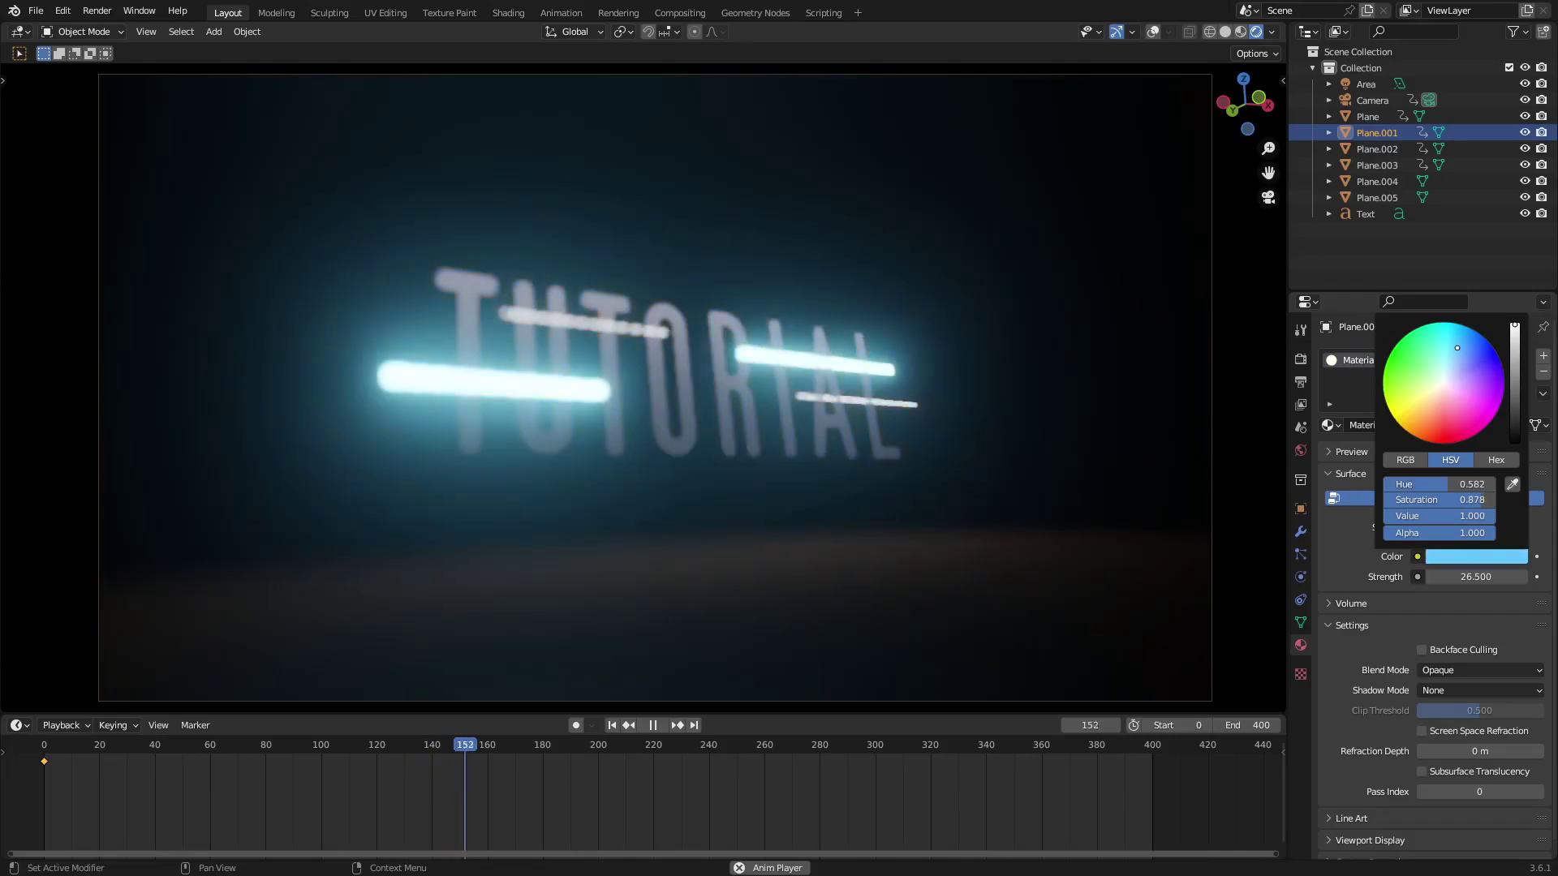
Set the floor plane's shared material to a dark bluish-gray base color matching the blue glow
{"action": "left_click", "coordinate": [1131, 560]}
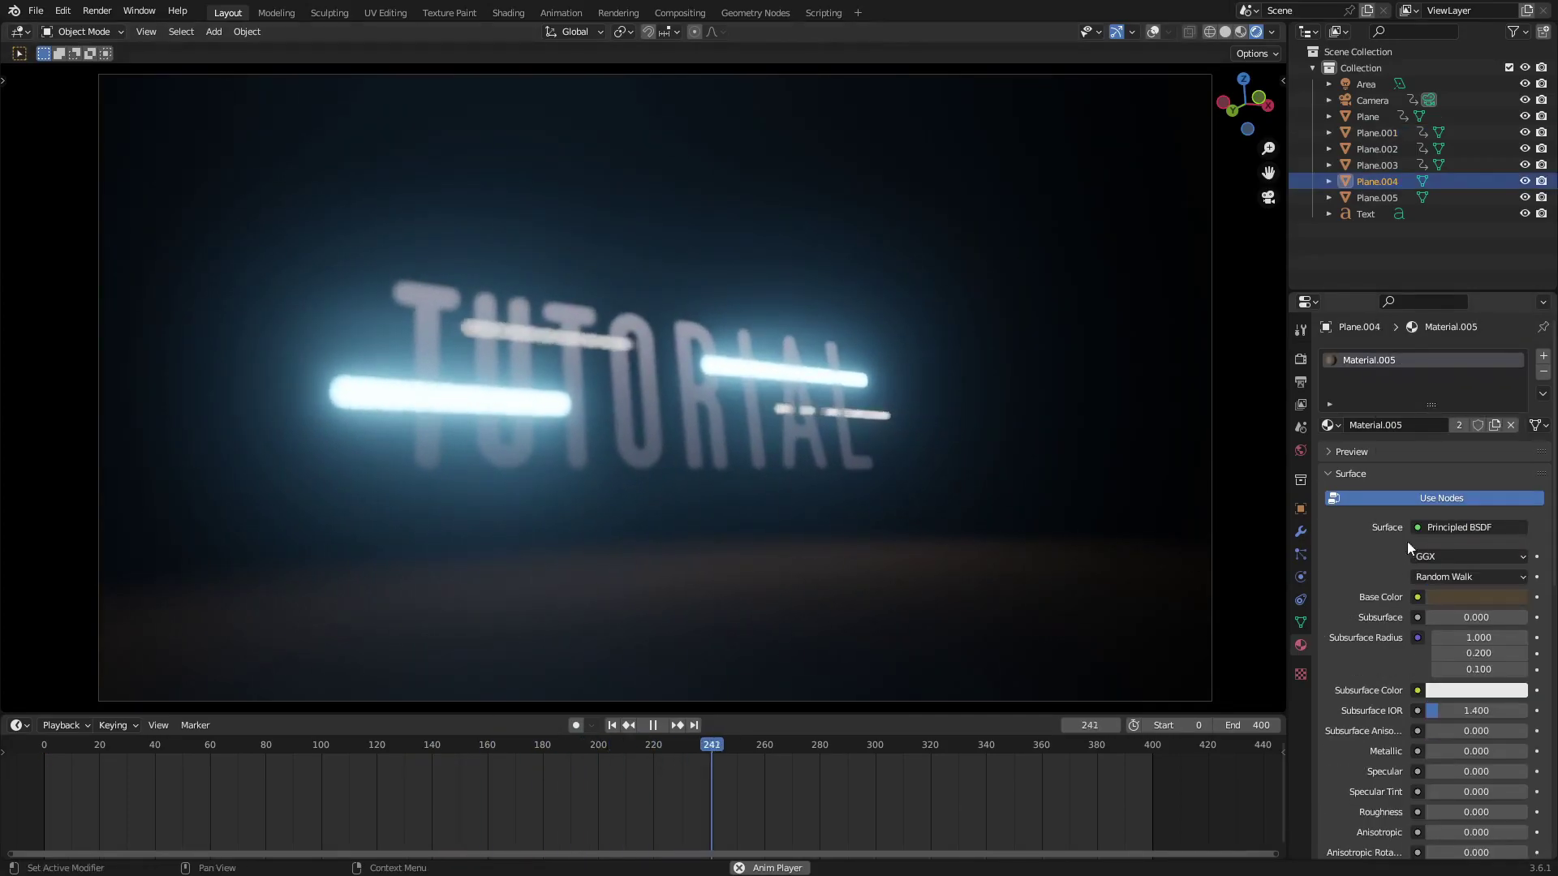
{"action": "left_click", "coordinate": [1471, 597]}
{"action": "left_click", "coordinate": [1445, 411]}
{"action": "scroll", "coordinate": [892, 406], "scroll_direction": "down", "scroll_amount": 3}
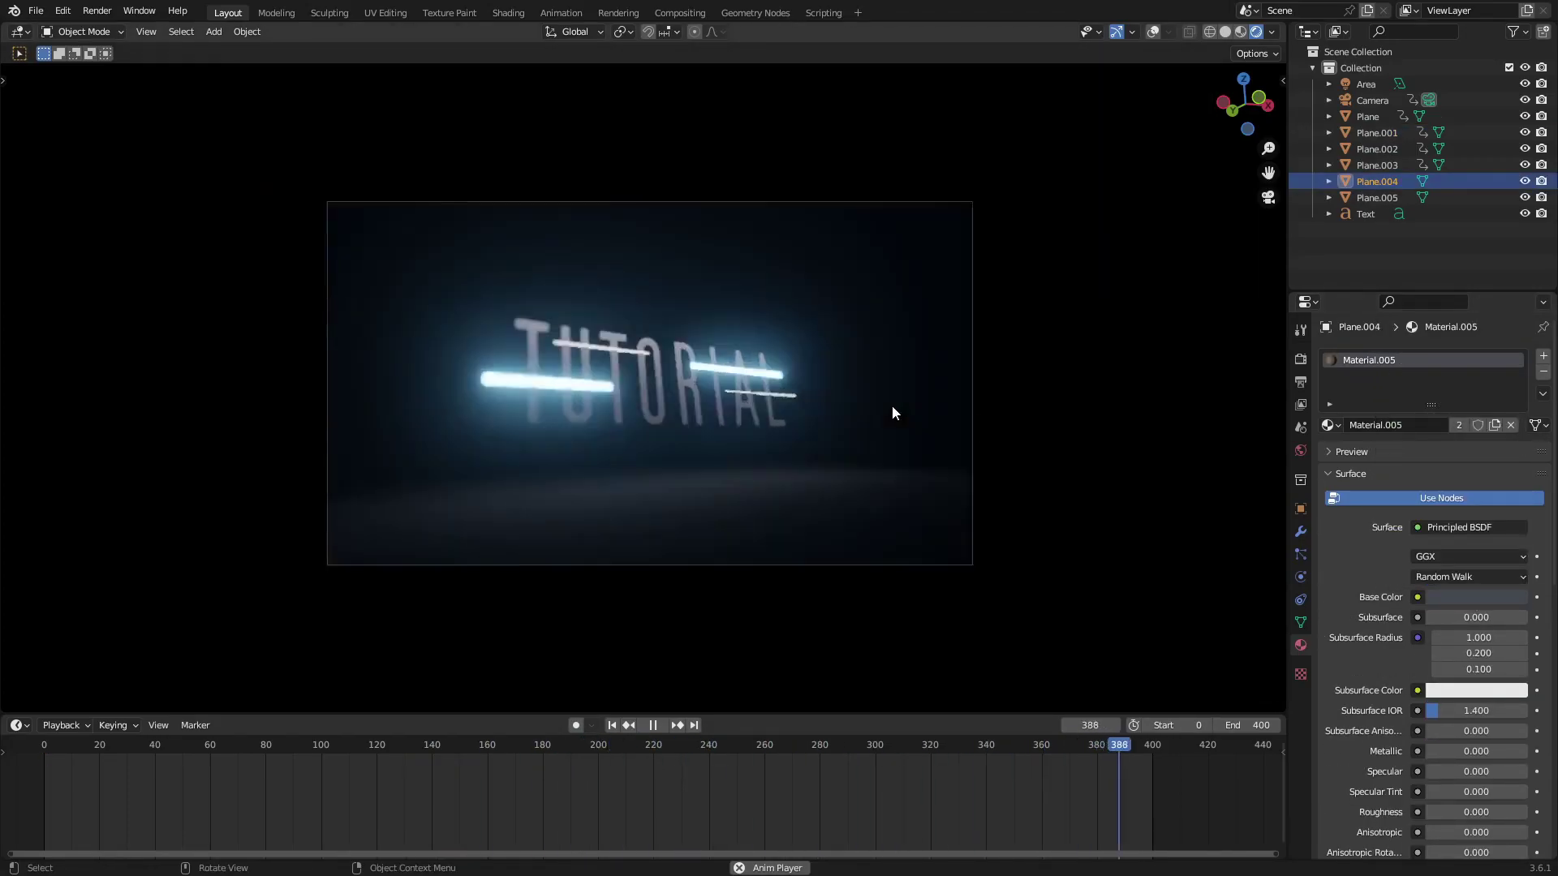
Lower the floor plane along the global Z axis in two moves, the second about 0.068 m
{"action": "scroll", "coordinate": [892, 412], "scroll_direction": "up", "scroll_amount": 2}
{"action": "key", "text": "g"}
{"action": "key", "text": "z"}
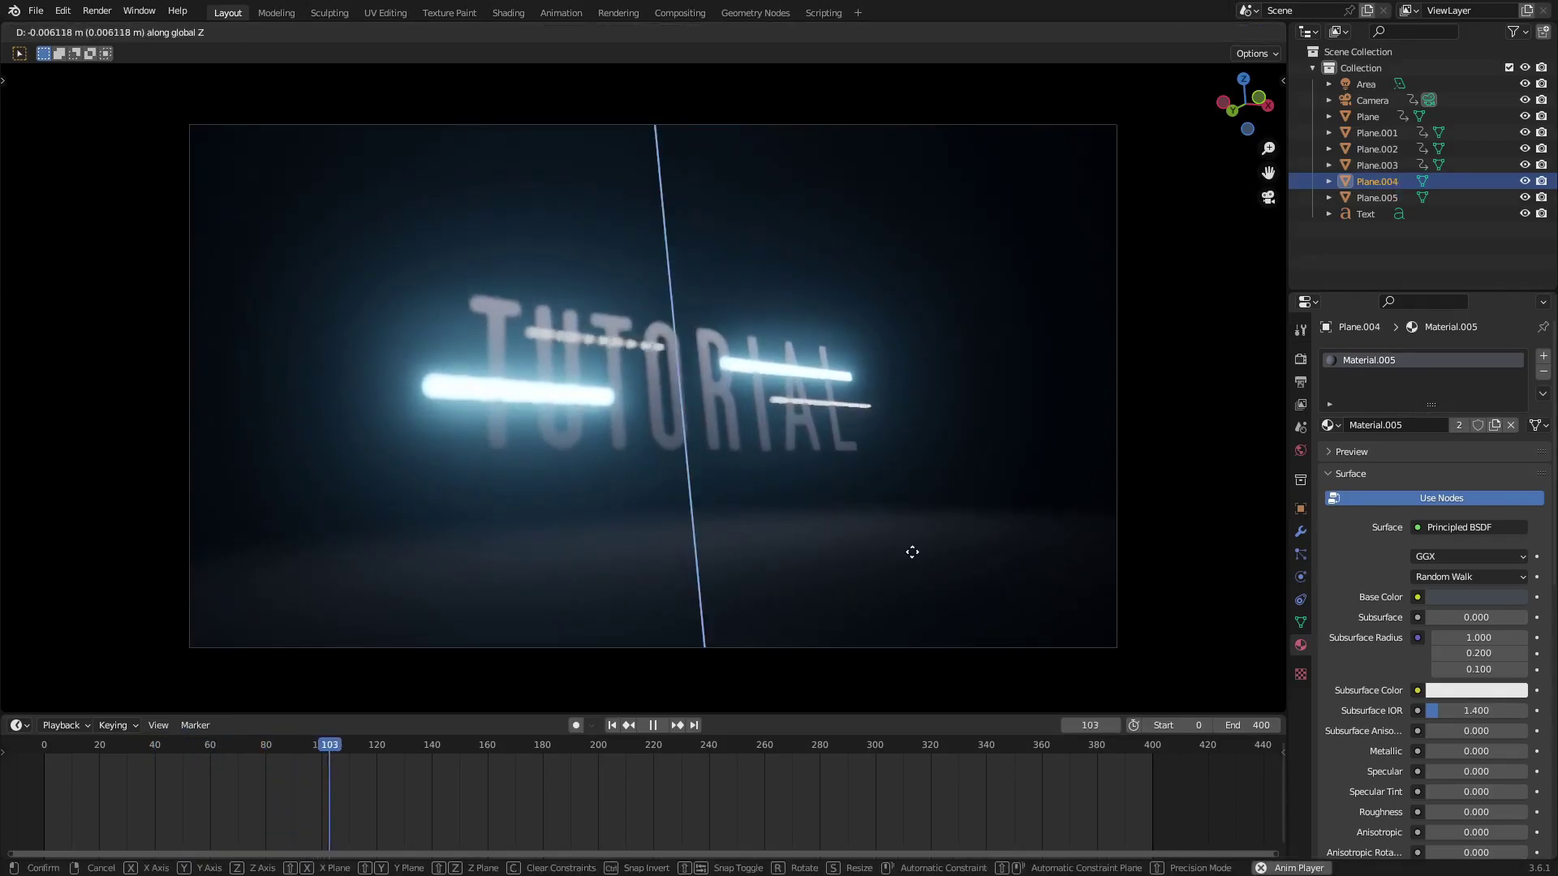
{"action": "left_click", "coordinate": [918, 621]}
{"action": "scroll", "coordinate": [1092, 543], "scroll_direction": "down", "scroll_amount": 3}
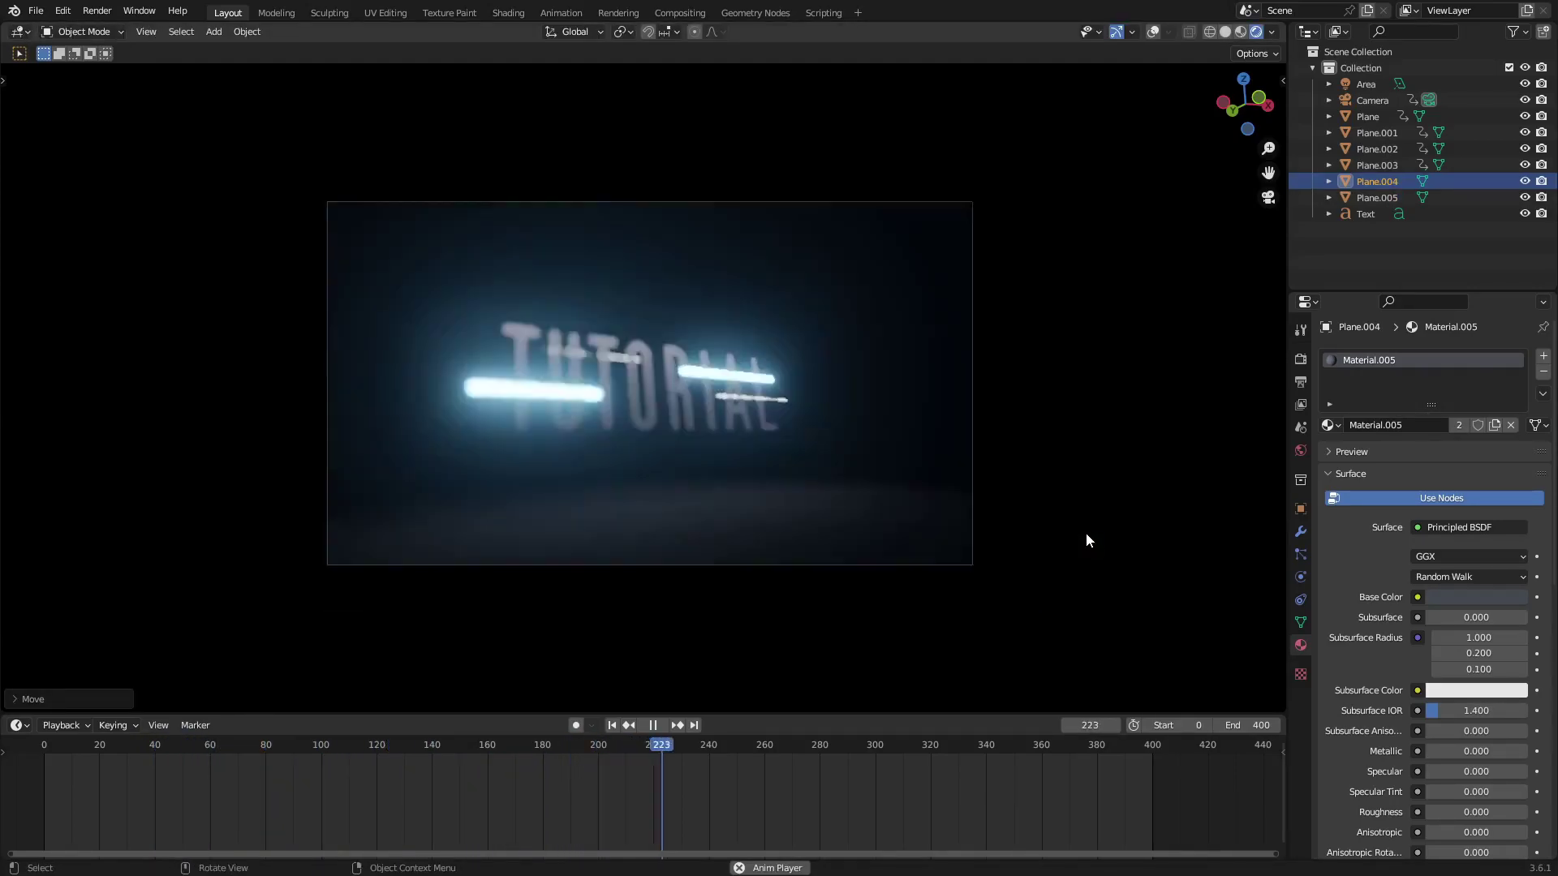
{"action": "scroll", "coordinate": [1088, 542], "scroll_direction": "up", "scroll_amount": 3}
{"action": "key", "text": "g"}
{"action": "key", "text": "z"}
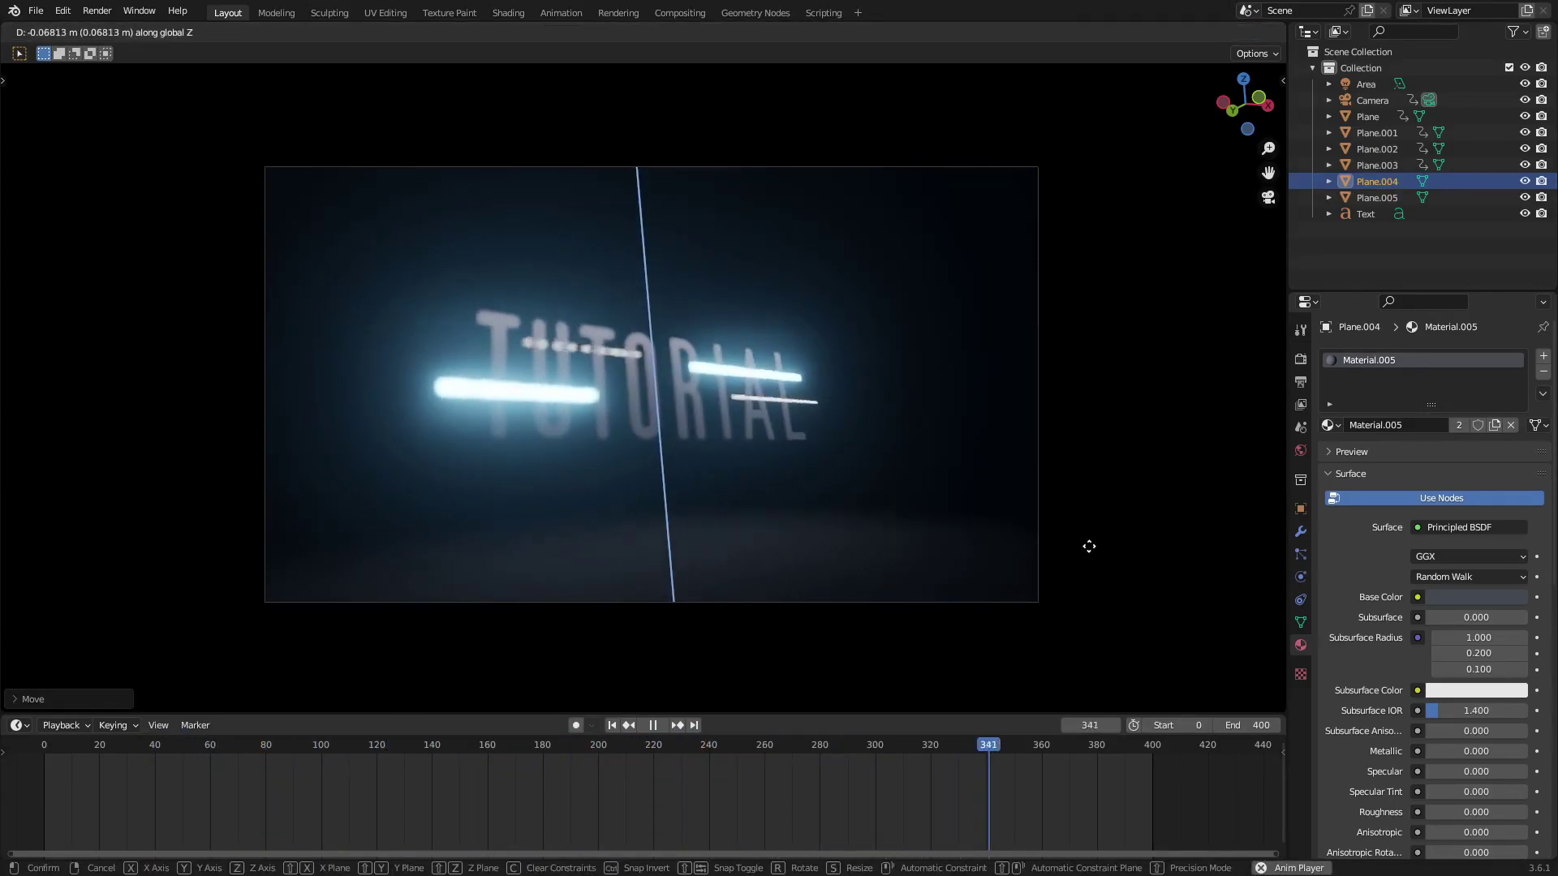
{"action": "left_click", "coordinate": [1089, 547]}
{"action": "scroll", "coordinate": [1114, 461], "scroll_direction": "down", "scroll_amount": 1}
{"action": "scroll", "coordinate": [1112, 456], "scroll_direction": "up", "scroll_amount": 2}
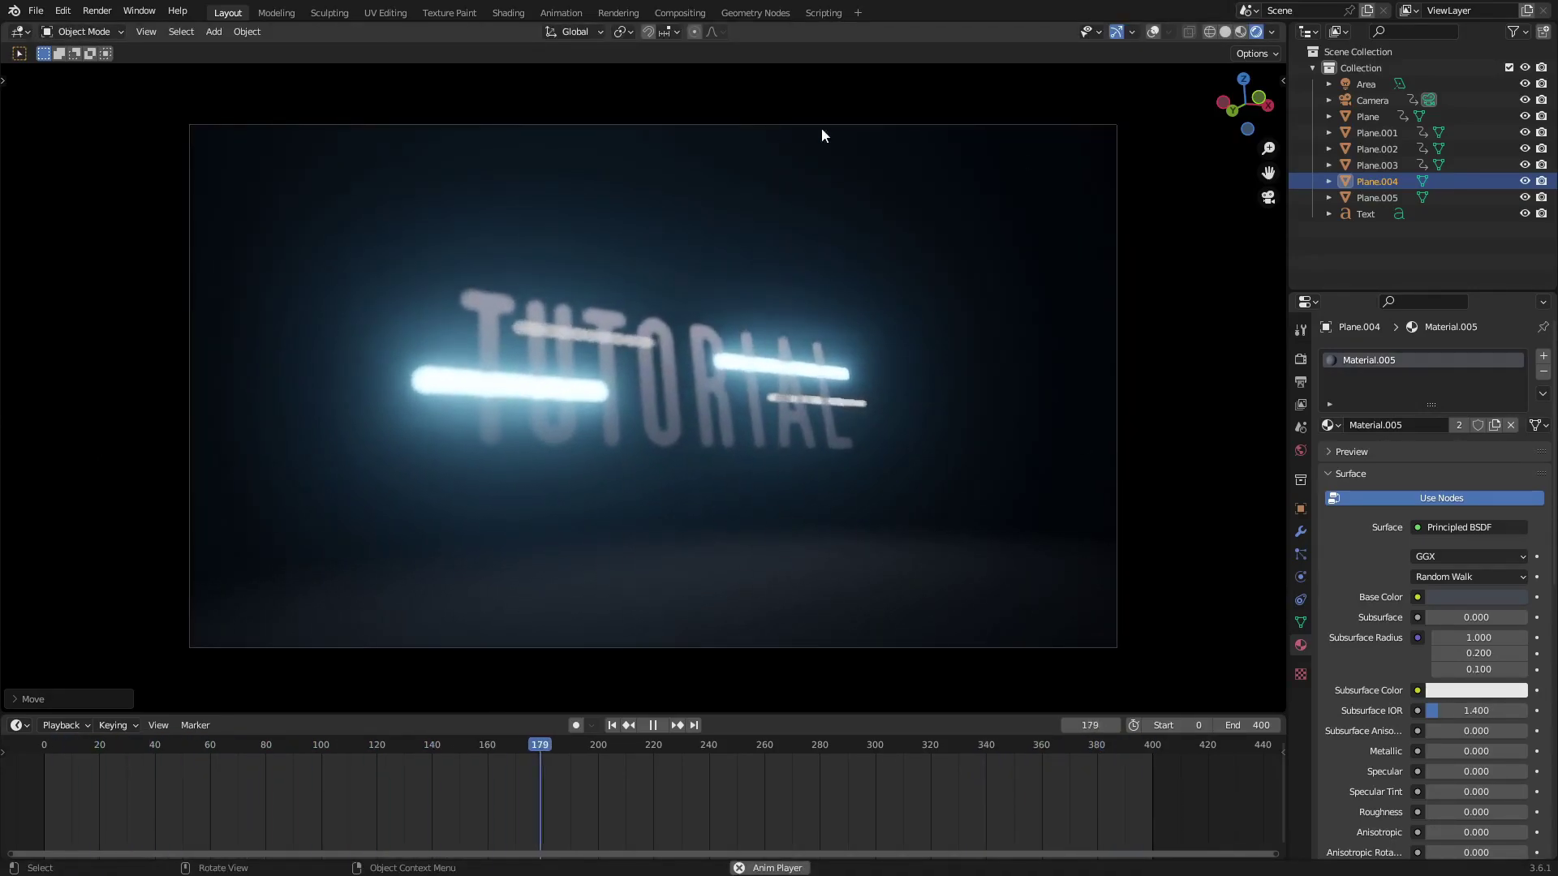
Render frame 99 as a still image, inspect the result and close the render window
{"action": "left_click", "coordinate": [680, 411]}
{"action": "scroll", "coordinate": [718, 424], "scroll_direction": "down", "scroll_amount": 4}
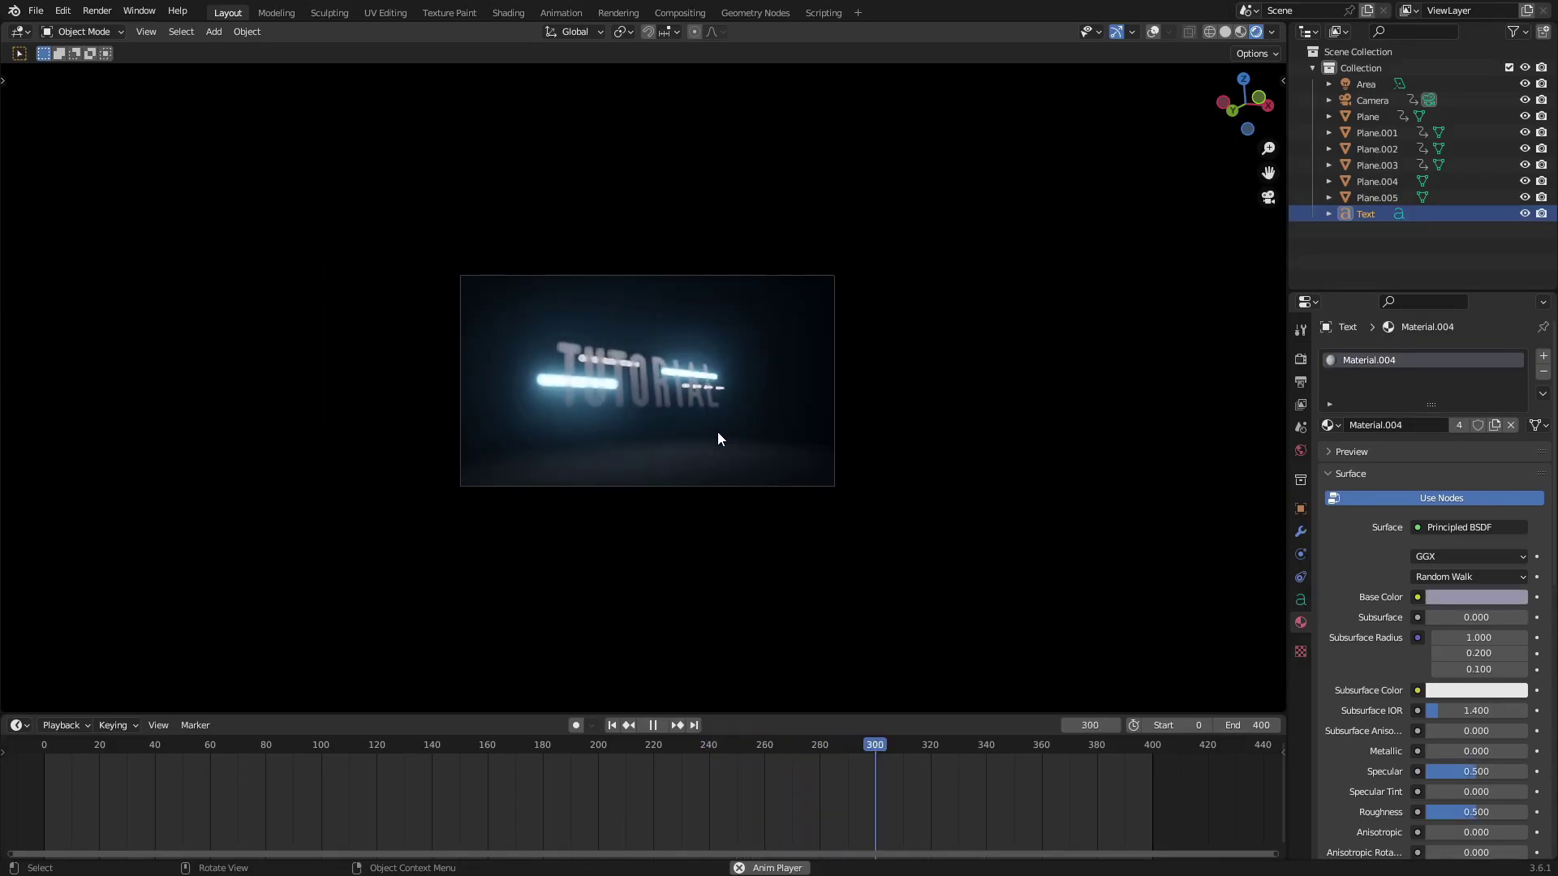
{"action": "scroll", "coordinate": [718, 432], "scroll_direction": "up", "scroll_amount": 5}
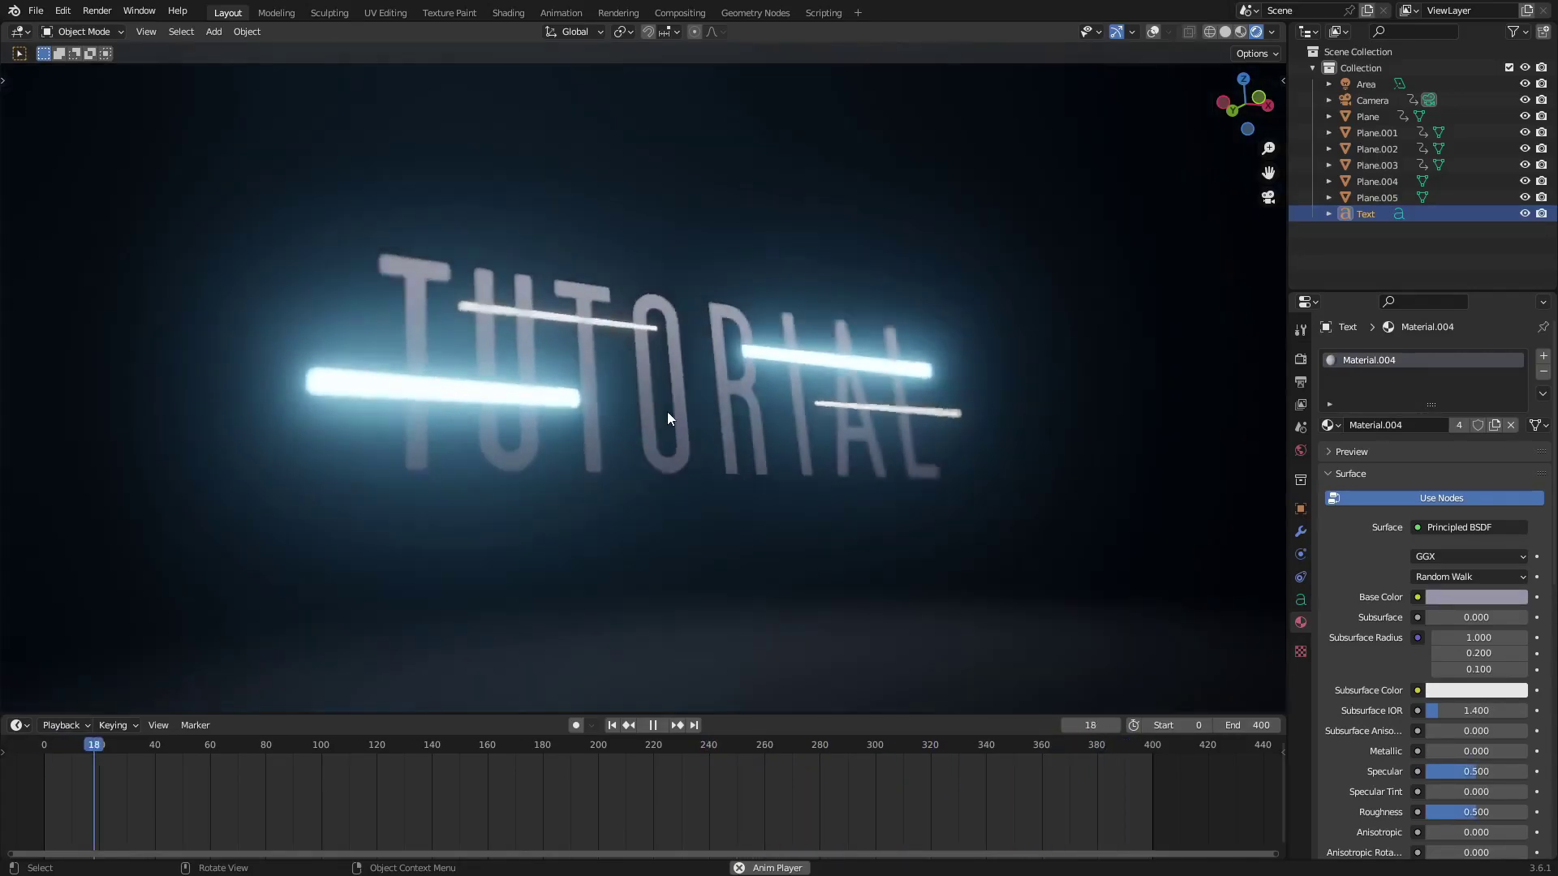
{"action": "scroll", "coordinate": [667, 412], "scroll_direction": "down", "scroll_amount": 4}
{"action": "left_click", "coordinate": [96, 10]}
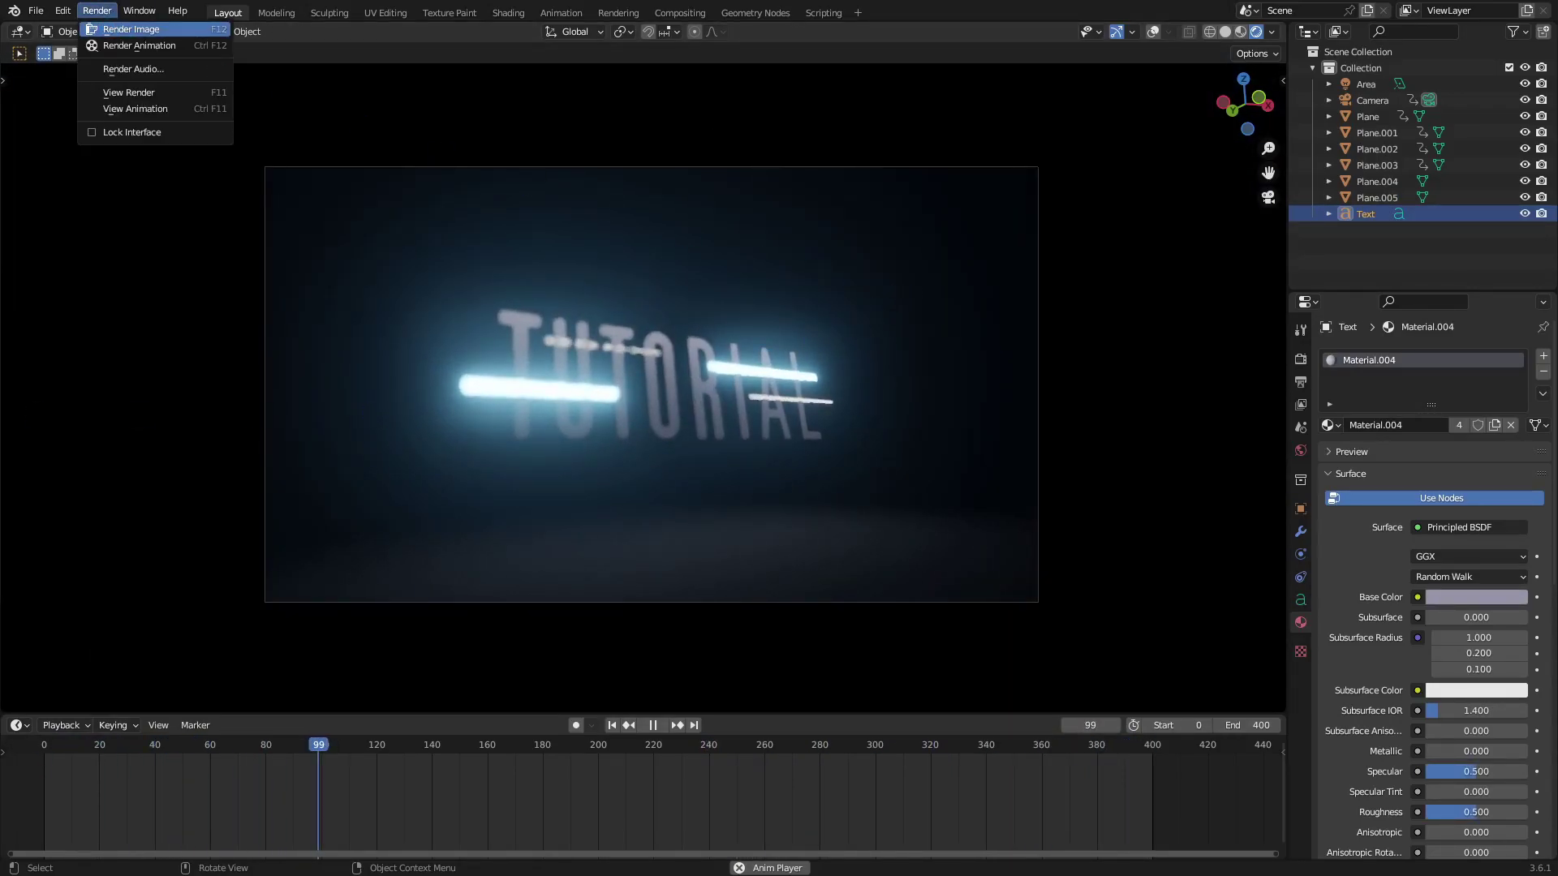
{"action": "left_click", "coordinate": [128, 29]}
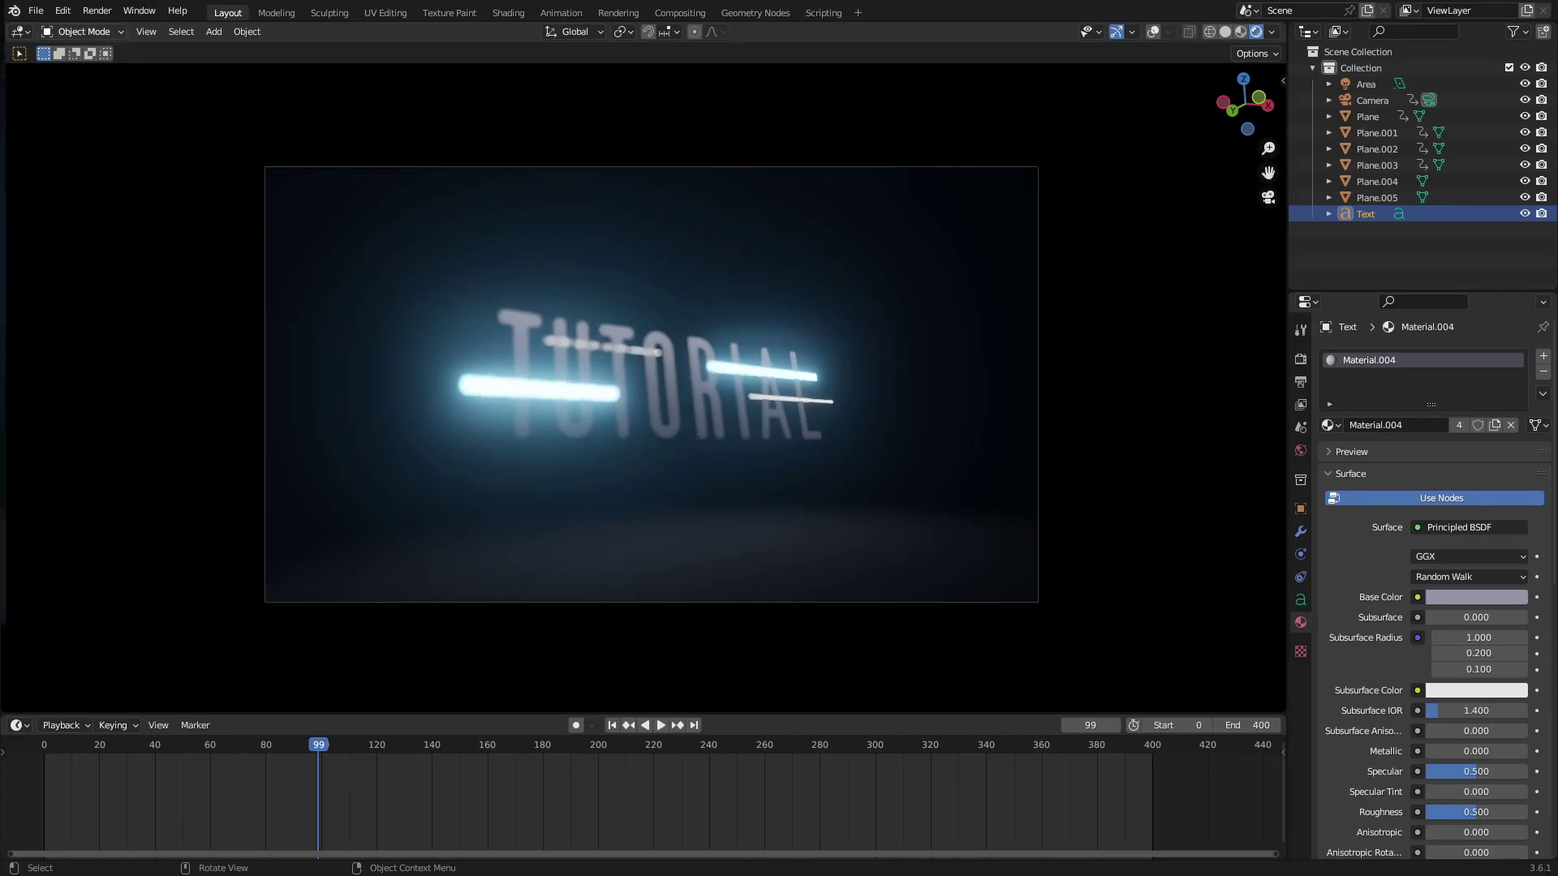
{"action": "key", "text": "F12"}
{"action": "scroll", "coordinate": [1003, 207], "scroll_direction": "down", "scroll_amount": 6}
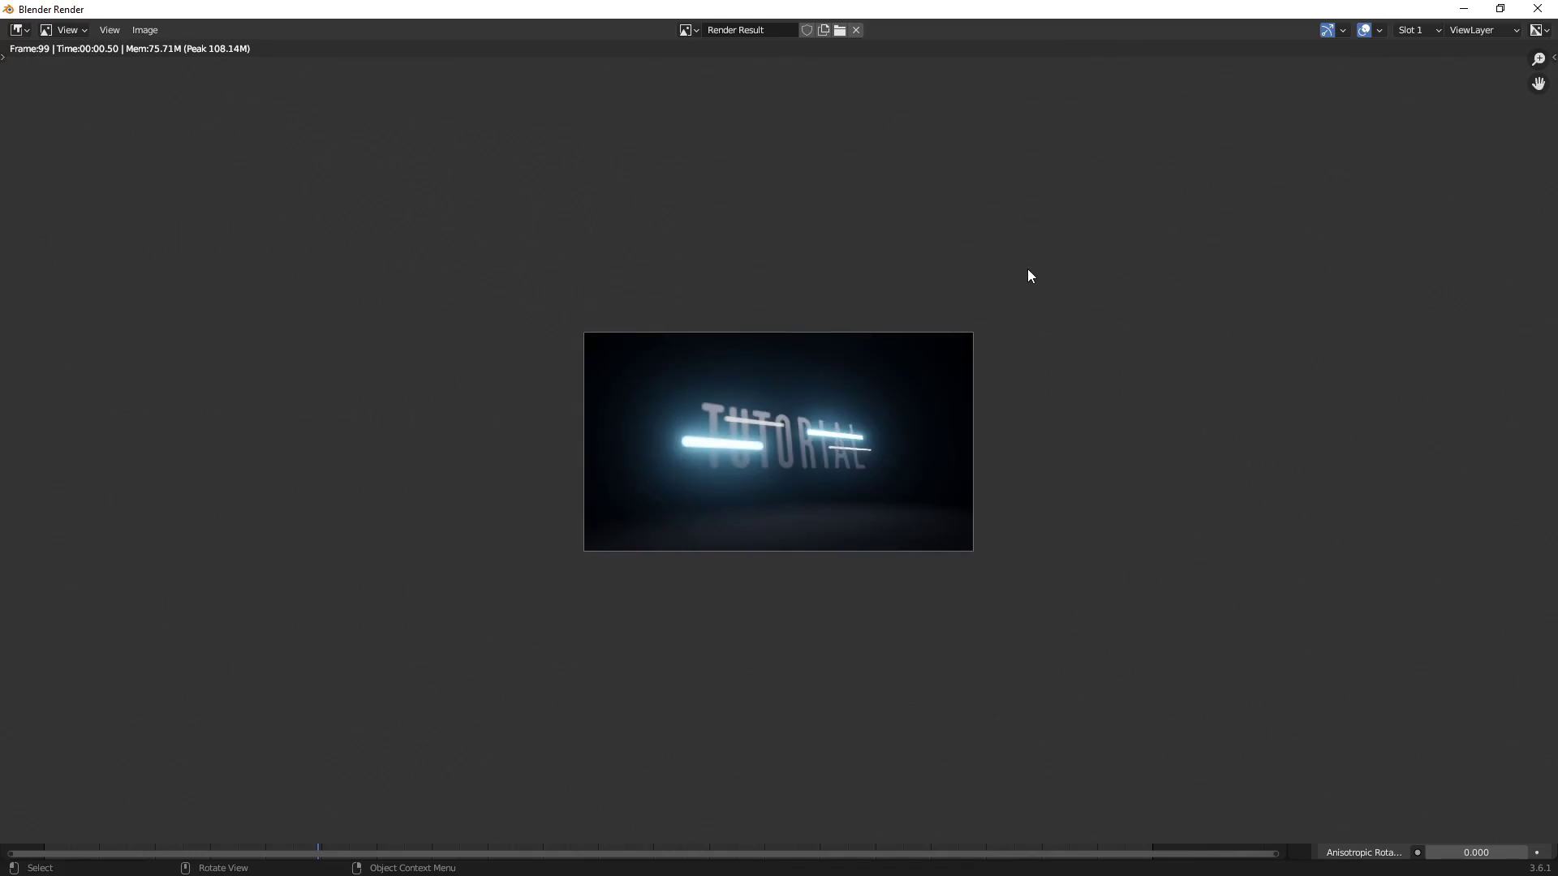
{"action": "scroll", "coordinate": [1018, 321], "scroll_direction": "up", "scroll_amount": 4}
{"action": "left_click", "coordinate": [1538, 9]}
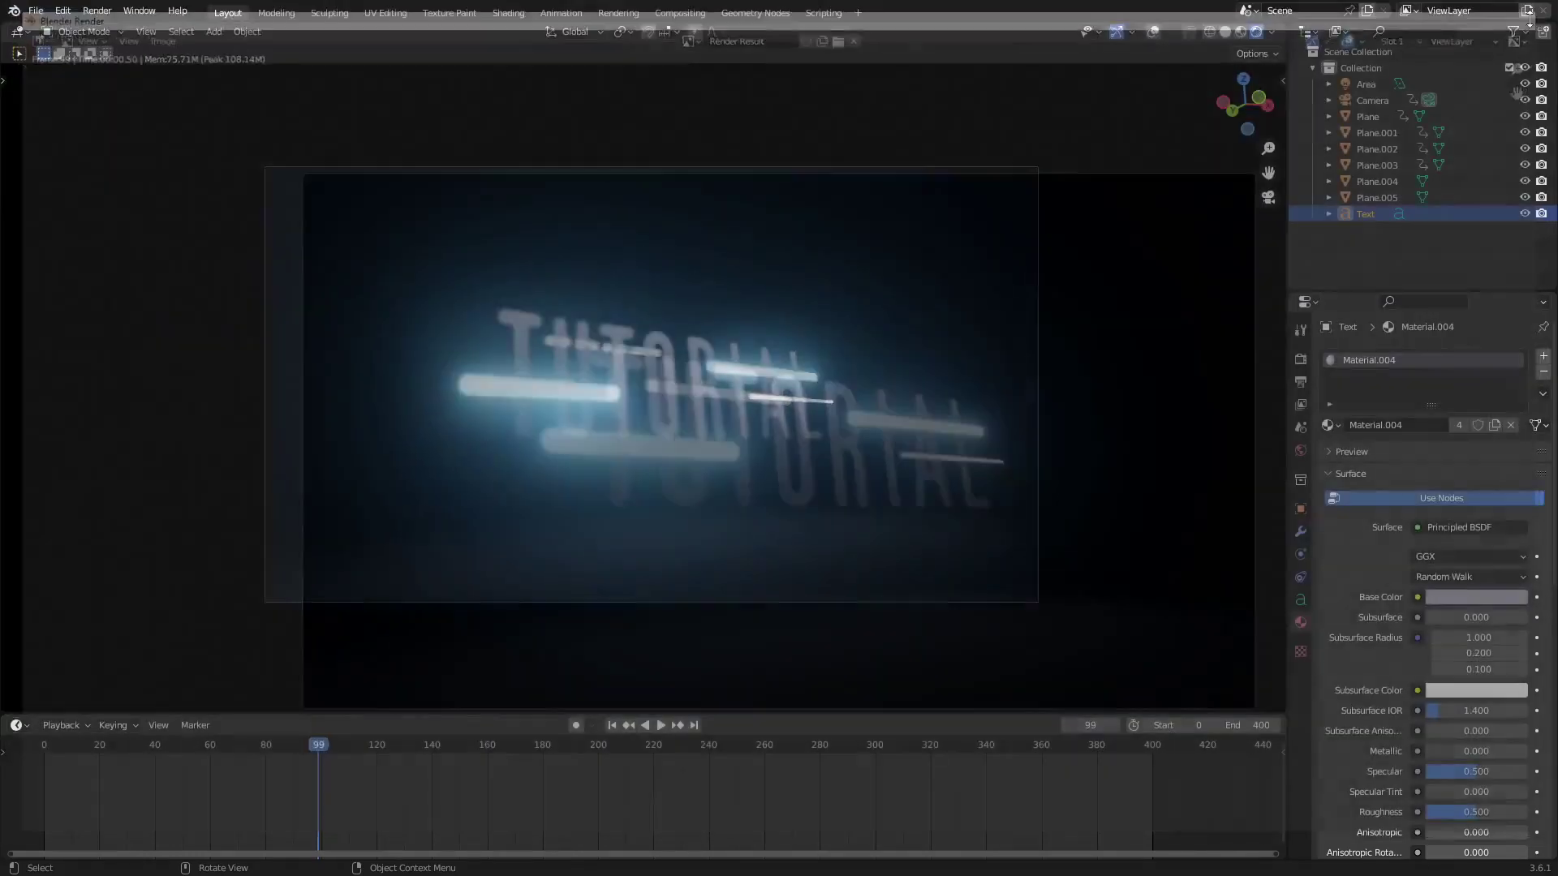
Play the animation, compare the scene with Bloom off and on, and enable Screen Space Reflections for Eevee
{"action": "key", "text": "space"}
{"action": "scroll", "coordinate": [993, 416], "scroll_direction": "up", "scroll_amount": 2}
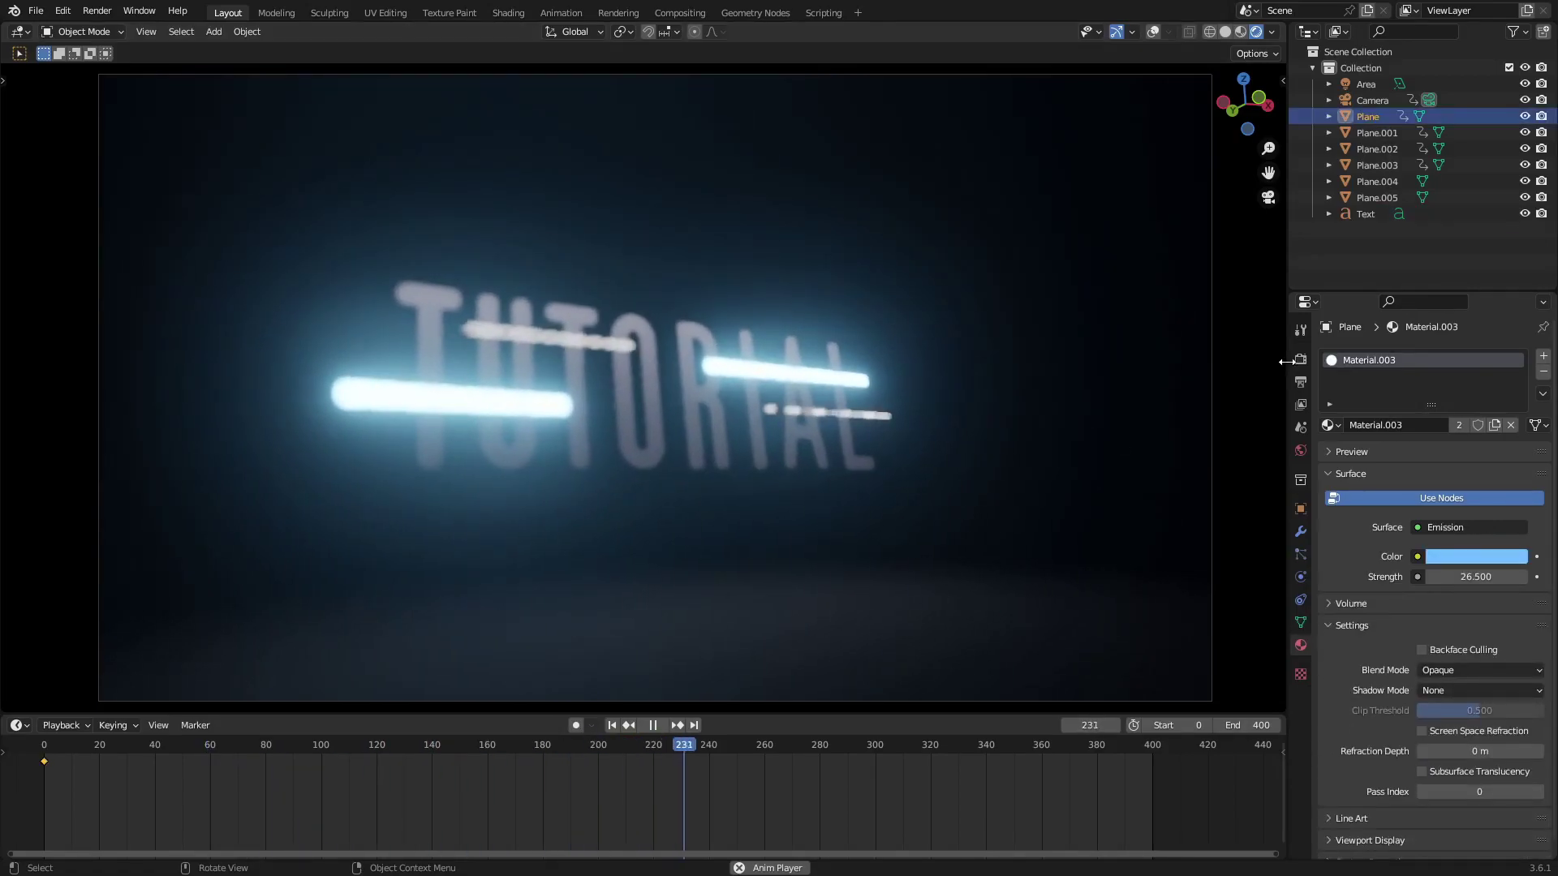
{"action": "left_click", "coordinate": [1301, 358]}
{"action": "left_click", "coordinate": [1339, 493]}
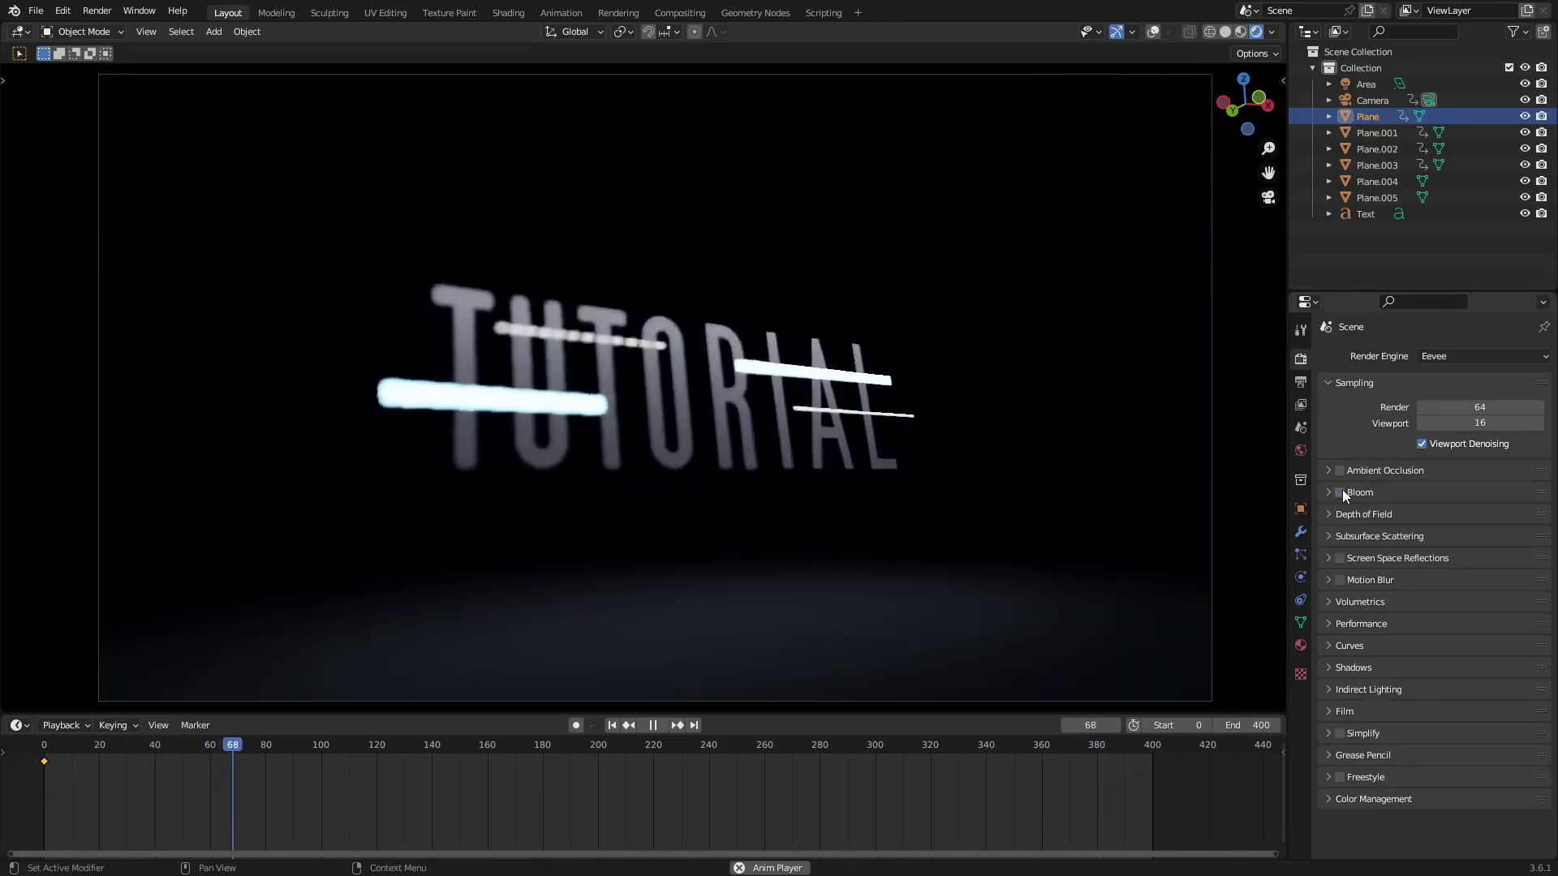
{"action": "left_click", "coordinate": [1340, 492]}
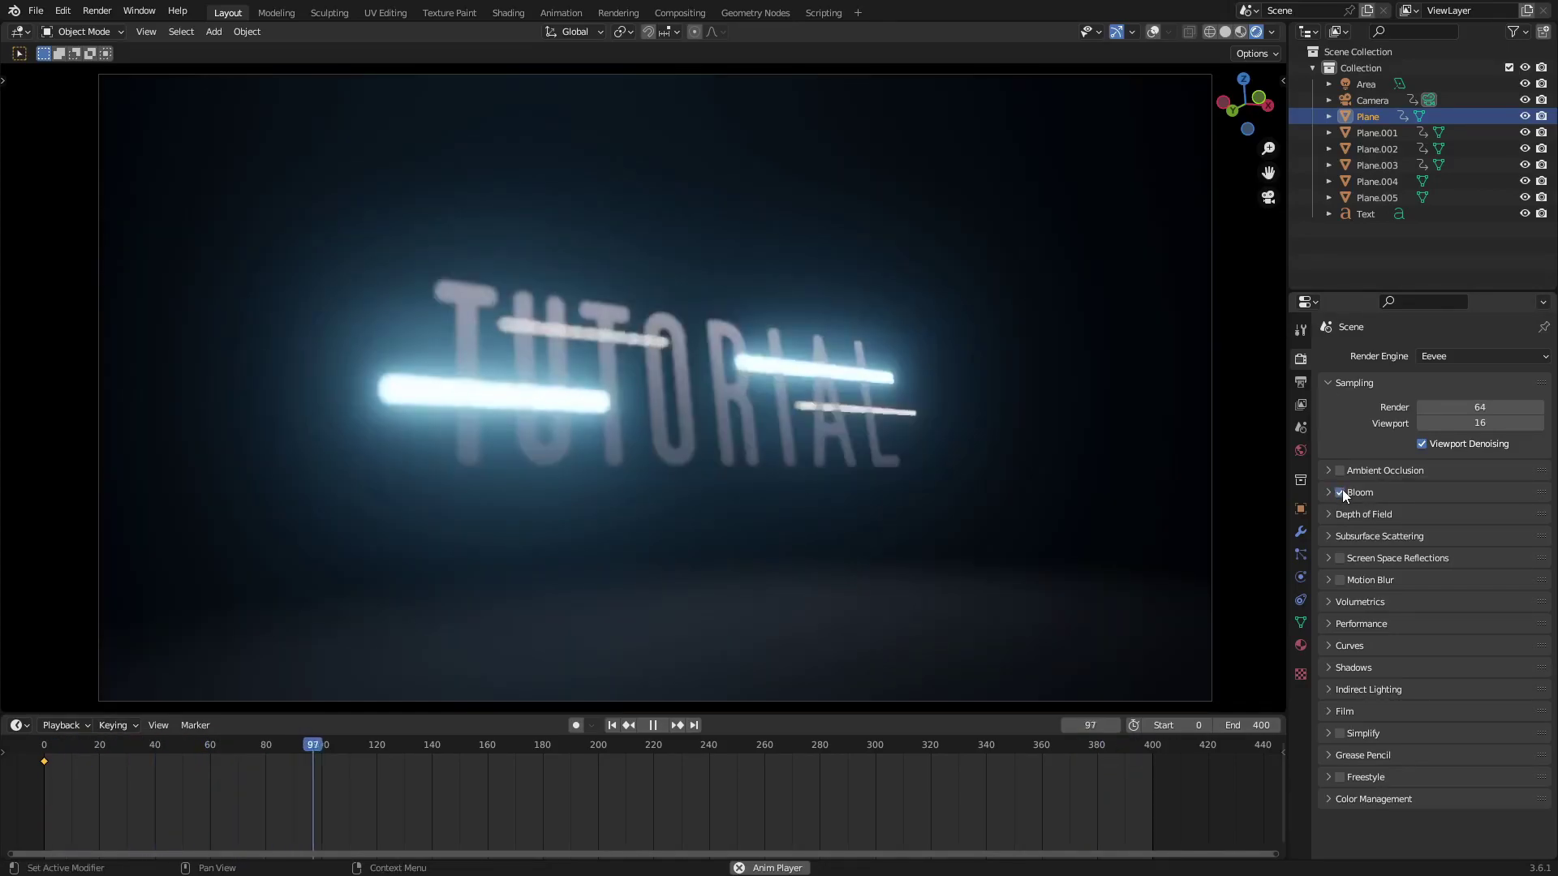
{"action": "left_click", "coordinate": [1340, 557]}
Set the TUTORIAL text's material to Metallic 0.835, Specular 1.000 and Roughness 0.280
{"action": "left_click", "coordinate": [738, 427]}
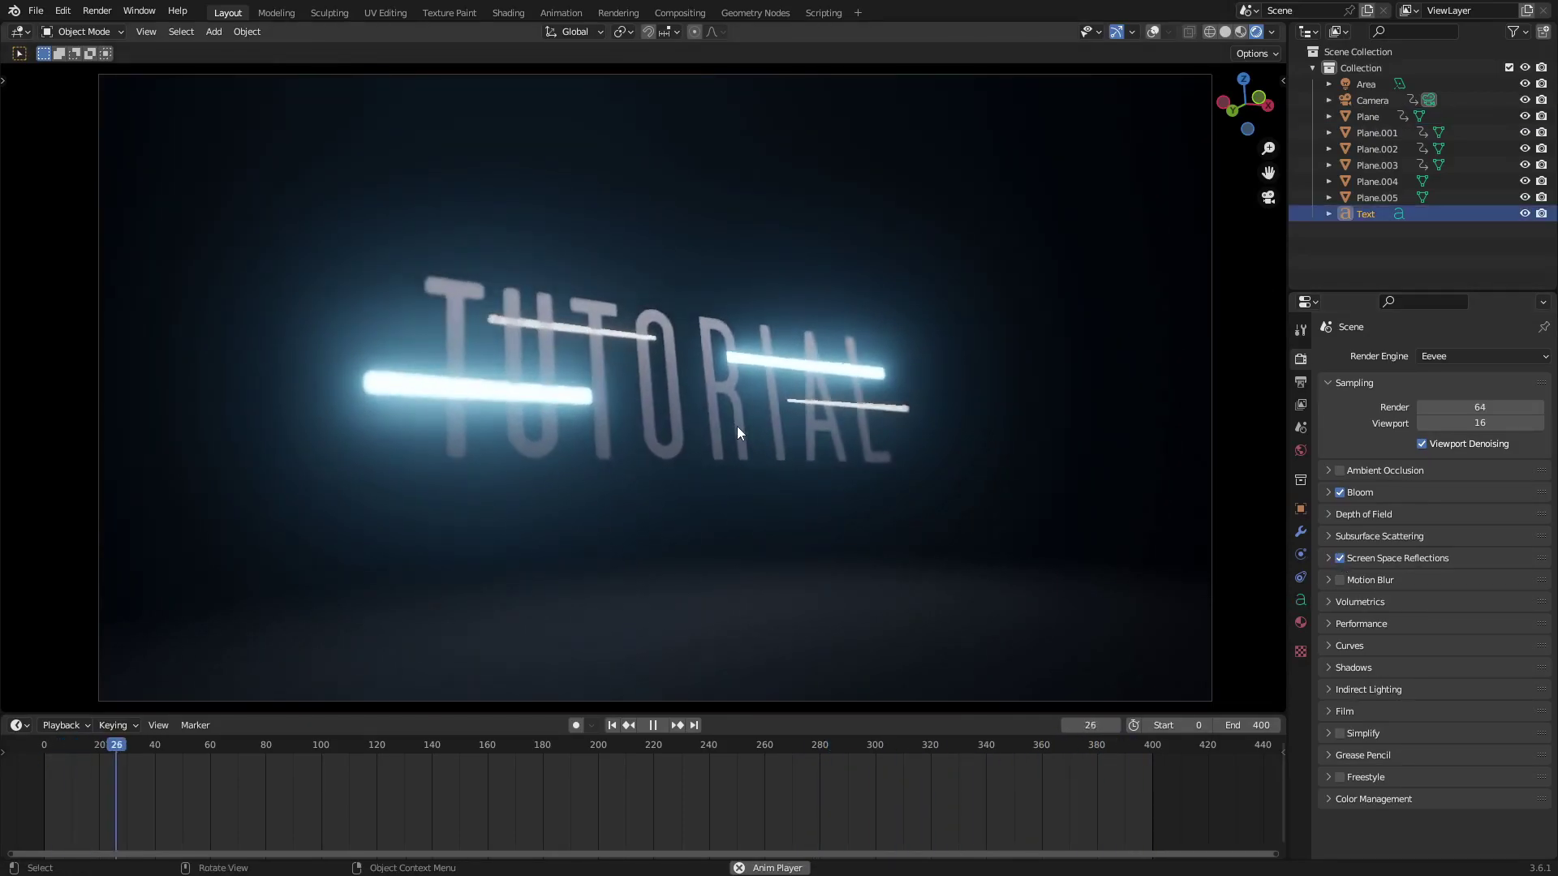
{"action": "left_click", "coordinate": [1300, 622]}
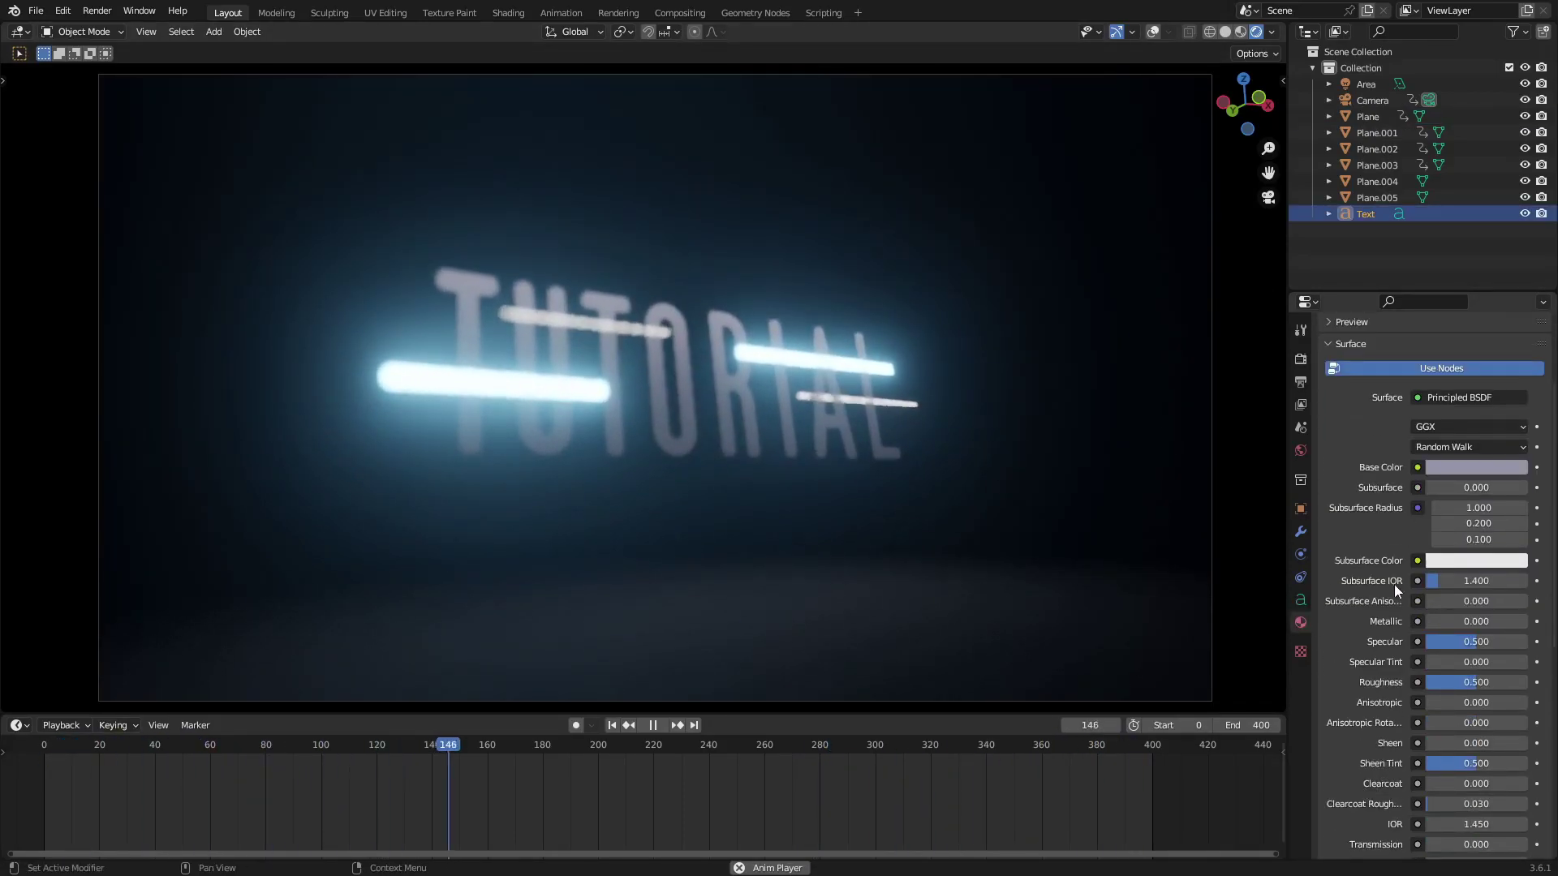
{"action": "left_click_drag", "start_coordinate": [1464, 643], "coordinate": [1454, 682]}
{"action": "left_click_drag", "start_coordinate": [1458, 623], "coordinate": [1540, 624]}
{"action": "scroll", "coordinate": [1005, 500], "scroll_direction": "up", "scroll_amount": 5}
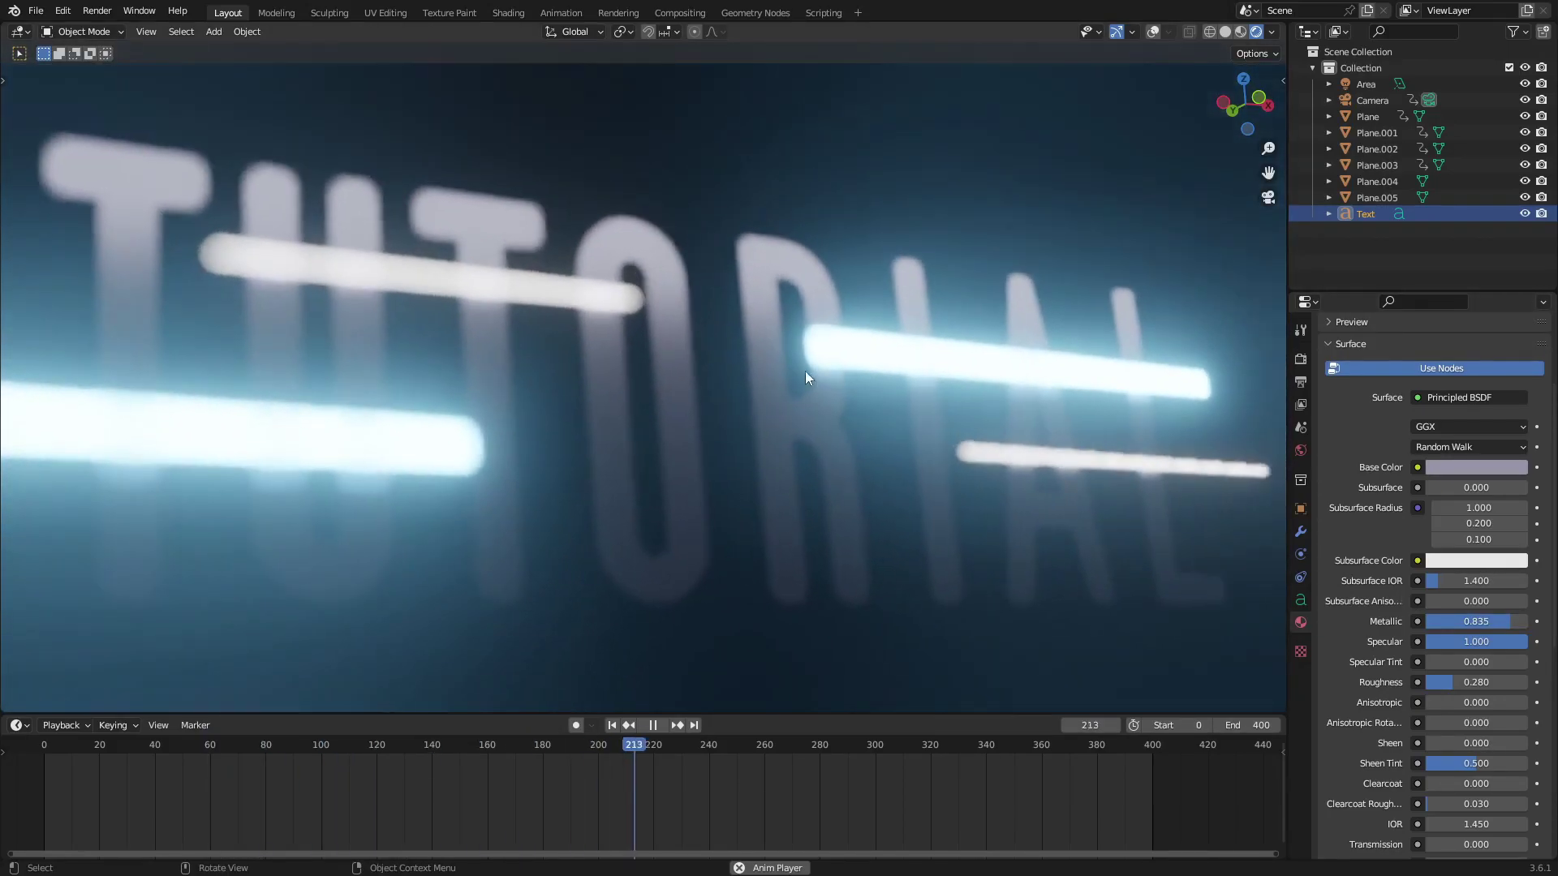
Turn off Viewport Denoising in the Eevee sampling settings
{"action": "left_click", "coordinate": [1300, 358]}
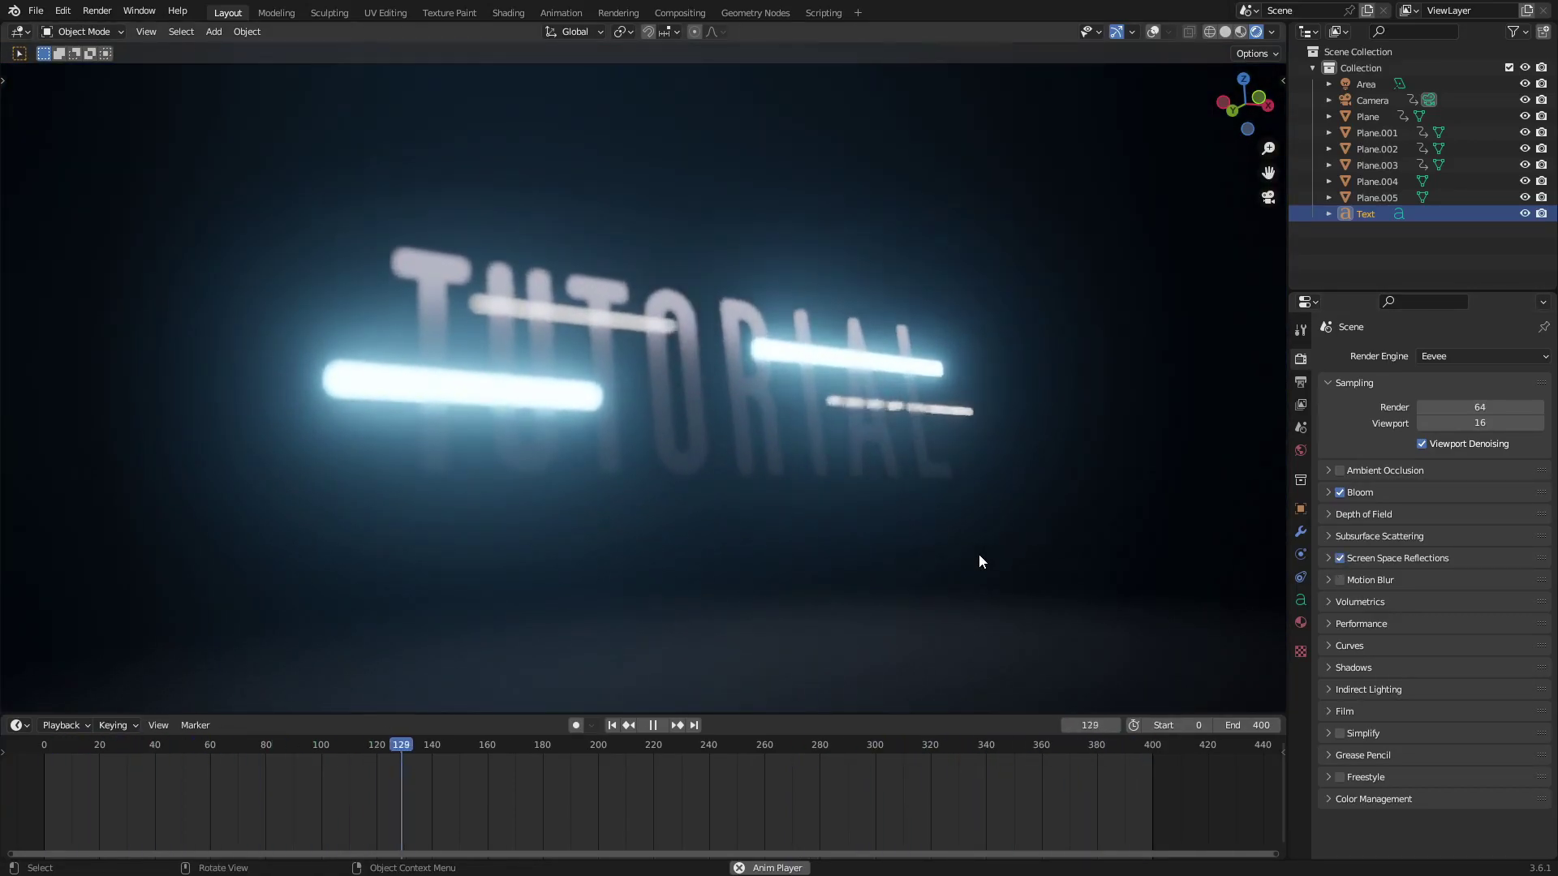
{"action": "scroll", "coordinate": [980, 555], "scroll_direction": "down", "scroll_amount": 1}
{"action": "scroll", "coordinate": [980, 555], "scroll_direction": "down", "scroll_amount": 1}
{"action": "scroll", "coordinate": [980, 555], "scroll_direction": "up", "scroll_amount": 1}
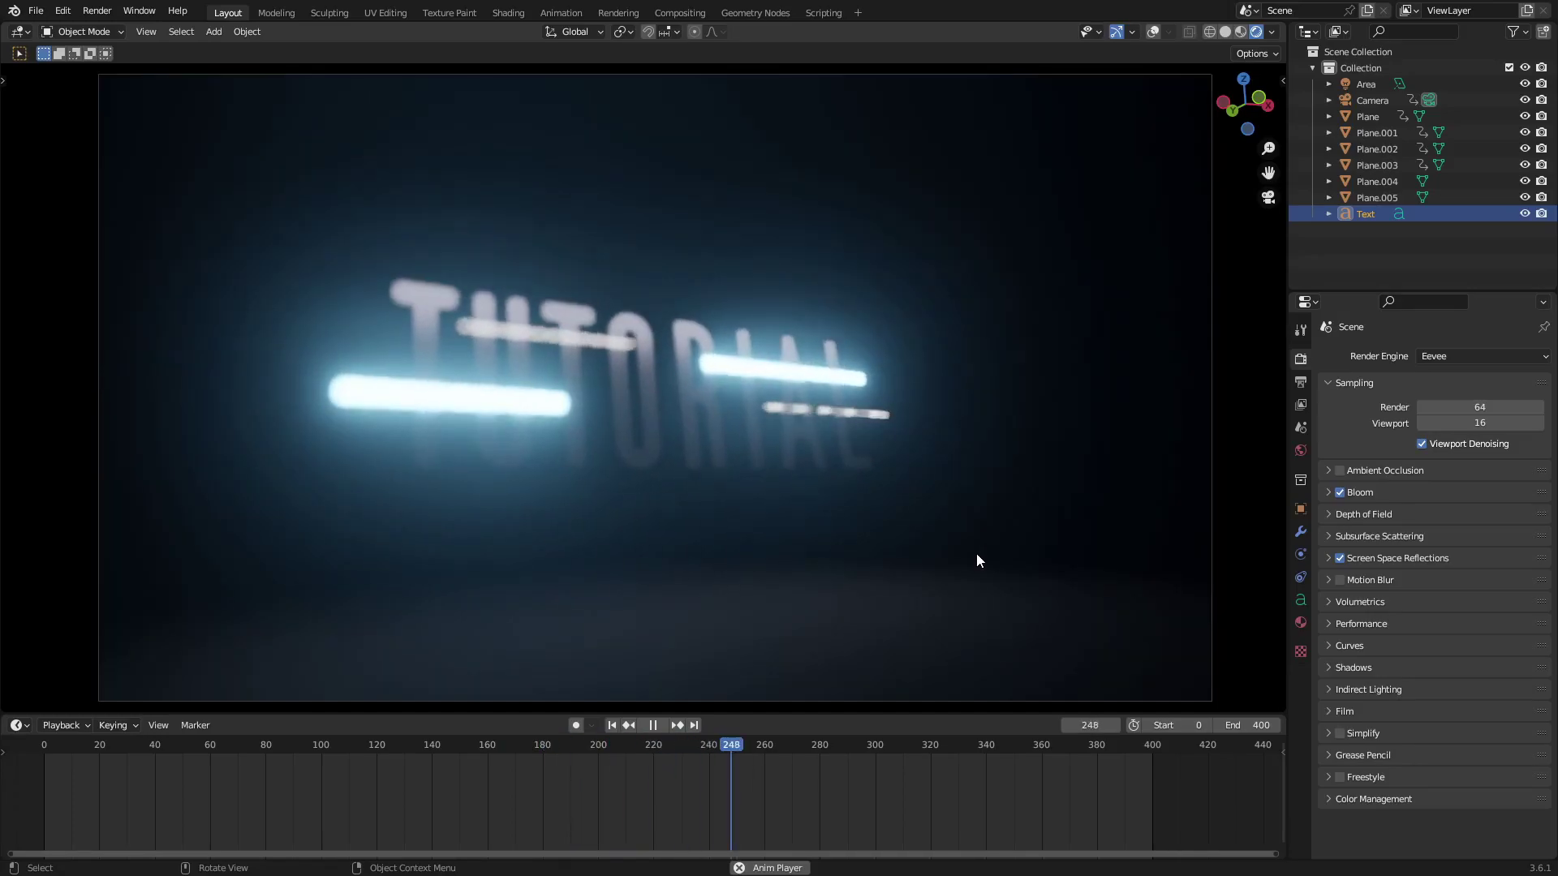
{"action": "scroll", "coordinate": [973, 550], "scroll_direction": "down", "scroll_amount": 2}
{"action": "scroll", "coordinate": [972, 548], "scroll_direction": "up", "scroll_amount": 2}
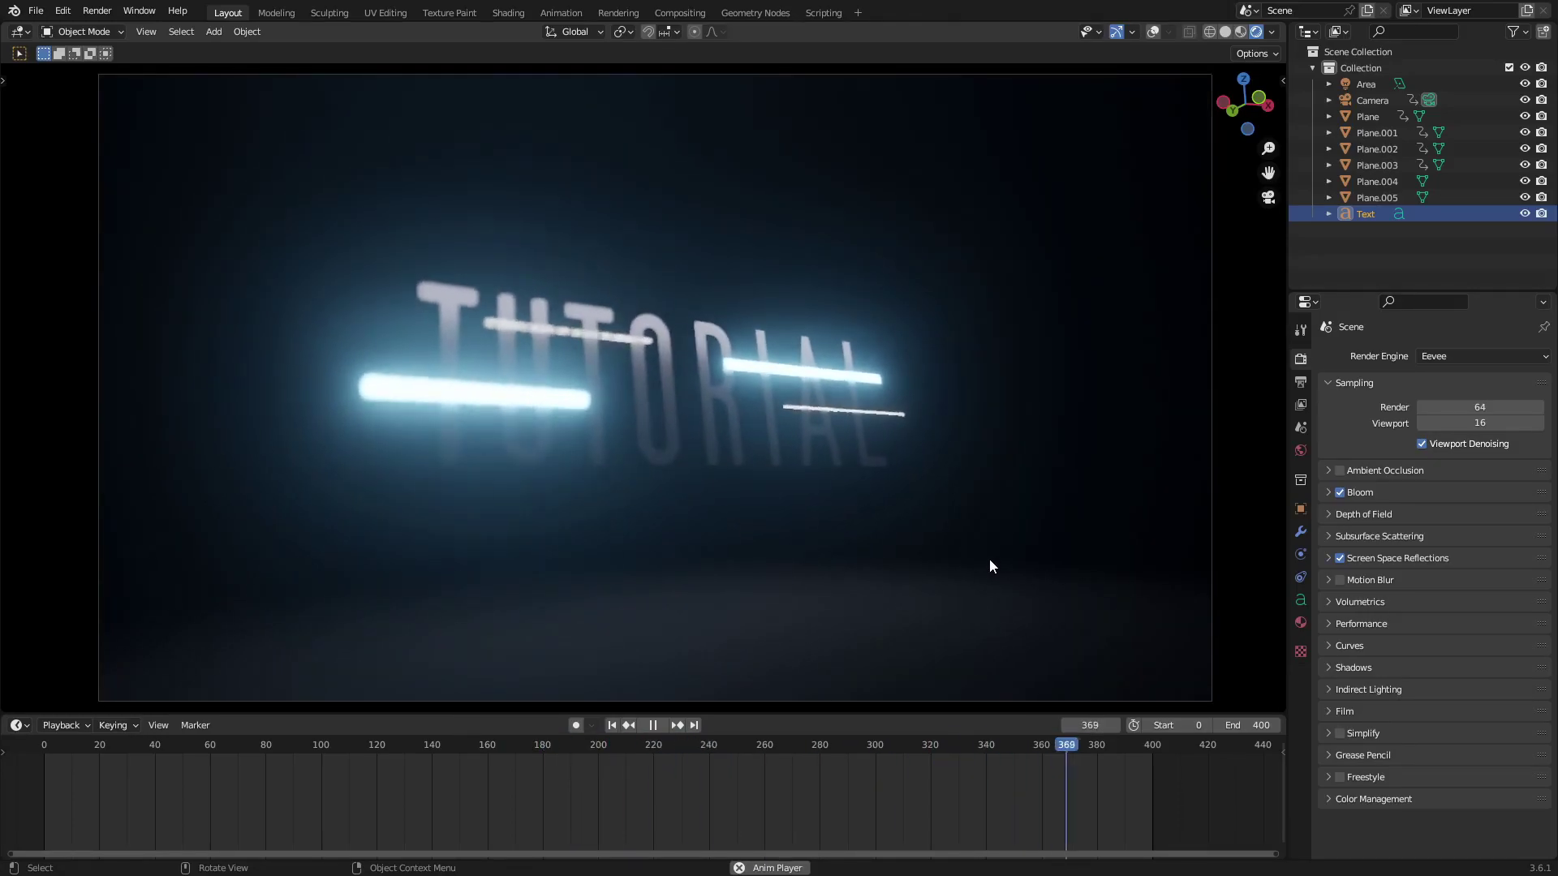
{"action": "left_click", "coordinate": [1429, 444]}
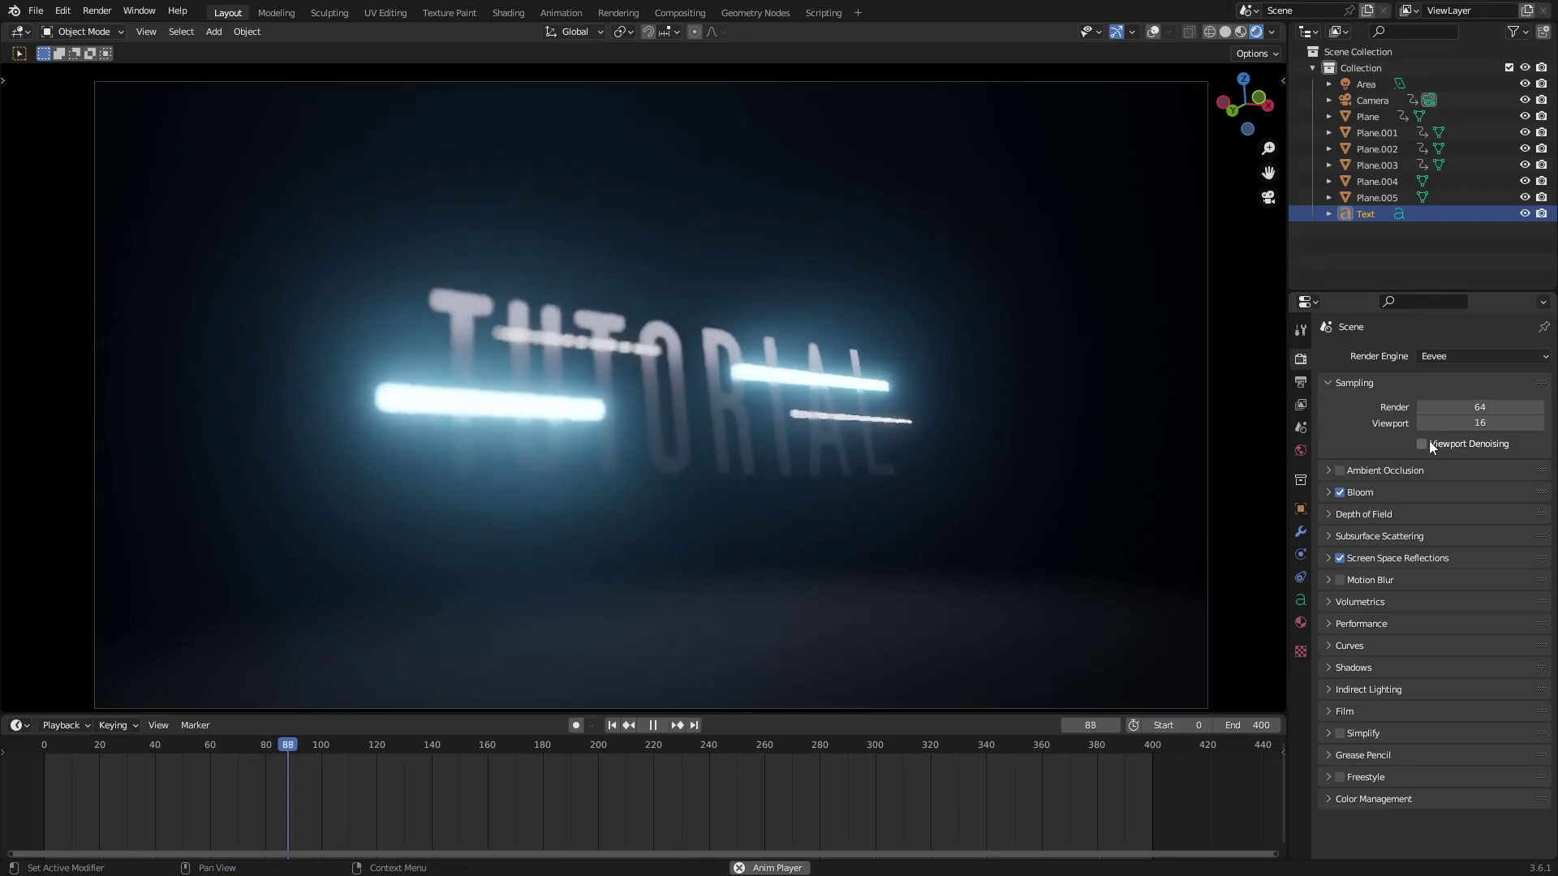